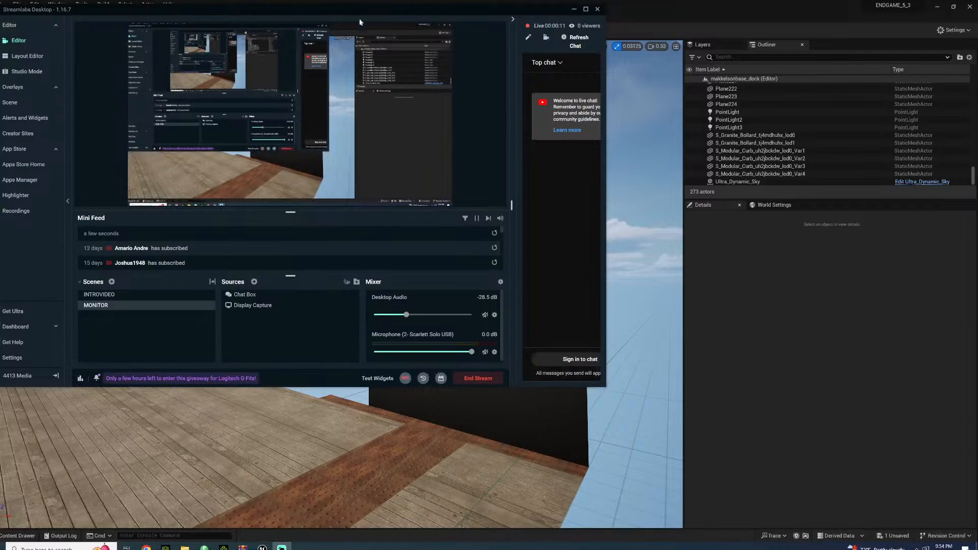
Move the Streamlabs Desktop window off the Unreal Editor screen so the level viewport is uncovered
left_click_drag(266, 13, 977, 168)
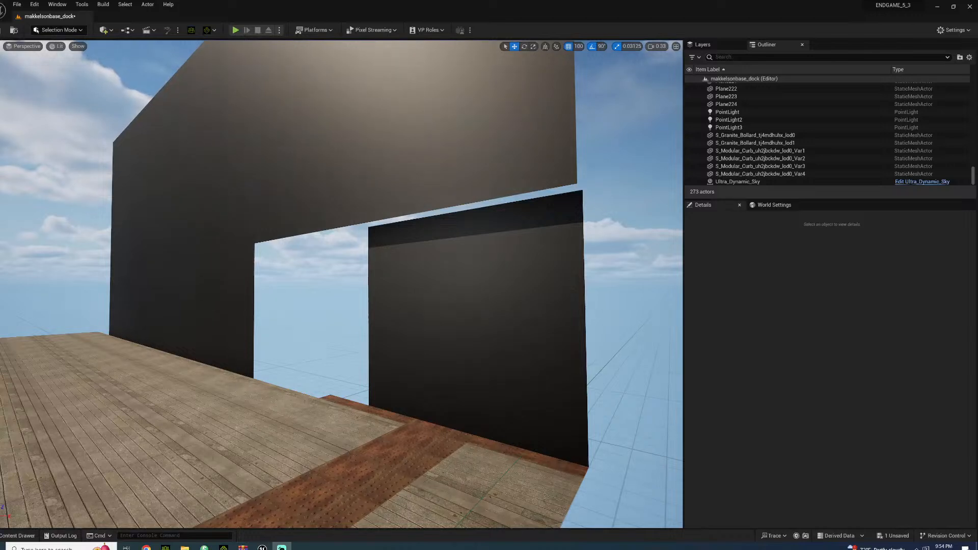
key("alt+Tab")
key("alt+Tab")
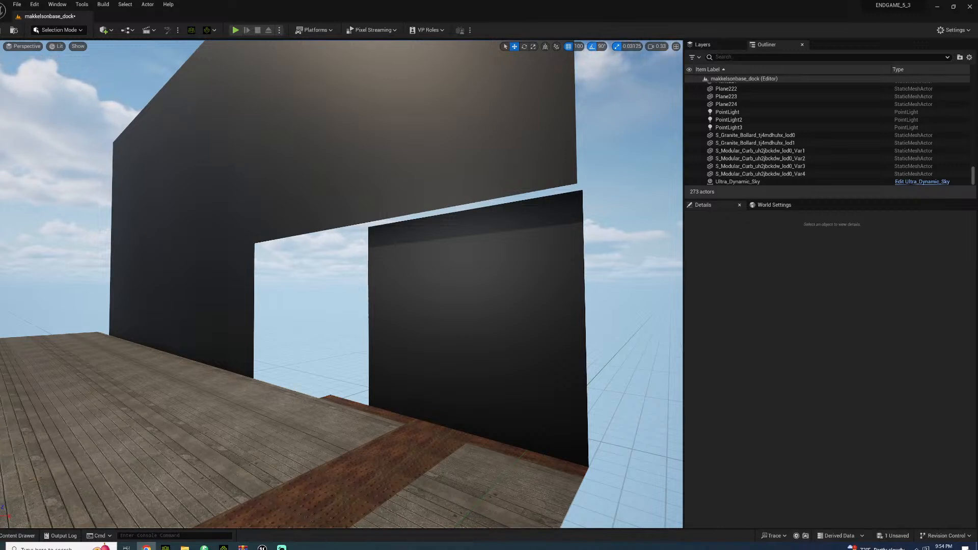
left_click(917, 548)
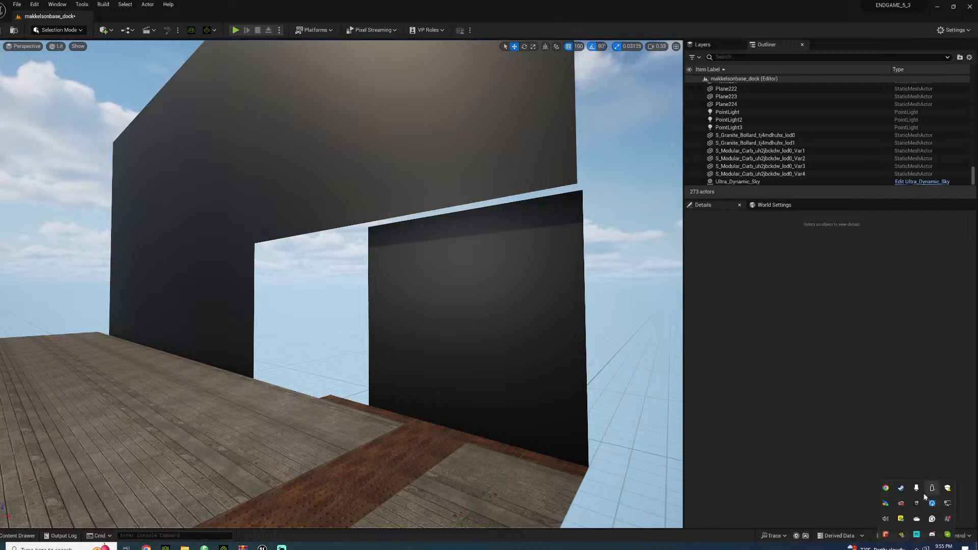
right_click(935, 538)
left_click(917, 530)
right_click(936, 535)
left_click(940, 530)
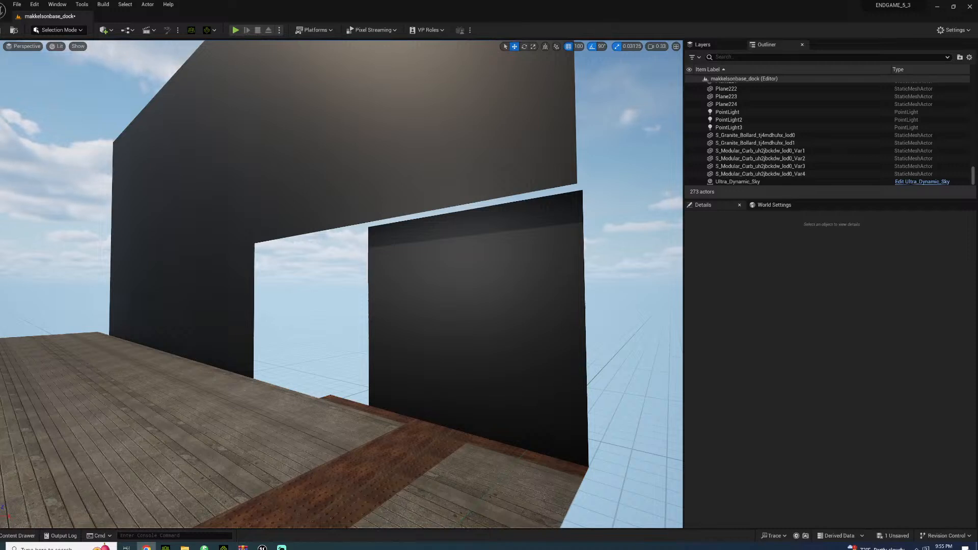
Push the two lower wall planes above the doorway back into line with the recessed wall panel beside it
left_click(393, 203)
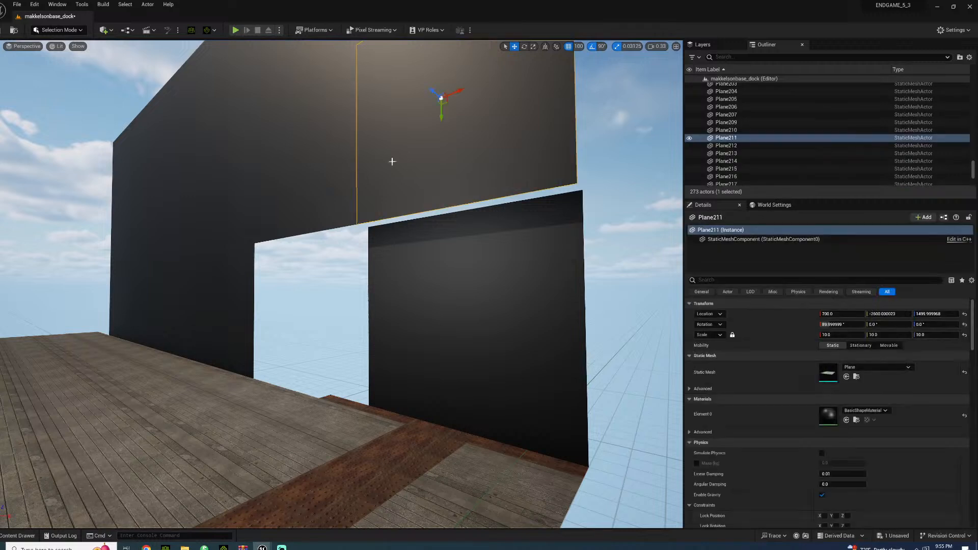
left_click_drag(434, 92, 446, 95)
left_click(309, 142)
left_click_drag(284, 152, 296, 155)
Select the two top-row wall planes above the doorway and push them back to Y -2700, flush with the panels below
left_click(301, 69)
right_click_drag(301, 69, 321, 35)
left_click(308, 113, "shift")
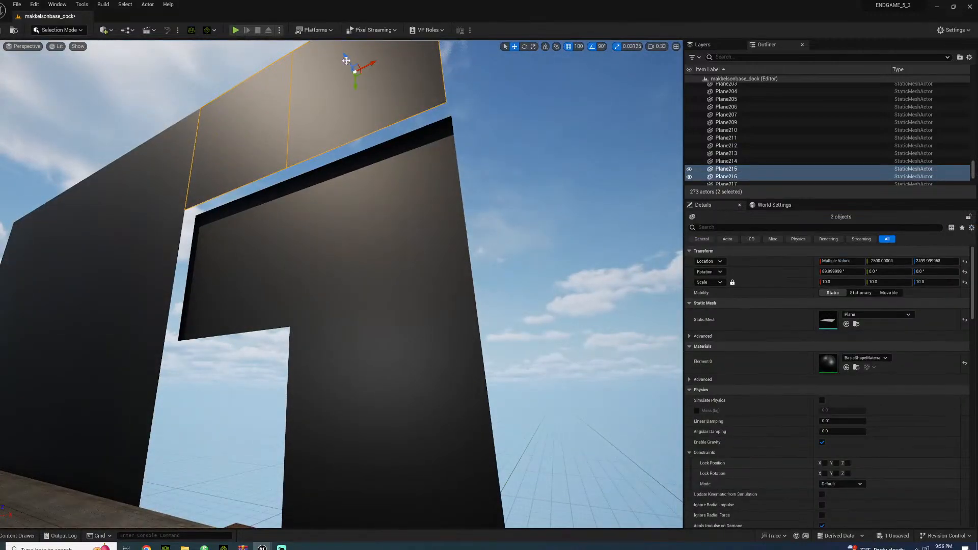
left_click_drag(345, 62, 353, 77)
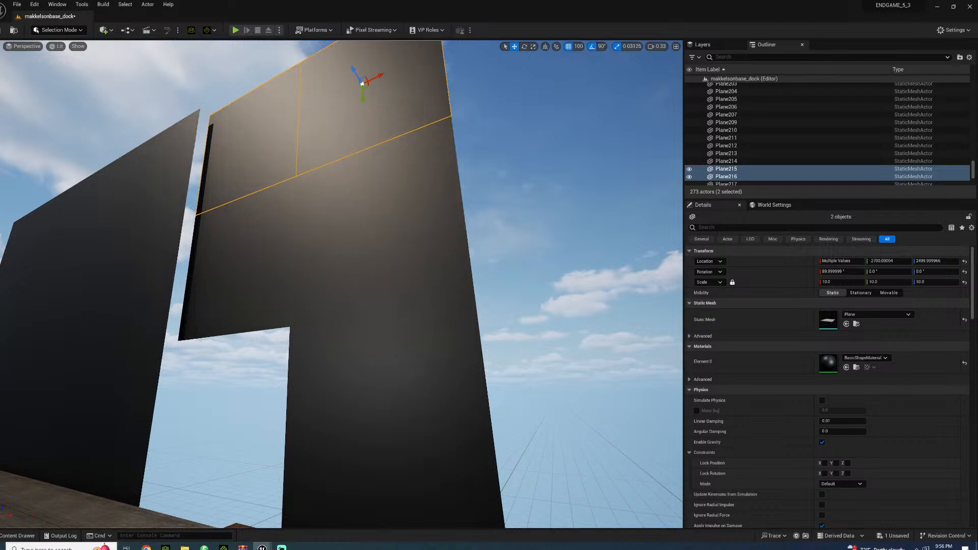
Select the column of three wall planes on the doorway's far side and push it back flush with the doorway wall
left_click(124, 312)
left_click(155, 191, "ctrl")
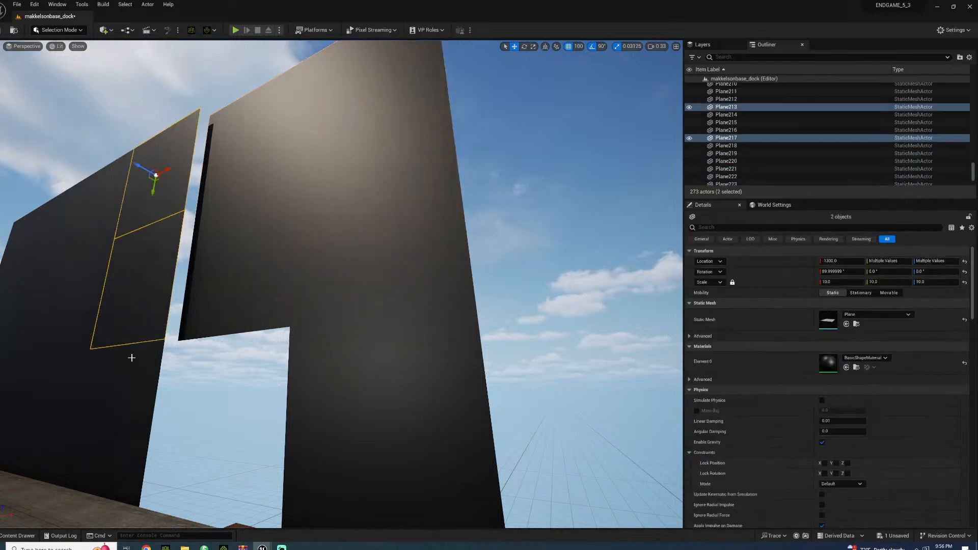
left_click(131, 360, "ctrl")
left_click_drag(91, 416, 102, 419)
Select the remaining nine wall planes at the far end of the wall and push them back flush with the rest
left_click(35, 393)
left_click(83, 264, "ctrl")
left_click(93, 247, "ctrl")
left_click(50, 246, "ctrl")
left_click(17, 258, "ctrl")
right_click_drag(17, 259, 17, 267)
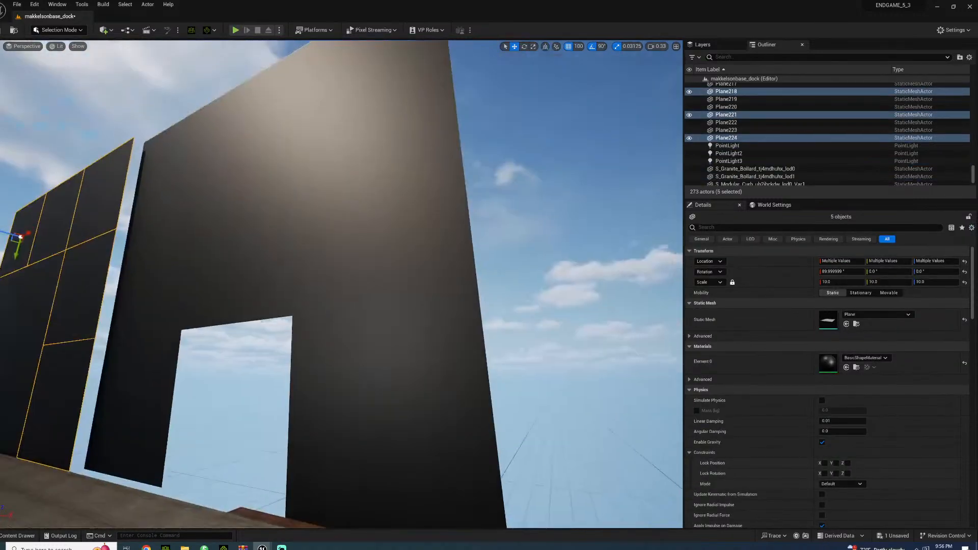
left_click(8, 302, "ctrl")
left_click(23, 302, "ctrl")
right_click_drag(23, 302, 3, 327)
left_click(108, 307, "ctrl")
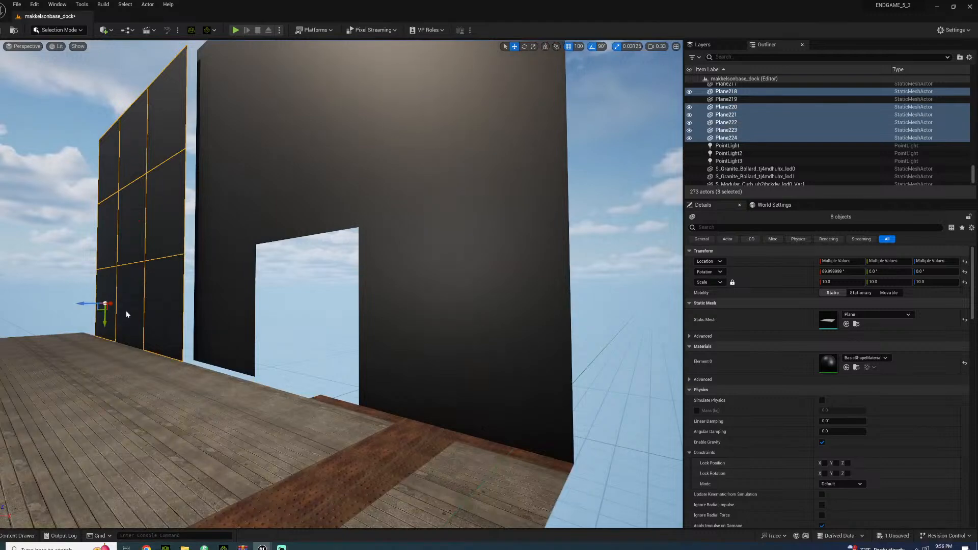
left_click(127, 315, "ctrl")
left_click_drag(107, 305, 115, 305)
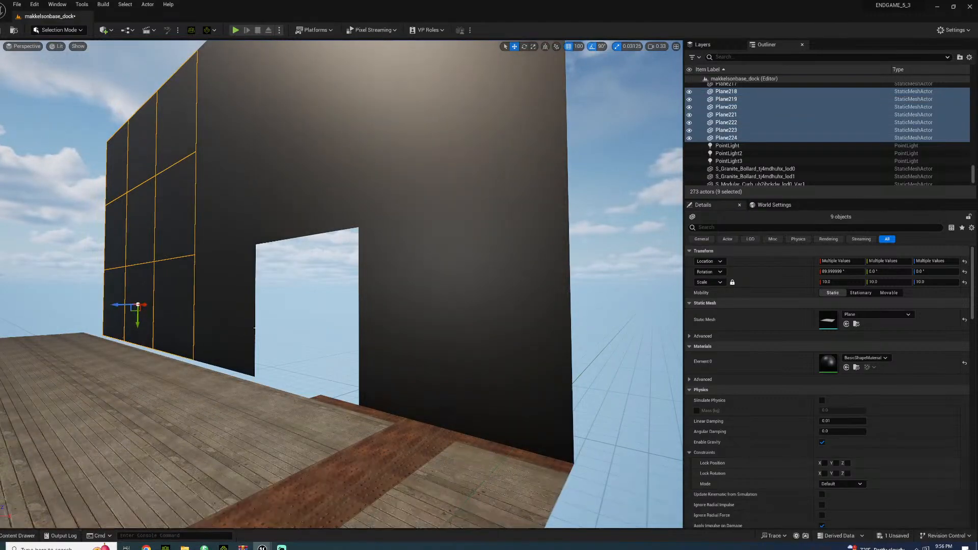
left_click(274, 318)
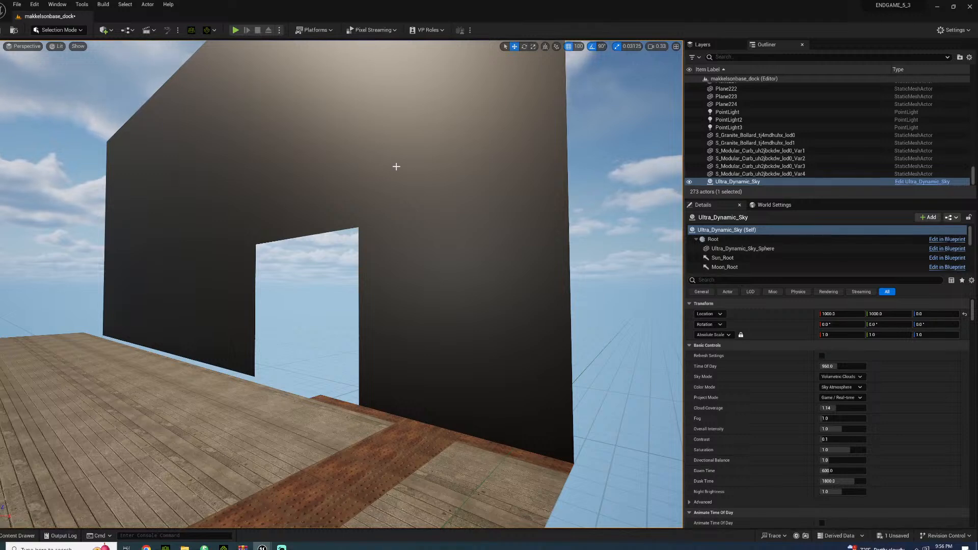
right_click_drag(338, 173, 166, 244)
key("w")
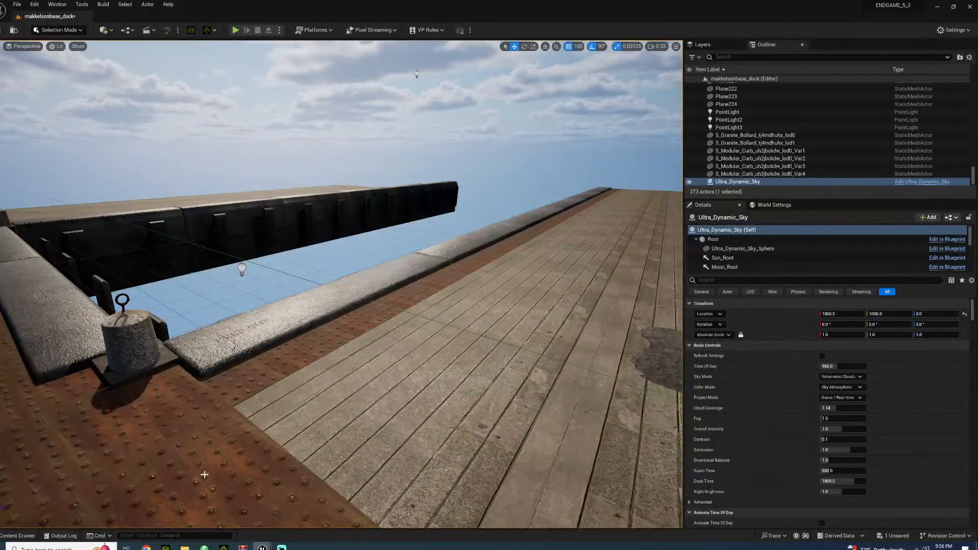
right_click_drag(208, 465, 359, 457)
key("w")
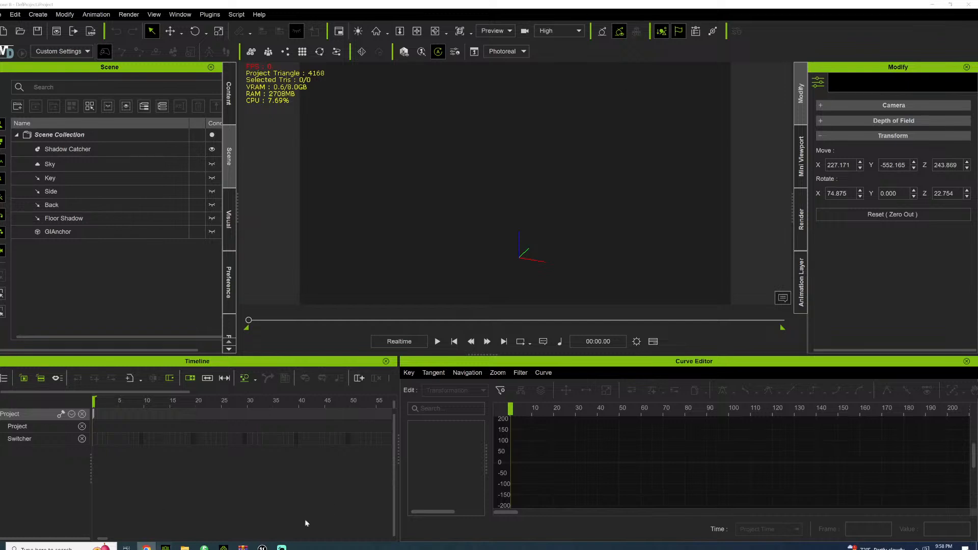
Switch to iClone 8 and add a primitive box to the empty scene
mouse_move(223, 547)
left_click(294, 493)
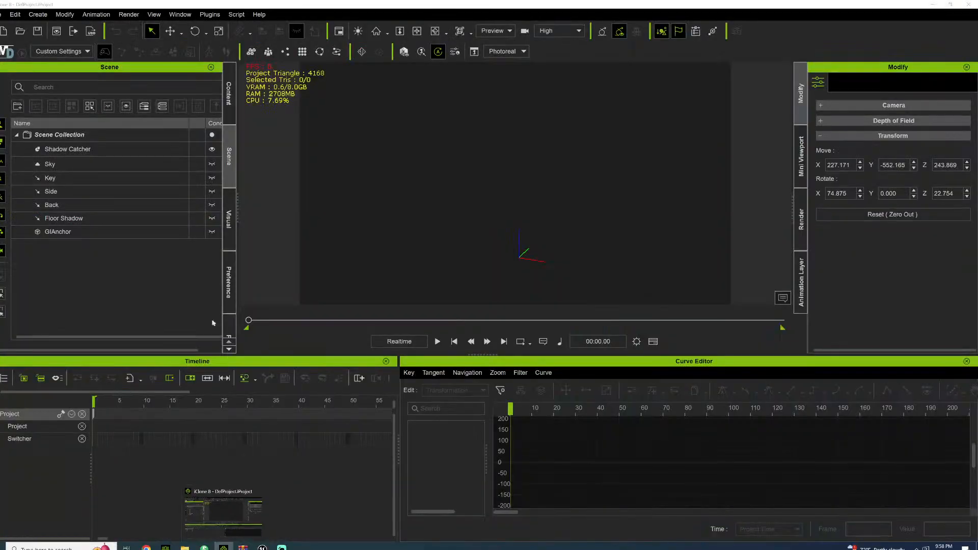
left_click(33, 15)
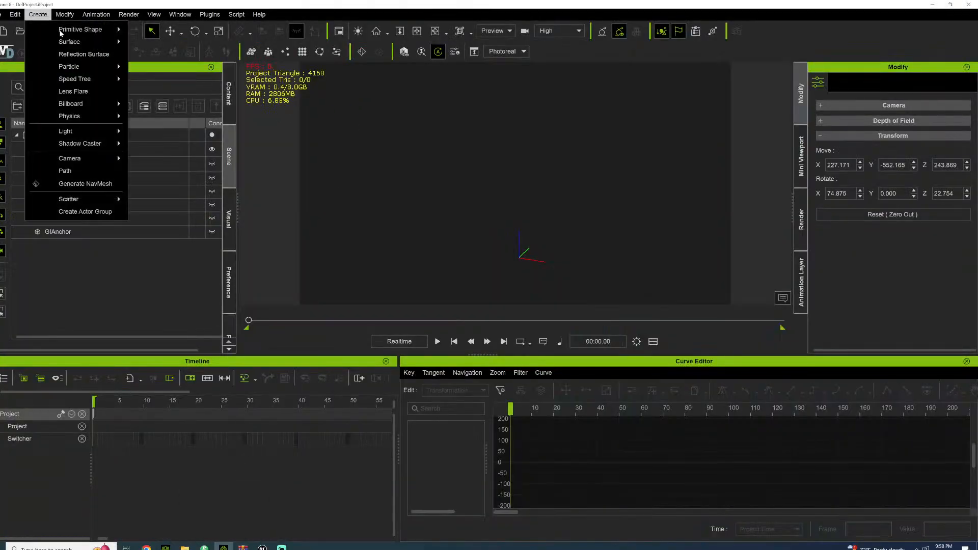
mouse_move(102, 29)
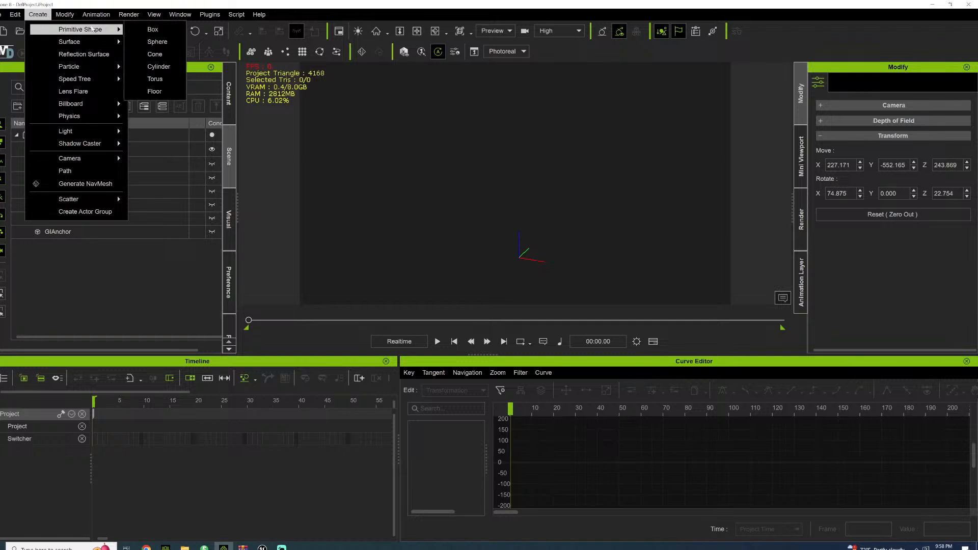
left_click(161, 29)
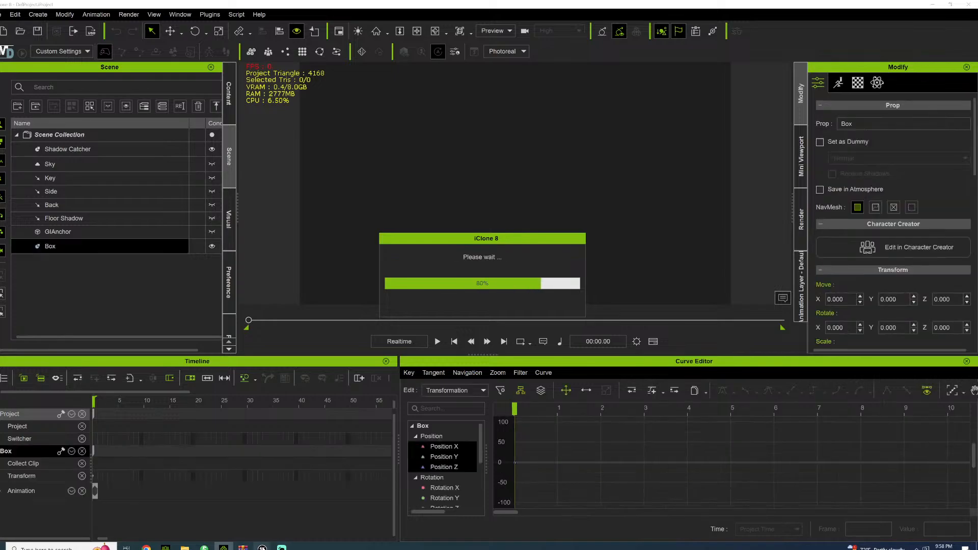
Close the Unreal Editor window and return to the iClone scene
left_click(316, 510)
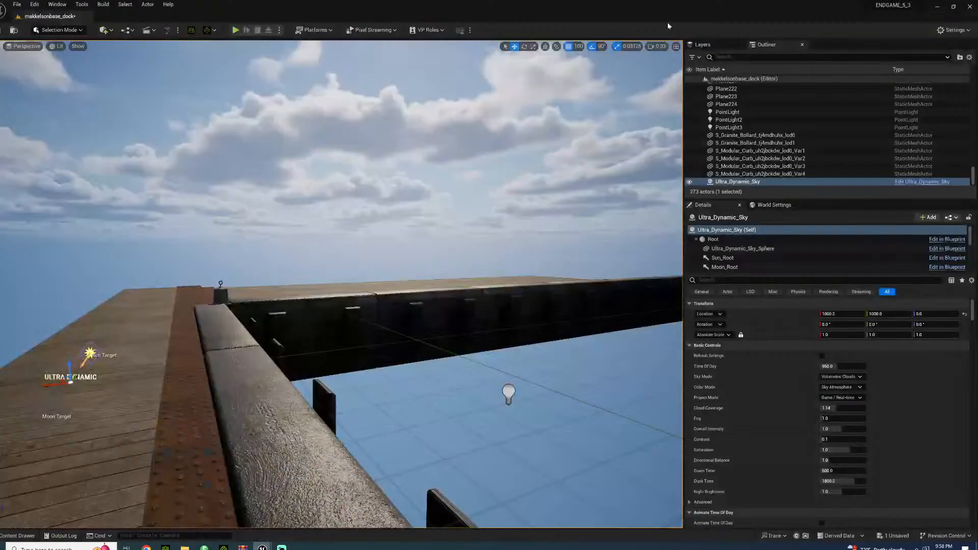
left_click(971, 5)
left_click(514, 366)
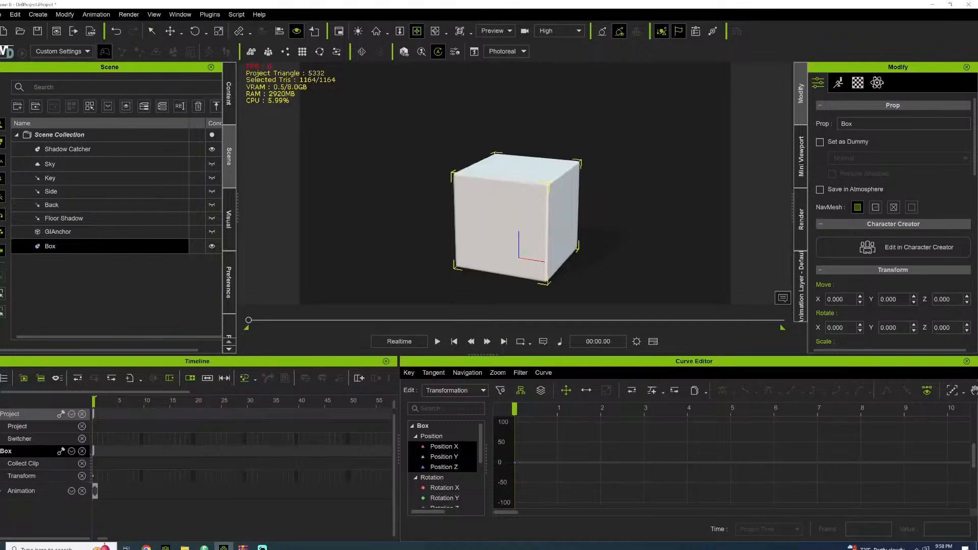
Activate the Scale tool for the box and move its starting transform key to frame 10
left_click_drag(493, 122, 433, 145)
right_click_drag(433, 144, 576, 139)
scroll(459, 191, "down", 2)
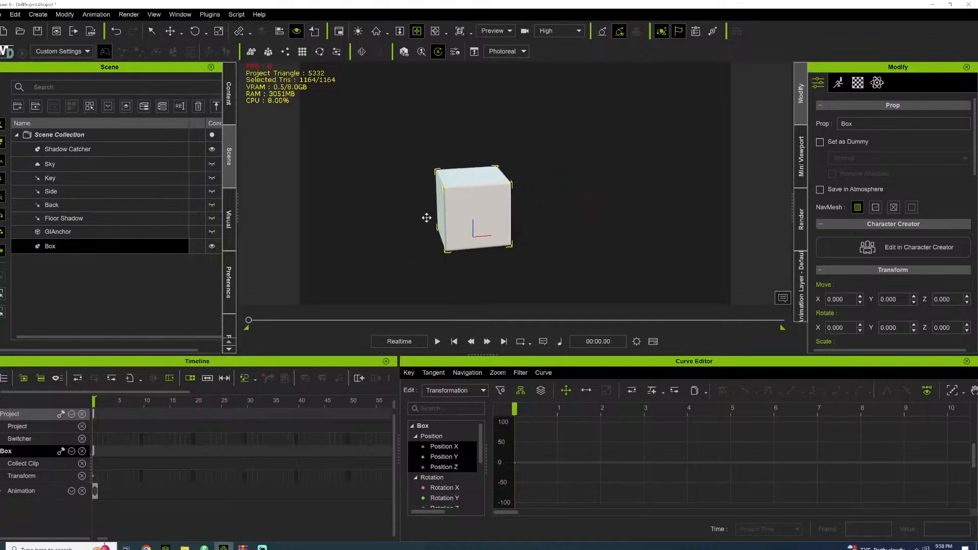
right_click_drag(427, 218, 501, 185)
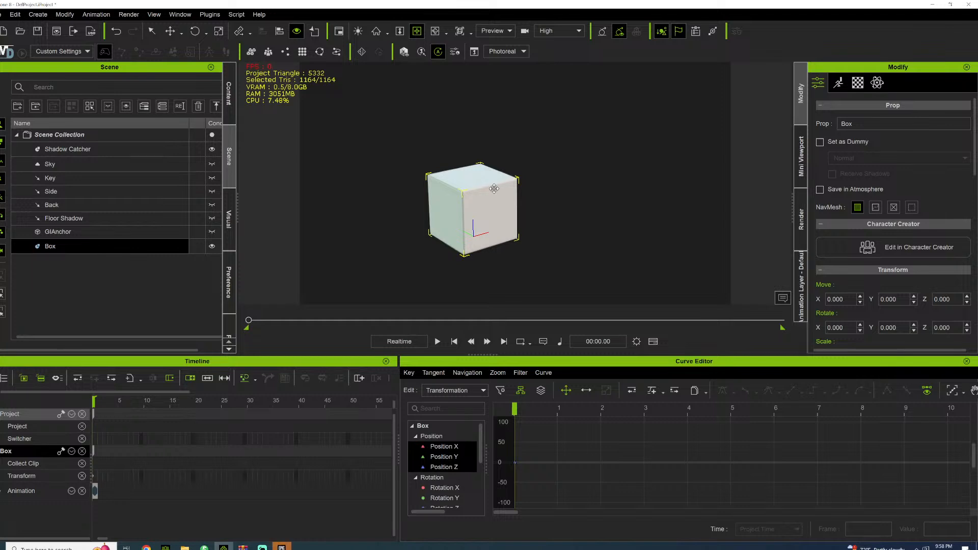
key("r")
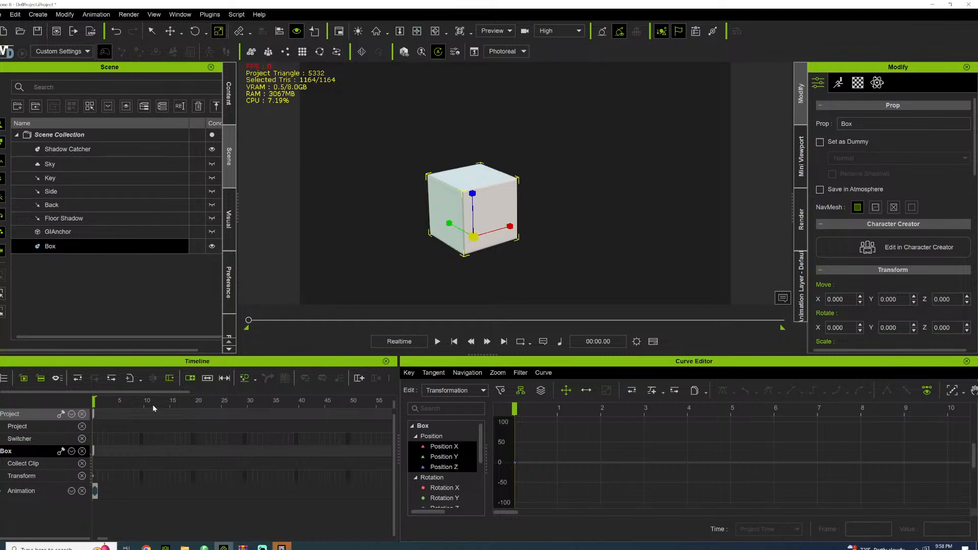
left_click_drag(94, 452, 143, 454)
left_click(144, 403)
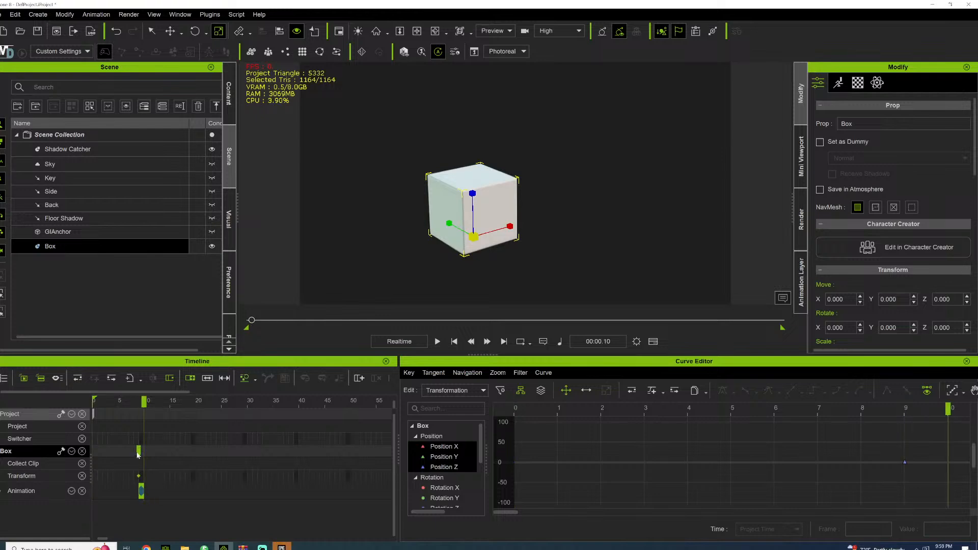
left_click_drag(140, 453, 146, 456)
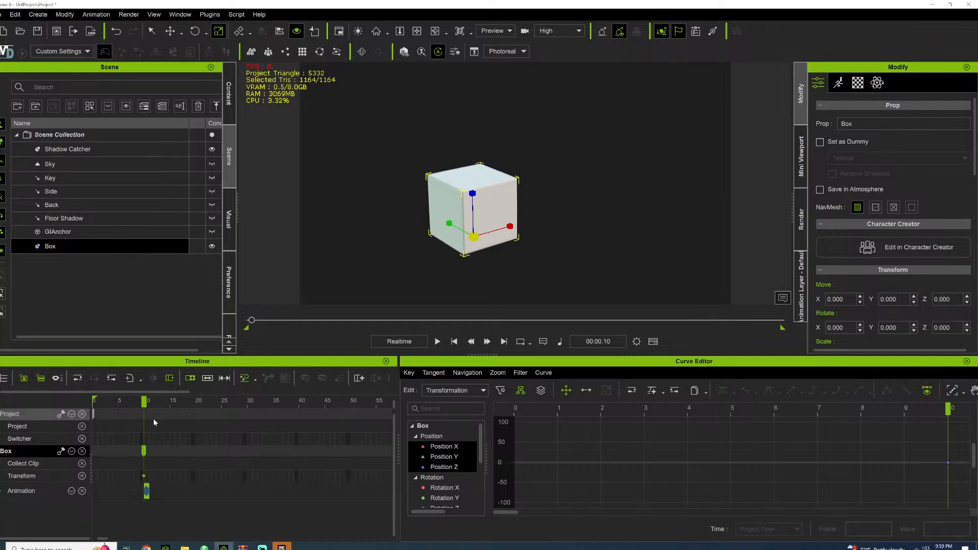
At frame 30, squash the box by setting its Z scale to 50 and Y scale to 125
left_click(247, 402)
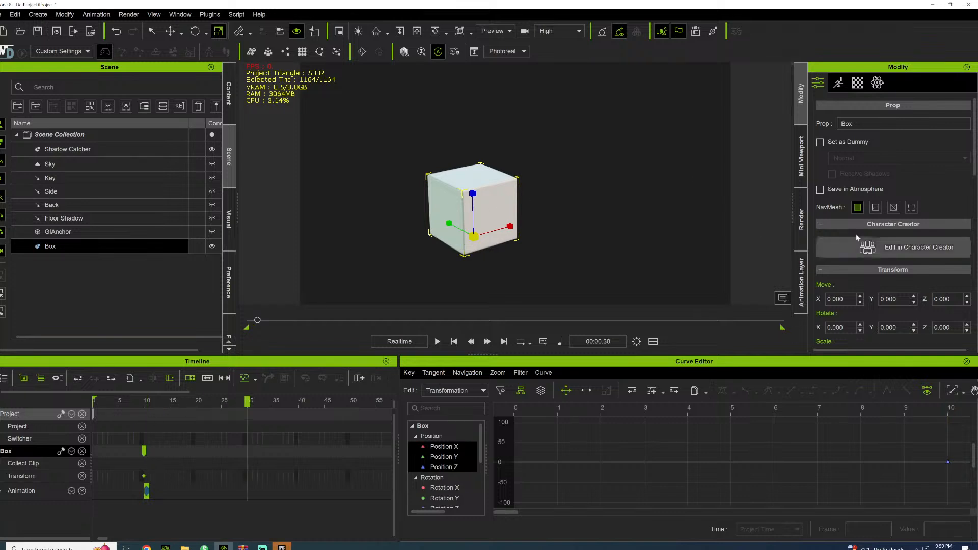
scroll(859, 265, "down", 2)
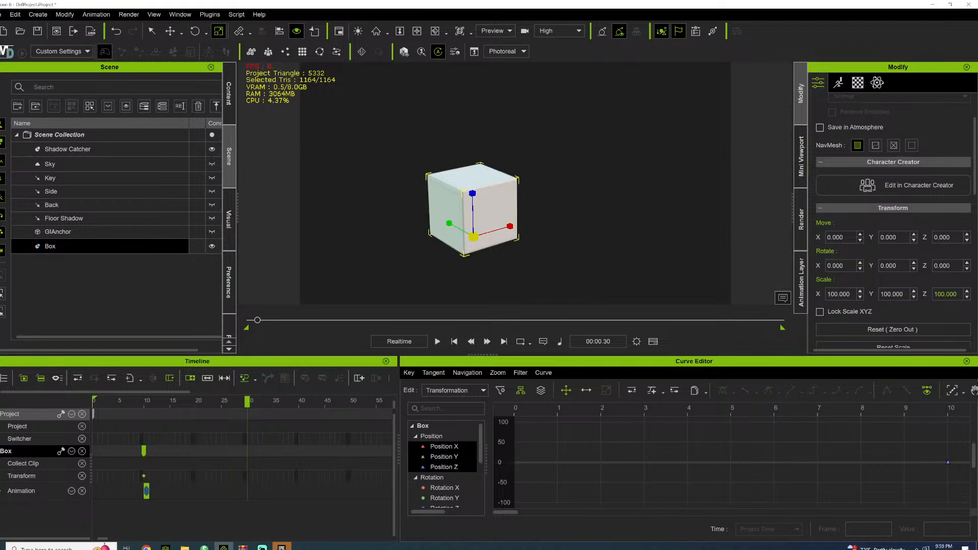
double_click(945, 294)
type("50")
key("Return")
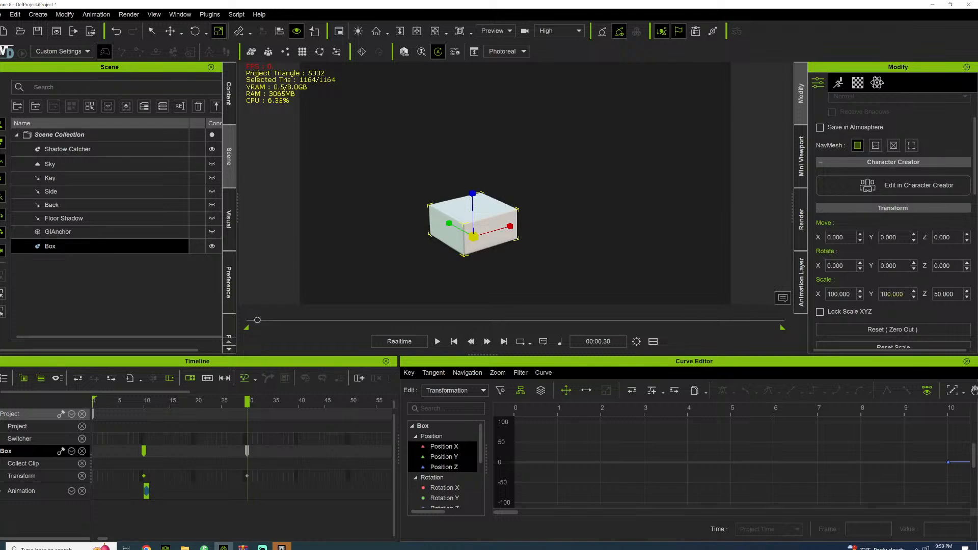
double_click(887, 294)
type("125")
key("Return")
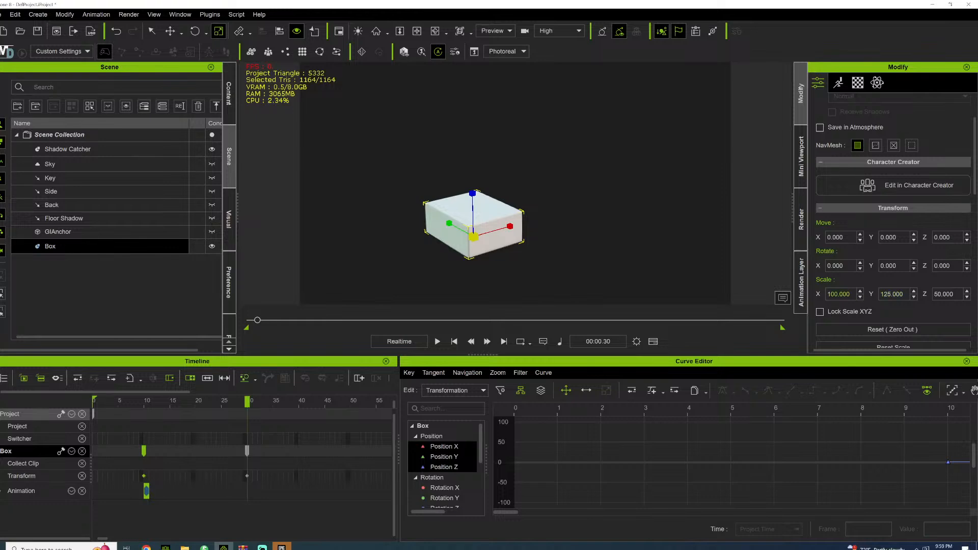
Set the box's X scale to 125 on the squash key at frame 30
left_click_drag(831, 294, 835, 294)
left_click(835, 294)
double_click(834, 294)
triple_click(834, 294)
double_click(835, 294)
triple_click(835, 294)
left_click(839, 294)
key("BackSpace")
key("BackSpace")
type("25")
key("Return")
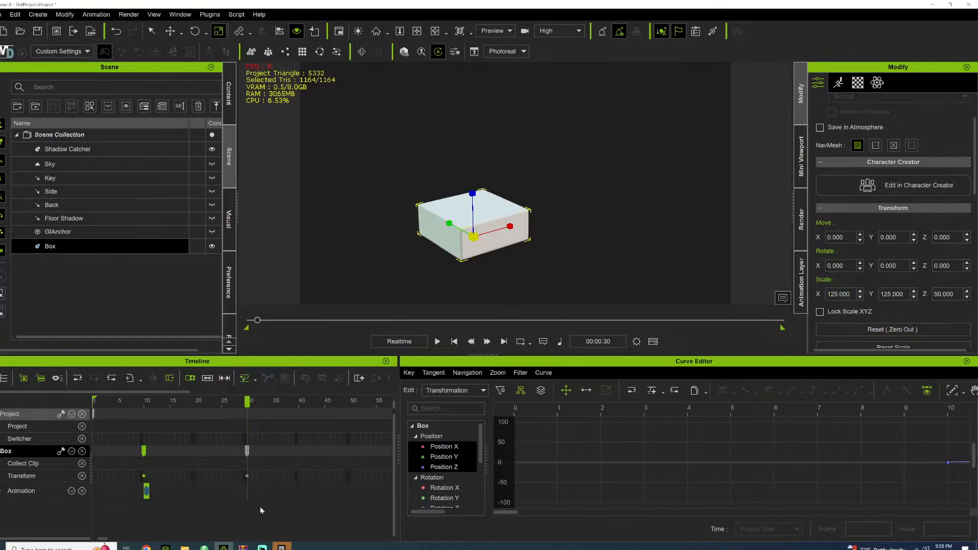
Preview the squash and shift its key earlier to frame 18 for faster timing
left_click(120, 401)
key("space")
key("space")
left_click_drag(247, 450, 189, 453)
left_click(145, 402)
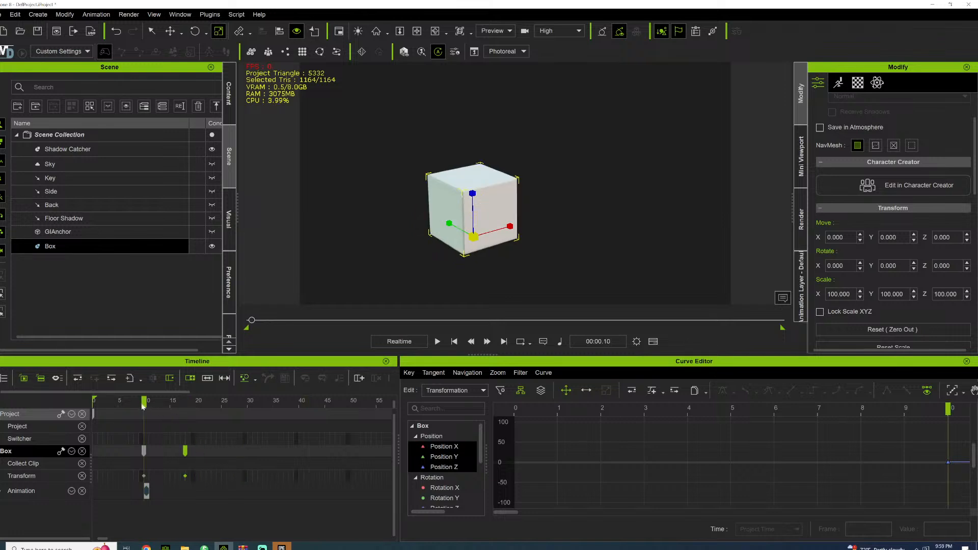
Copy the squashed key from frame 18 to frame 21 to hold the pose
double_click(186, 453)
left_click(206, 408)
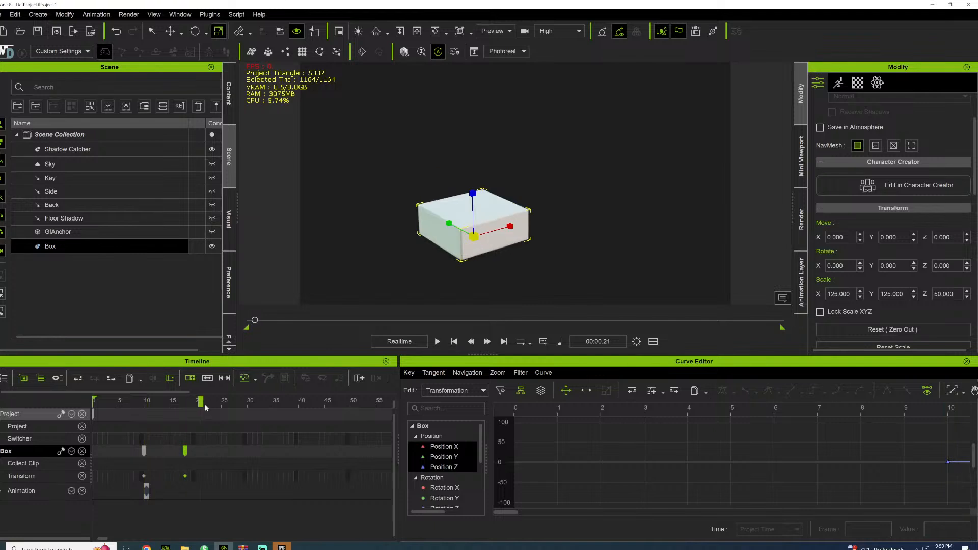
key("ctrl+v")
Move the box's unscaled starting key to frame 9 and paste a copy of it at frame 28
left_click_drag(145, 454, 142, 453)
double_click(141, 454)
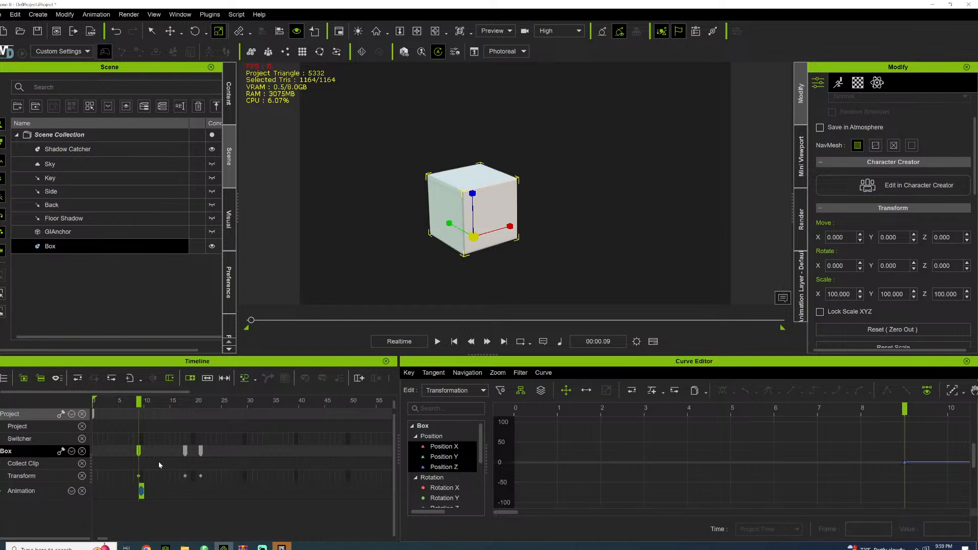
left_click(240, 405)
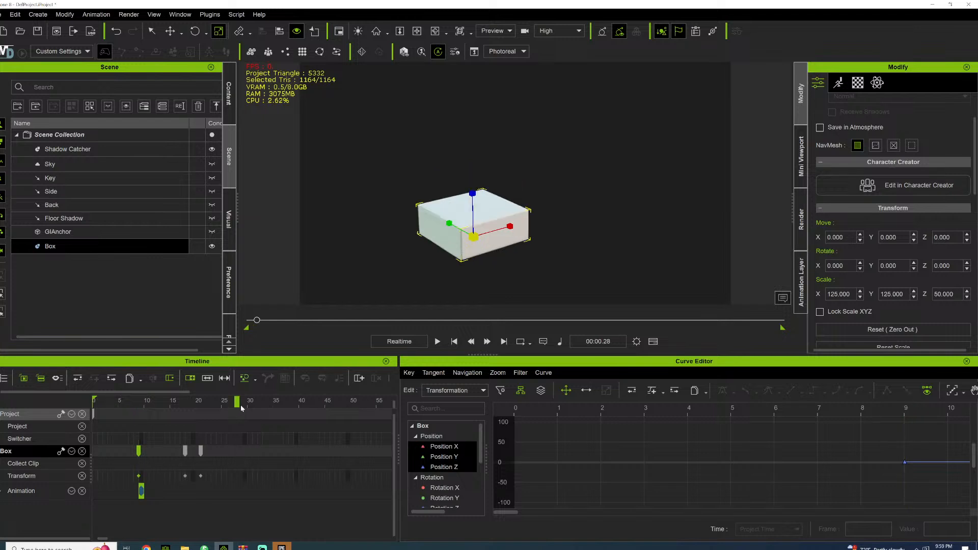
key("ctrl+v")
Preview the squash and recovery, then raise the box to about 186 on Z at frame 38
left_click(134, 401)
key("space")
key("space")
left_click_drag(179, 405, 289, 405)
key("w")
left_click_drag(476, 194, 477, 89)
key("e")
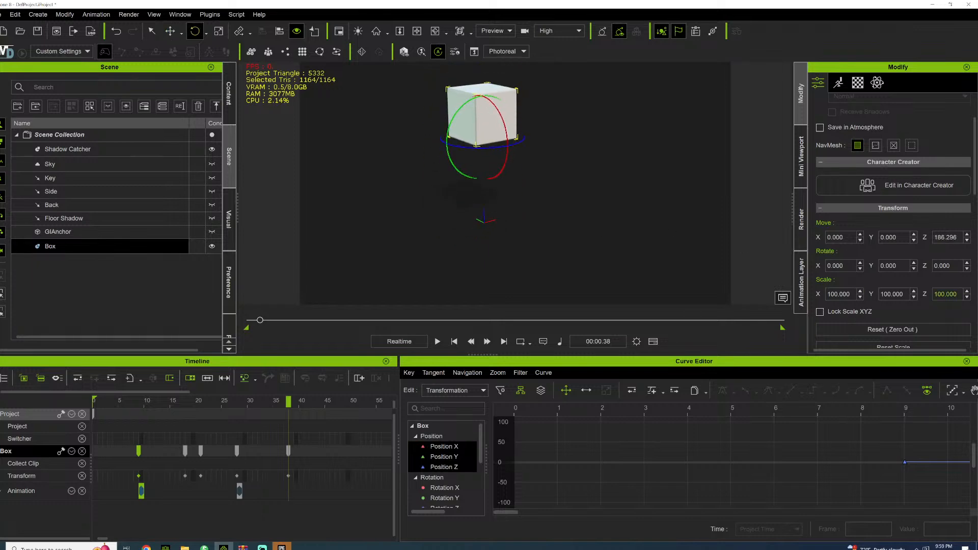
Stretch the raised box at frame 38 by setting its Z scale to 150
left_click(942, 295)
double_click(941, 294)
type("150")
key("Return")
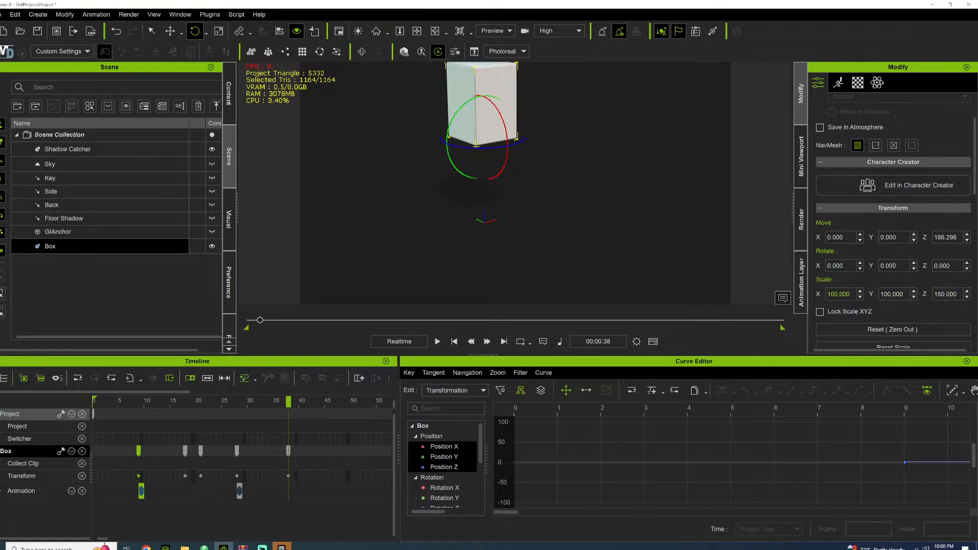
Narrow the raised box at frame 38 by setting its X and Y scale to 75
left_click(829, 295)
left_click_drag(828, 294, 835, 295)
type("7")
key("BackSpace")
type("5")
left_click_drag(882, 294, 892, 295)
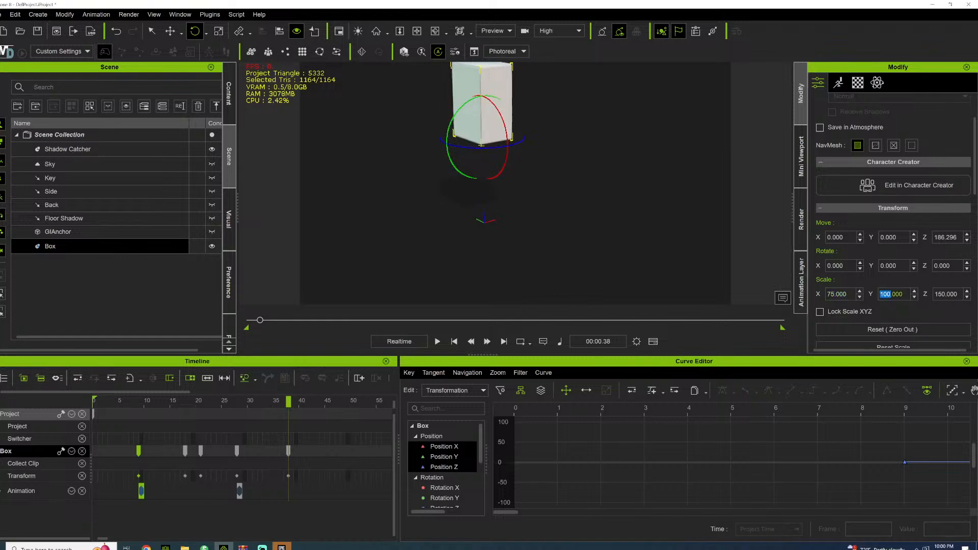
type("75")
key("Return")
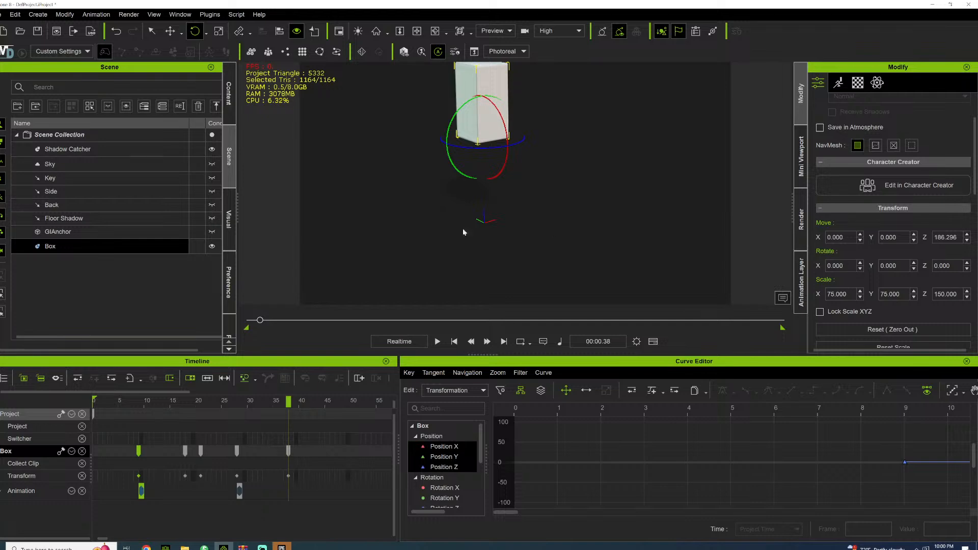
Preview the stretched jump, then copy the unscaled key from frame 28 to about frame 51 for the landing
key("space")
left_click(289, 451)
left_click(237, 451)
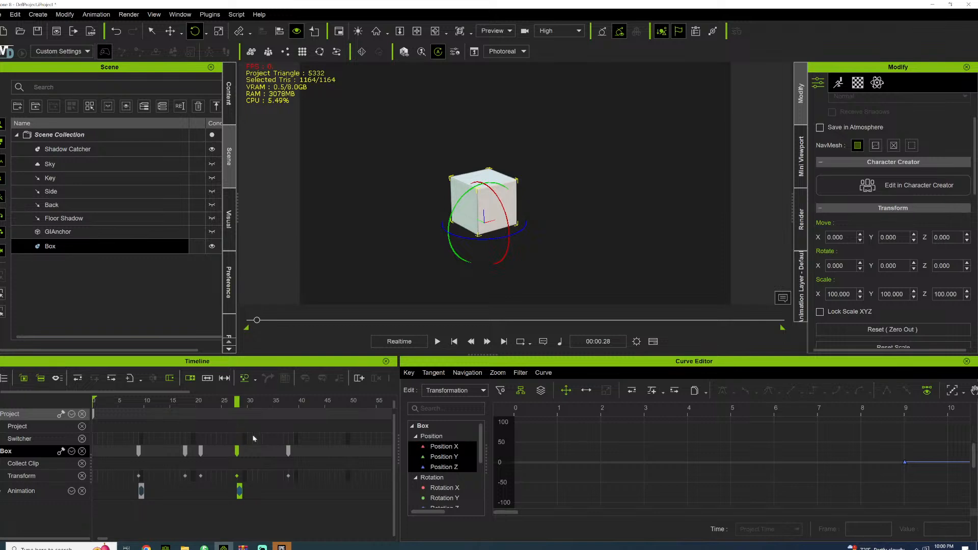
left_click(359, 400)
Copy the squashed key at frame 21 and paste it at frame 66
left_click(185, 451)
left_click(201, 451)
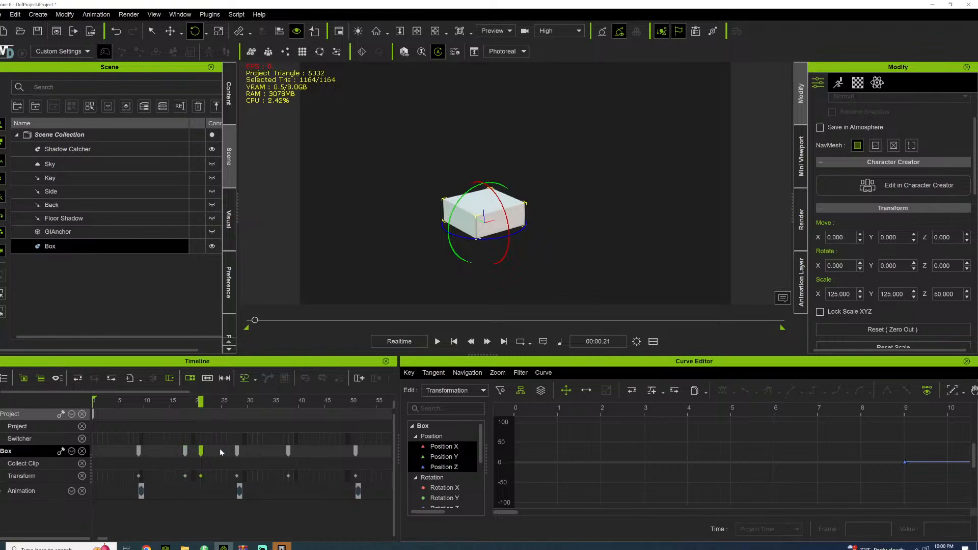
left_click_drag(103, 539, 106, 539)
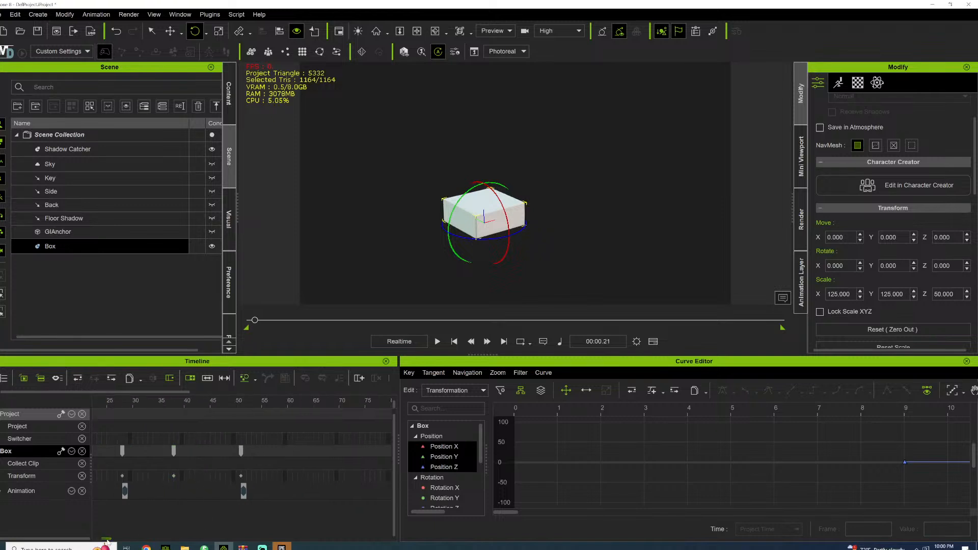
left_click(305, 404)
left_click(321, 403)
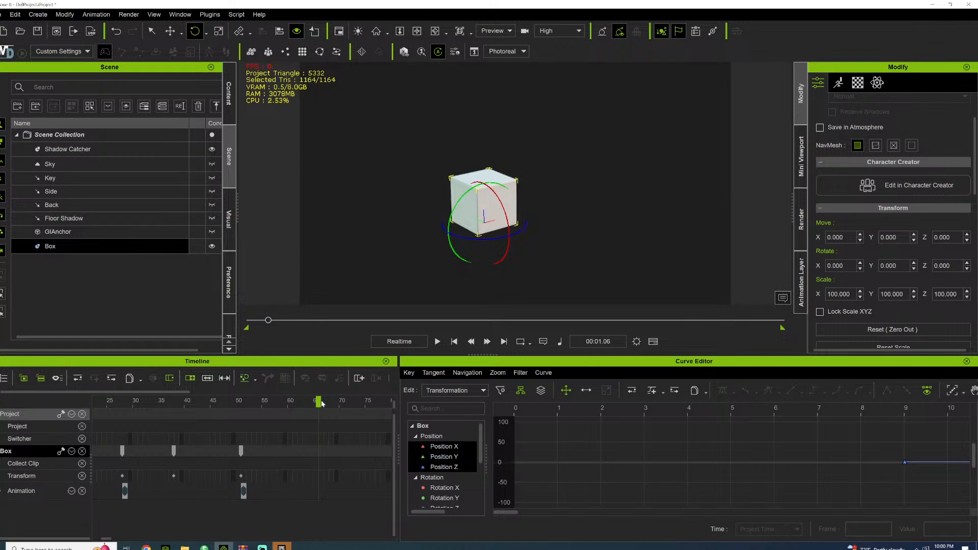
key("ctrl+v")
Play back the box's jump and landing and look over its keys along the timeline
left_click_drag(270, 323, 253, 324)
key("space")
key("space")
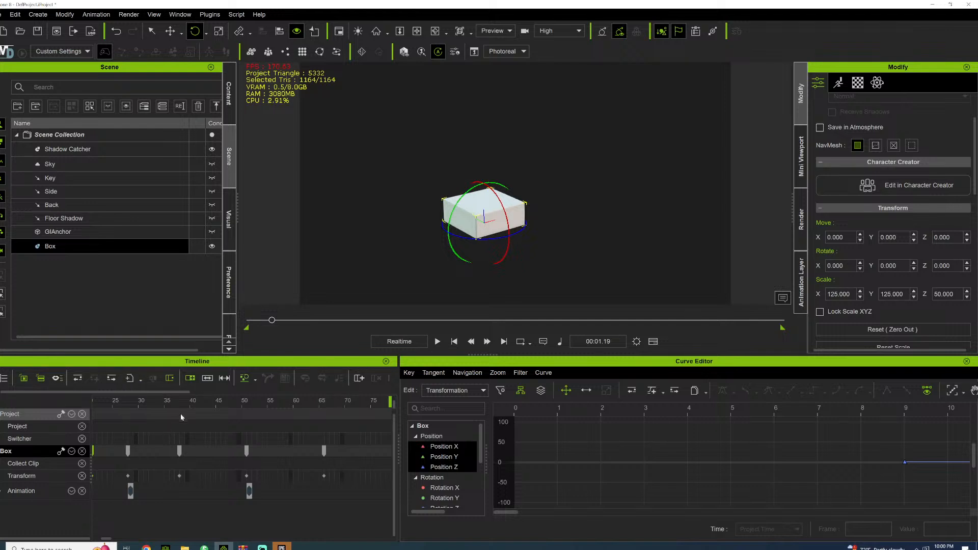
scroll(175, 423, "down", 5)
scroll(173, 424, "up", 5)
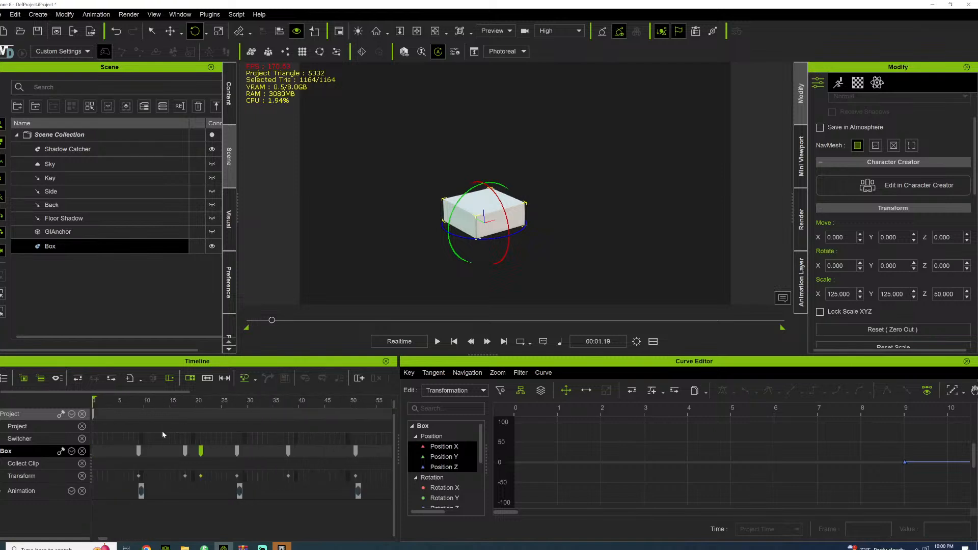
left_click_drag(105, 540, 105, 539)
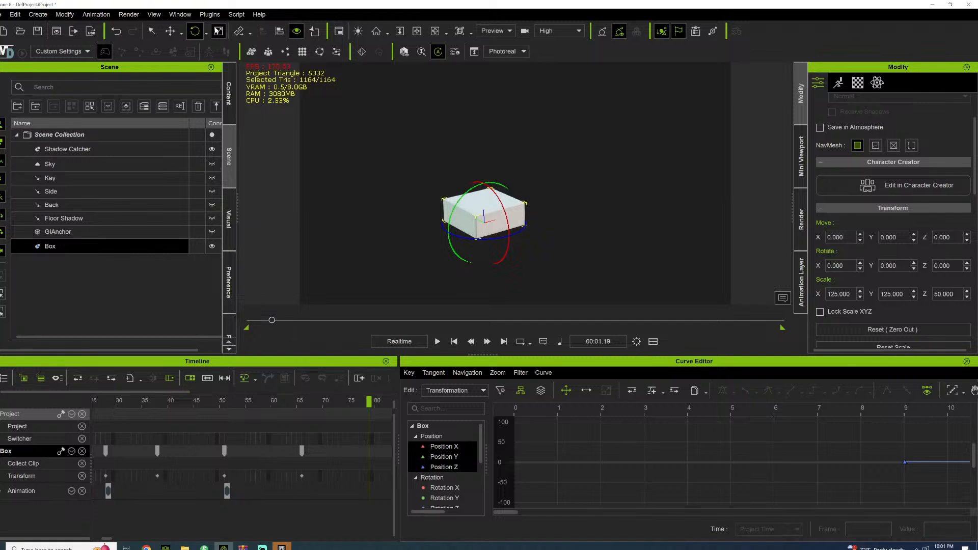
left_click(229, 93)
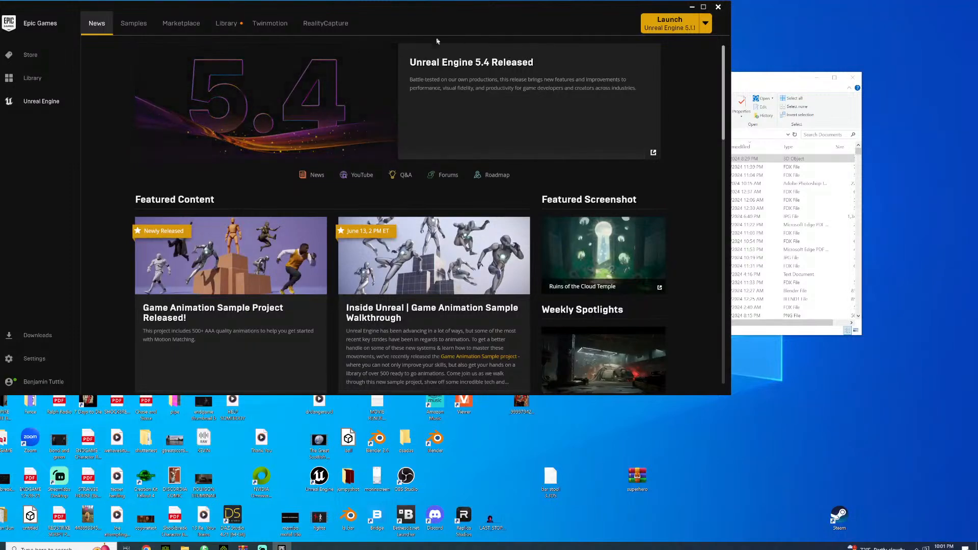
Switch to the Epic Games Launcher and open the ENDGAME_5_3 project from the library
left_click(240, 23)
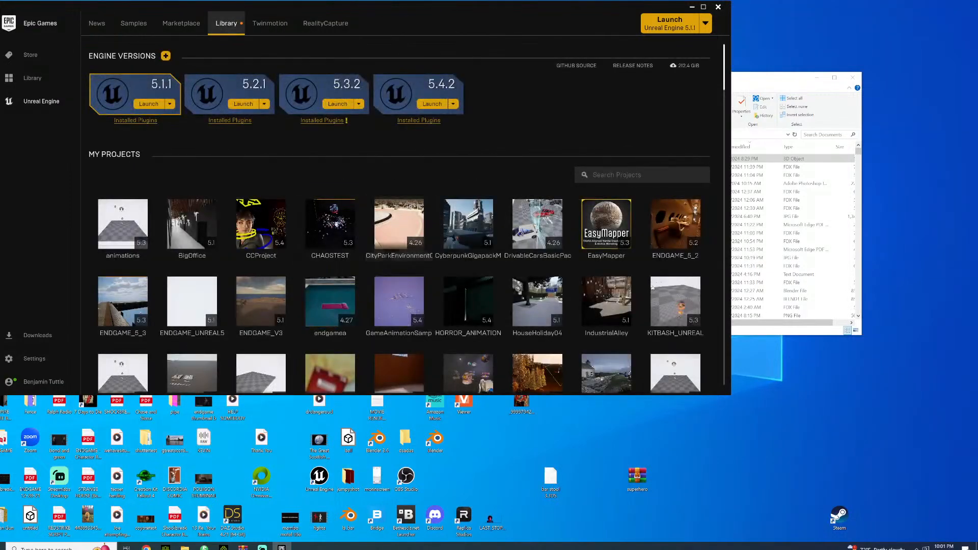
scroll(441, 233, "down", 4)
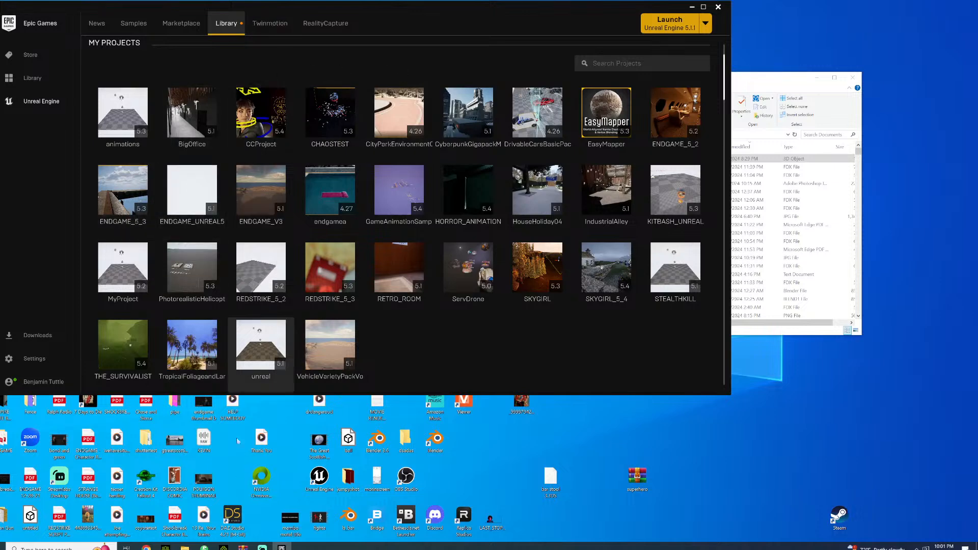
double_click(123, 194)
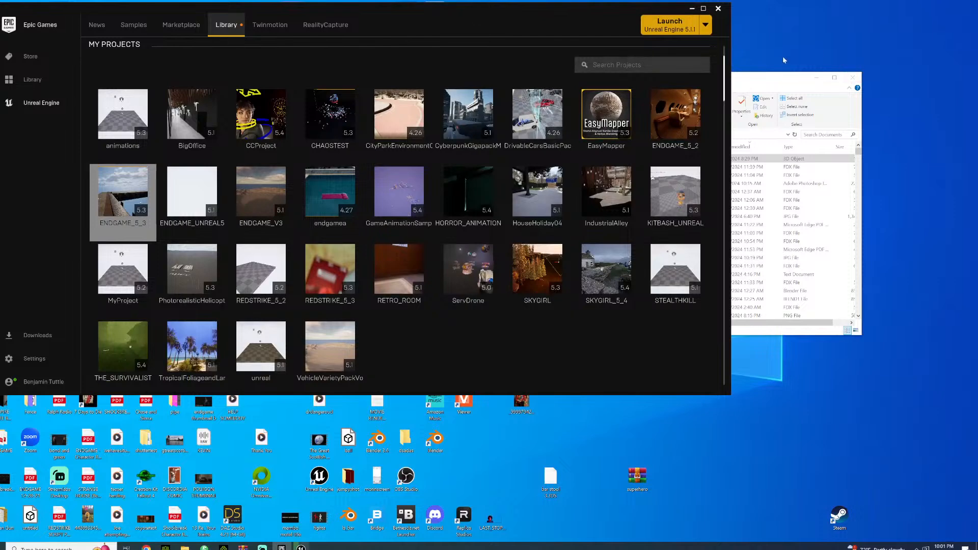
Close the Documents folder window and open brushed_concrete_diff_4k.png from the brushed concrete archive
left_click(769, 79)
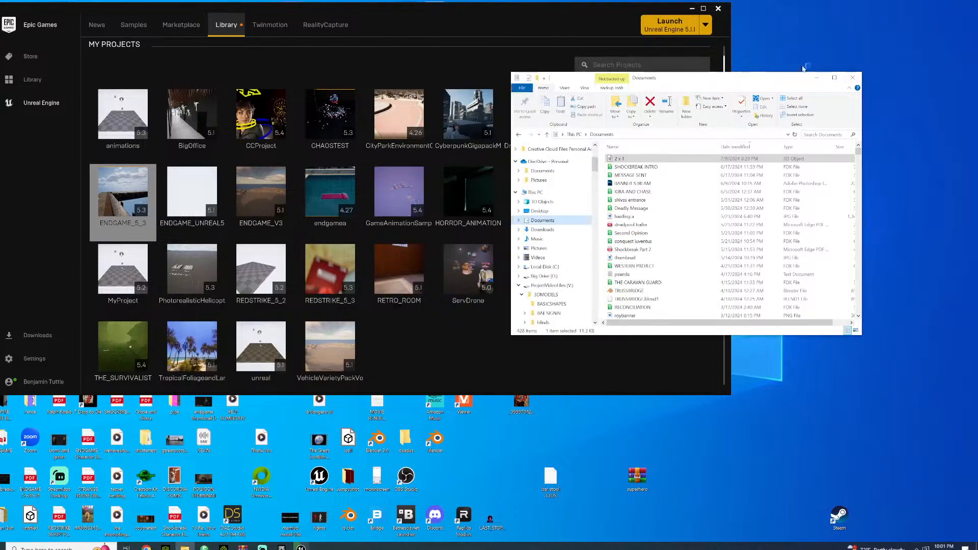
left_click(854, 81)
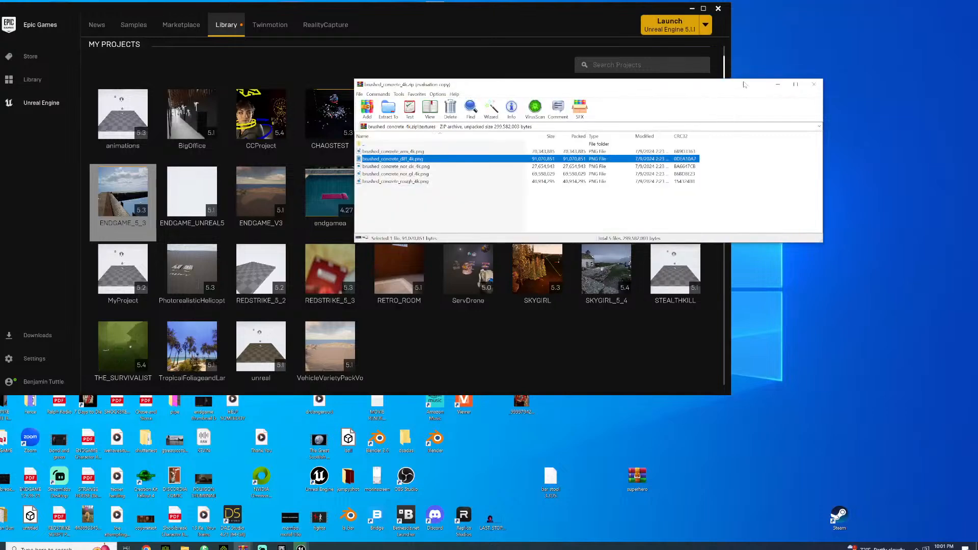
left_click(793, 84)
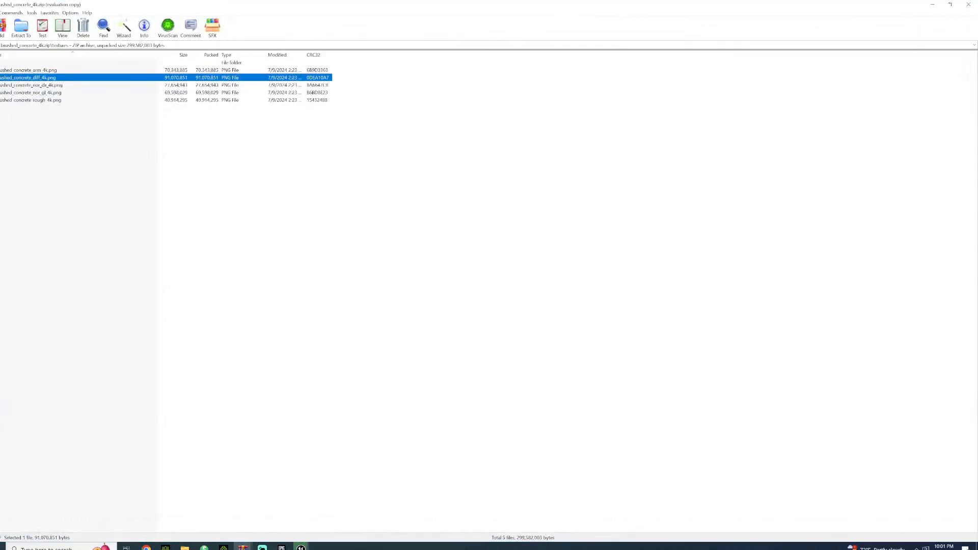
double_click(32, 77)
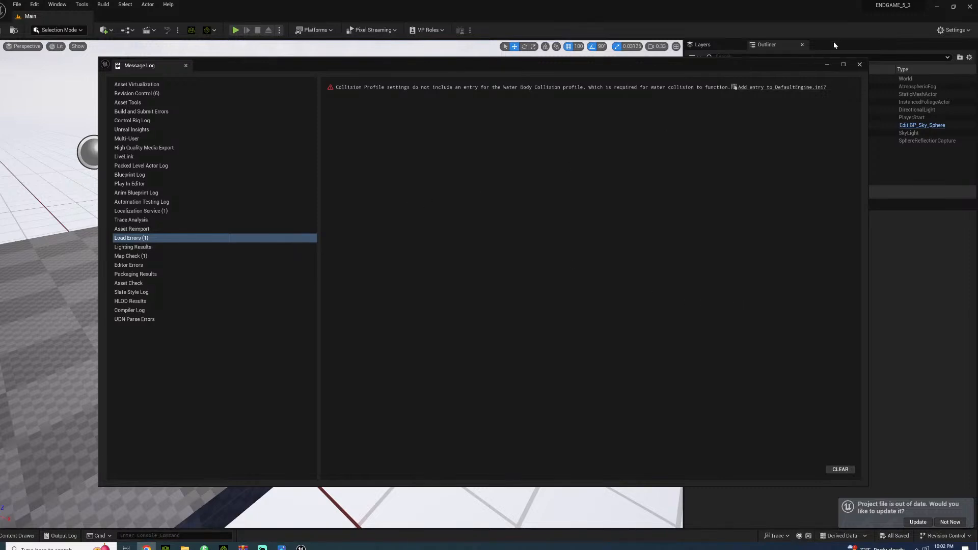
Dismiss the message log in Unreal Editor and open the makkelsonbase_dock level from the BAHAMAS sets folder
left_click(860, 64)
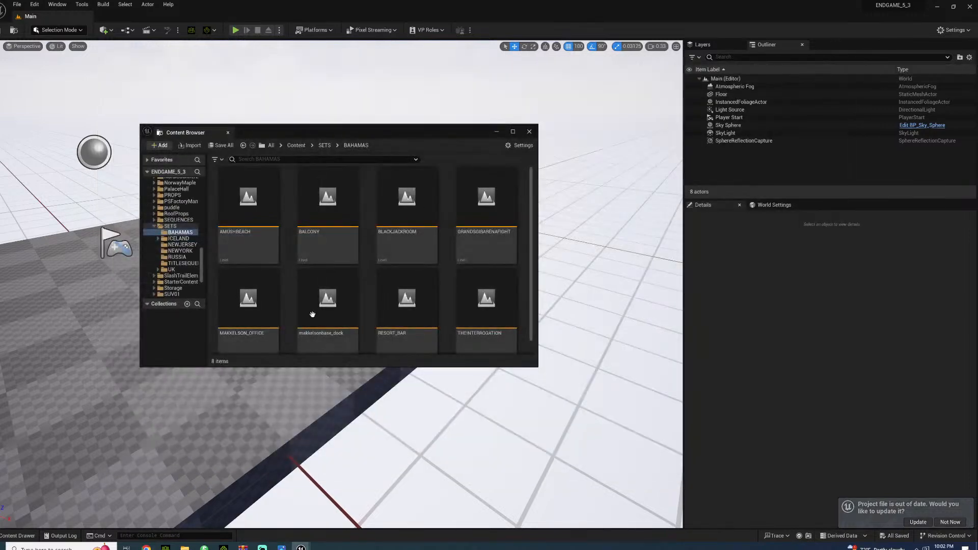
scroll(408, 317, "down", 1)
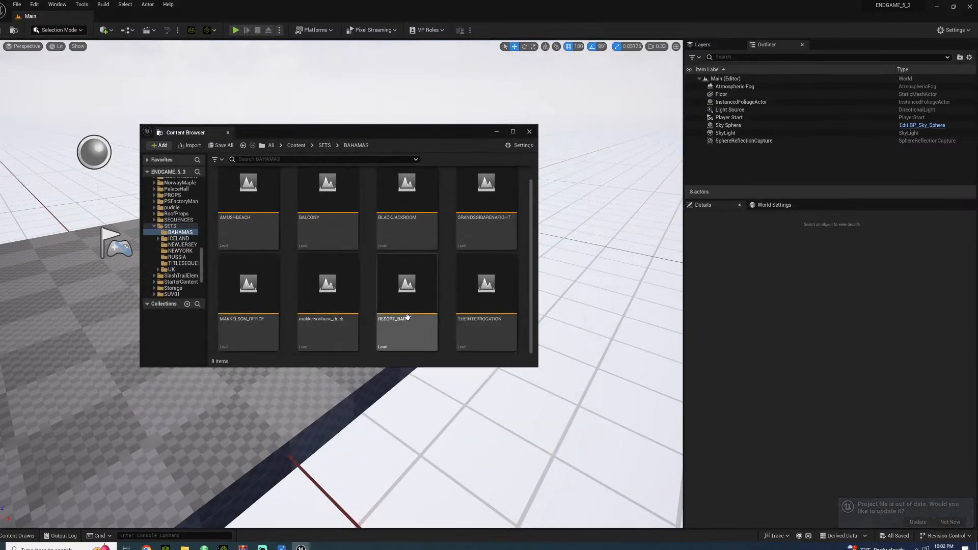
double_click(316, 287)
Bring up the Epic Games Launcher again and show its Unreal Engine library
left_click(917, 548)
right_click(917, 518)
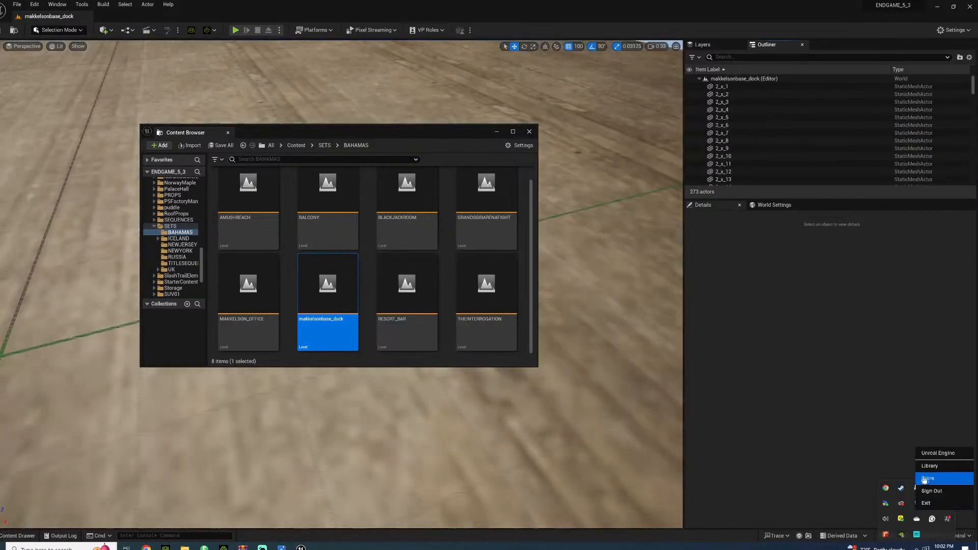
left_click(930, 468)
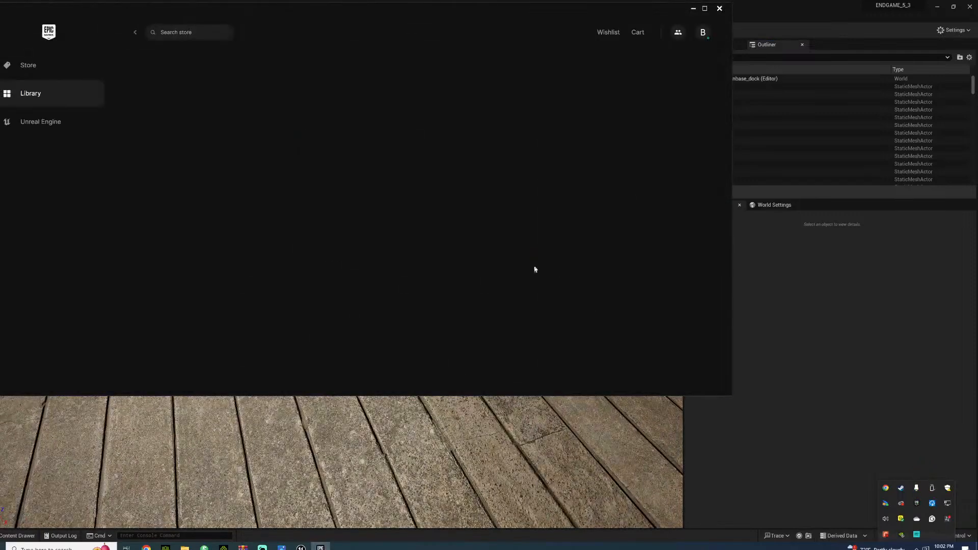
left_click(192, 190)
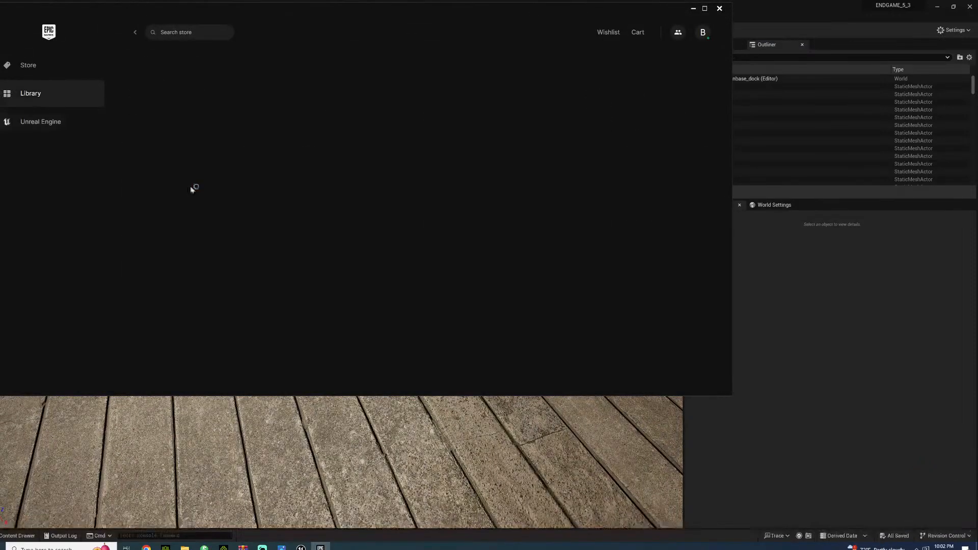
scroll(594, 304, "down", 2)
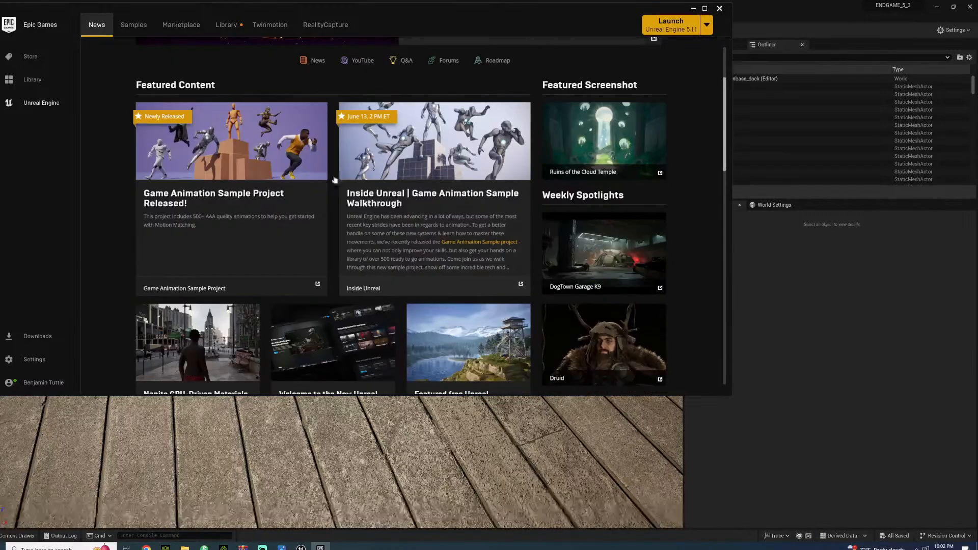
left_click(226, 24)
Browse the vault's asset packs for material suited to the dock set
scroll(506, 264, "down", 6)
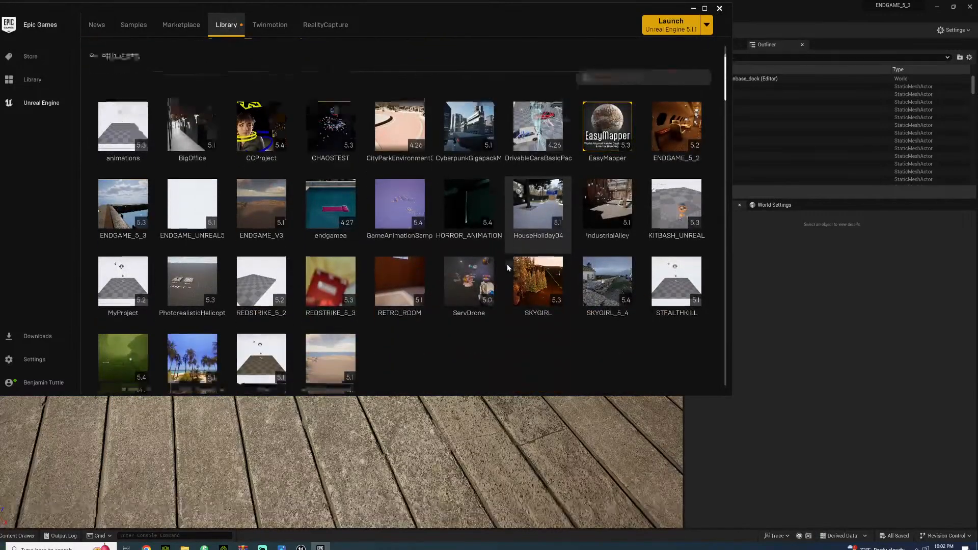
scroll(541, 269, "down", 10)
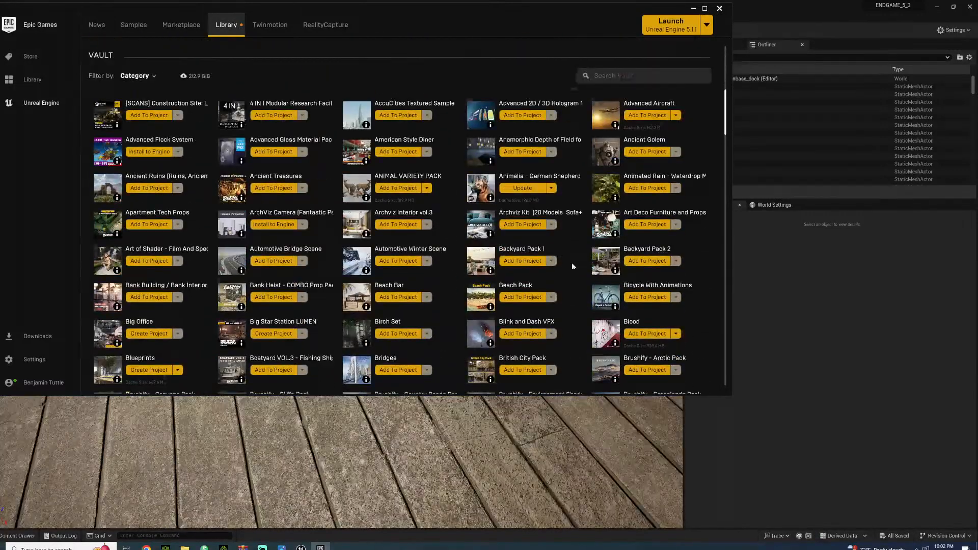
scroll(535, 294, "down", 3)
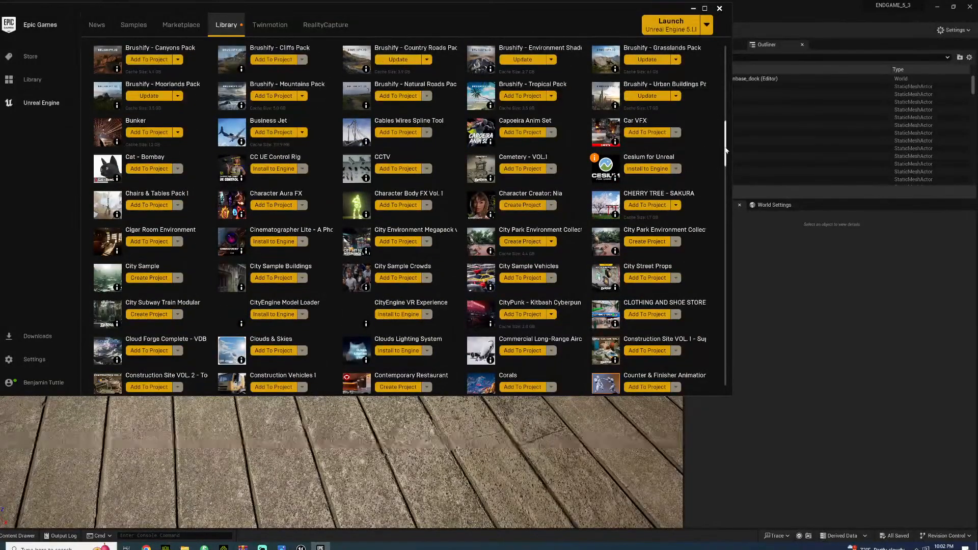
scroll(711, 178, "down", 8)
scroll(717, 192, "down", 20)
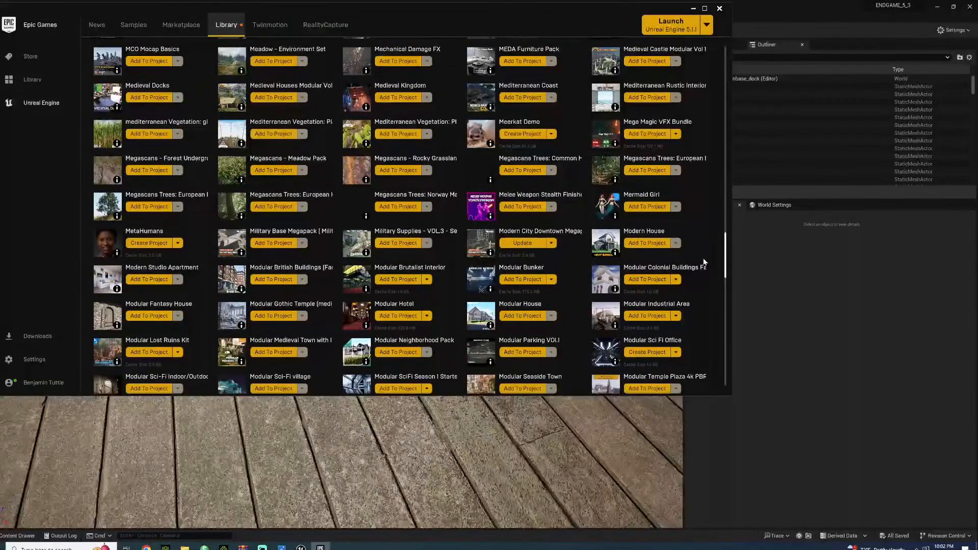
scroll(712, 223, "up", 8)
left_click_drag(725, 227, 712, 176)
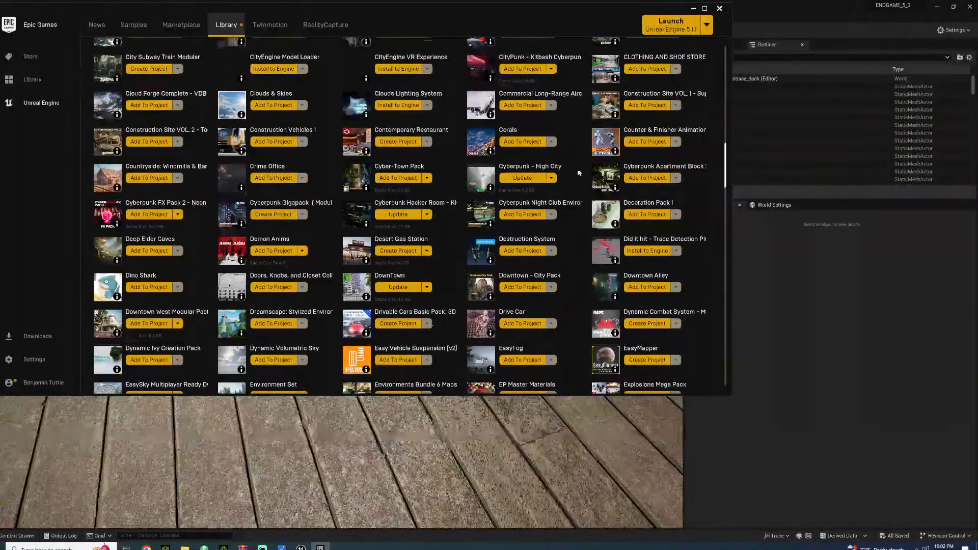
scroll(565, 174, "up", 2)
scroll(565, 174, "up", 4)
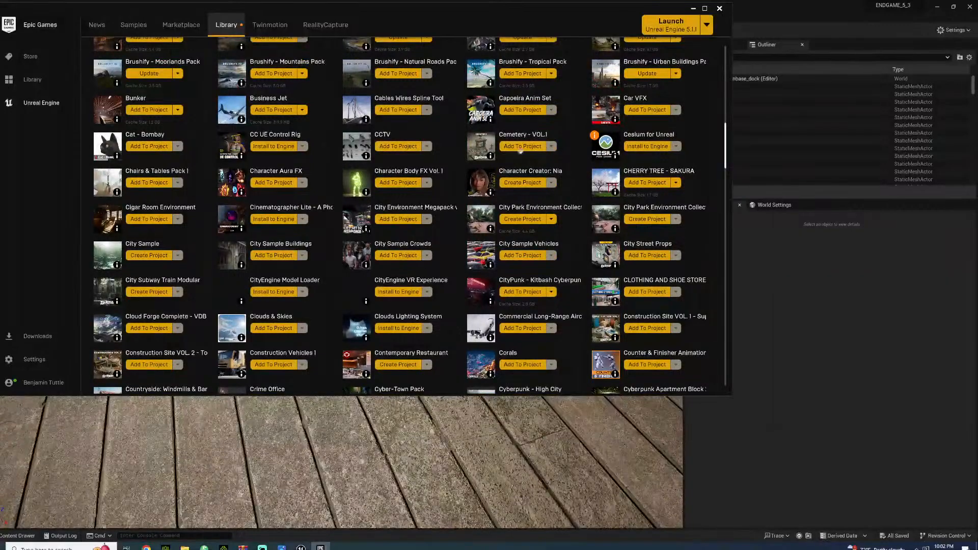
scroll(576, 168, "up", 5)
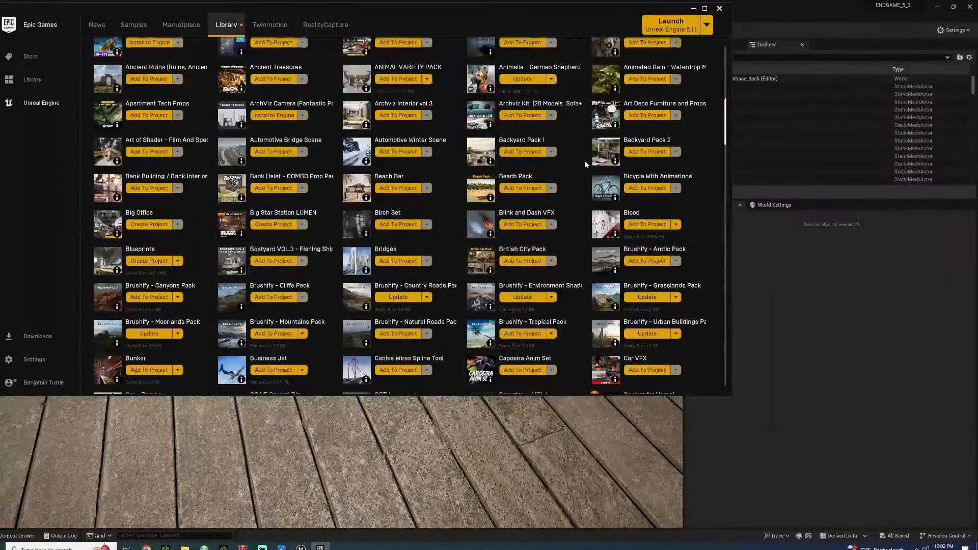
scroll(574, 173, "up", 2)
Search the vault for "industry", then clear the search
left_click(606, 125)
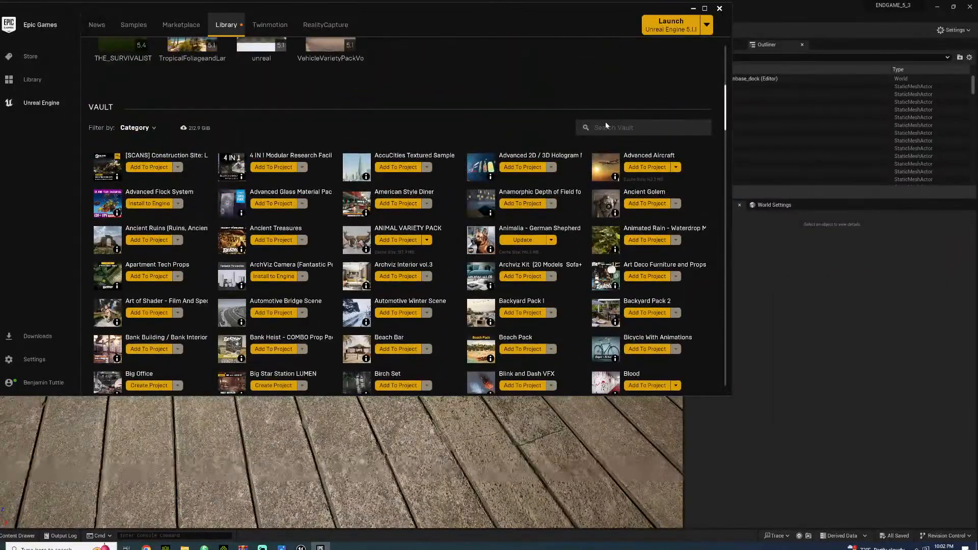
type("industry")
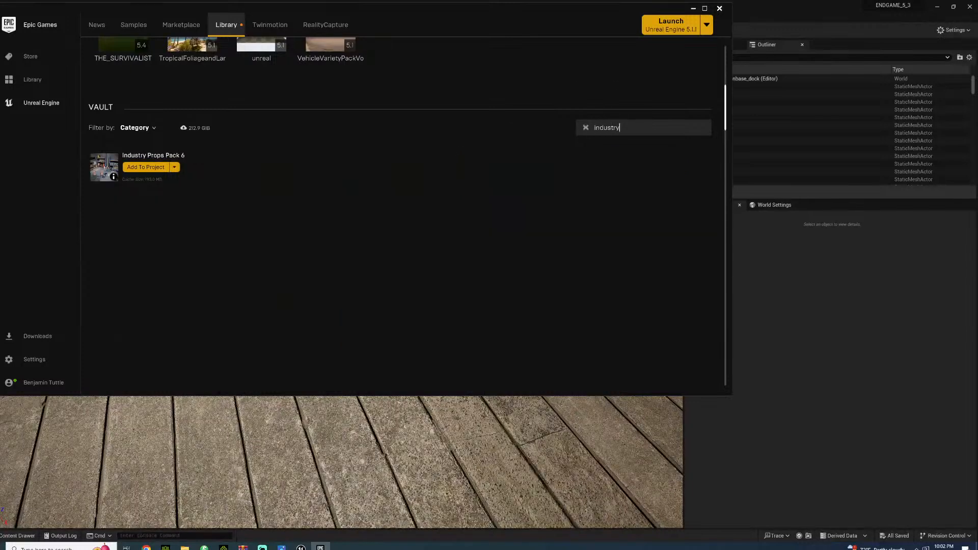
left_click(586, 127)
Browse the vault's asset packs and open the product page of Construction Site VOL. 1 - Supply and Material Props
scroll(545, 179, "down", 2)
scroll(545, 180, "down", 4)
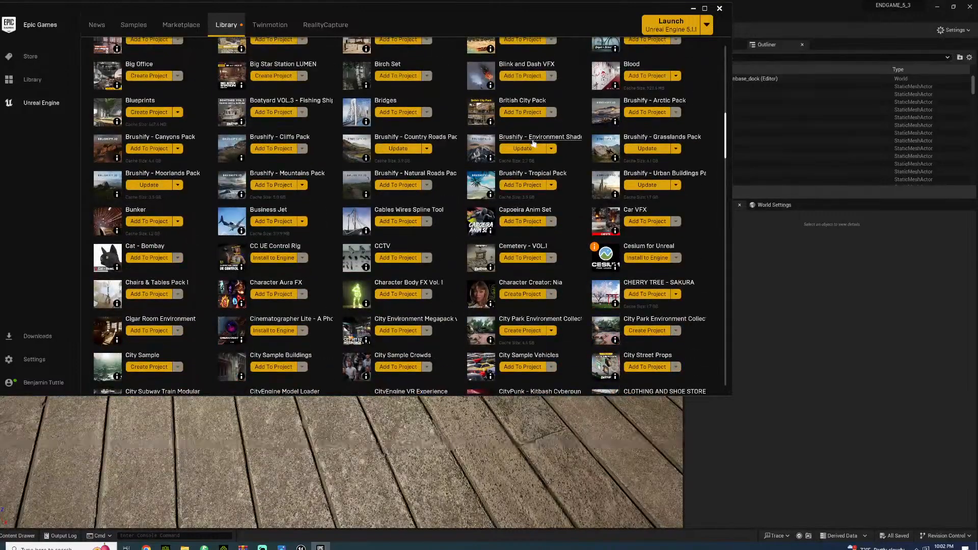
scroll(541, 139, "down", 3)
scroll(469, 190, "down", 6)
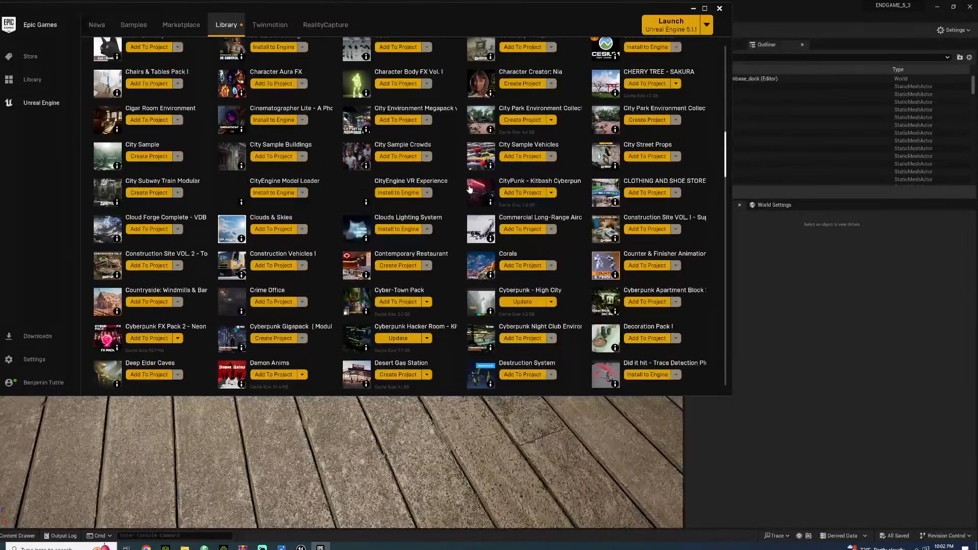
scroll(470, 187, "down", 2)
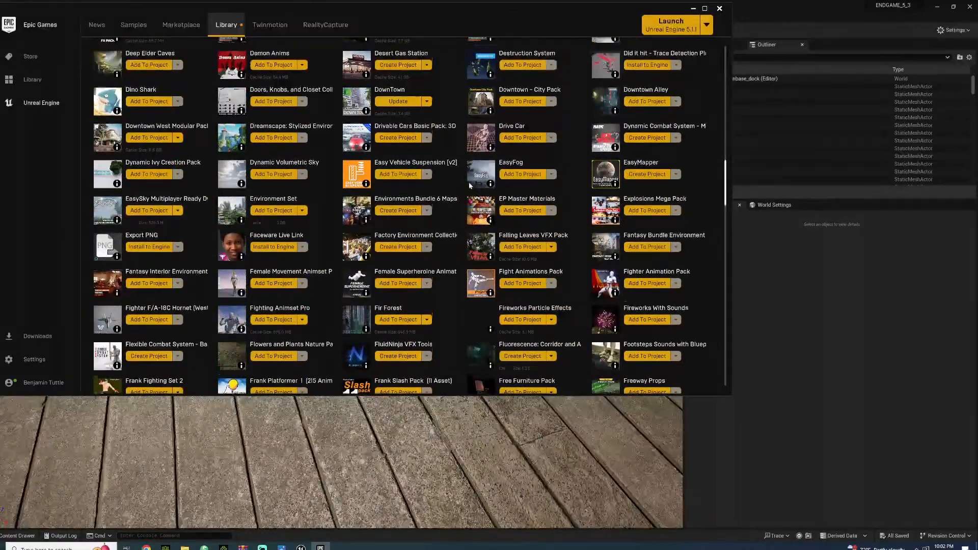
scroll(470, 180, "up", 4)
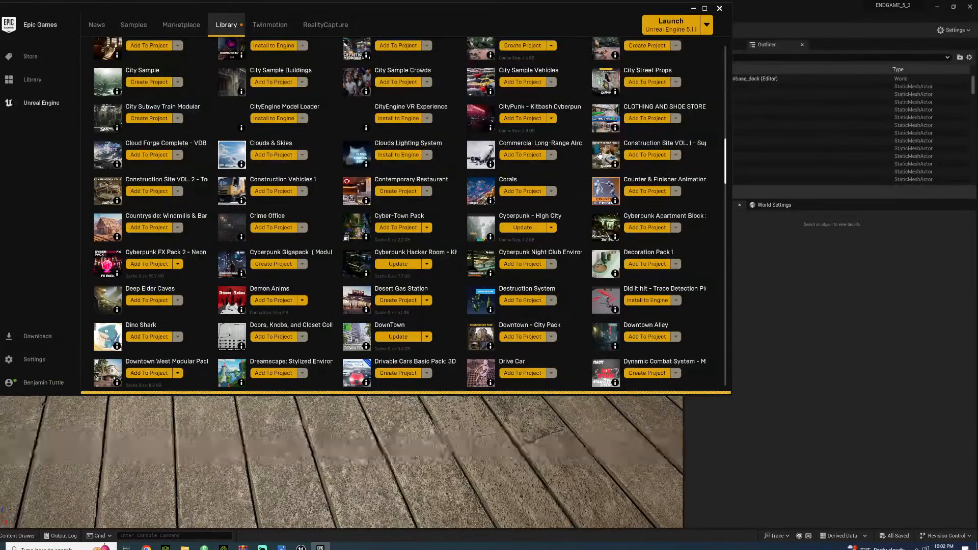
left_click(181, 24)
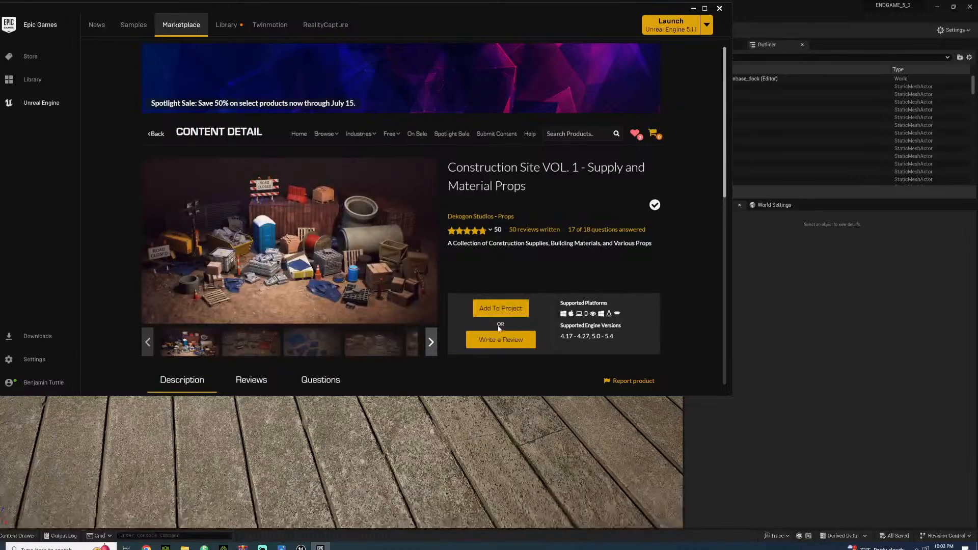
Add Construction Site VOL. 1 - Supply and Material Props to the project and minimise the launcher
left_click(501, 309)
scroll(407, 237, "down", 2)
scroll(406, 238, "down", 2)
left_click(282, 214)
left_click(375, 294)
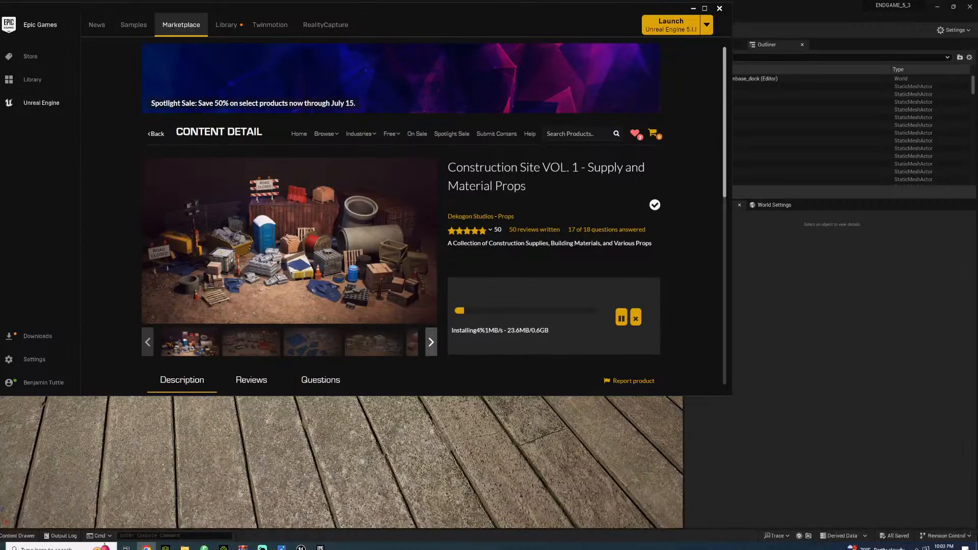
left_click(694, 8)
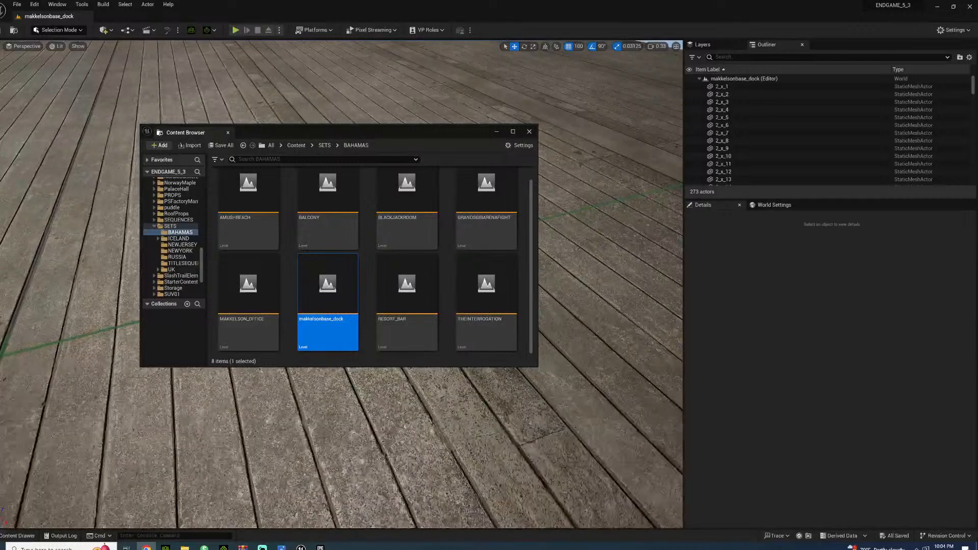
Minimise the floating content browser in Unreal Editor and examine the rusty metal tiles beside the dark wall's opening
left_click(497, 132)
right_click_drag(388, 306, 647, 278)
key("w")
key("a")
key("w")
right_click_drag(254, 252, 233, 296)
key("w")
left_click(369, 327)
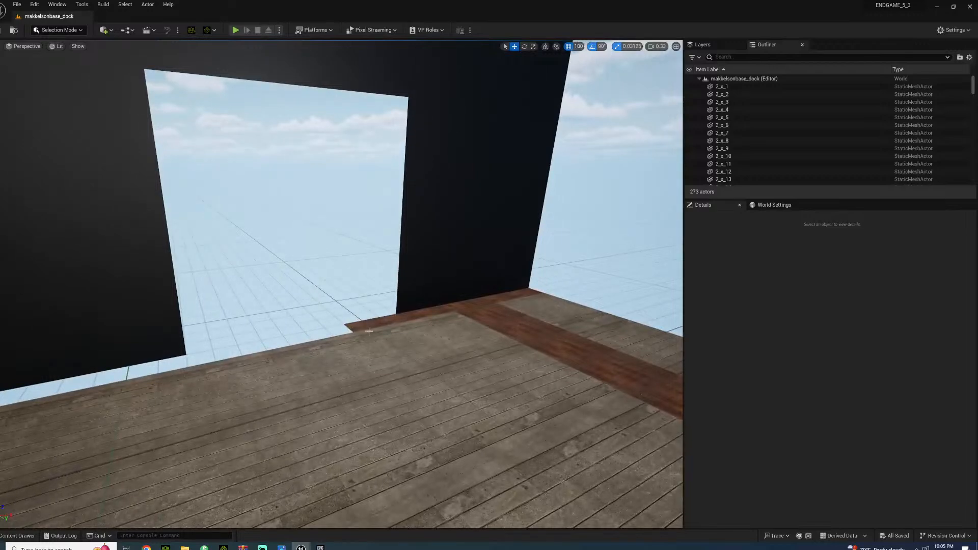
left_click(403, 320, "ctrl")
left_click(448, 309, "ctrl")
left_click(459, 308)
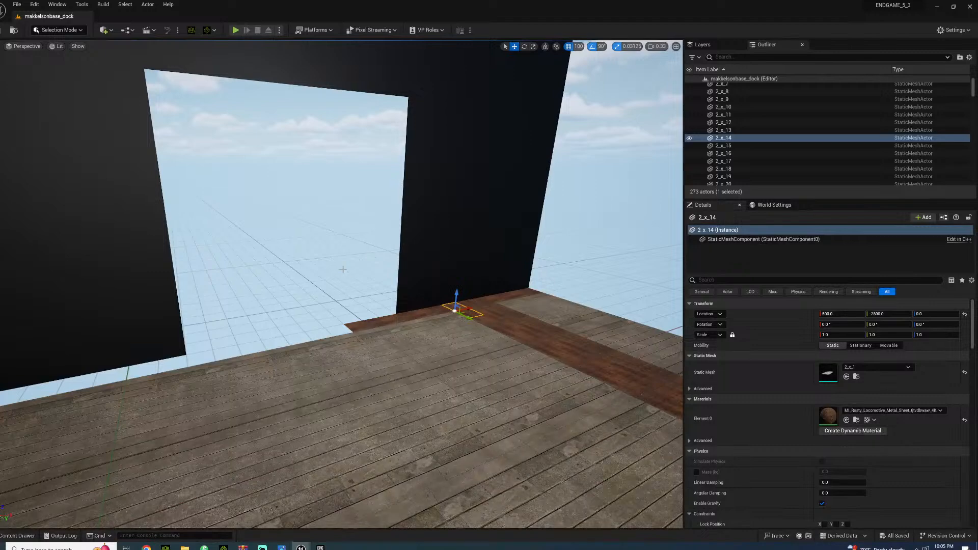
Select the three rusty metal edge tiles beside the wall opening and duplicate them twice to extend the strip across the gap
right_click_drag(264, 405, 237, 425)
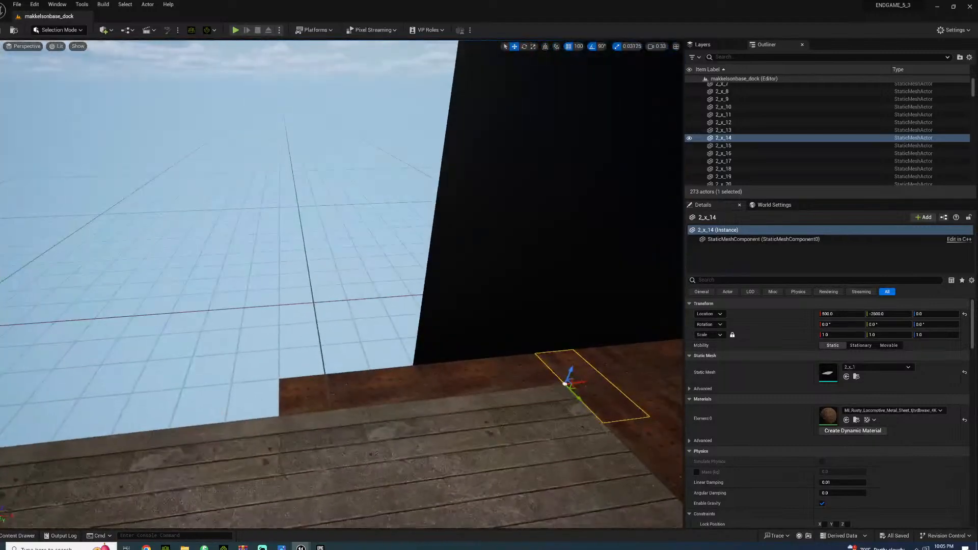
left_click(327, 403)
left_click(430, 389, "ctrl")
left_click(480, 379, "ctrl")
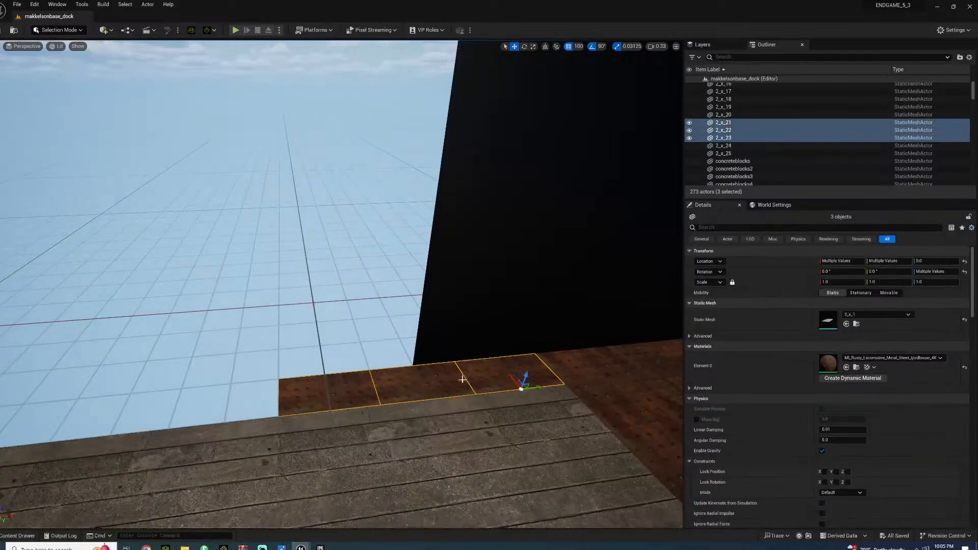
left_click_drag(539, 386, 19, 418, "alt")
right_click_drag(151, 418, 43, 413)
left_click_drag(270, 375, 4, 391, "alt")
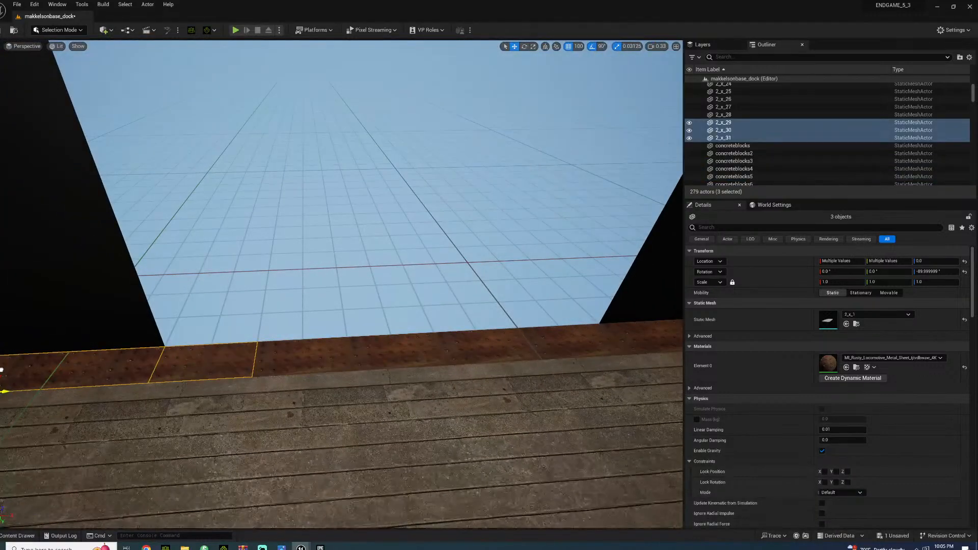
Duplicate the newest three rusty metal tiles once more along the foot of the wall and save the level
right_click_drag(178, 385, 92, 387)
left_click_drag(200, 313, 163, 305)
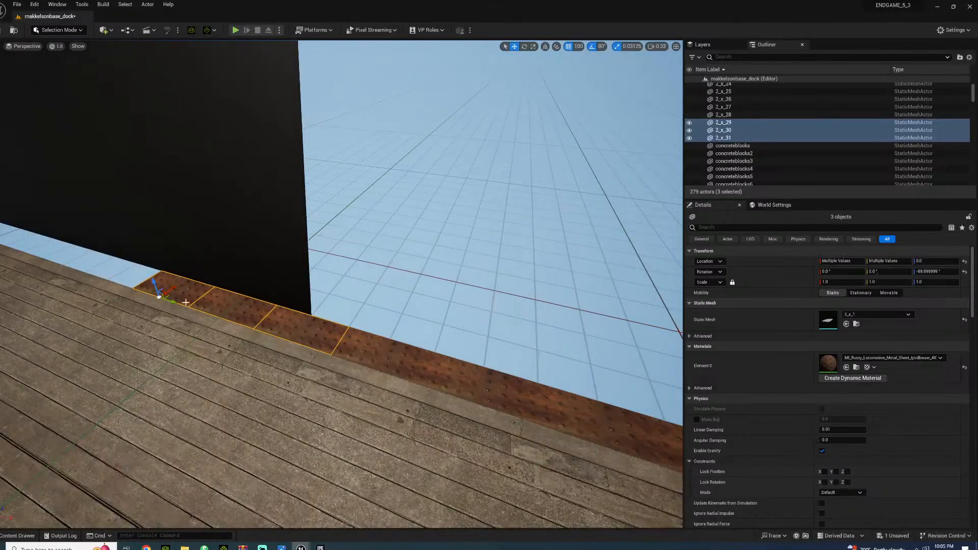
right_click_drag(206, 274, 298, 311)
left_click_drag(355, 416, 149, 361, "alt")
key("ctrl+s")
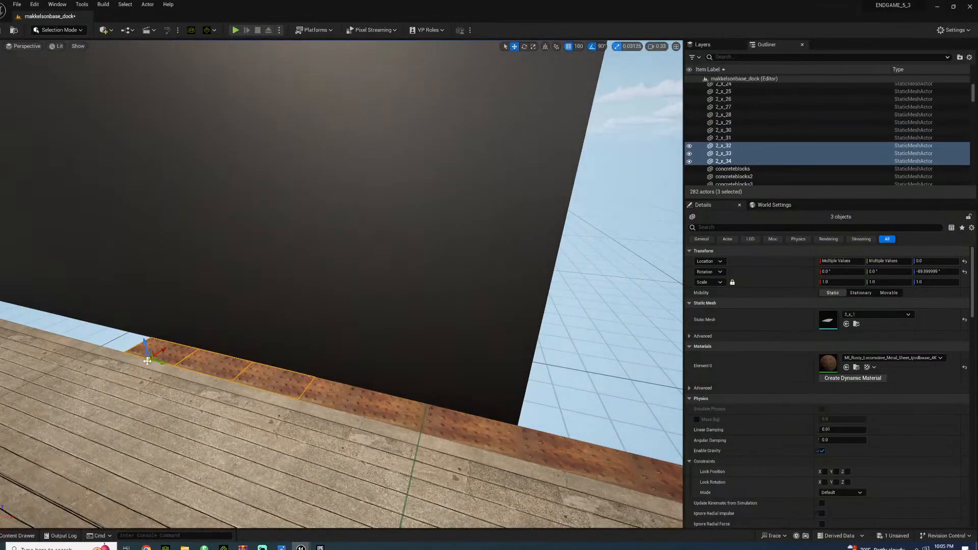
Open the EXT_MAKKELSONBASE level from the RUSSIA sets folder and let the launcher overwrite the existing Construction Site files
left_click(17, 536)
scroll(65, 431, "down", 3)
scroll(64, 431, "down", 3)
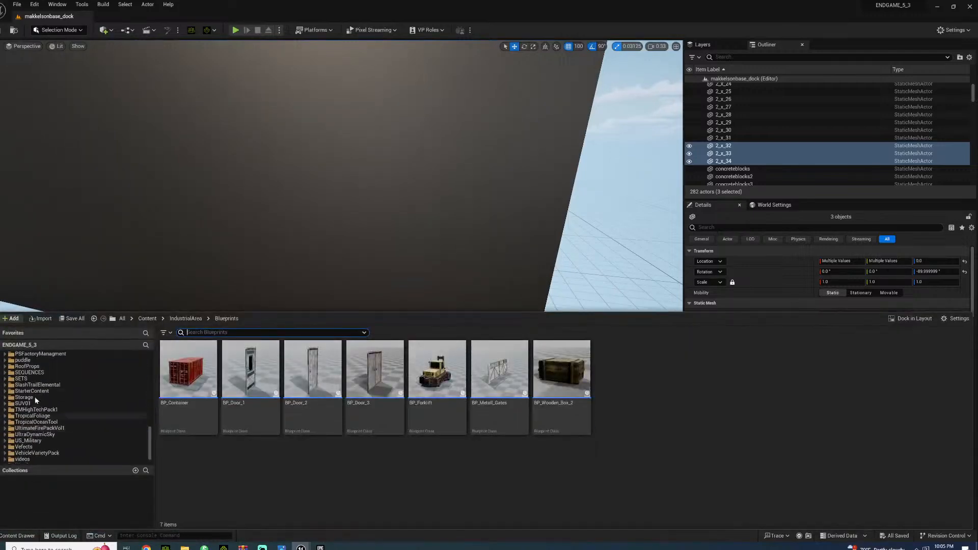
left_click(29, 379)
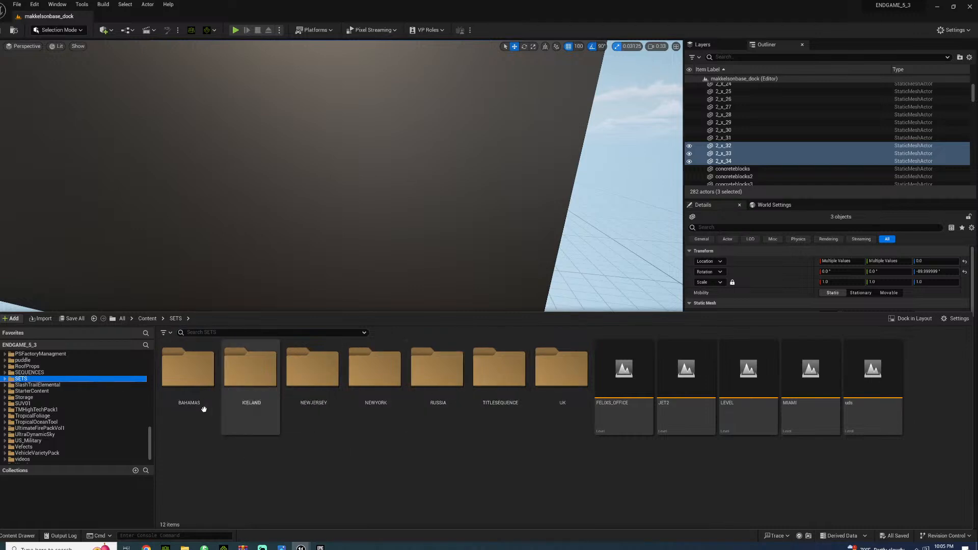
double_click(458, 394)
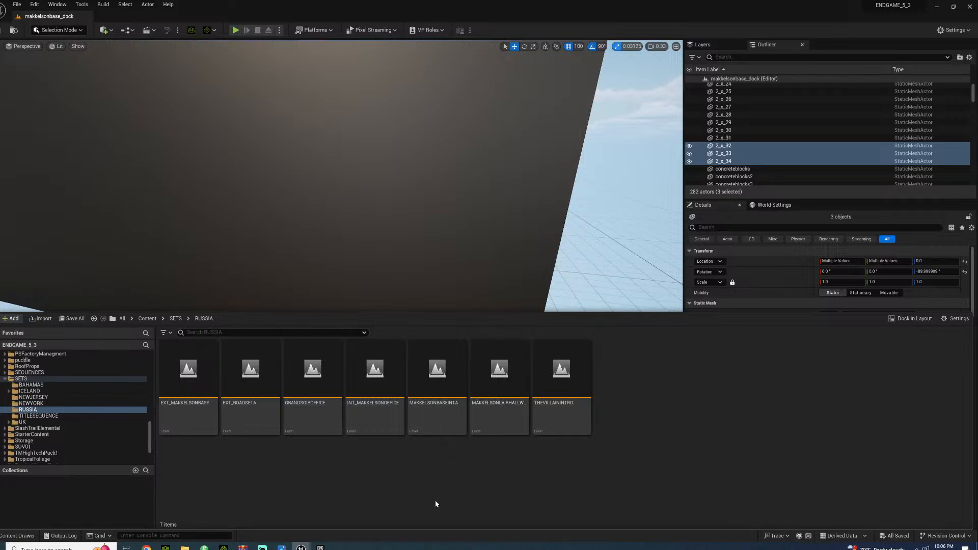
double_click(203, 415)
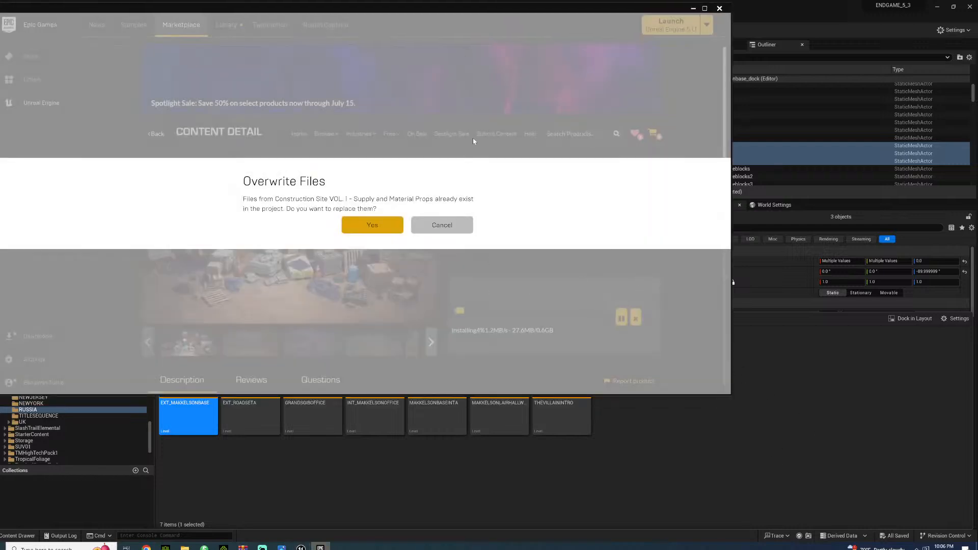
left_click(386, 226)
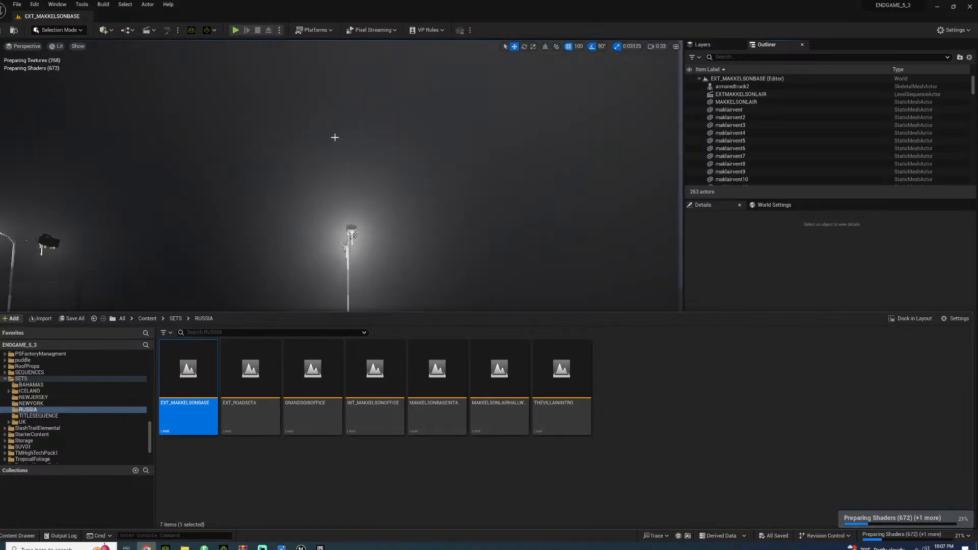
Look around the floodlit yard of the base exterior, examining its lamp posts, fog and overall layout
right_click_drag(372, 169, 179, 152)
key("w")
key("a")
key("d")
key("w")
right_click_drag(477, 94, 437, 115)
key("s")
left_click(404, 291)
right_click_drag(404, 291, 813, 203)
left_click(507, 261)
left_click(541, 255)
key("w")
key("w")
left_click(540, 255)
right_click_drag(306, 295, 375, 284)
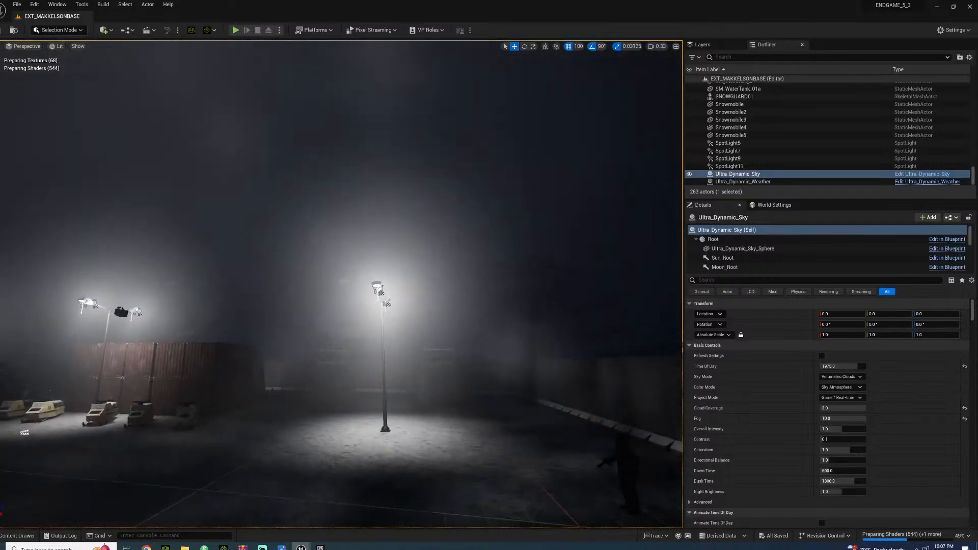
Inspect how the base exterior is dressed around the fuel tank, snowmobiles, containers, perimeter barriers and tent
key("w")
right_click_drag(208, 310, 13, 319)
key("w")
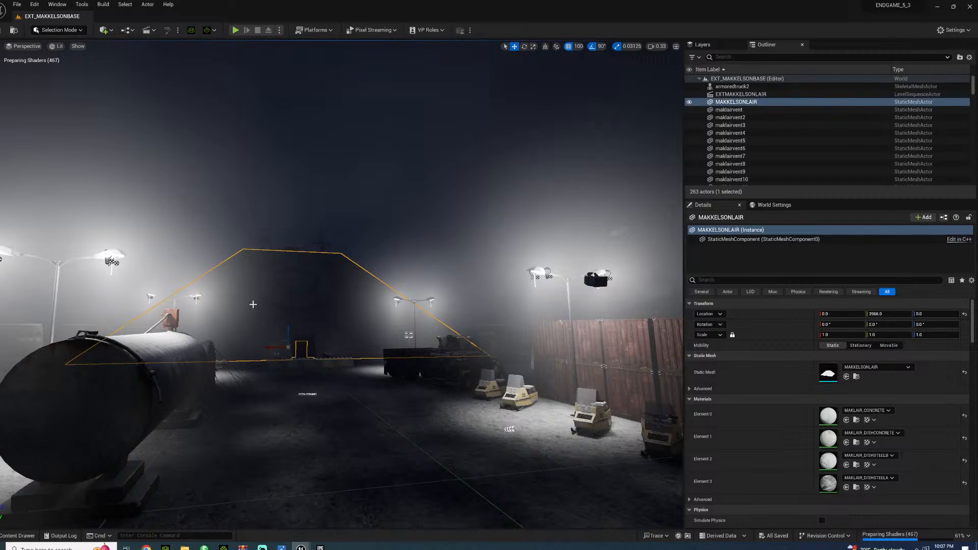
right_click_drag(316, 363, 290, 369)
key("a")
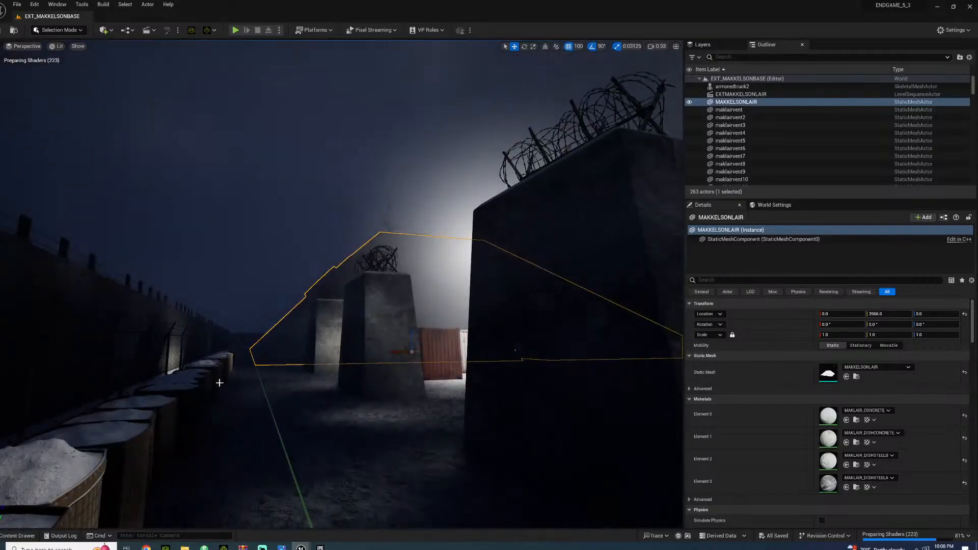
right_click_drag(241, 396, 331, 371)
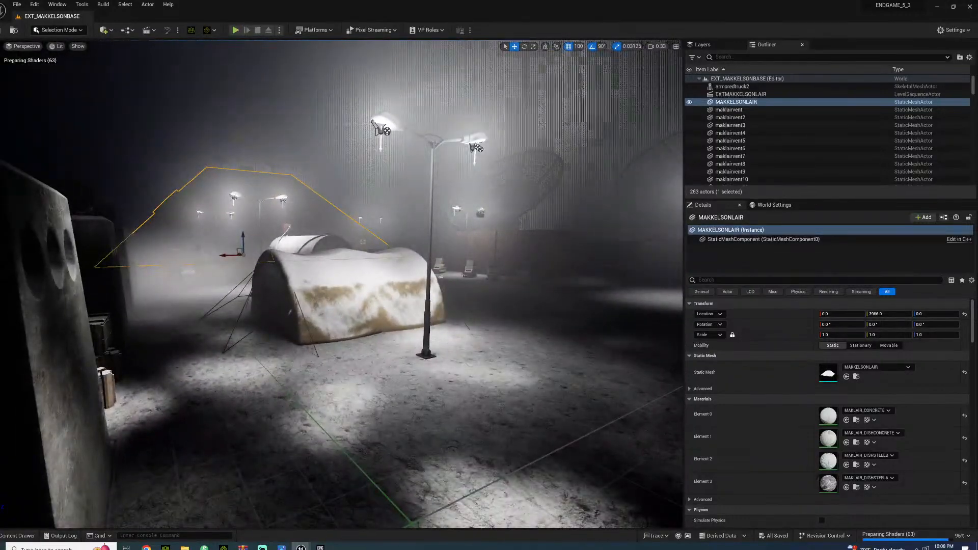
left_click(510, 168)
right_click_drag(408, 285, 297, 317)
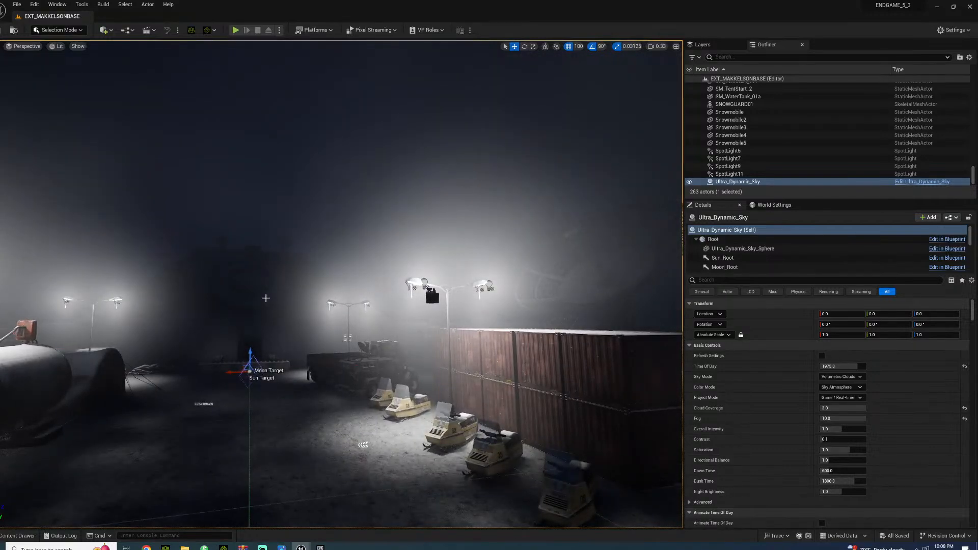
right_click_drag(310, 337, 284, 369)
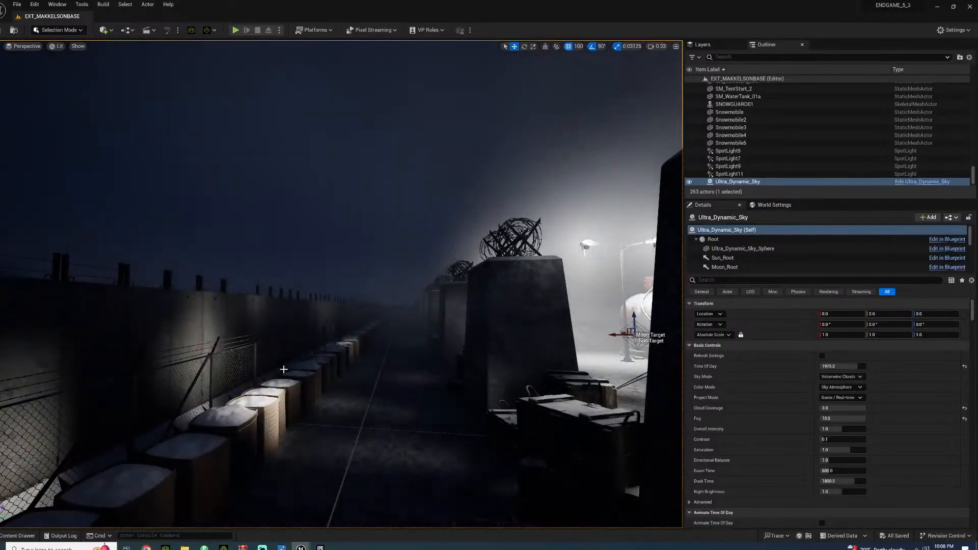
right_click_drag(311, 335, 370, 316)
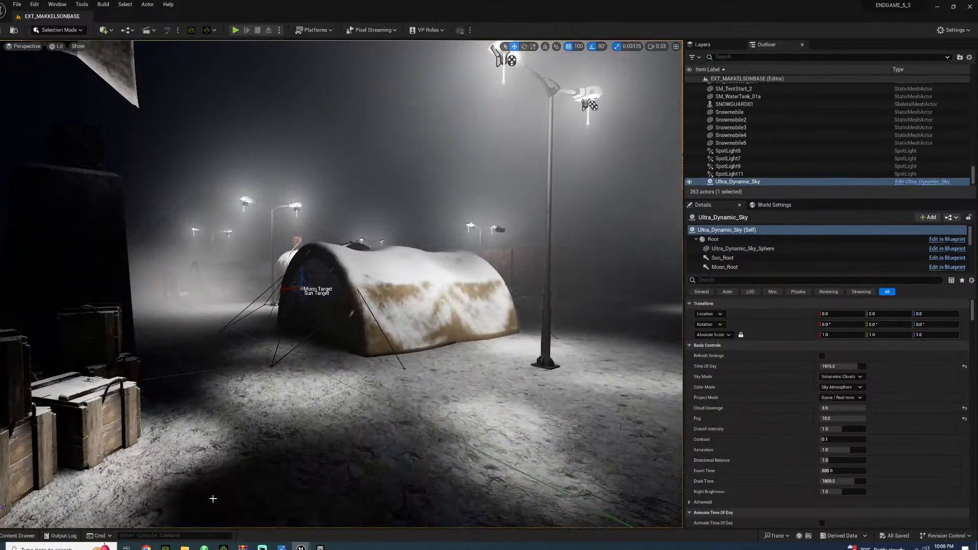
Return to the BAHAMAS sets folder and reopen the makkelsonbase_dock level
left_click(16, 536)
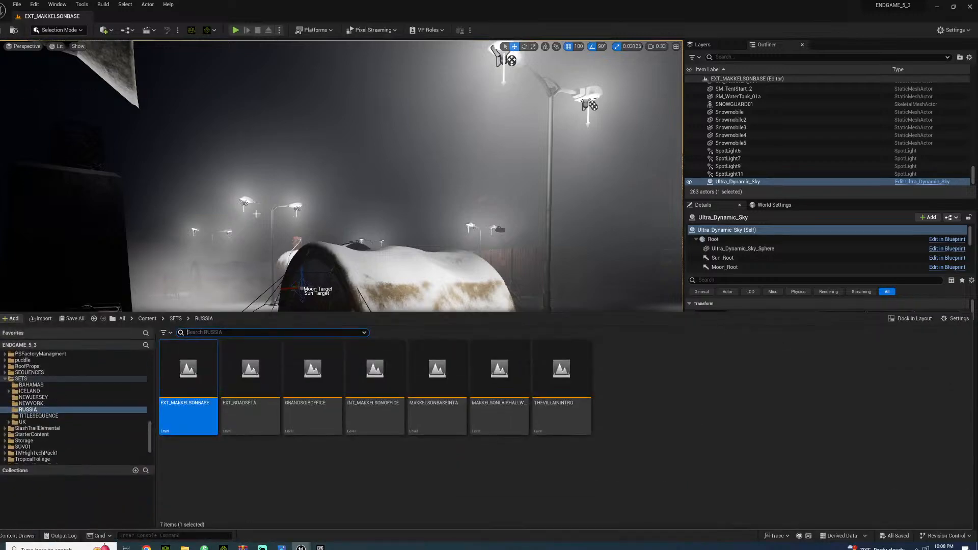
left_click(23, 379)
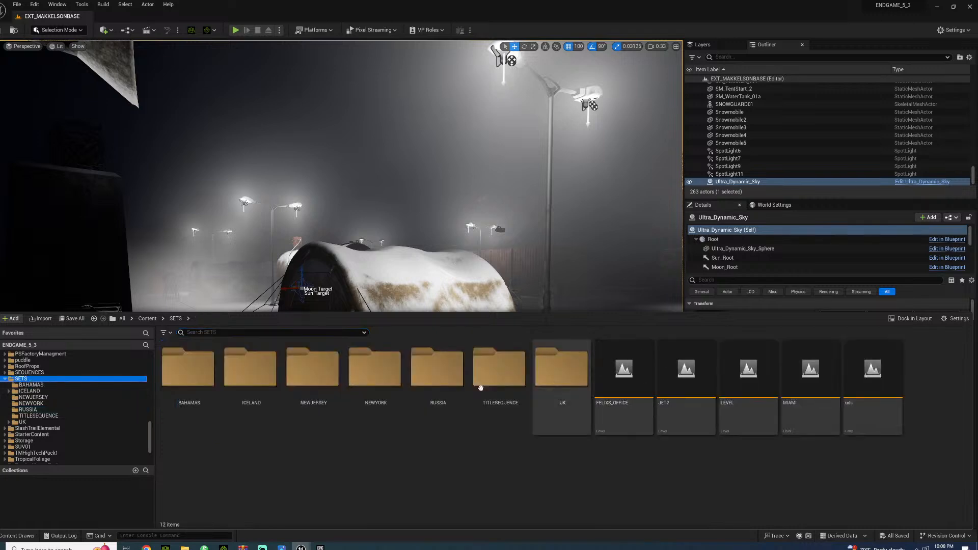
double_click(436, 378)
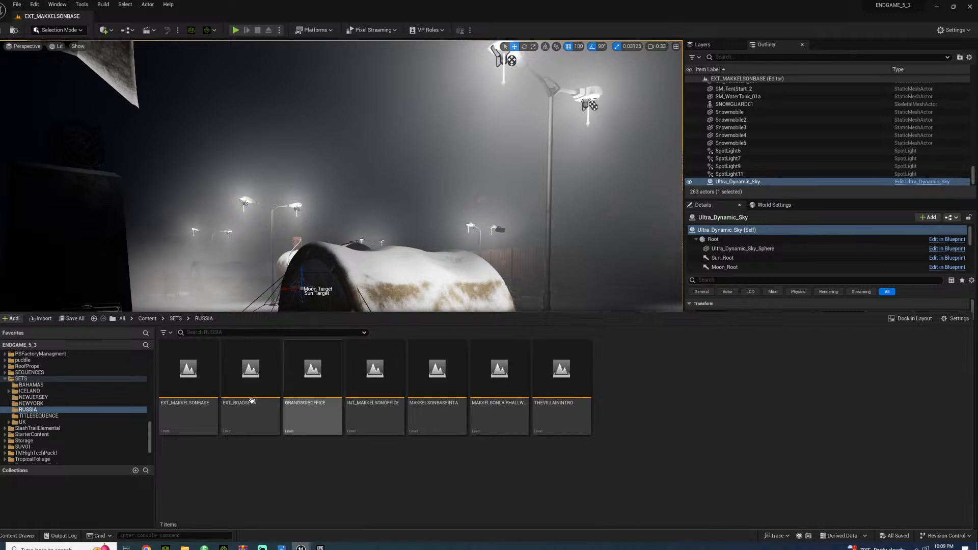
left_click(32, 385)
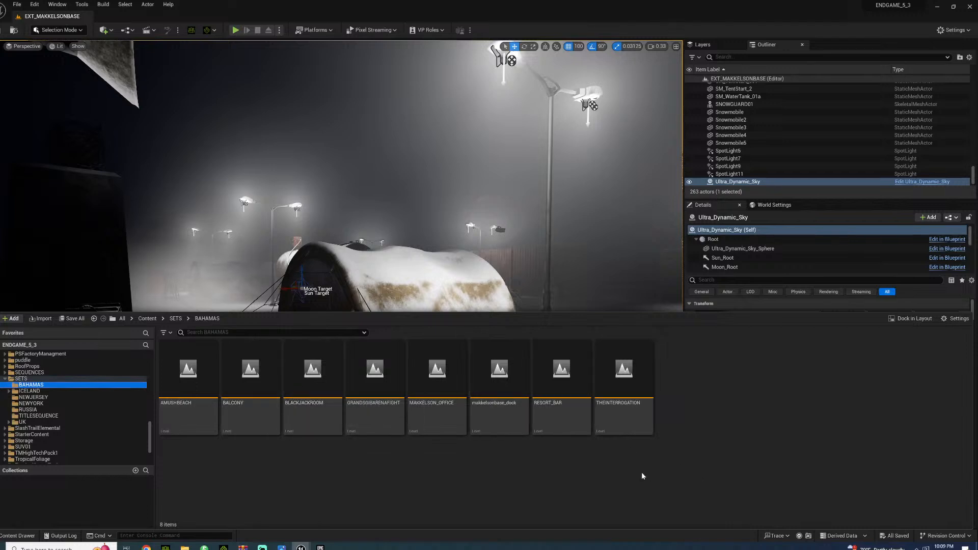
double_click(505, 414)
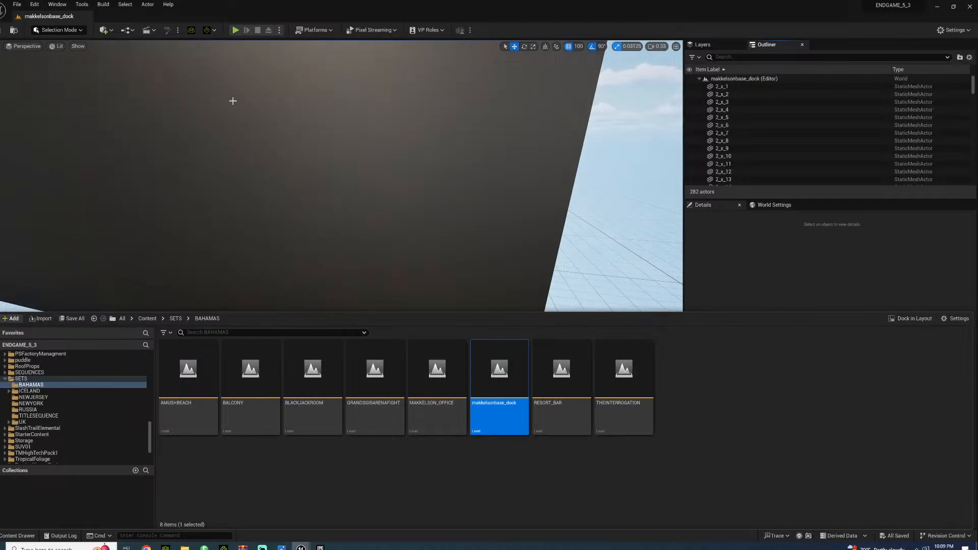
Look over the dock's plank decks, water channel, curbs and black back wall
right_click_drag(300, 138, 83, 111)
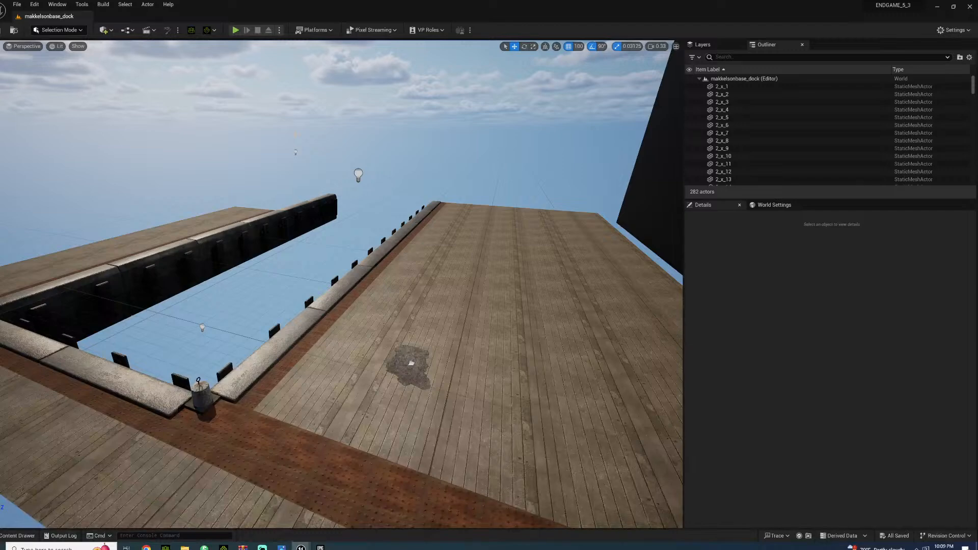
right_click_drag(342, 204, 362, 219)
key("w")
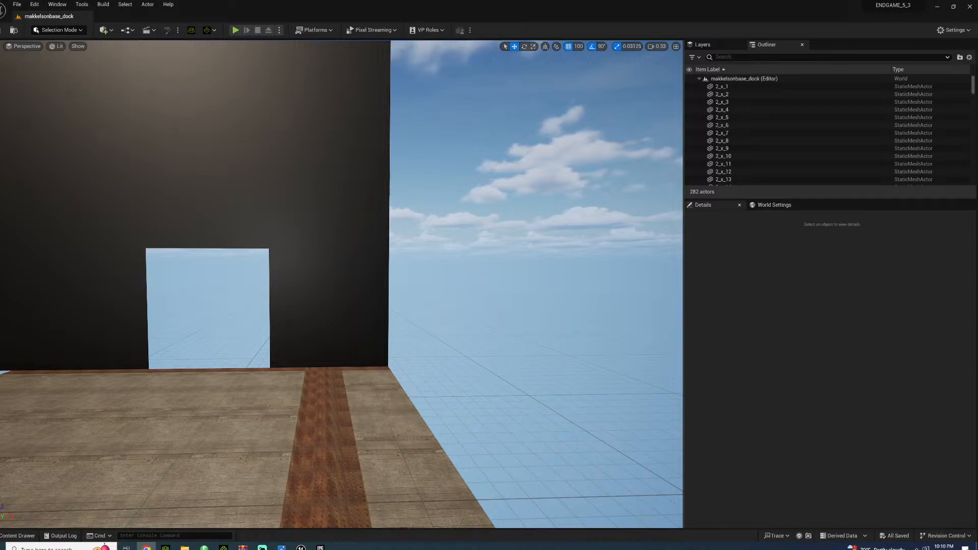
right_click_drag(506, 351, 281, 403)
key("a")
left_click(281, 403)
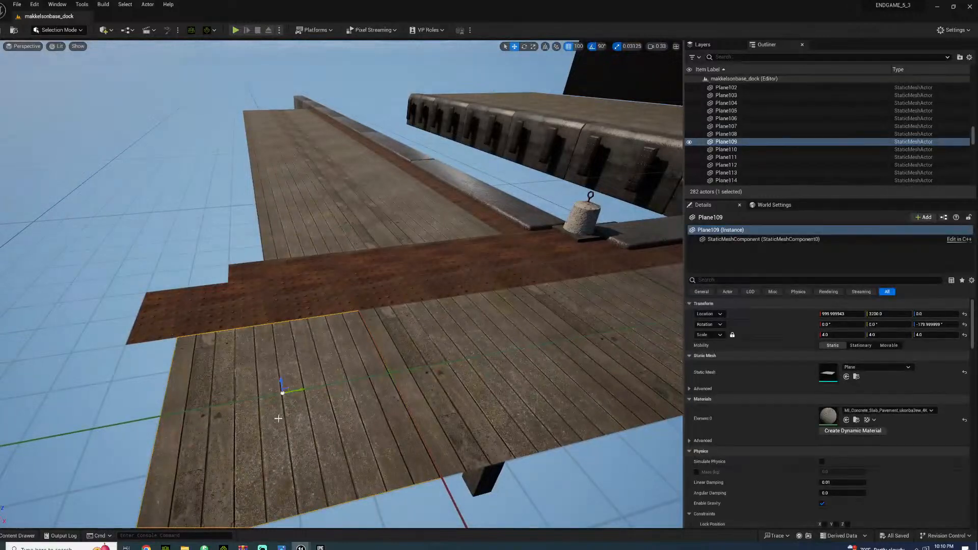
left_click(284, 249)
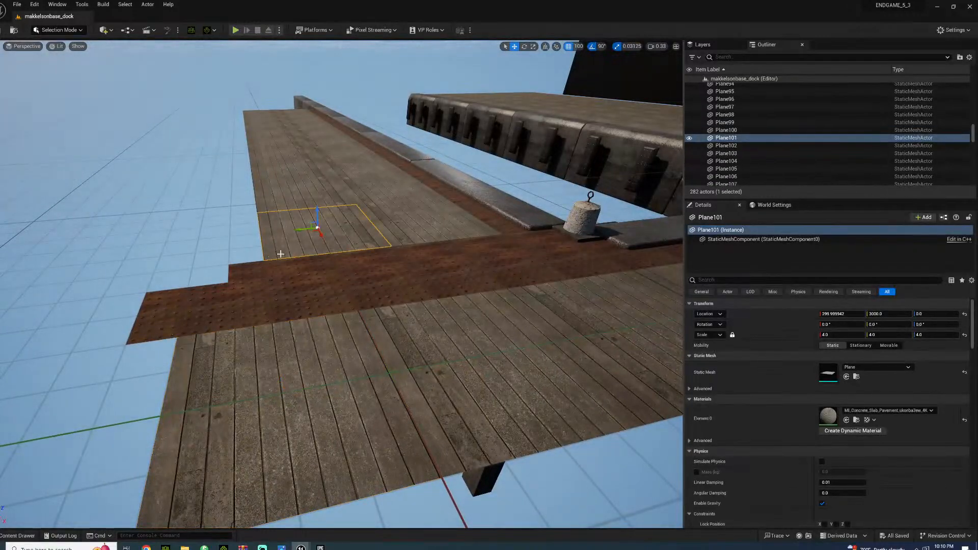
left_click_drag(296, 232, 176, 241, "alt")
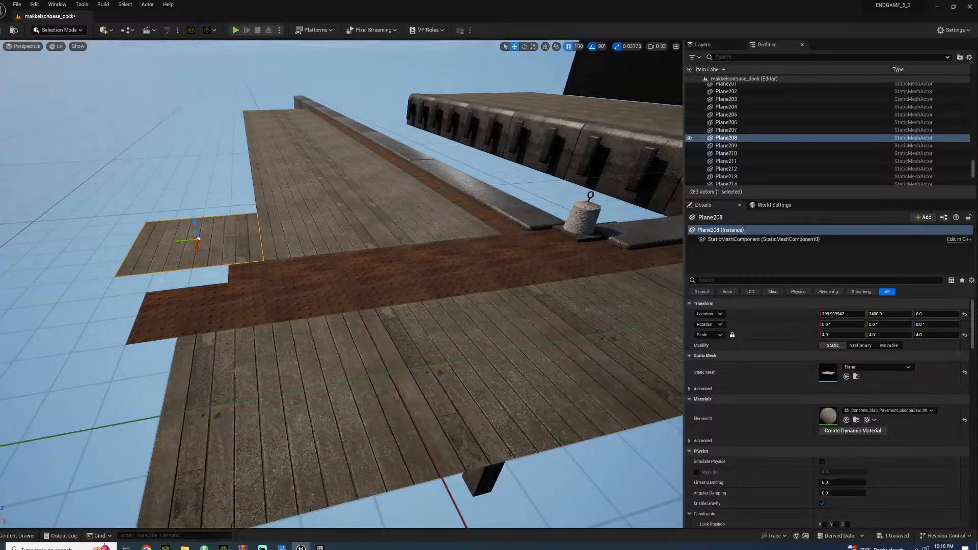
key("Delete")
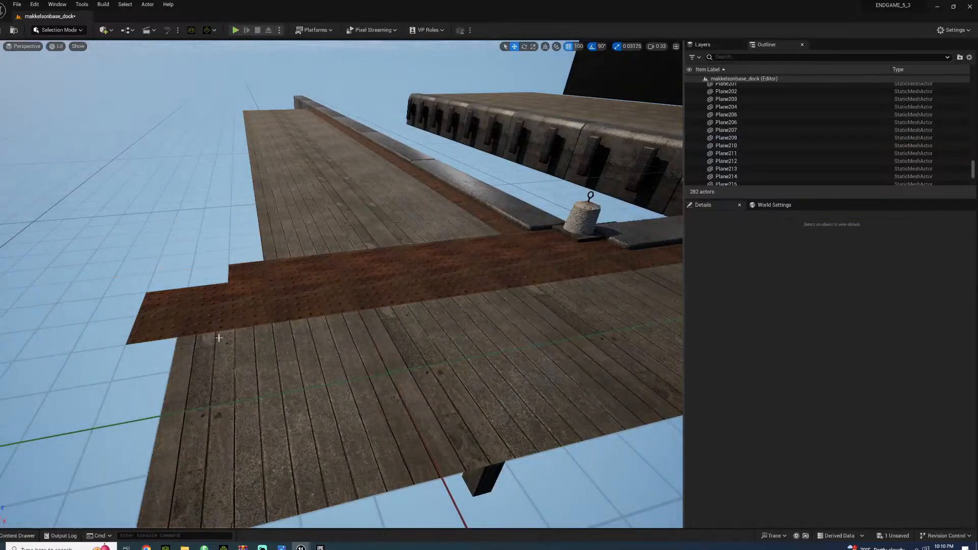
right_click_drag(232, 314, 159, 339)
left_click(185, 325)
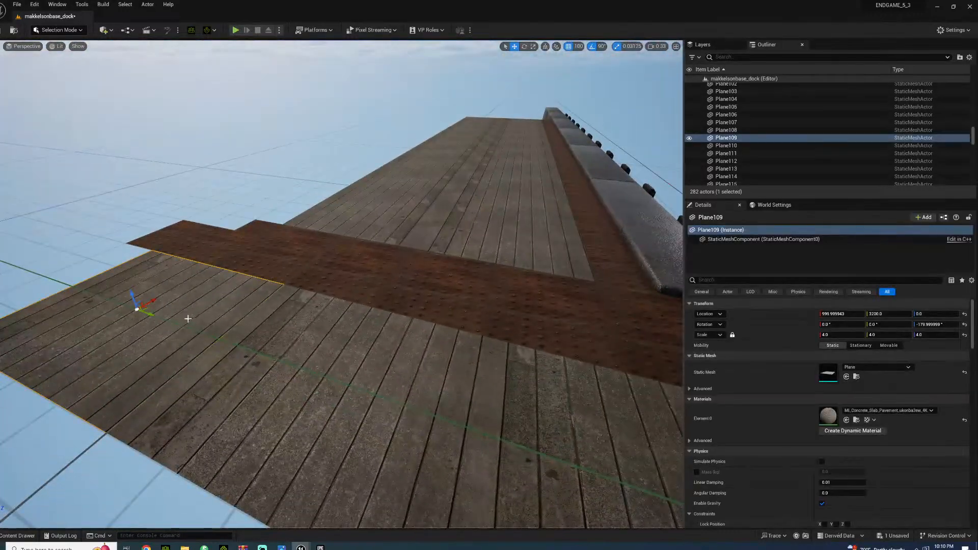
right_click_drag(185, 325, 320, 274)
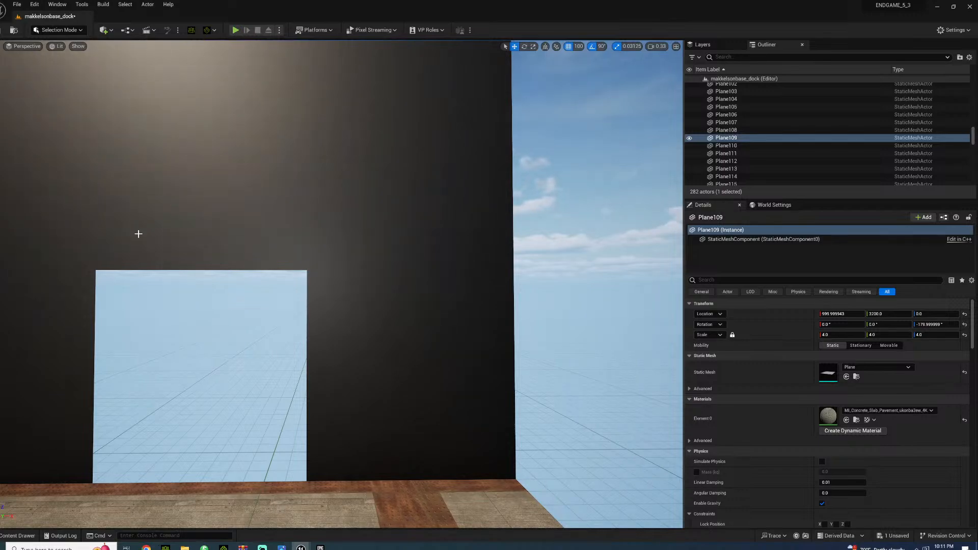
Duplicate the last two rusty metal trim pieces along the foot of the black wall to continue the strip
right_click_drag(422, 376, 305, 357)
right_click_drag(300, 306, 227, 316)
left_click(324, 307)
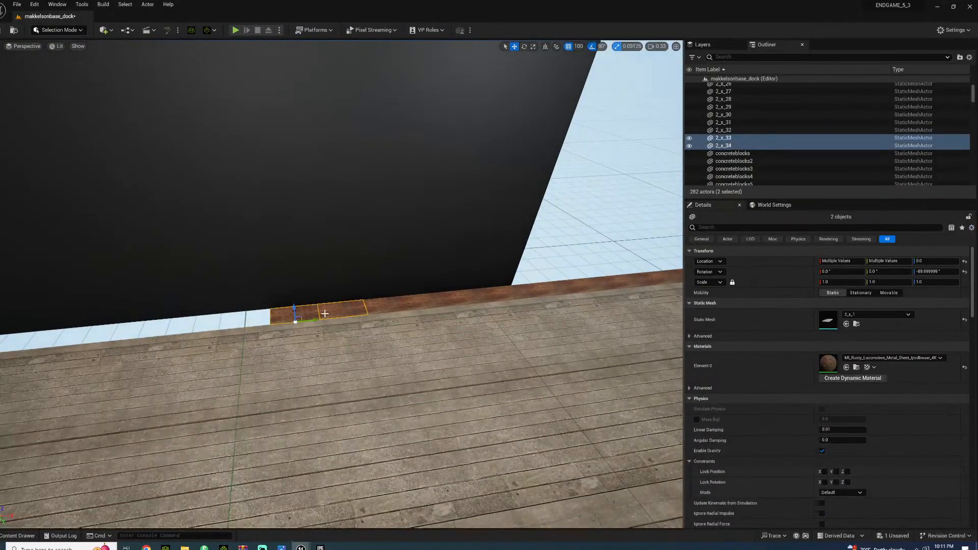
left_click_drag(316, 317, 204, 317, "alt")
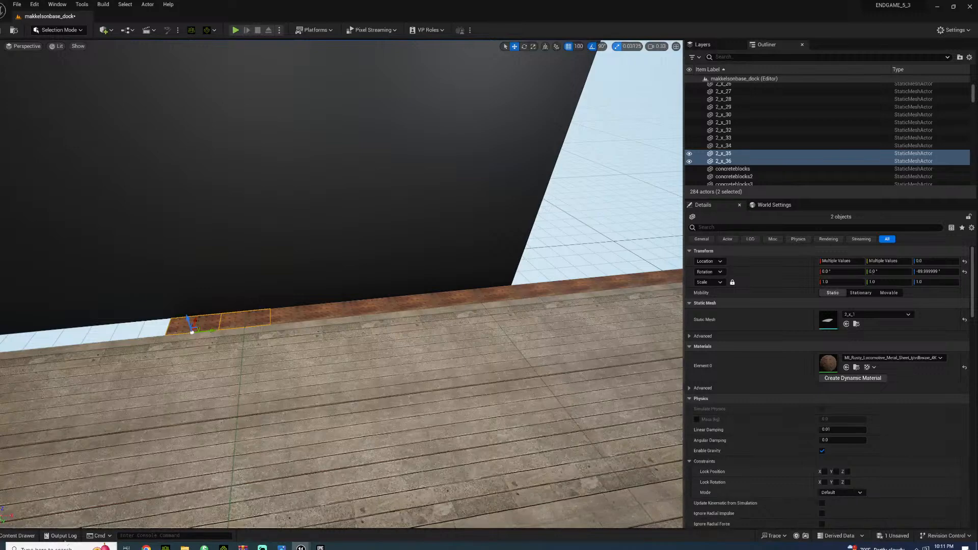
Duplicate the last four rusty trim pieces three times along the base of the black wall toward its far end
left_click(301, 309, "ctrl")
left_click(355, 310, "ctrl")
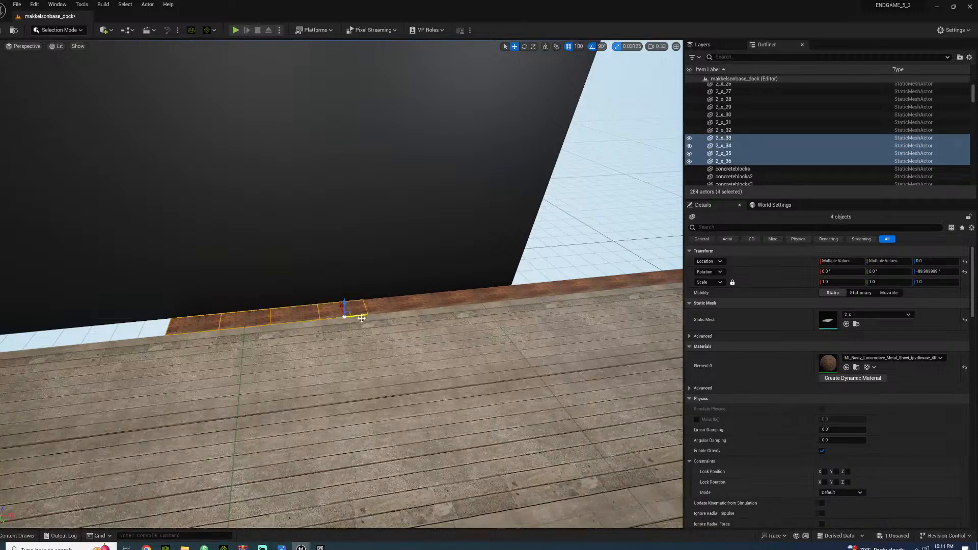
left_click_drag(361, 315, 0, 352, "alt")
right_click_drag(202, 357, 278, 355)
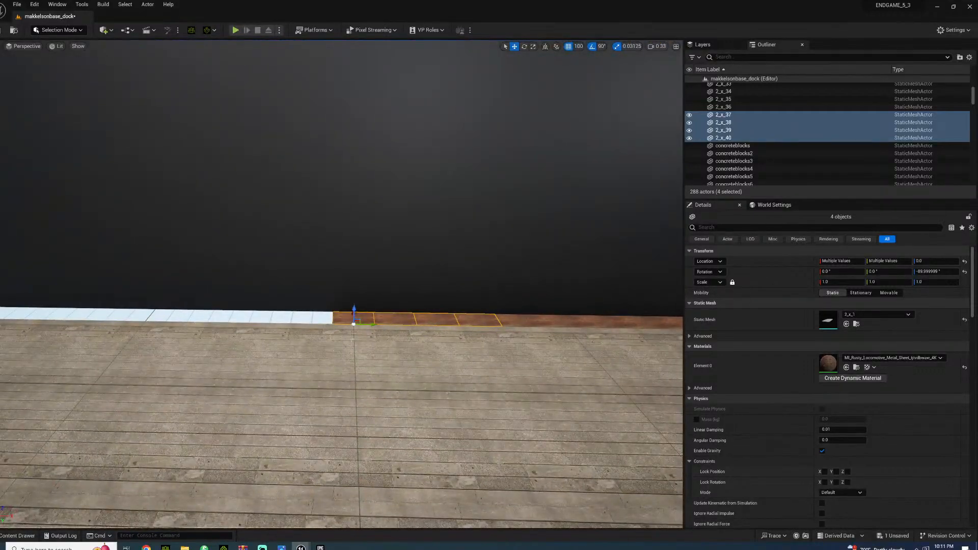
left_click_drag(375, 323, 204, 320, "alt")
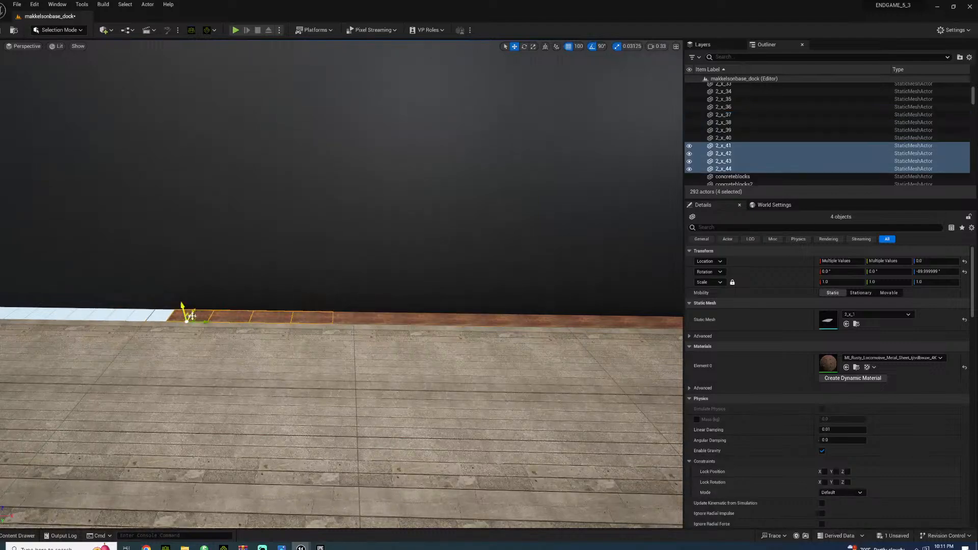
right_click_drag(320, 387, 232, 409)
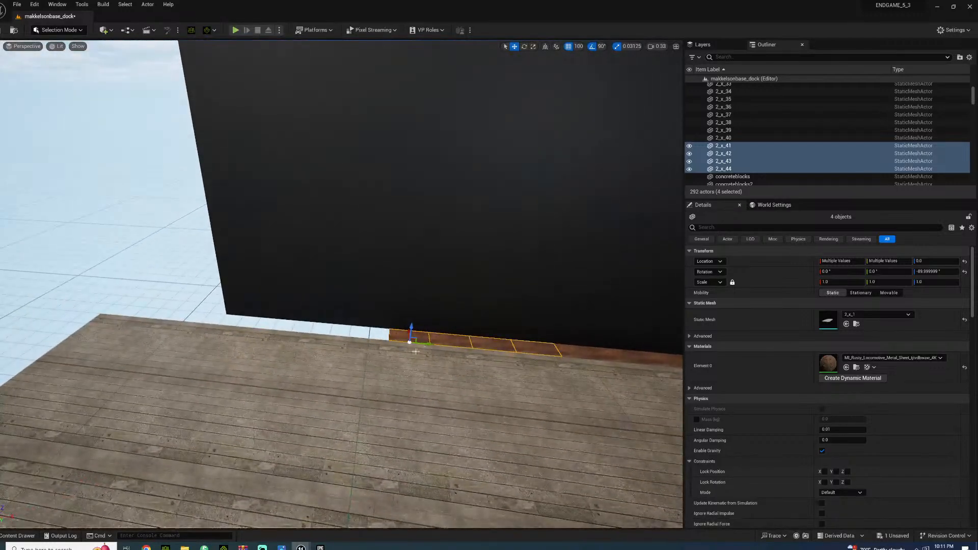
left_click_drag(429, 345, 168, 312, "alt")
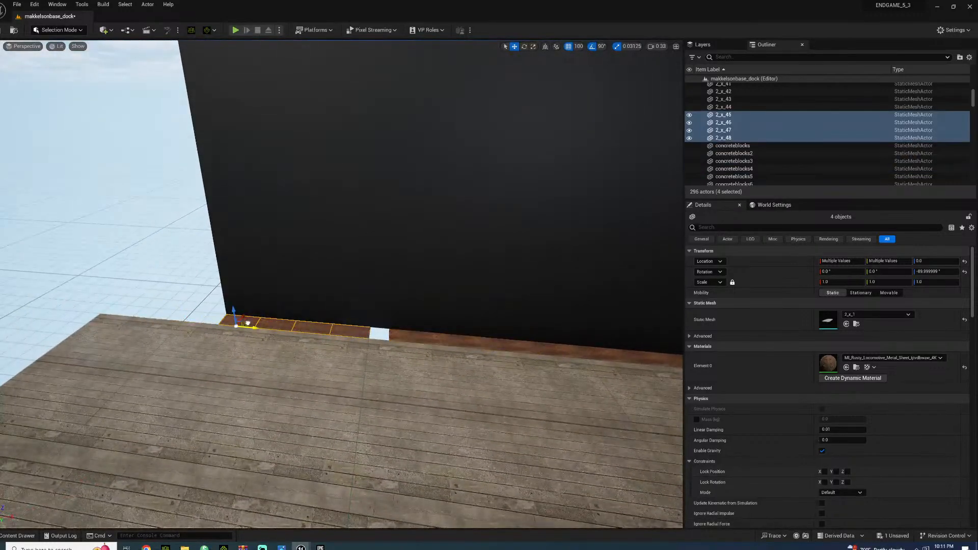
Inspect the dock from above around the deck corner, bollard, curbs and opening in the black wall
left_click(192, 302)
right_click_drag(192, 302, 108, 309)
key("w")
key("d")
key("w")
right_click_drag(130, 234, 3, 326)
key("s")
right_click_drag(341, 286, 216, 249)
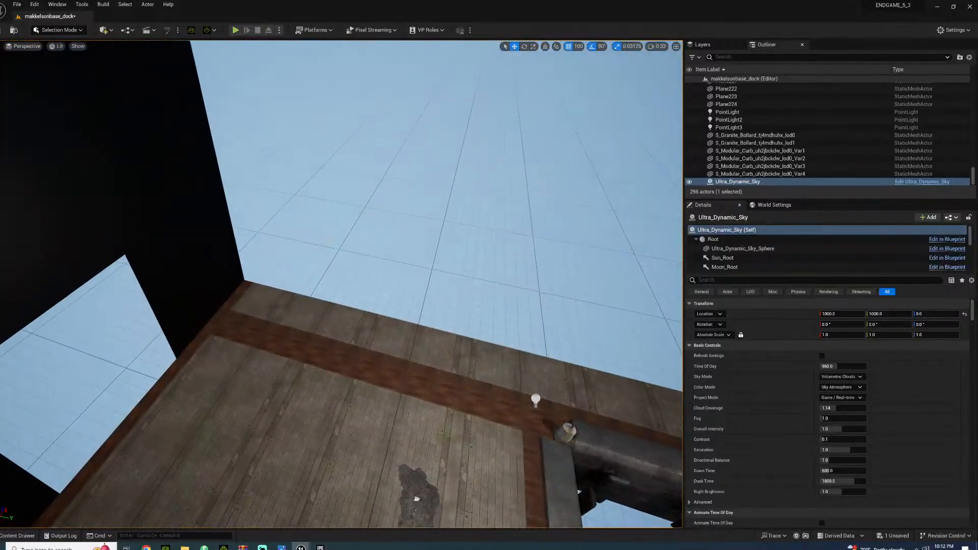
right_click_drag(342, 285, 130, 407)
key("s")
right_click_drag(339, 173, 552, 137)
right_click_drag(333, 93, 316, 110)
Compare the far ends of both piers, checking where decking and metal trim stop relative to the curbs and wall
right_click_drag(528, 244, 423, 237)
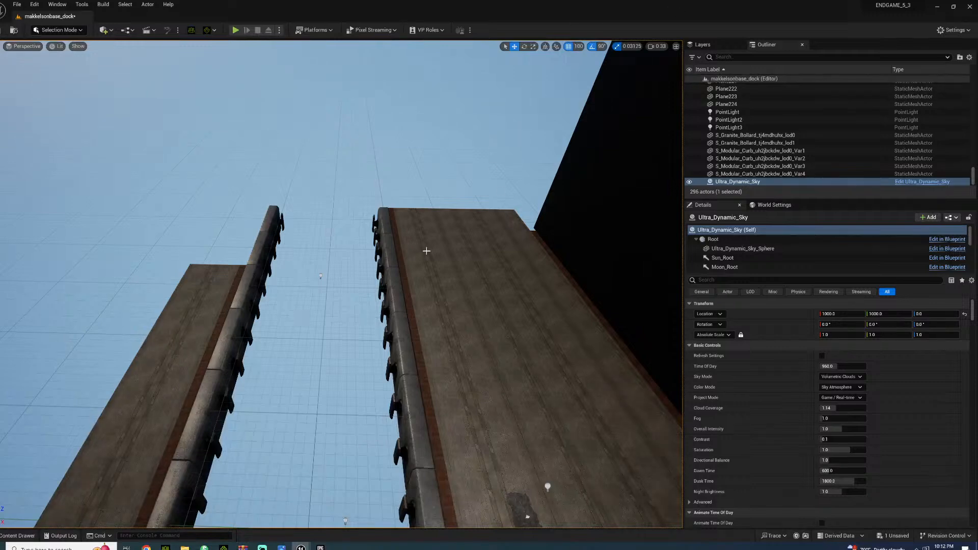
right_click_drag(505, 240, 489, 286)
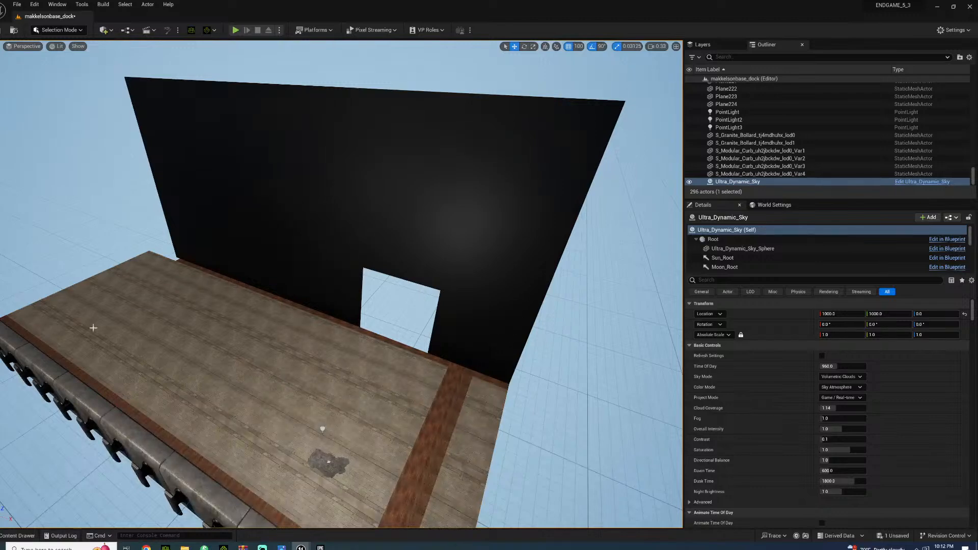
right_click_drag(357, 265, 285, 306)
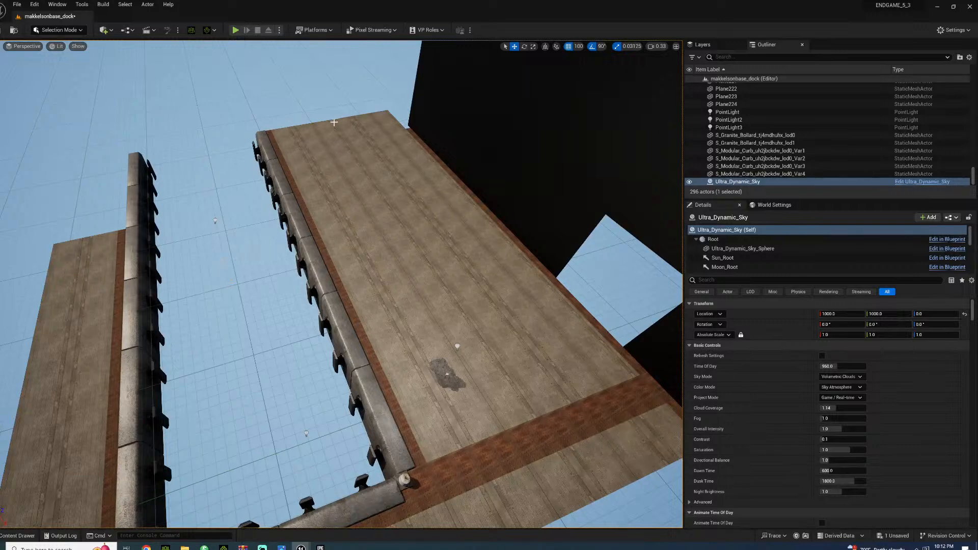
right_click_drag(147, 141, 124, 98)
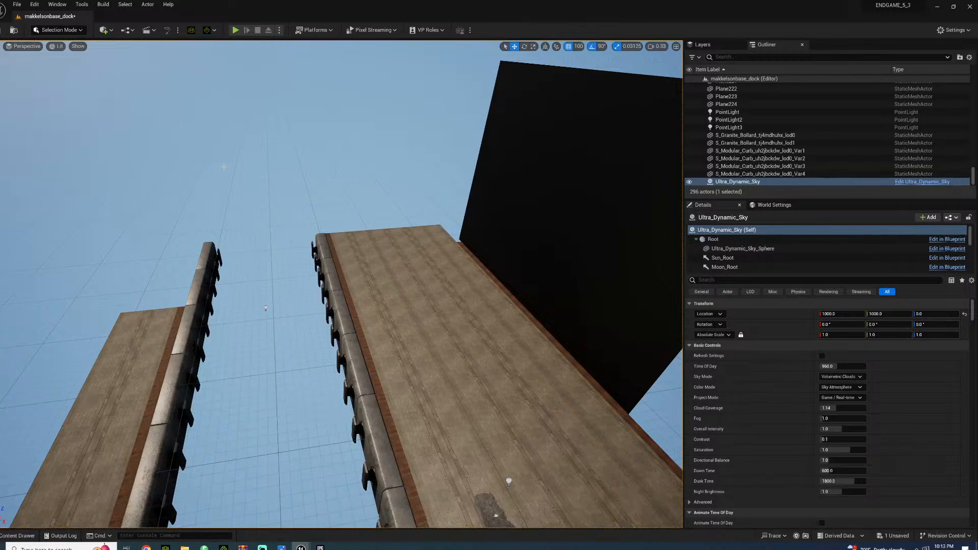
mouse_move(280, 330)
right_mouse_down()
mouse_move(183, 347)
mouse_move(194, 328)
mouse_move(178, 329)
mouse_move(293, 323)
right_mouse_up()
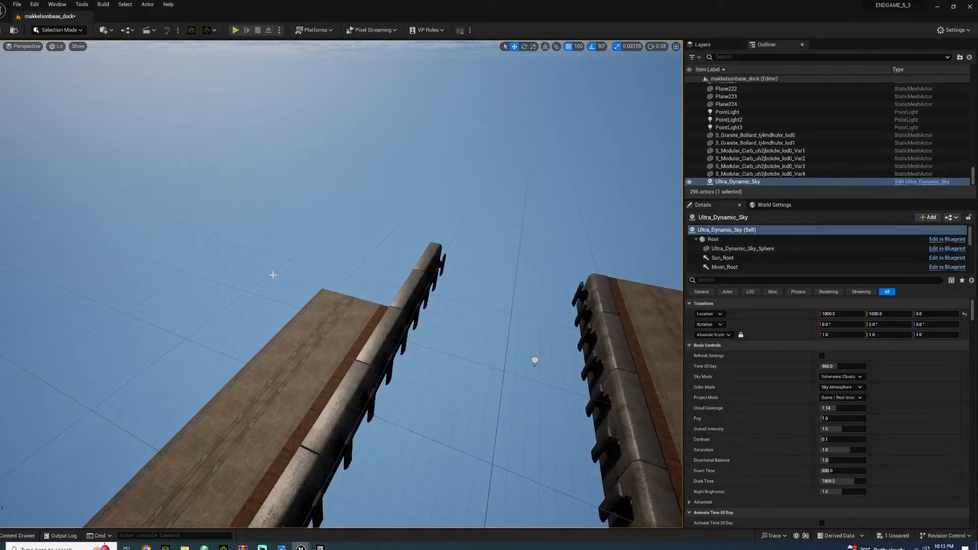
right_click_drag(202, 383, 134, 424)
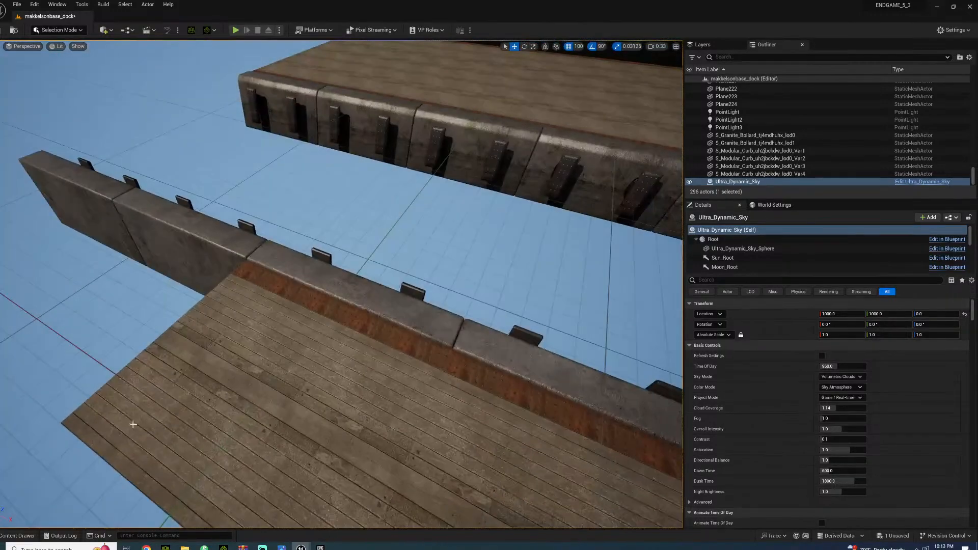
left_click(267, 355)
left_click(234, 319)
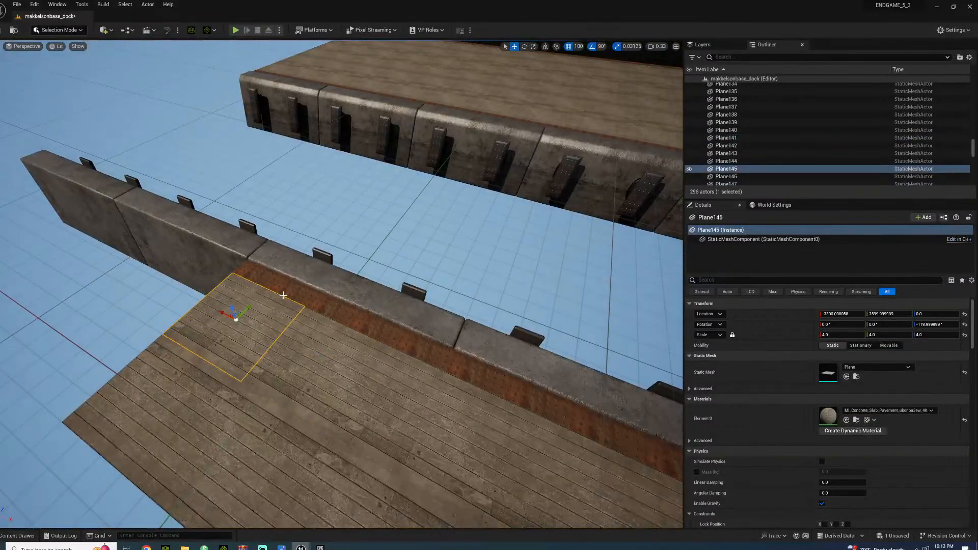
left_click(336, 301, "ctrl")
left_click(374, 332, "ctrl")
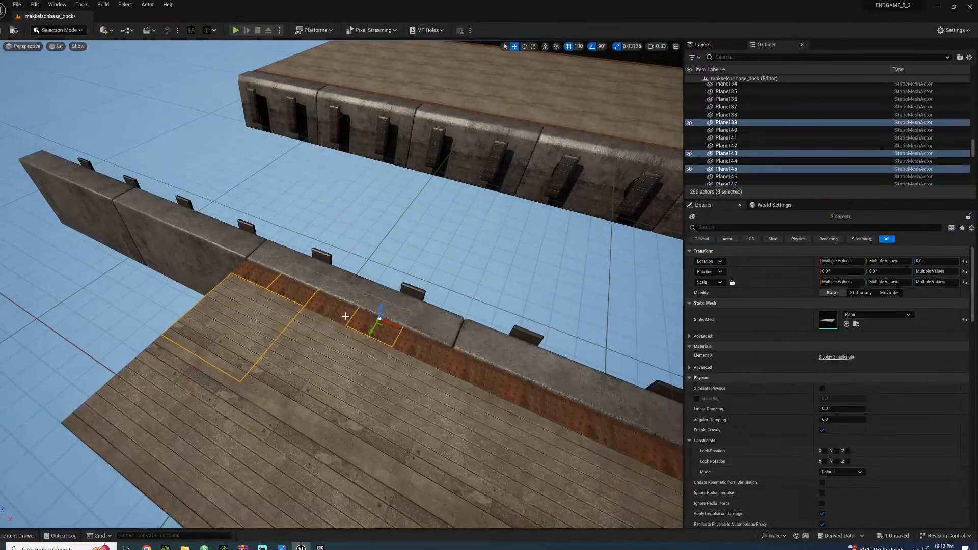
left_click(345, 316, "ctrl")
left_click(322, 338, "ctrl")
left_click(316, 356, "ctrl")
left_click(428, 350, "ctrl")
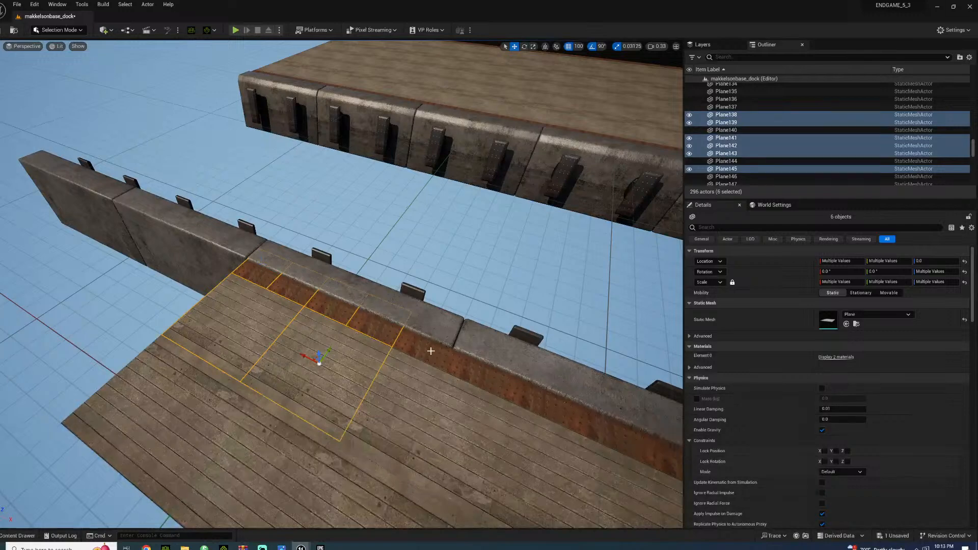
left_click(410, 396, "ctrl")
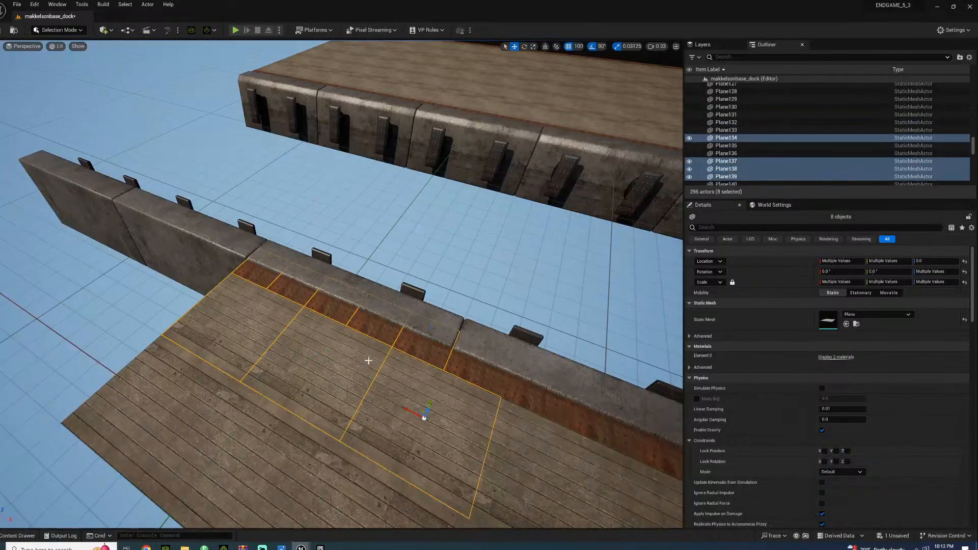
Duplicate the five end tiles of rusty metal trim twice along the shorter pier's curb to cover its far end
left_click(405, 339)
left_click(376, 331, "ctrl")
left_click(333, 310, "ctrl")
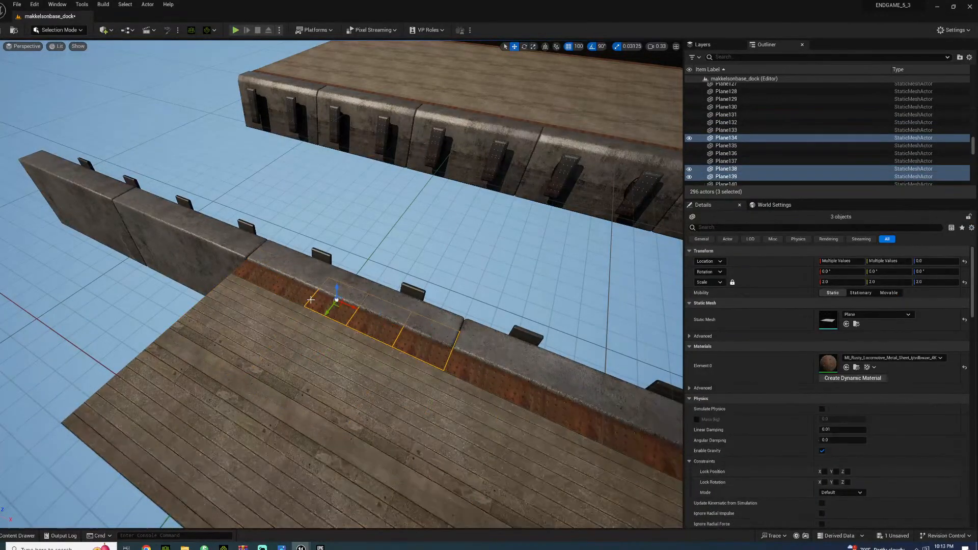
left_click(296, 294, "ctrl")
left_click(263, 277, "ctrl")
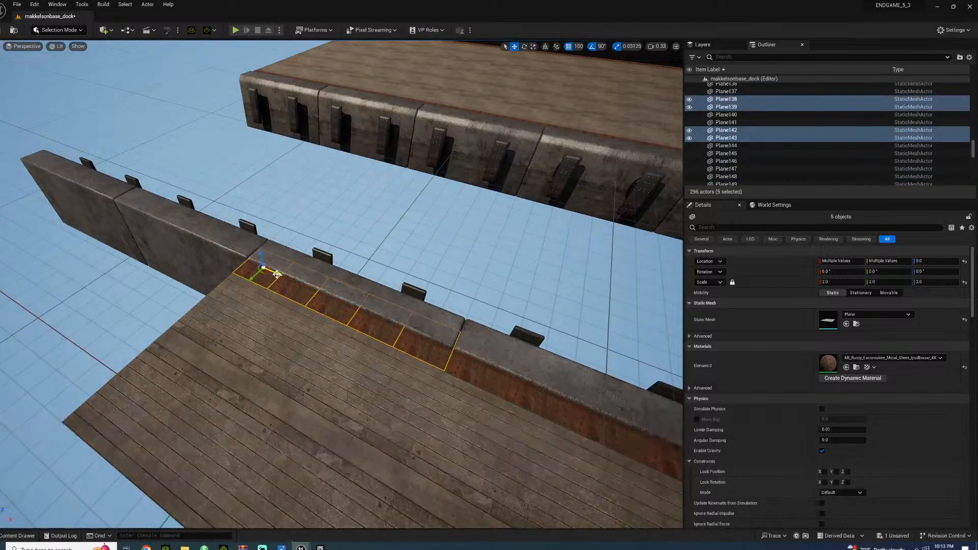
left_click_drag(276, 274, 60, 180, "alt")
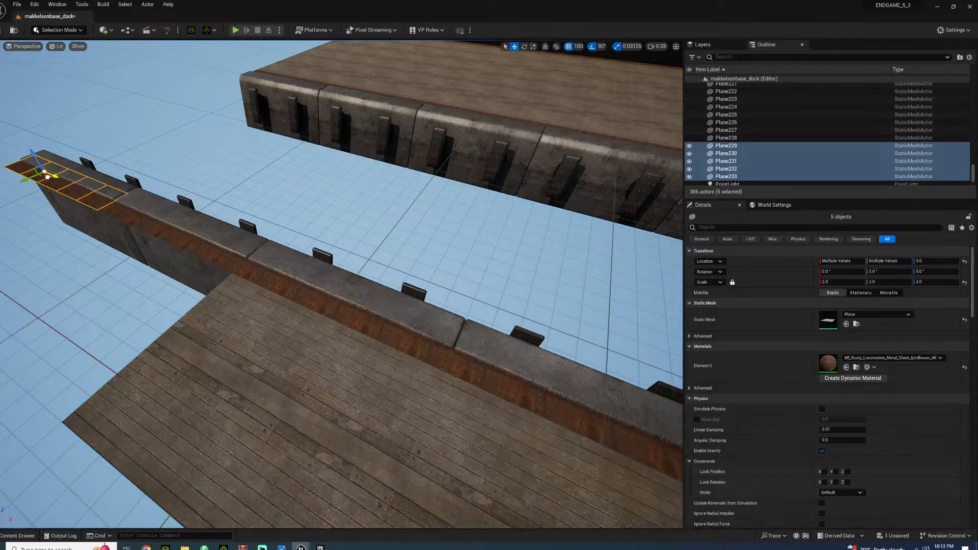
Duplicate the two end plank floor tiles outward along the shorter pier to extend its wood deck beside the new trim
left_click(224, 340)
left_click(148, 400, "ctrl")
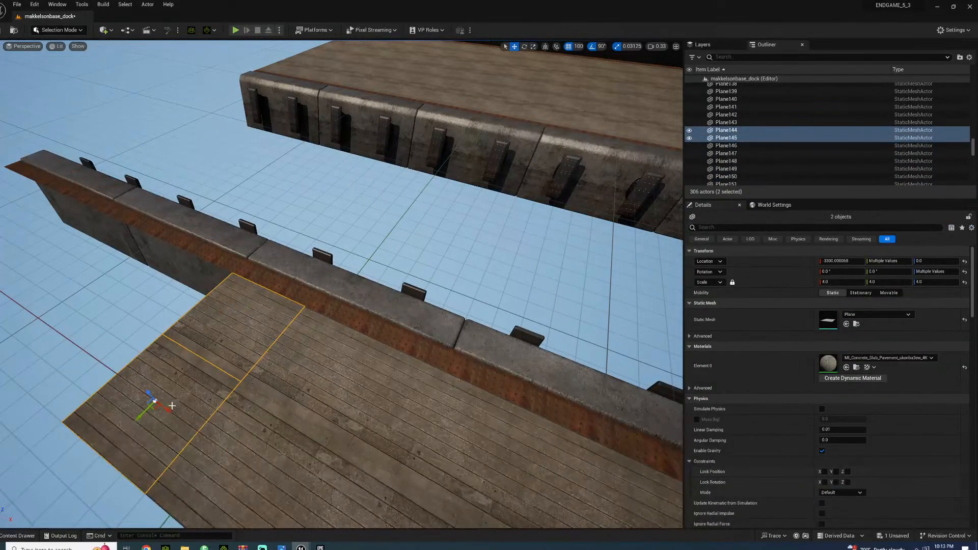
left_click_drag(160, 410, 102, 247, "alt")
right_click_drag(135, 305, 405, 272)
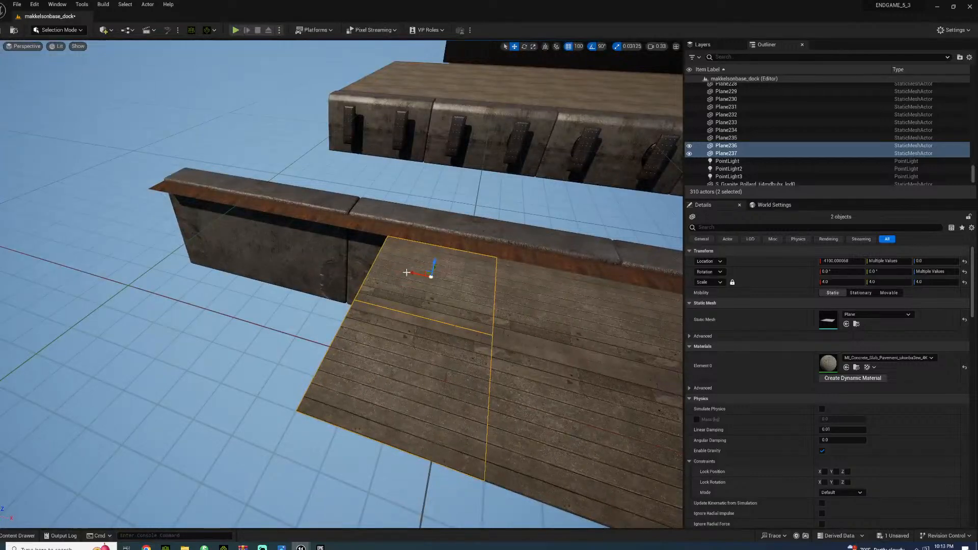
left_click_drag(413, 270, 129, 216, "alt")
left_click(214, 149)
right_click_drag(135, 178, 201, 120)
right_click_drag(239, 244, 395, 229)
left_click(239, 244)
left_click(326, 143)
right_click_drag(326, 143, 456, 208)
Duplicate the black wall panel beside the doorway opening and place the copy at X -300 to fill the opening
right_click_drag(306, 327, 126, 292)
key("w")
left_click(437, 268)
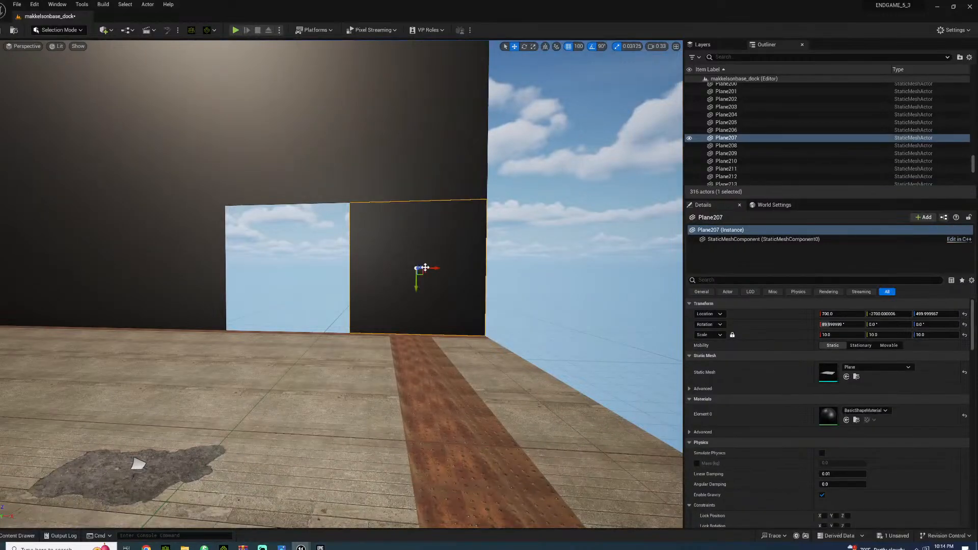
left_click_drag(438, 269, 293, 261, "alt")
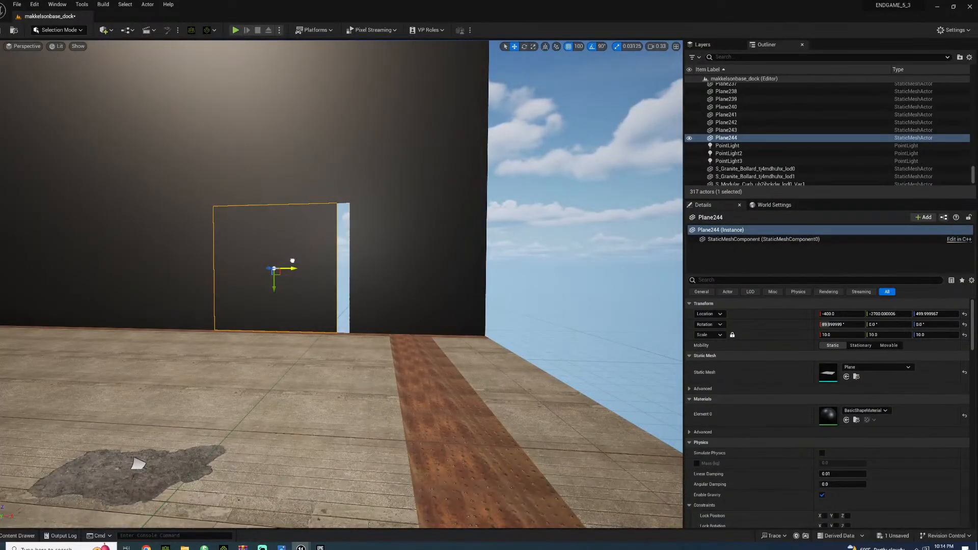
right_click_drag(311, 261, 377, 280)
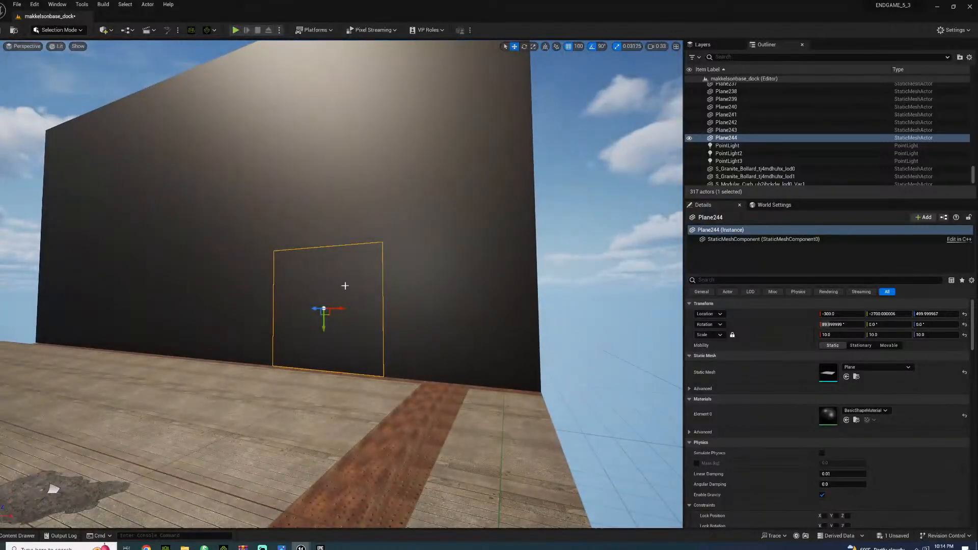
Inspect the black wall's panels from the filled doorway up to the top corner, and the long plank deck in front
left_click(389, 180)
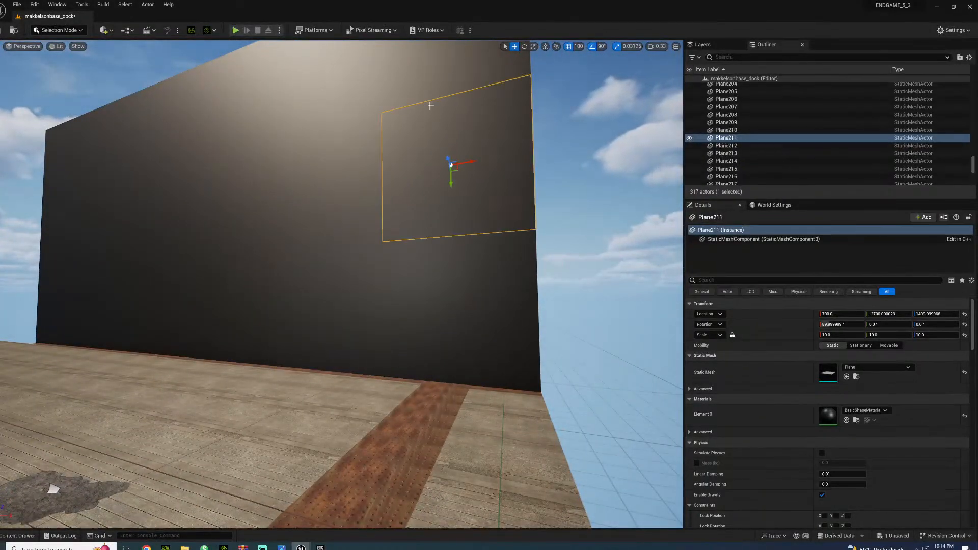
left_click(432, 123)
left_click(442, 310)
right_click_drag(441, 309, 440, 217)
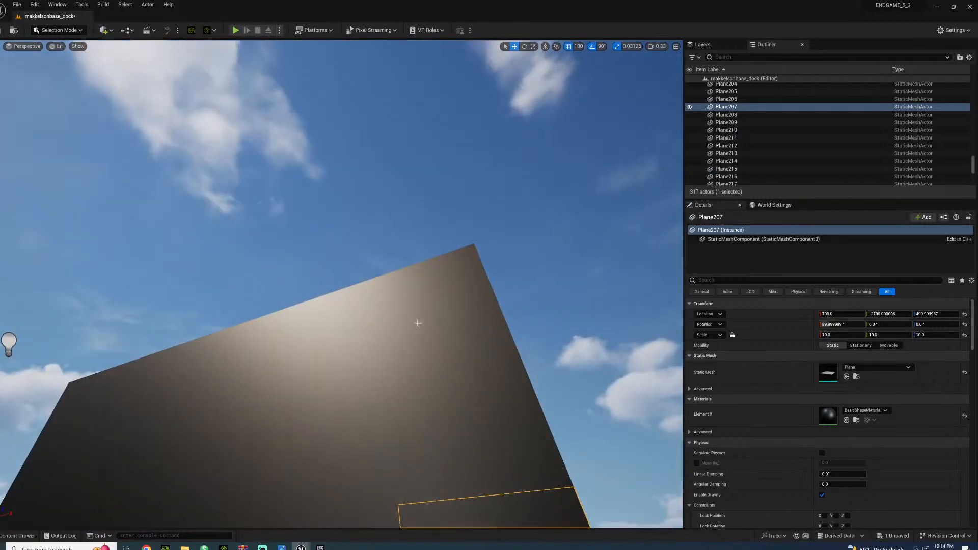
left_click(427, 310)
right_click_drag(427, 310, 251, 463)
key("s")
key("w")
key("w")
right_click_drag(474, 423, 382, 440)
Place the 007_bahamas2 skeletal mesh from the CHARACTER/007/007-BAHAMAS2 folder on the plank deck beside the damaged ground patch
left_click(15, 536)
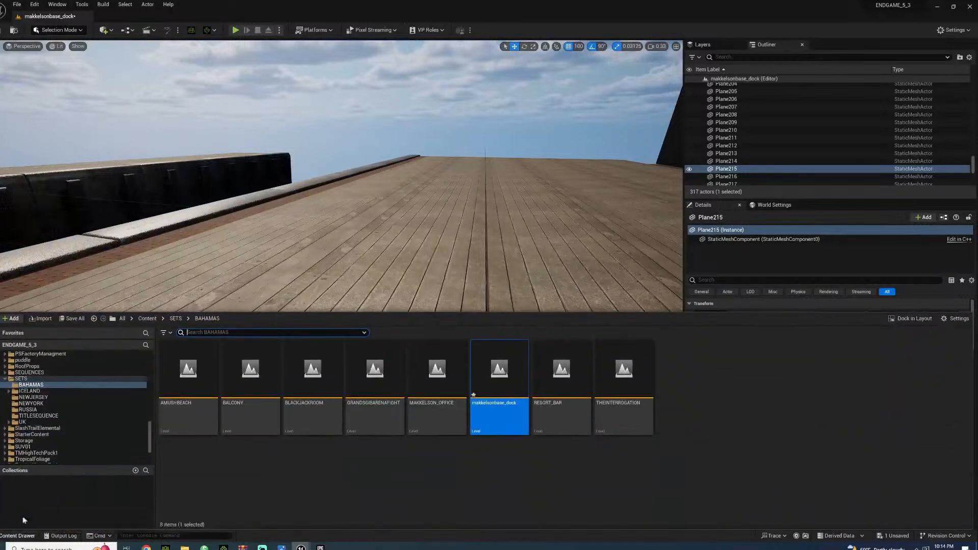
scroll(41, 387, "up", 10)
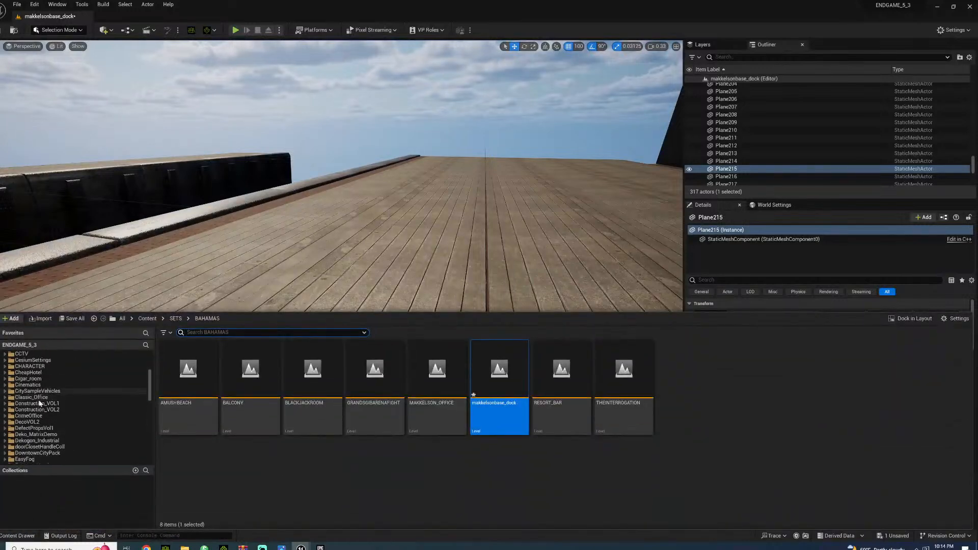
left_click(34, 368)
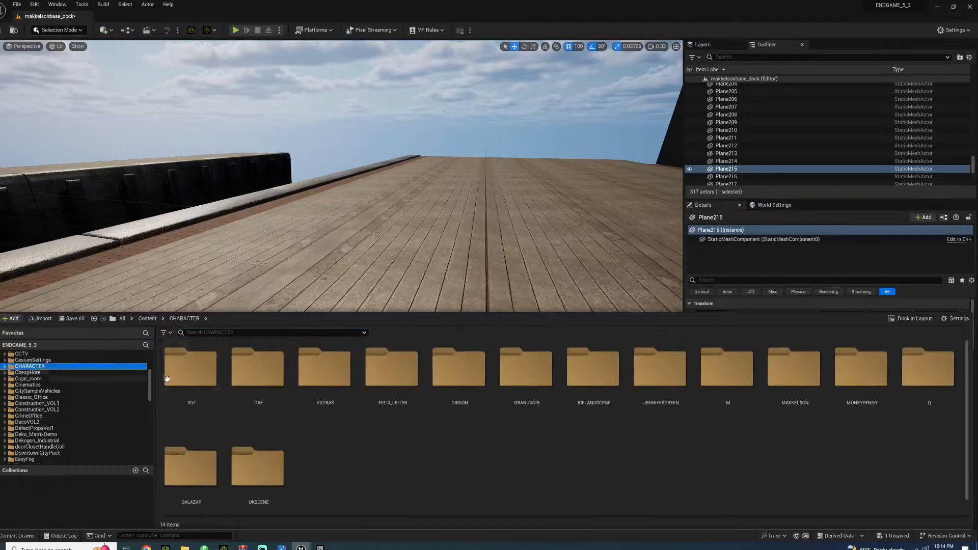
double_click(176, 375)
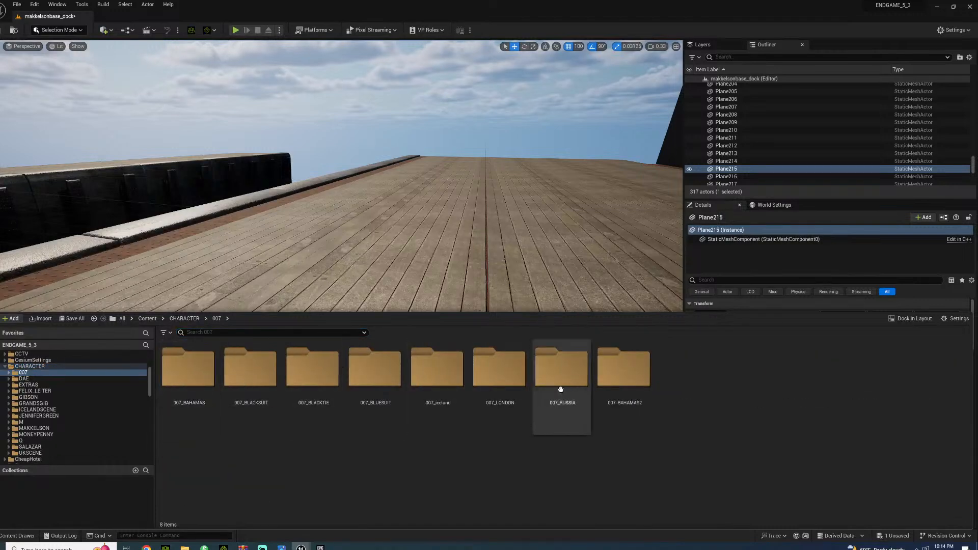
double_click(615, 376)
left_click_drag(379, 421, 306, 373)
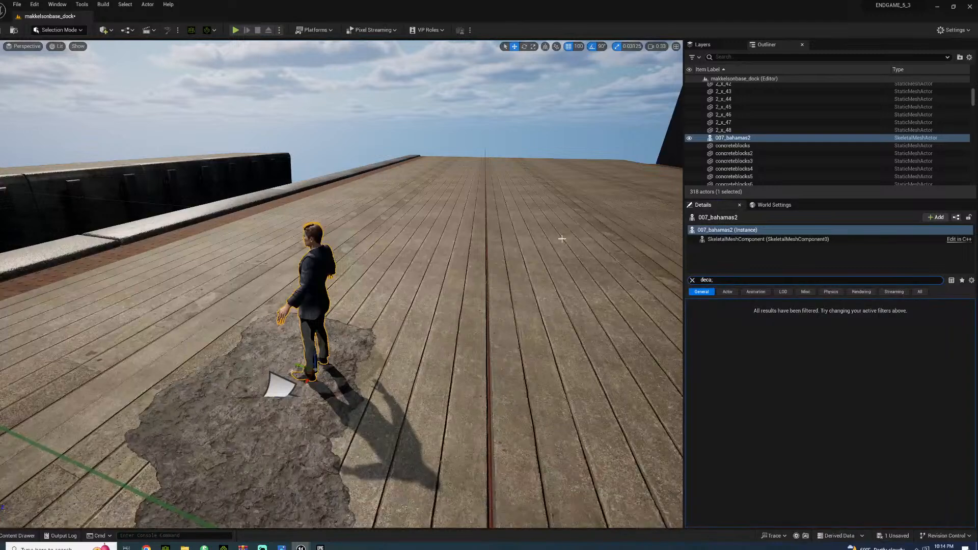
Filter the 007_bahamas2 character's properties by "decal", turn off Receives Decals and clear the filter
key("BackSpace")
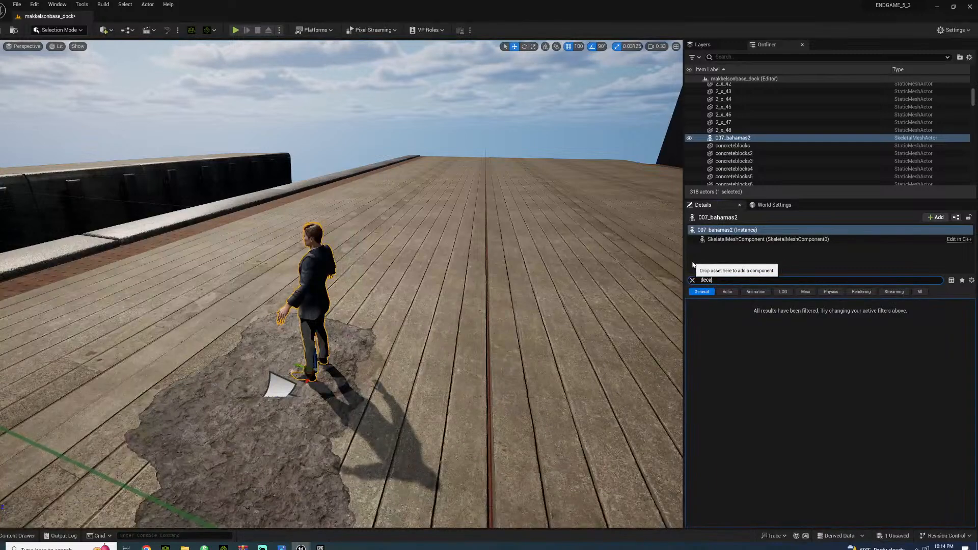
left_click(821, 324)
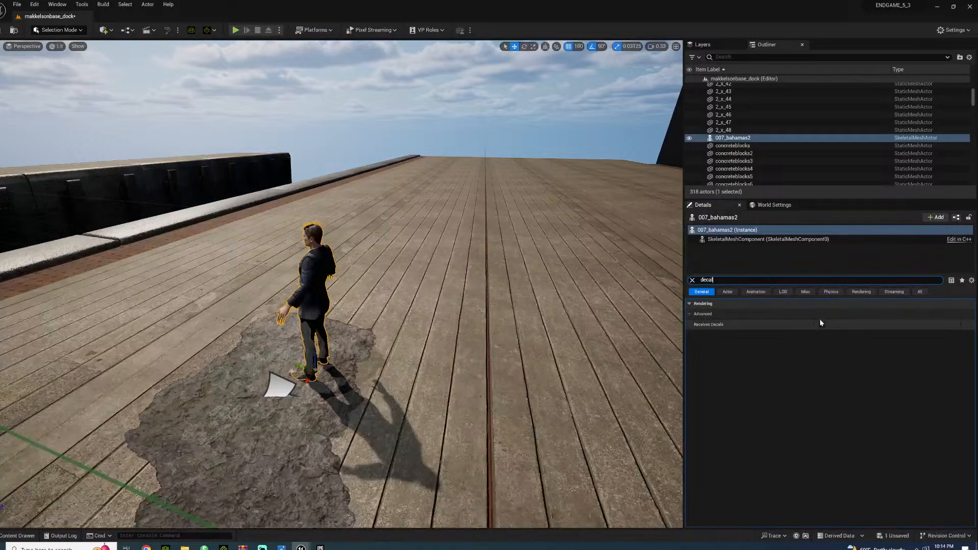
left_click(692, 279)
Compare the character's scale with the black wall and examine the wall's end where the metal trim meets it
right_click_drag(517, 288, 370, 232)
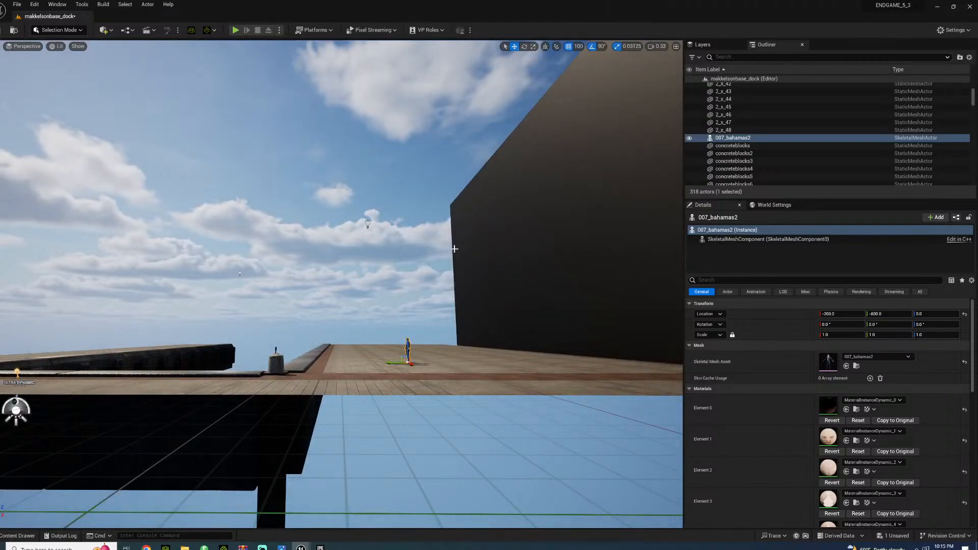
right_click_drag(498, 358, 564, 359)
key("w")
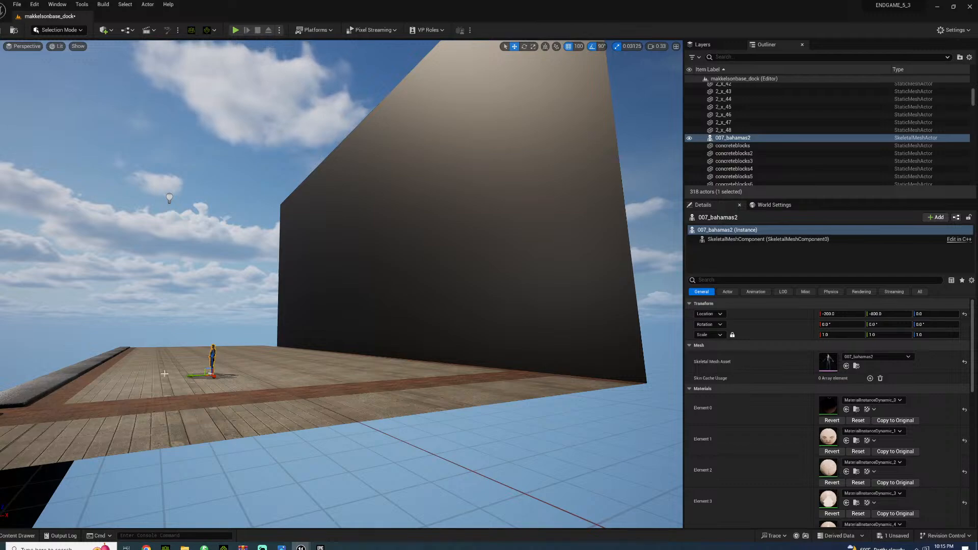
right_click_drag(377, 365, 433, 352)
key("w")
key("w")
key("s")
key("a")
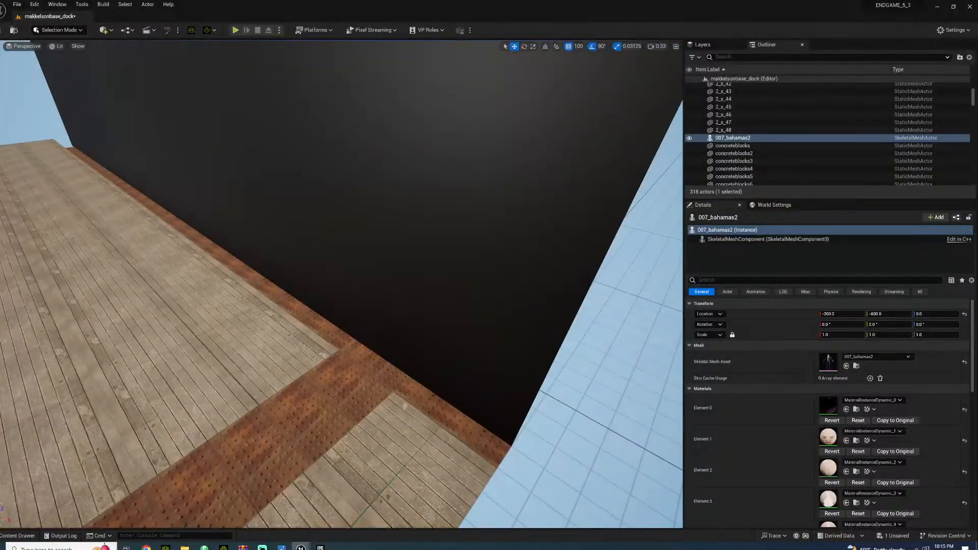
Turn the black wall's lowest end panel 90° to form one side of a recess, and duplicate it as the opposite side at X 1200
left_click(434, 352)
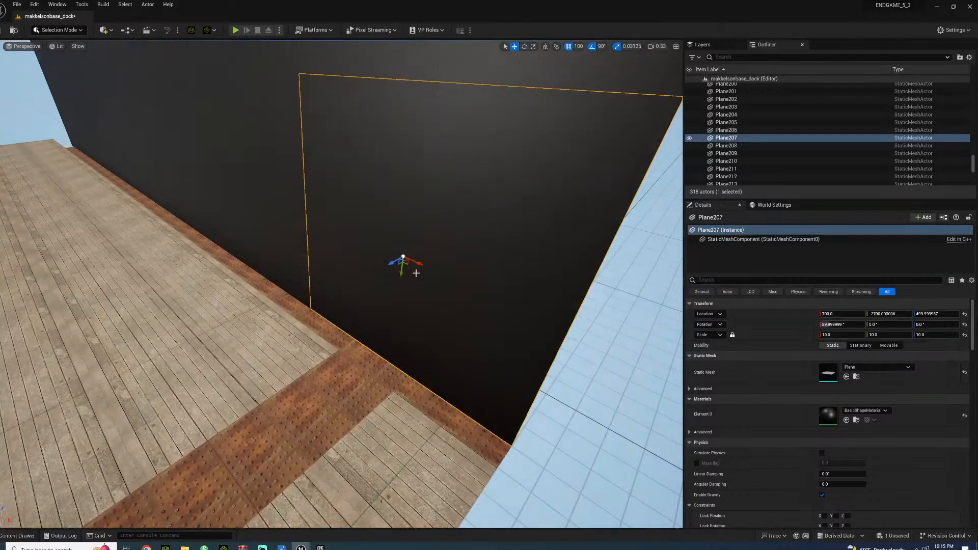
key("e")
right_click_drag(393, 273, 451, 273)
left_click_drag(249, 271, 104, 244)
key("w")
right_click_drag(108, 234, 61, 234)
left_click_drag(317, 200, 663, 325)
right_click_drag(662, 325, 712, 389)
Duplicate the recess's side panel, turn the copy parallel to the main wall and place it at X 700, Y -3700 as the back wall
key("e")
mouse_move(391, 205)
left_mouse_down()
mouse_move(437, 199)
mouse_move(364, 197)
mouse_move(404, 214)
mouse_move(409, 206)
left_mouse_up()
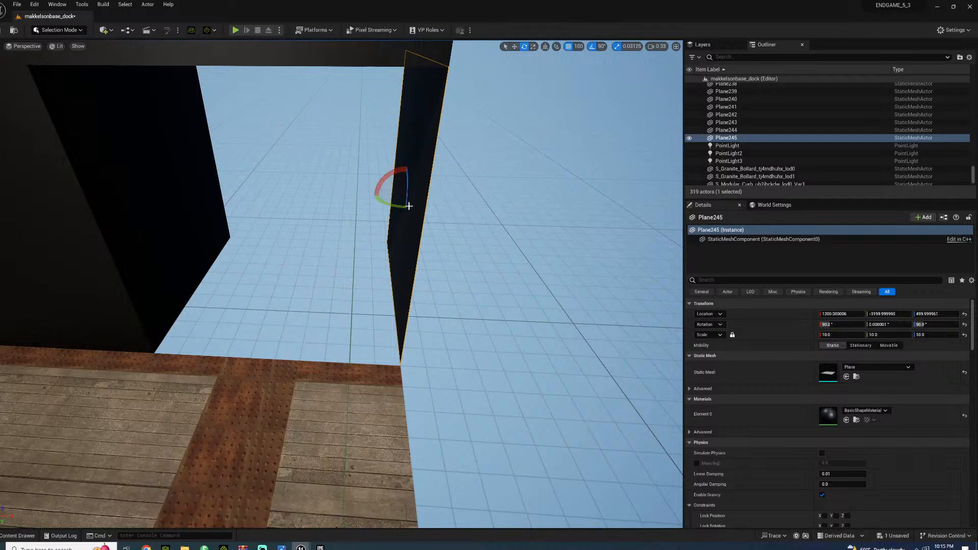
right_click_drag(383, 205, 400, 206)
left_click_drag(382, 202, 334, 208)
key("w")
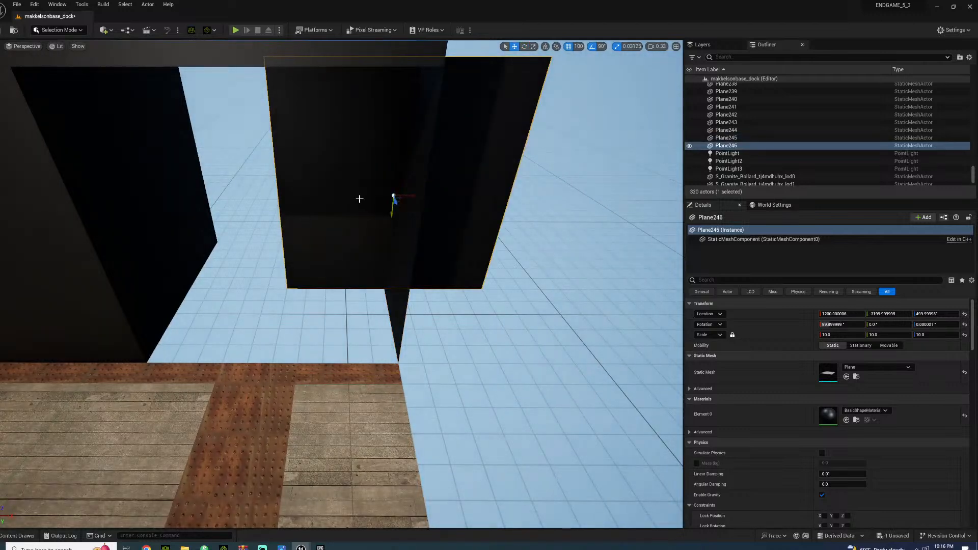
left_click_drag(402, 197, 275, 168)
right_click_drag(267, 227, 219, 179)
Review the new wall recess, the long deck and the layout of both piers from a distance
key("s")
right_click_drag(528, 369, 528, 341)
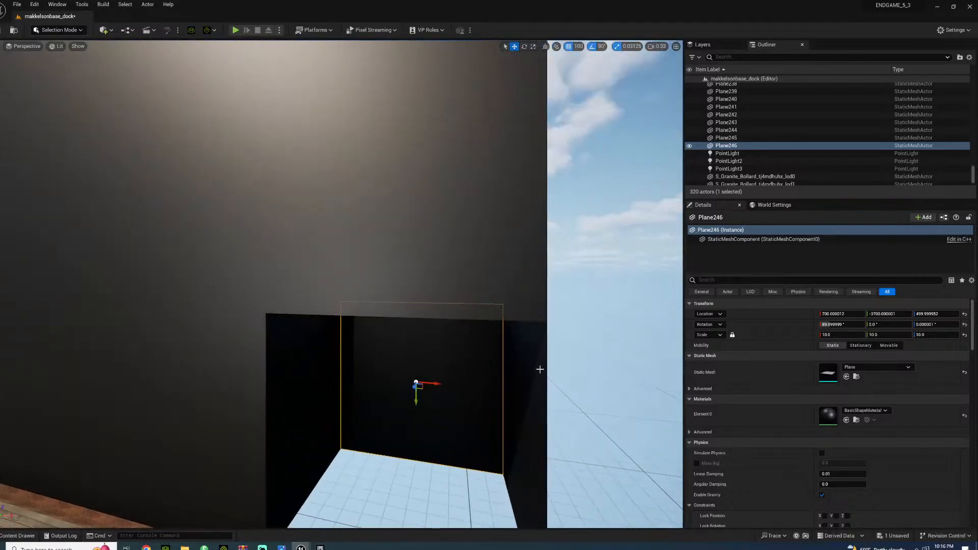
left_click(494, 457)
right_click_drag(493, 458, 403, 461)
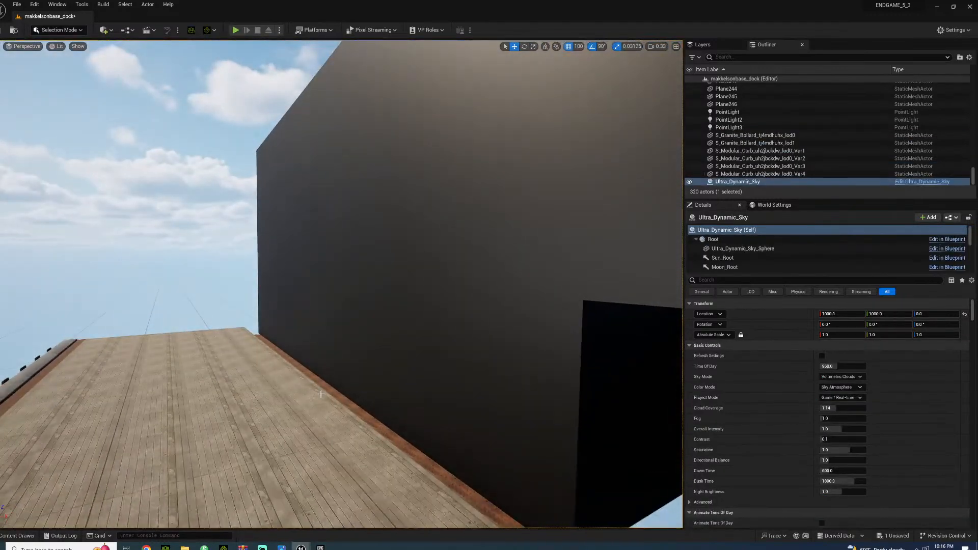
key("s")
right_click_drag(227, 352, 89, 289)
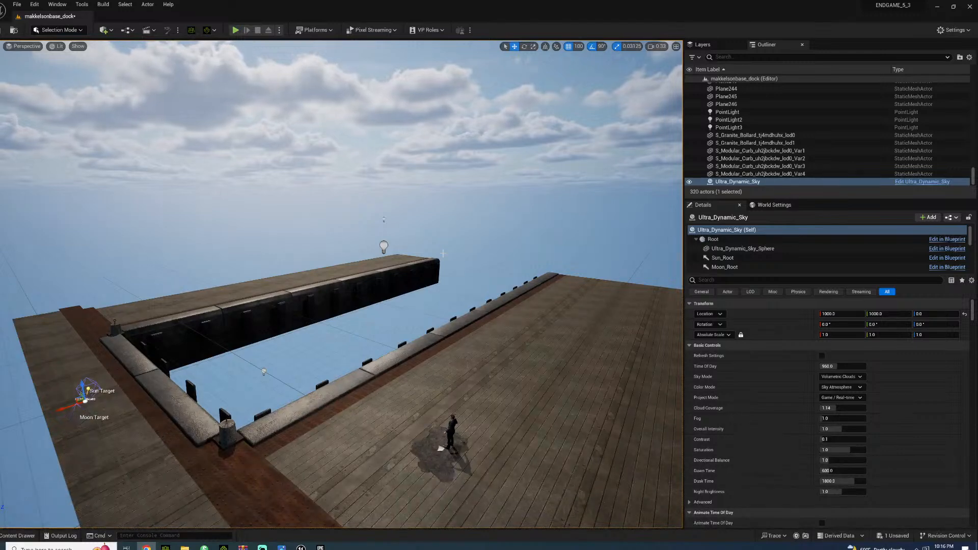
right_click_drag(278, 371, 275, 342)
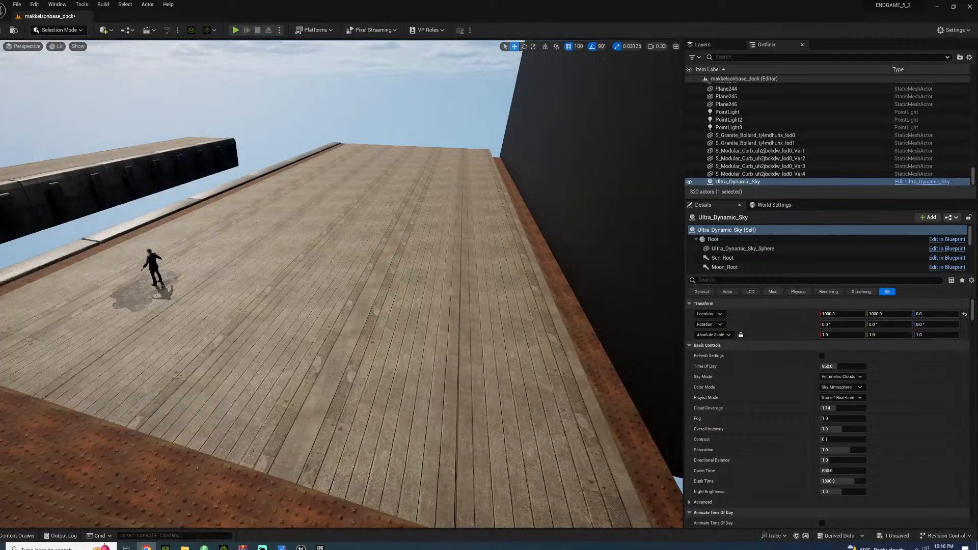
Move the 007_bahamas2 character along the Y axis across the deck, away from the damaged ground patch and toward the black wall
key("w")
right_click_drag(248, 292, 245, 260)
left_click(299, 269)
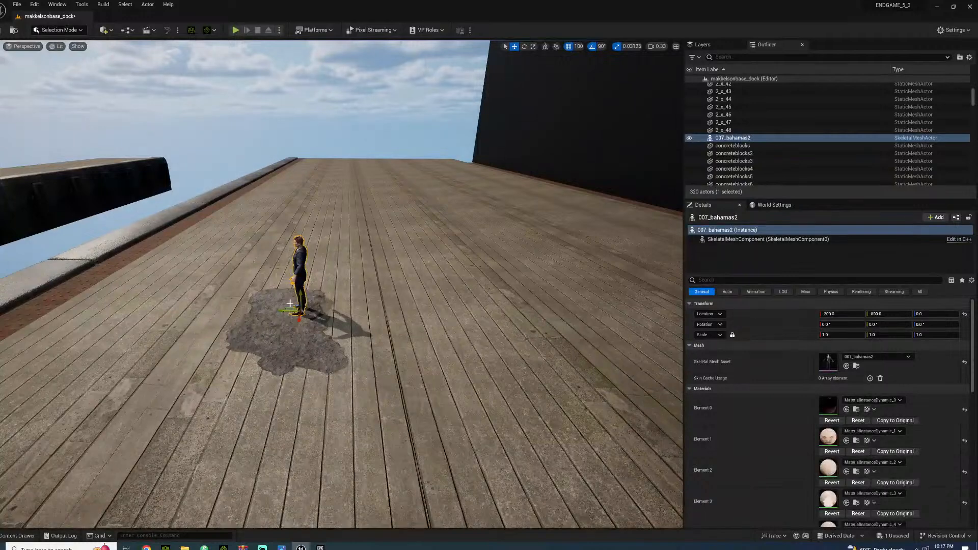
left_click_drag(284, 311, 609, 313)
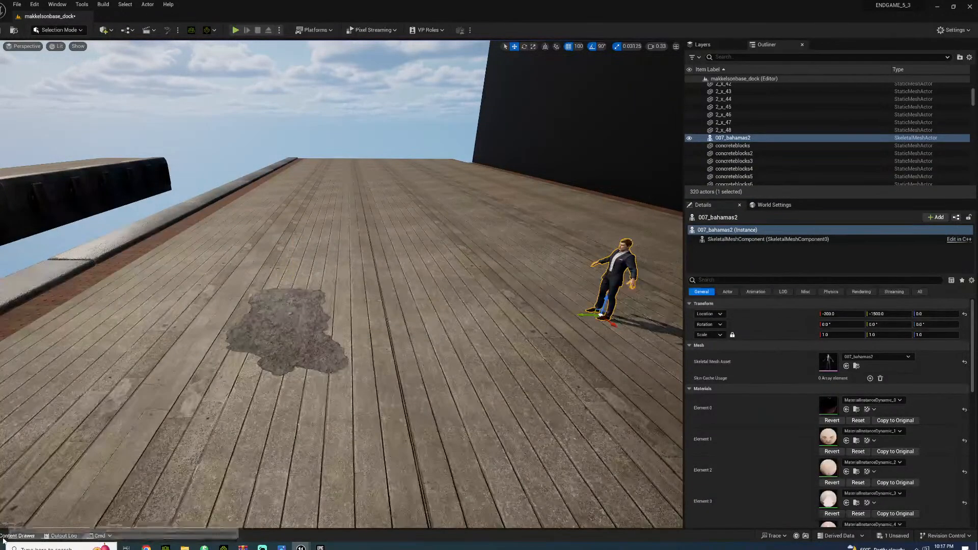
Browse the Construction_VOL1 and Construction_VOL2 mesh folders for props suited to the dock
left_click(17, 535)
scroll(34, 389, "down", 3)
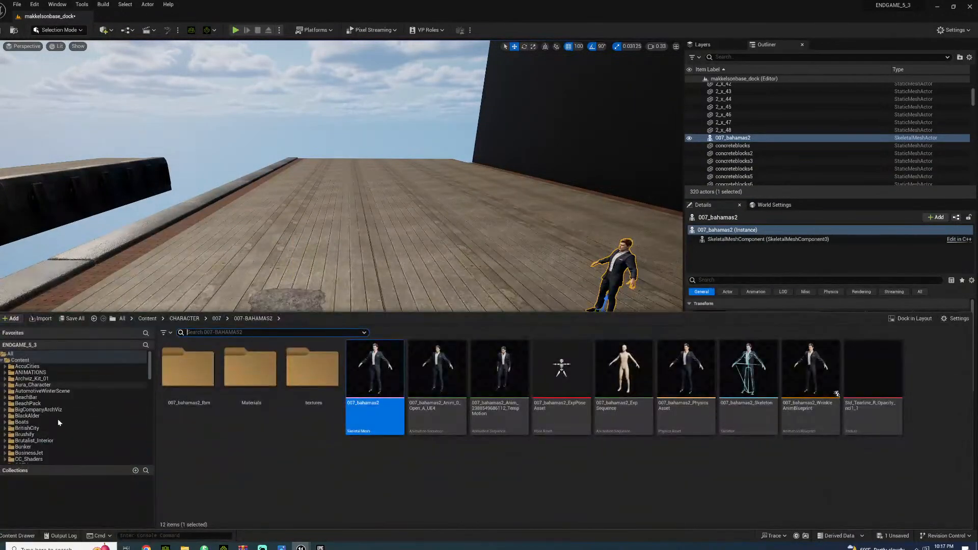
scroll(29, 414, "down", 2)
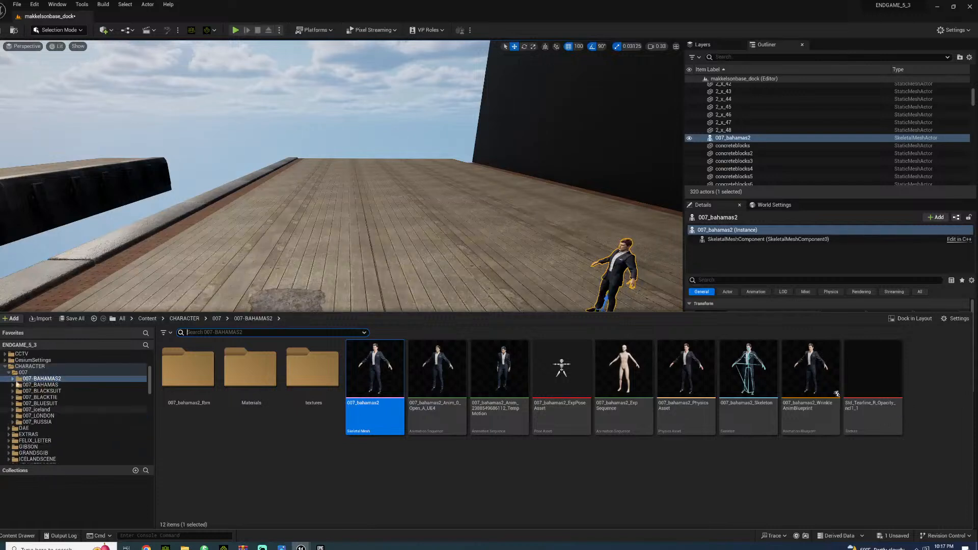
left_click(5, 367)
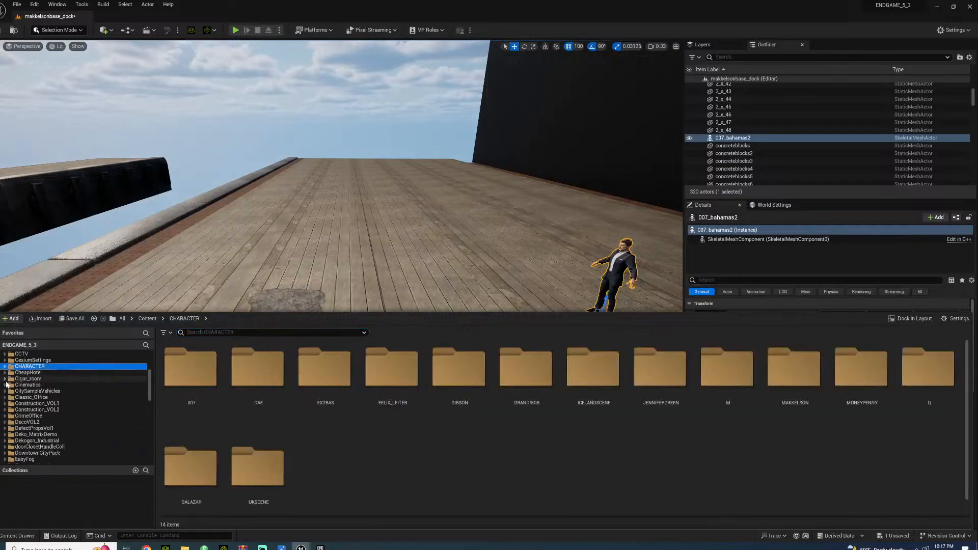
left_click(6, 404)
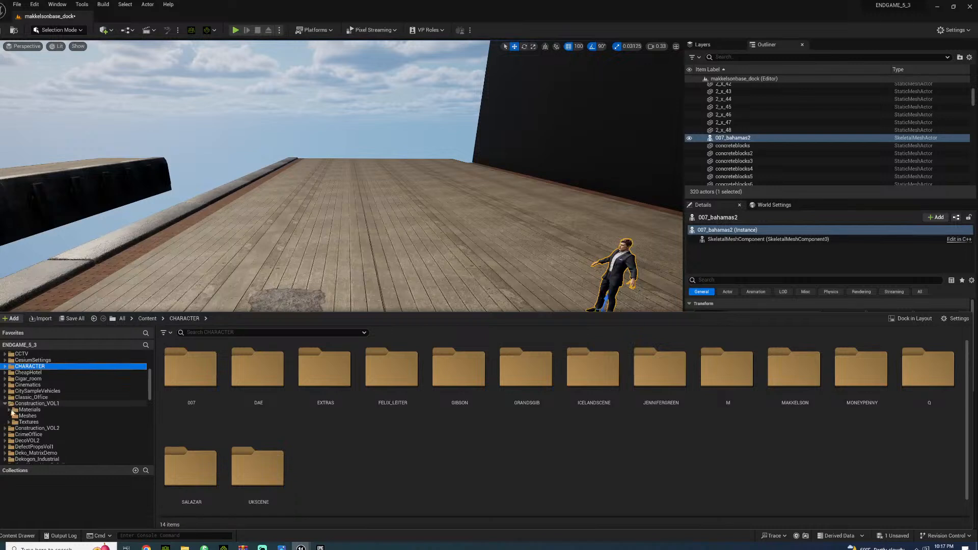
left_click(28, 416)
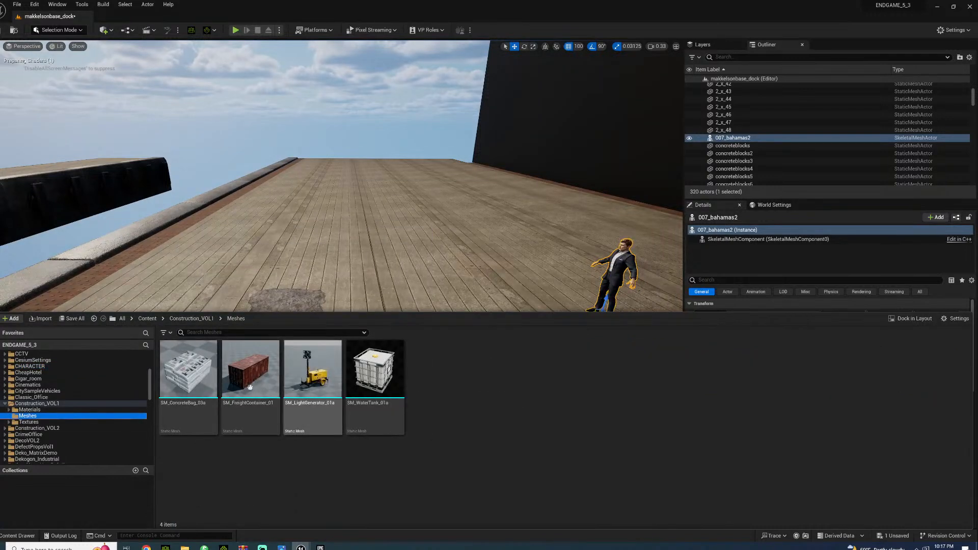
left_click(4, 429)
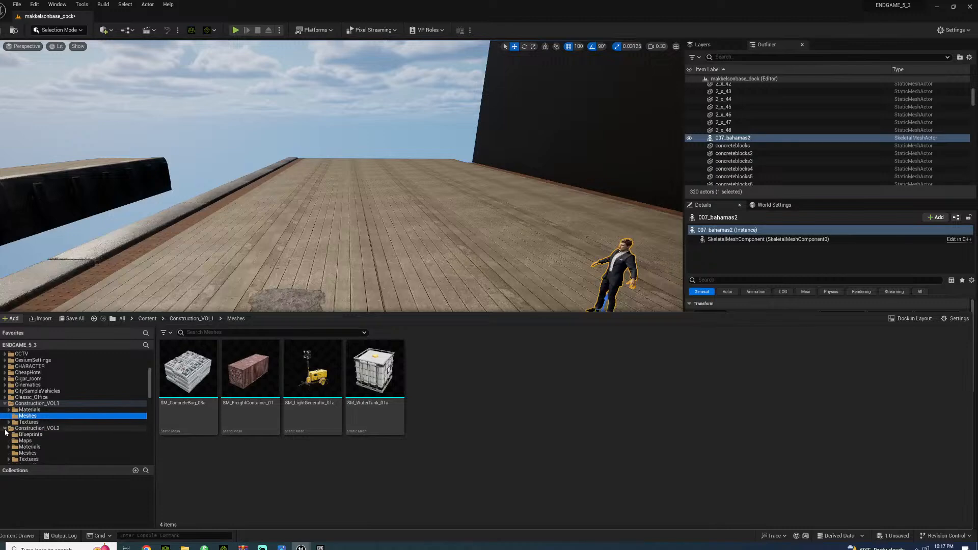
left_click(29, 453)
scroll(477, 460, "down", 2)
scroll(477, 460, "down", 5)
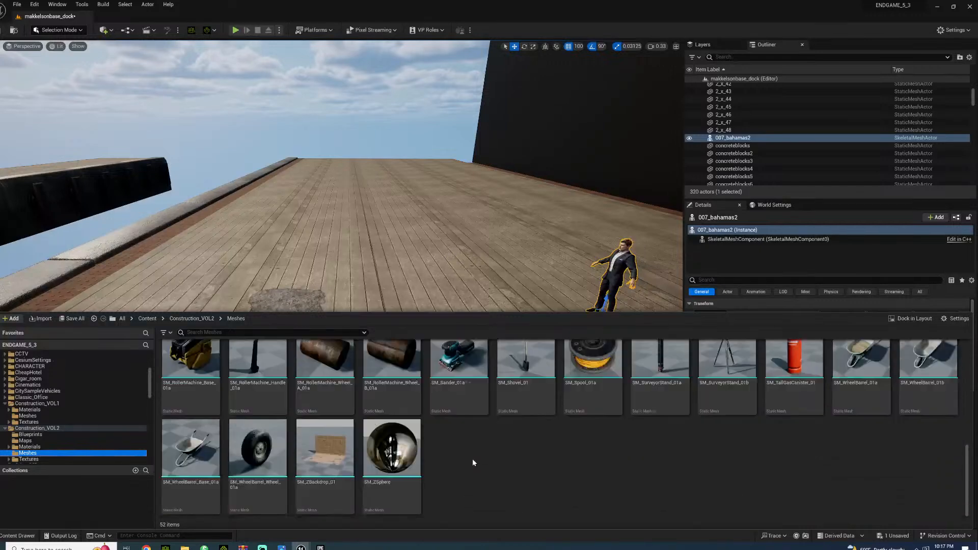
Place SM_FreightContainer_01 from the Construction_VOL1 meshes on the deck at X -300, Y -1000 and rotate it to -90° about Z
left_click(28, 416)
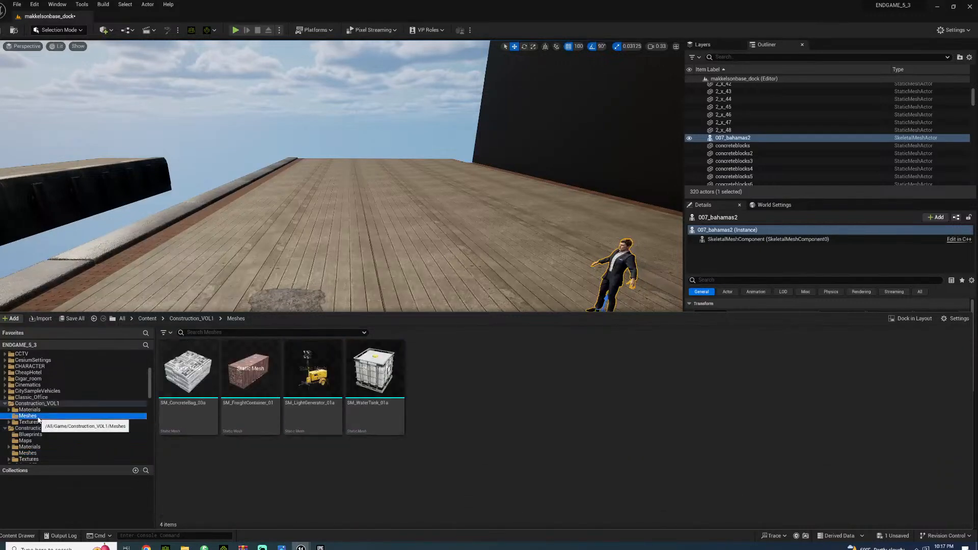
left_click_drag(258, 380, 402, 347)
key("e")
left_click_drag(368, 303, 334, 299)
right_click_drag(334, 299, 306, 299)
key("w")
key("d")
right_click_drag(378, 331, 345, 336)
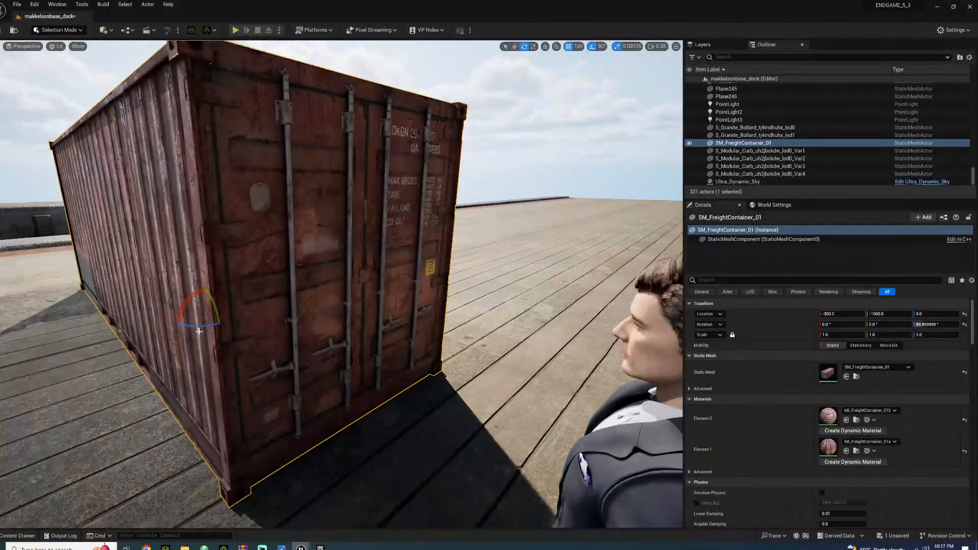
left_click_drag(201, 325, 202, 330)
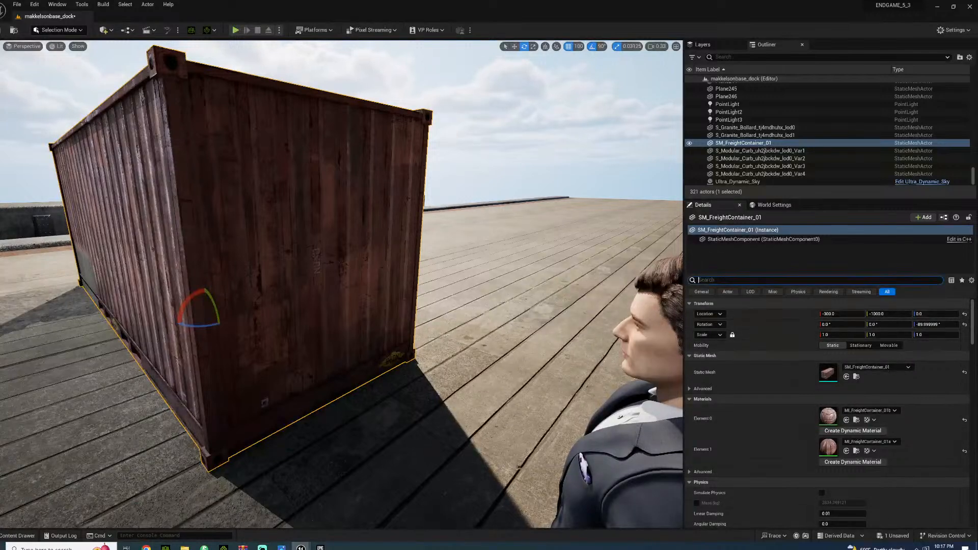
Filter the freight container's properties by "decal" and turn off Receives Decals
type("ecal")
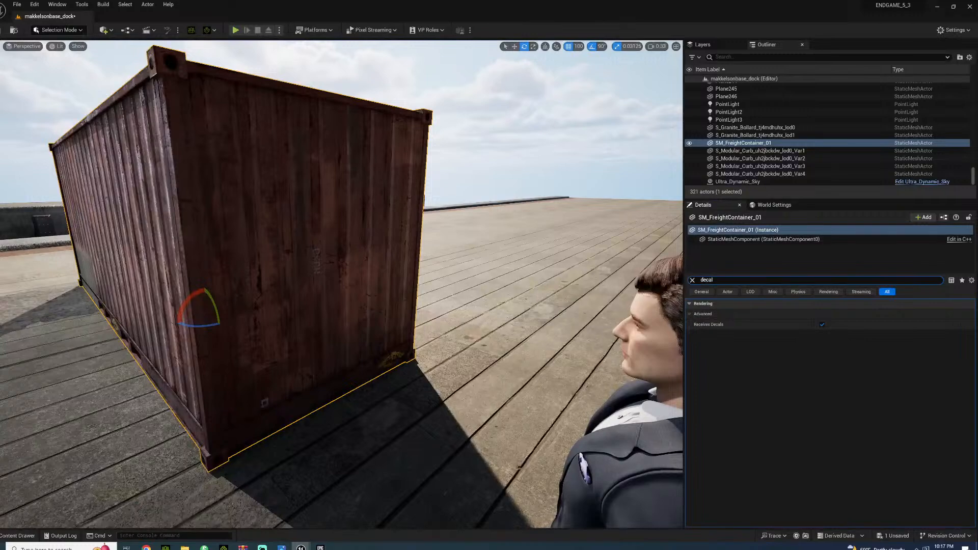
left_click(822, 325)
key("f")
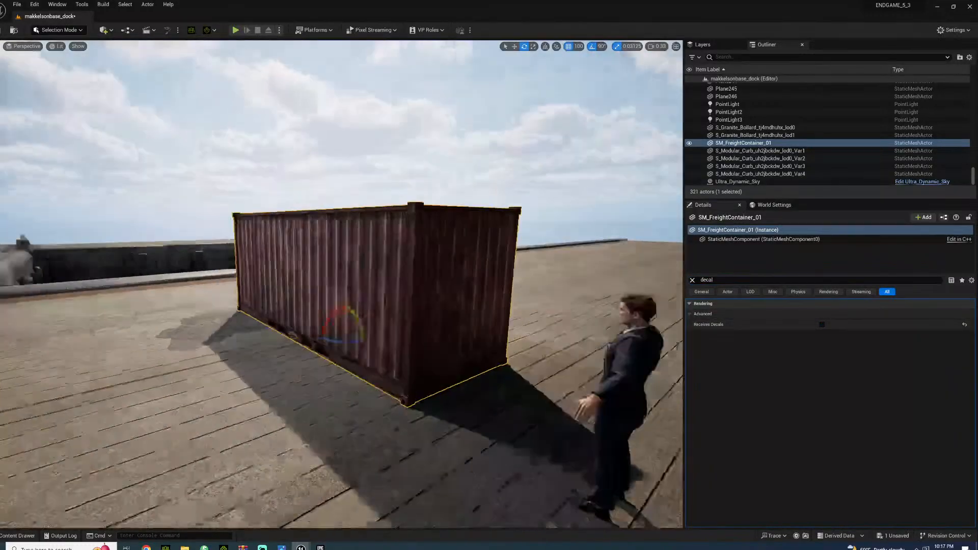
key("w")
key("w")
key("d")
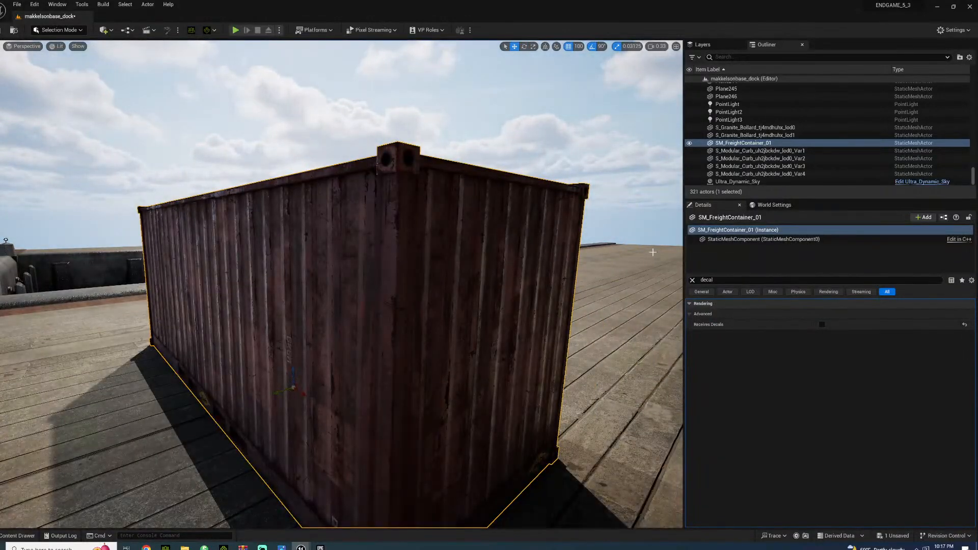
left_click(693, 280)
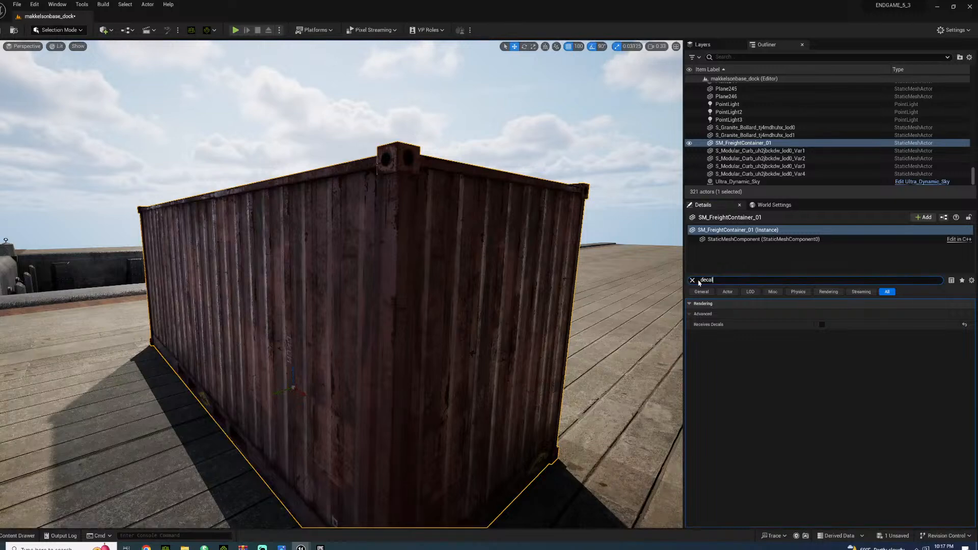
Find the material instances in the Construction_VOL1 Materials folder and duplicate MI_FreightContainer_01b under its default name
left_click(17, 536)
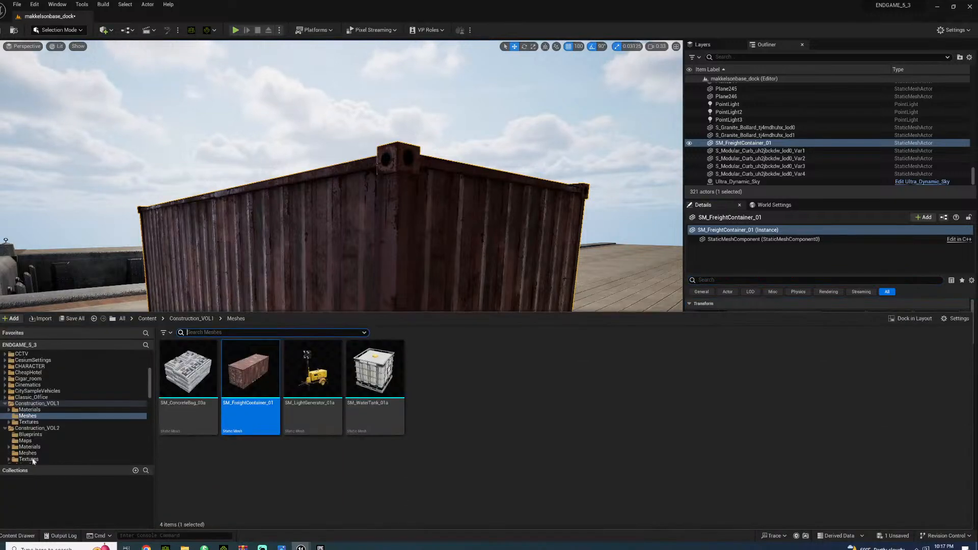
left_click(36, 410)
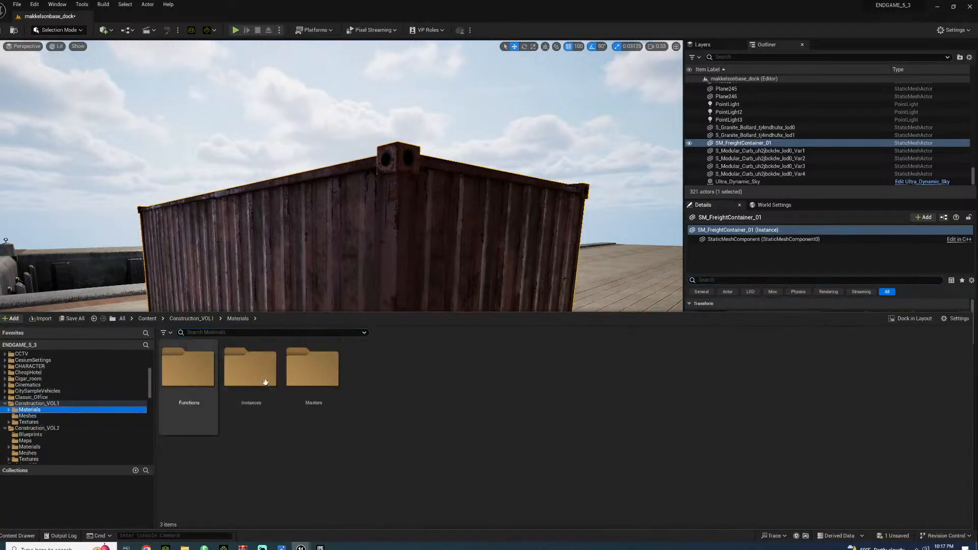
left_click(194, 380)
double_click(195, 379)
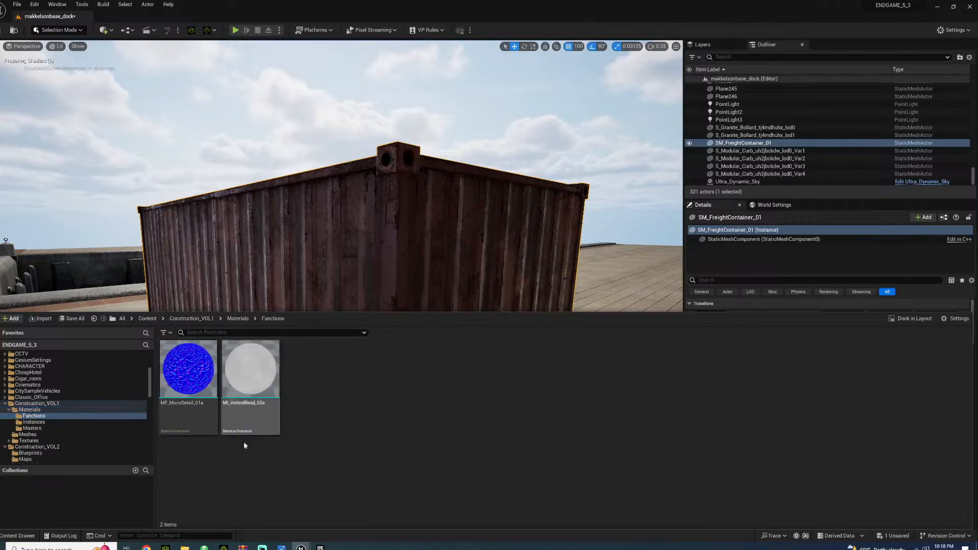
left_click(29, 423)
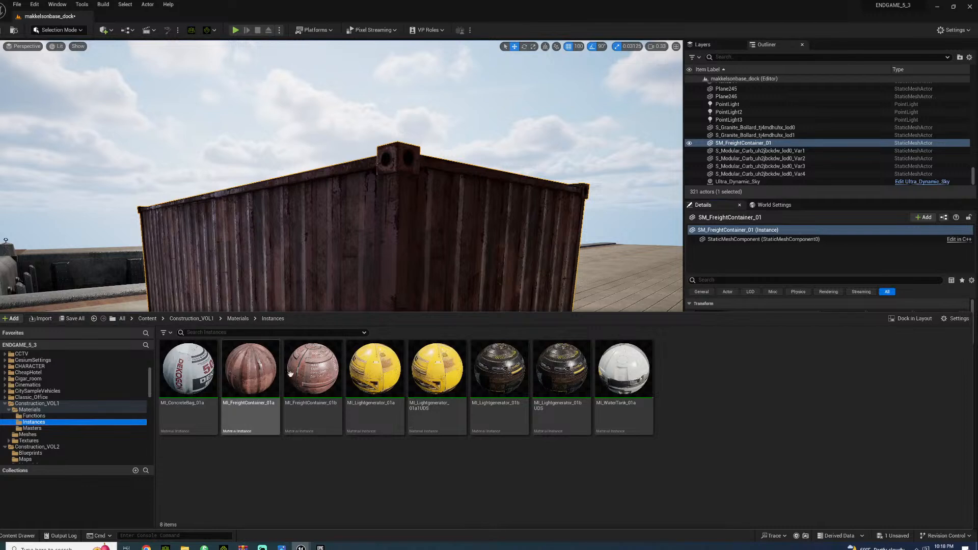
right_click(309, 370)
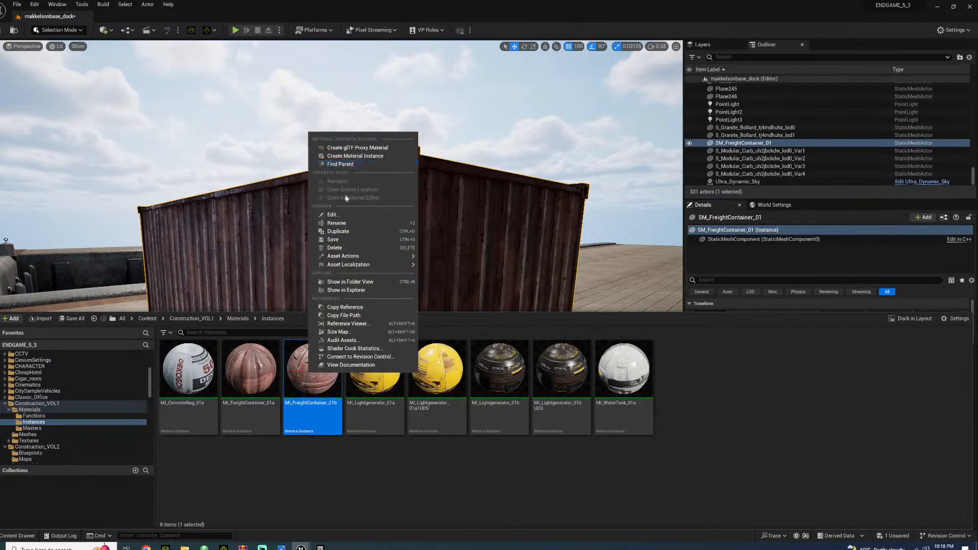
left_click(338, 232)
key("Return")
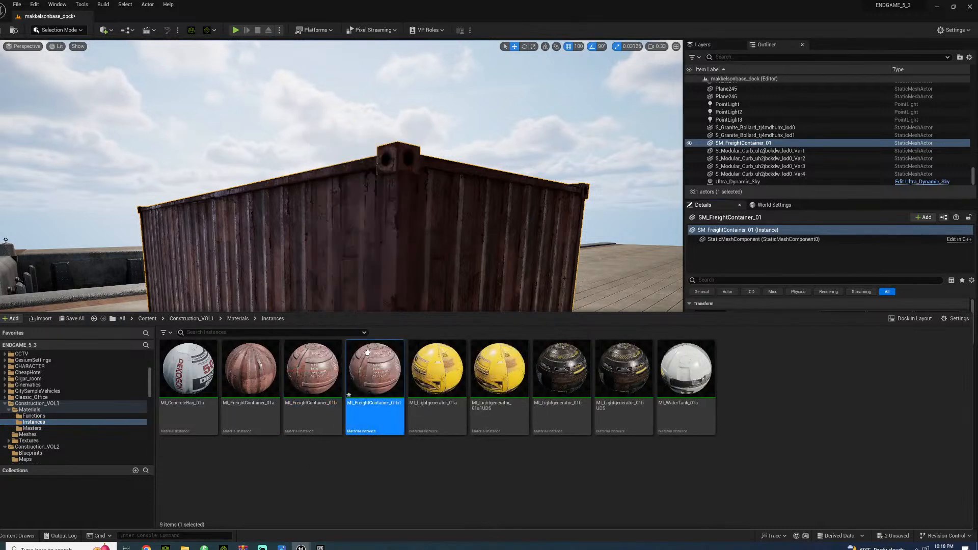
Enable Albedo Color Tint on the duplicated container material, try a saturated blue, return it to near white and close the material
double_click(368, 365)
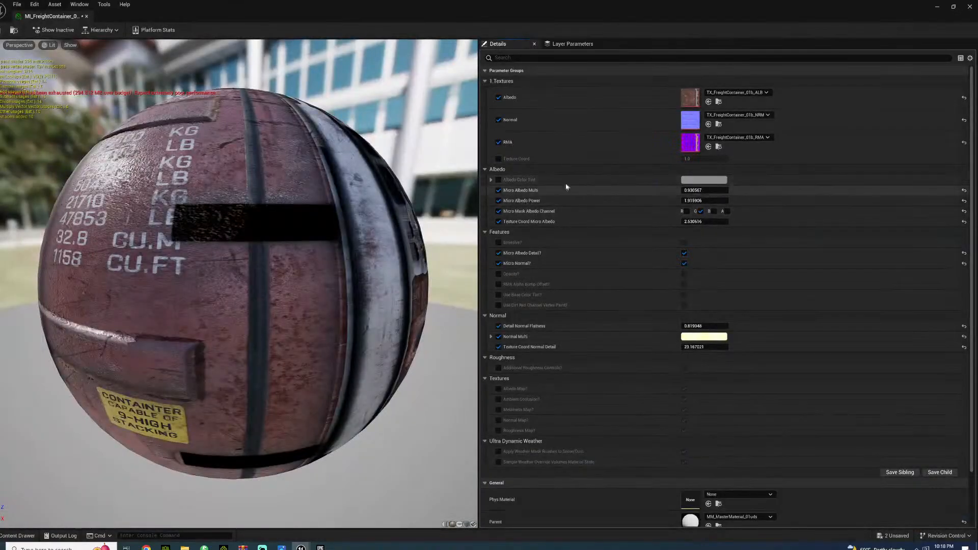
left_click(499, 180)
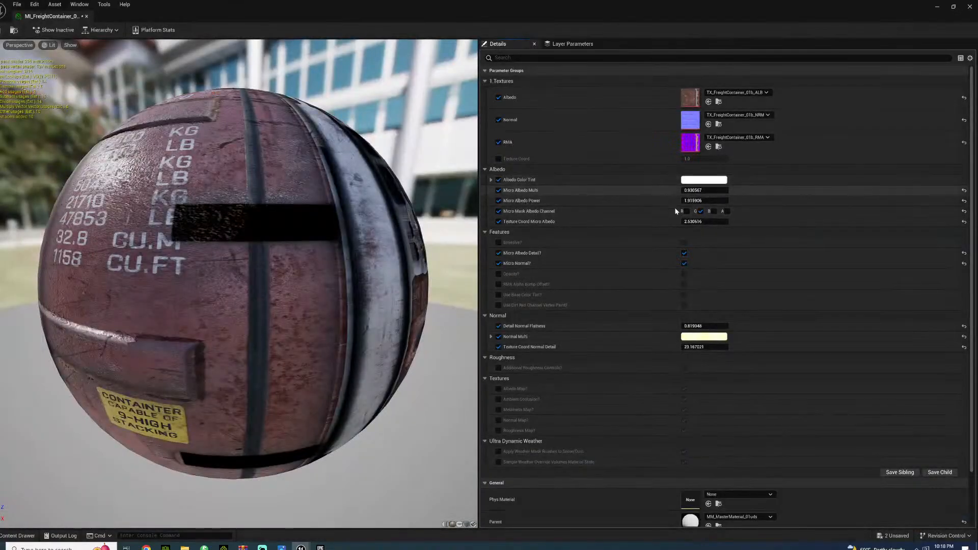
left_click(709, 181)
left_click_drag(745, 232, 703, 170)
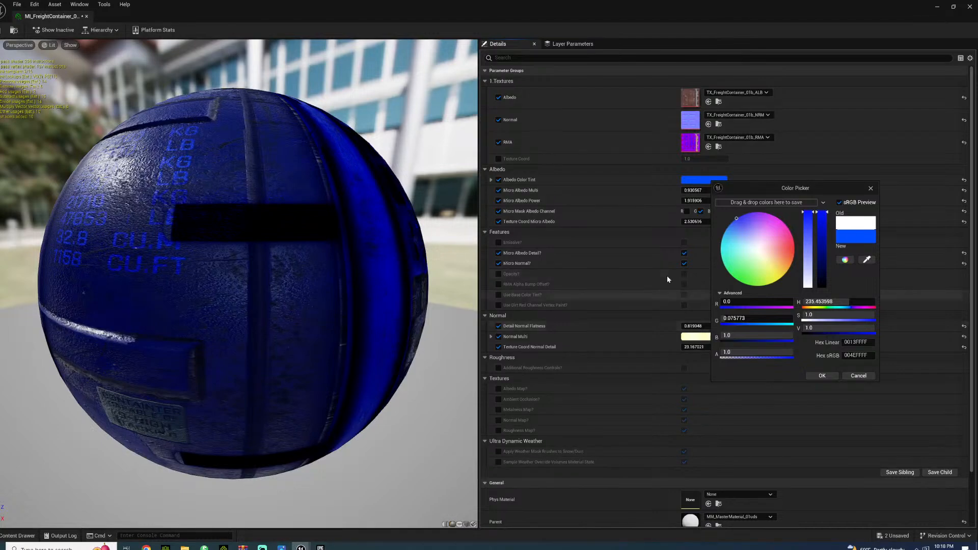
left_click(759, 252)
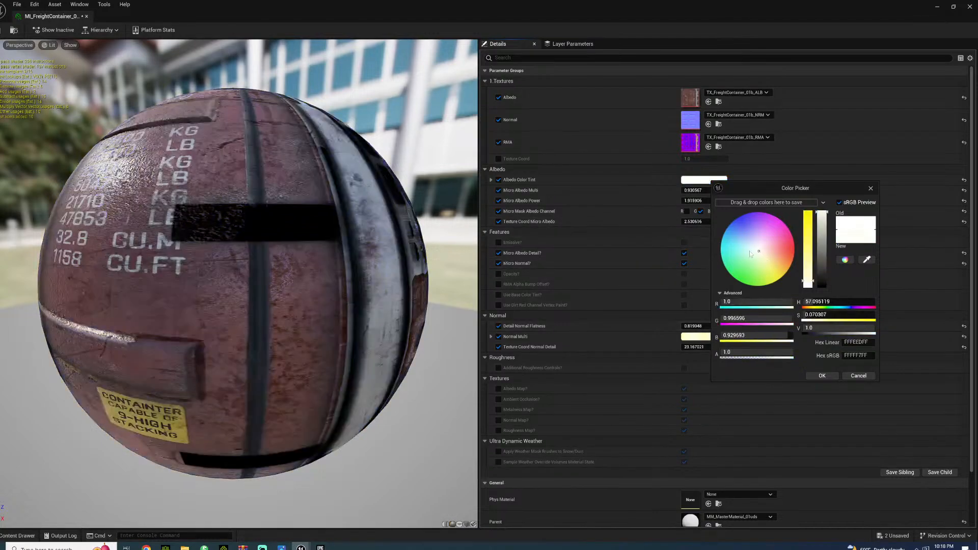
left_click(87, 17)
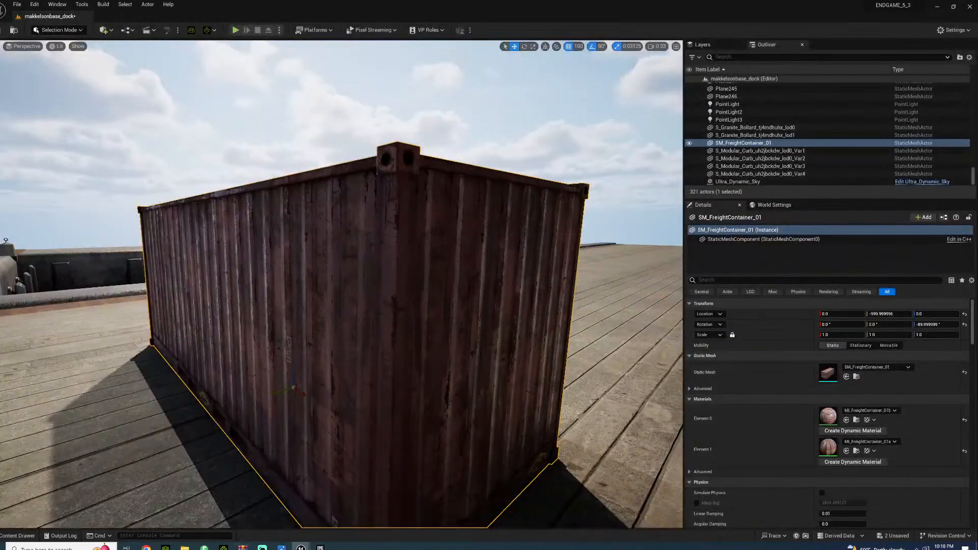
left_click(263, 548)
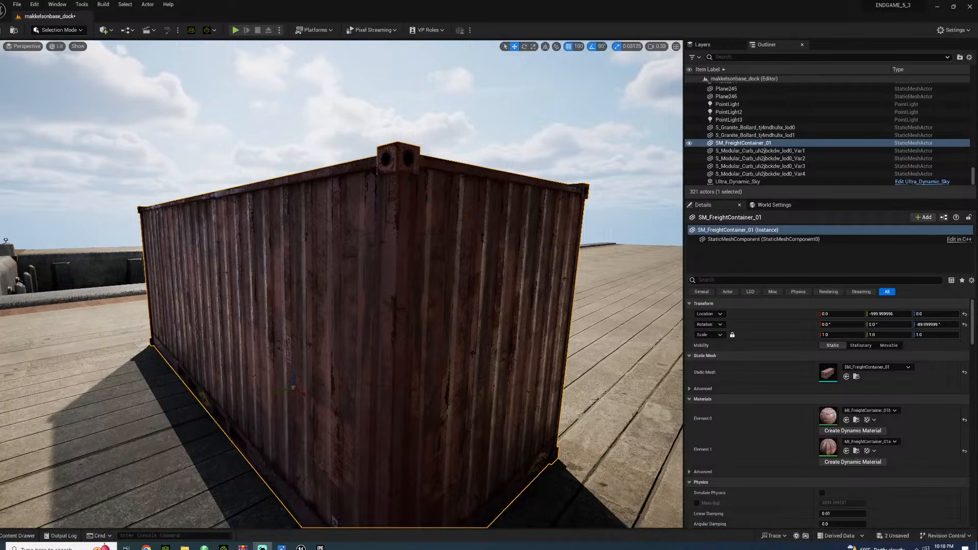
key("alt+Tab")
key("alt+Tab")
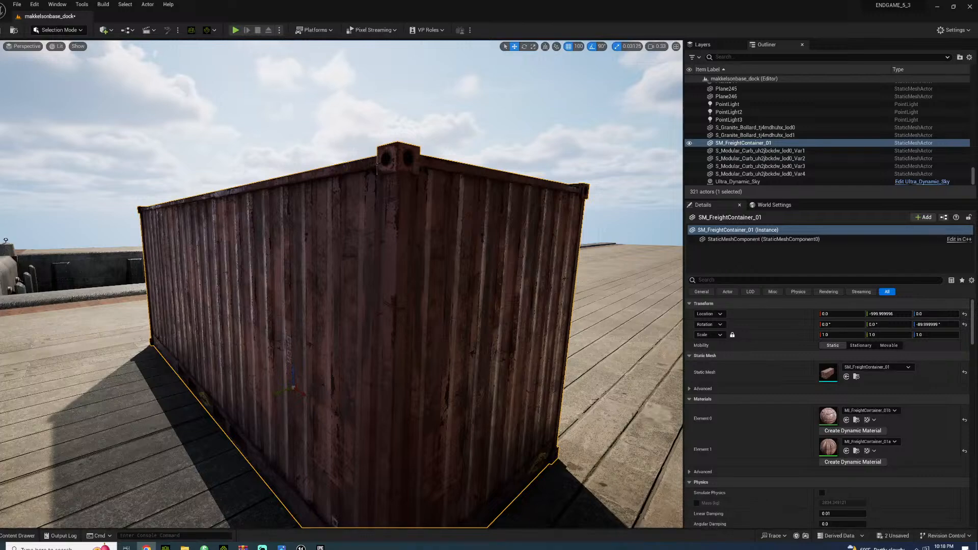
Duplicate the freight container upward, set the position snap to 10 and seat the copy on the first container at Z 260
mouse_move(398, 319)
right_mouse_down()
mouse_move(389, 347)
mouse_move(398, 318)
right_mouse_up()
key("s")
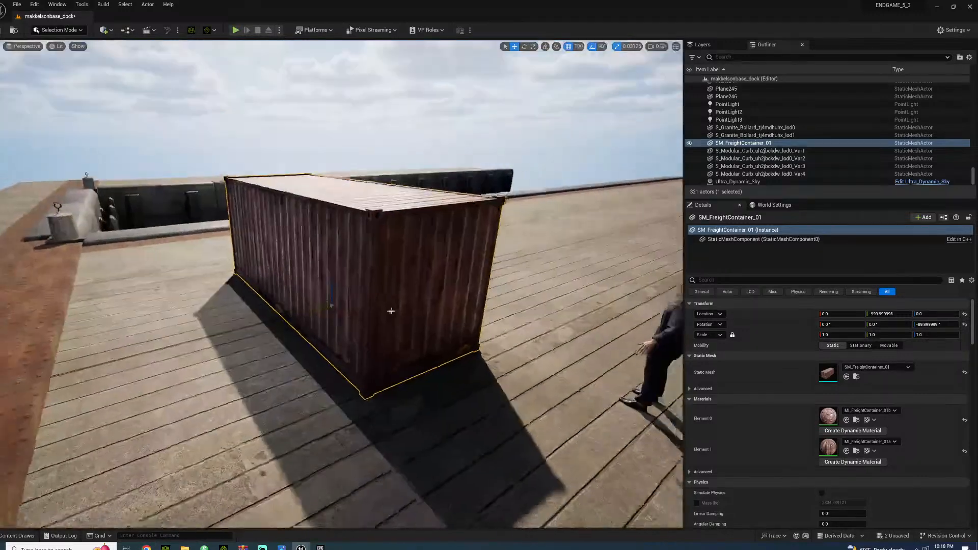
left_click_drag(328, 295, 339, 164, "alt")
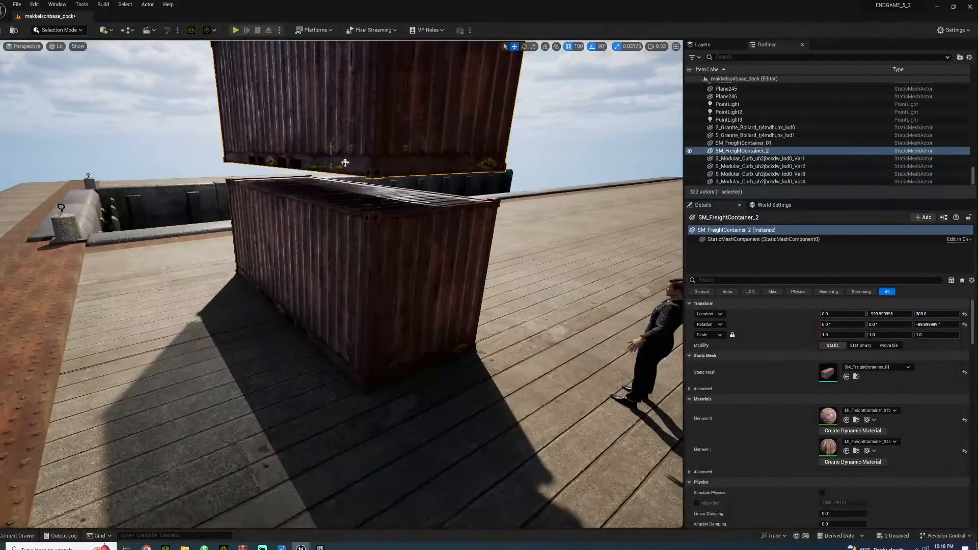
left_click(577, 47)
left_click(591, 83)
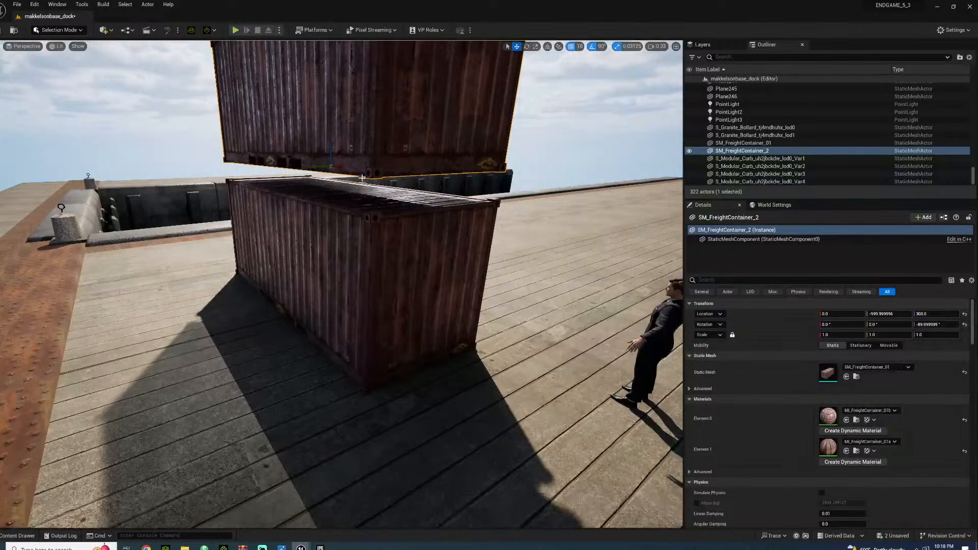
left_click_drag(333, 145, 338, 170)
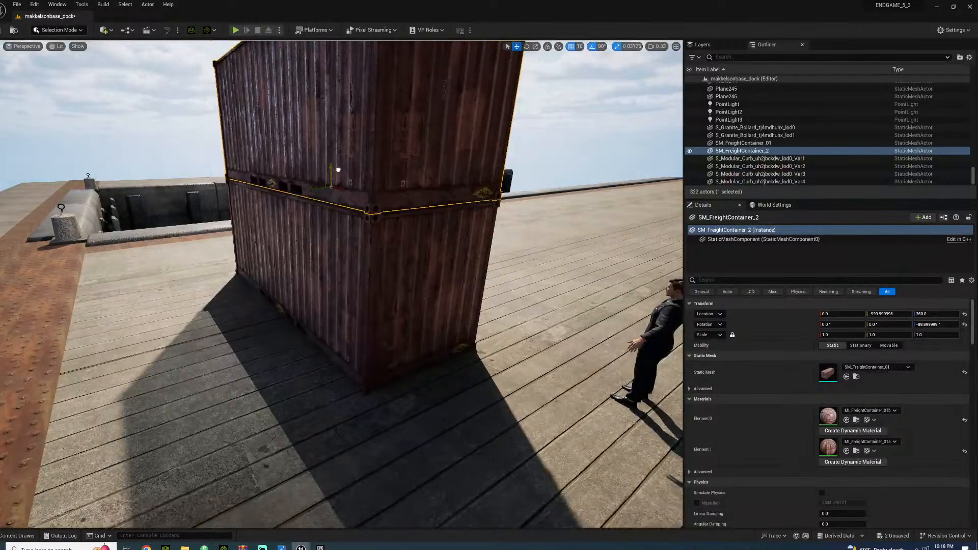
Duplicate both stacked containers along X directly beside the stack and delete the upper duplicate
left_click(328, 282)
left_click(338, 164, "ctrl")
mouse_move(337, 163)
right_mouse_down()
mouse_move(326, 181)
mouse_move(330, 154)
right_mouse_up()
key("s")
key("d")
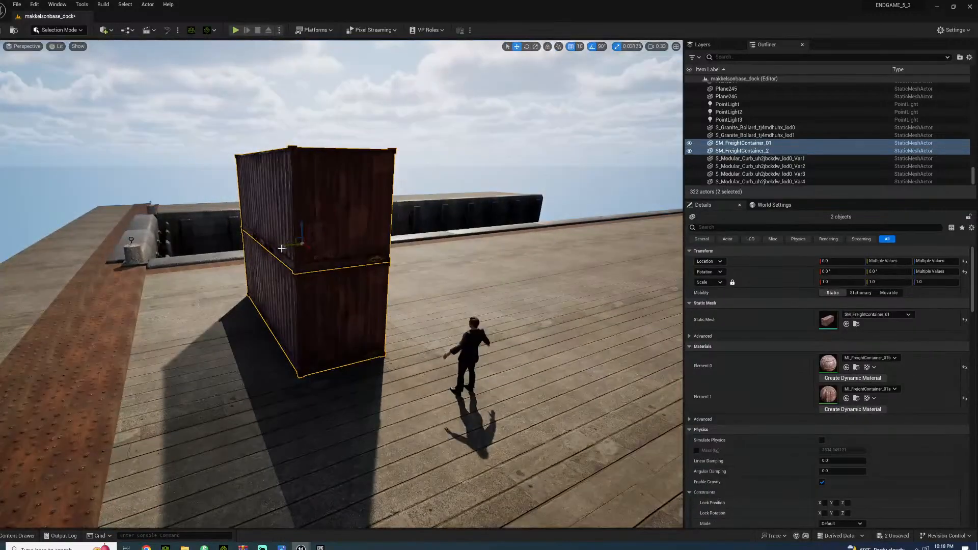
left_click_drag(283, 248, 358, 240, "alt")
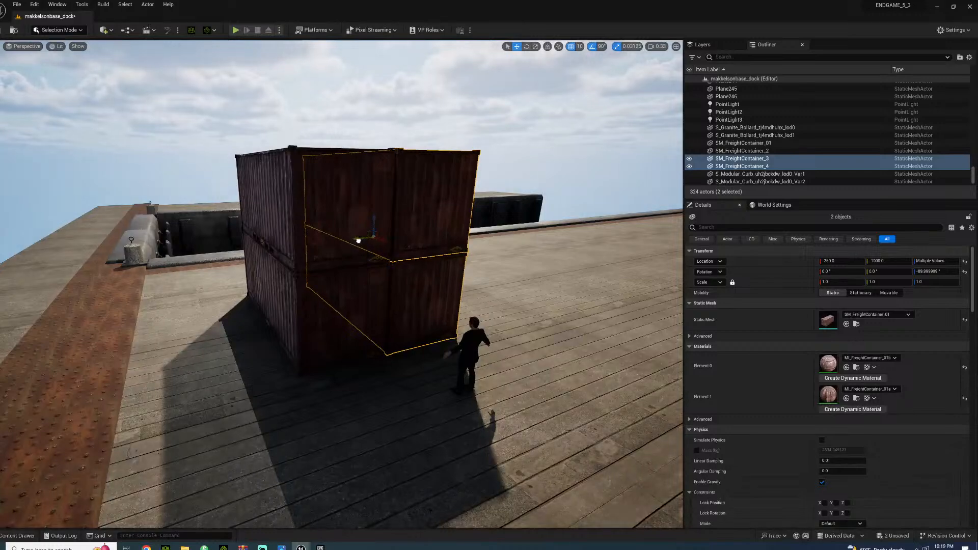
left_click(420, 203)
key("Delete")
Duplicate the containers along X as a second group on the deck and stack its X -710 column three high up to Z 520
key("w")
right_click_drag(372, 239, 295, 258)
key("w")
key("d")
key("s")
left_click(295, 258)
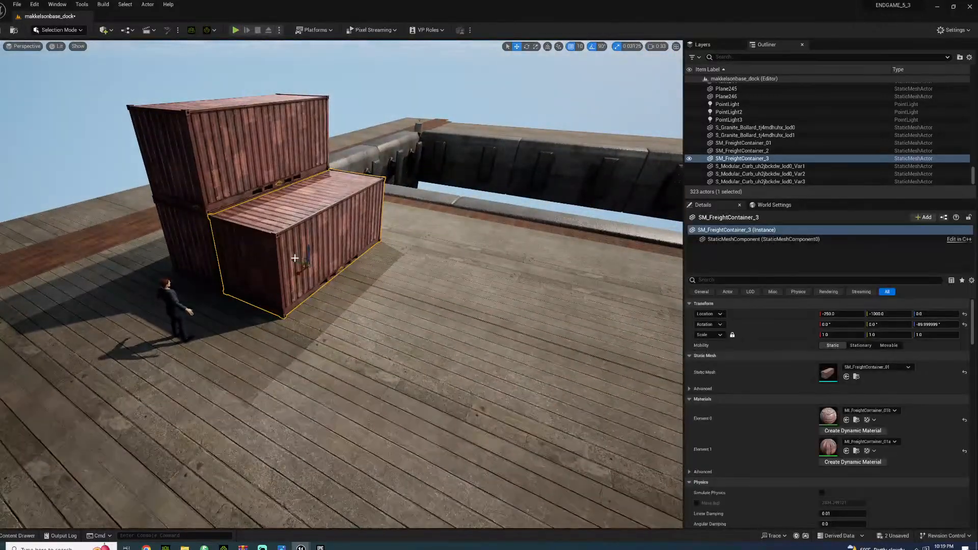
left_click_drag(295, 259, 573, 226, "alt")
left_click(335, 351)
key("s")
right_click_drag(335, 352, 392, 288)
left_click(393, 288)
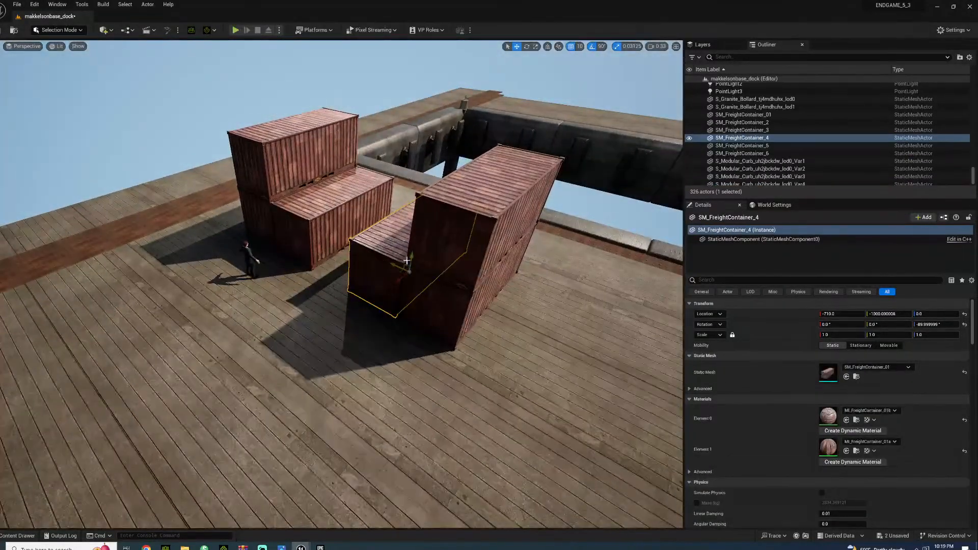
left_click_drag(411, 257, 445, 136, "alt")
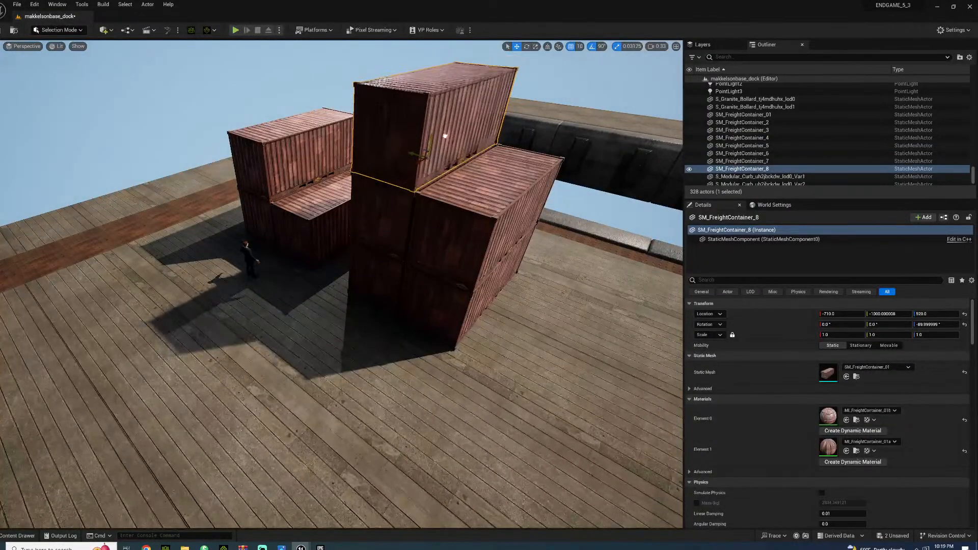
Duplicate the three-high container column at X -710 along the Y axis to Y -2000
left_click(397, 221, "ctrl")
left_click(370, 266, "ctrl")
left_click_drag(397, 282, 161, 357, "alt")
mouse_move(175, 346)
right_mouse_down()
mouse_move(150, 360)
mouse_move(189, 354)
right_mouse_up()
Duplicate the lower two containers of the Y -2000 column to X -970 beside it and delete the upper copy
left_click(224, 307)
left_click(226, 375, "ctrl")
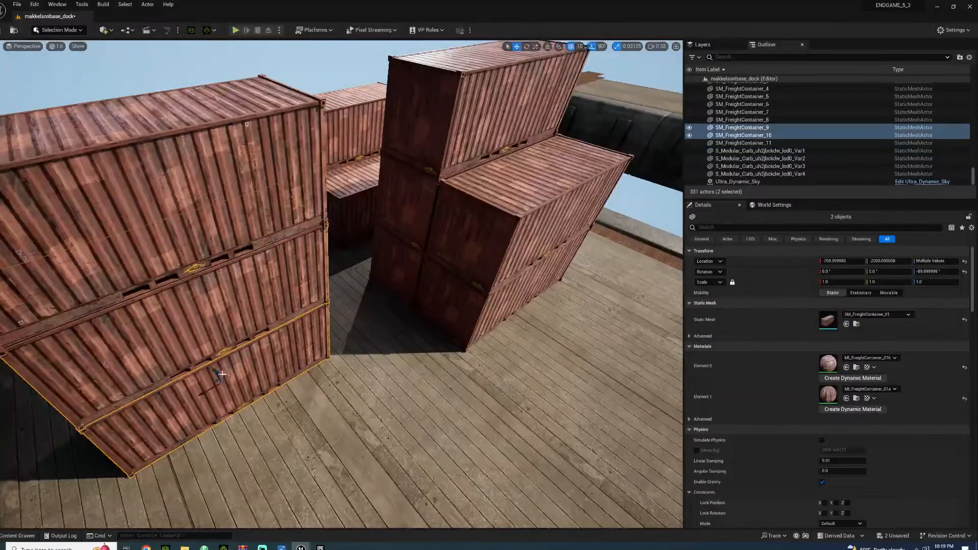
left_click_drag(213, 368, 235, 381, "alt")
right_click_drag(235, 380, 152, 392)
left_click(351, 277)
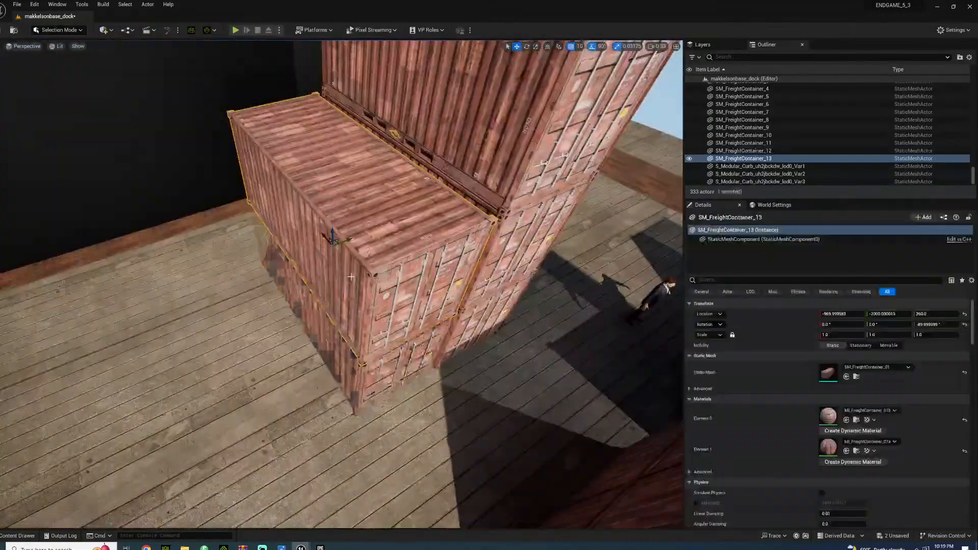
key("Delete")
Duplicate the lower two containers of the Y -2000 column again, out to X -1230 beyond the single container
left_click(474, 272)
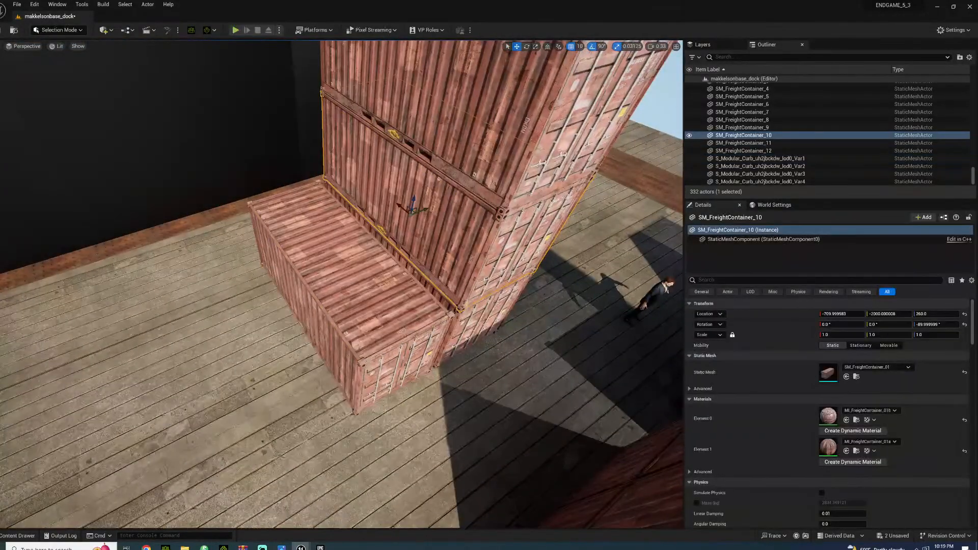
left_click(473, 326, "ctrl")
left_click_drag(412, 270, 268, 312, "alt")
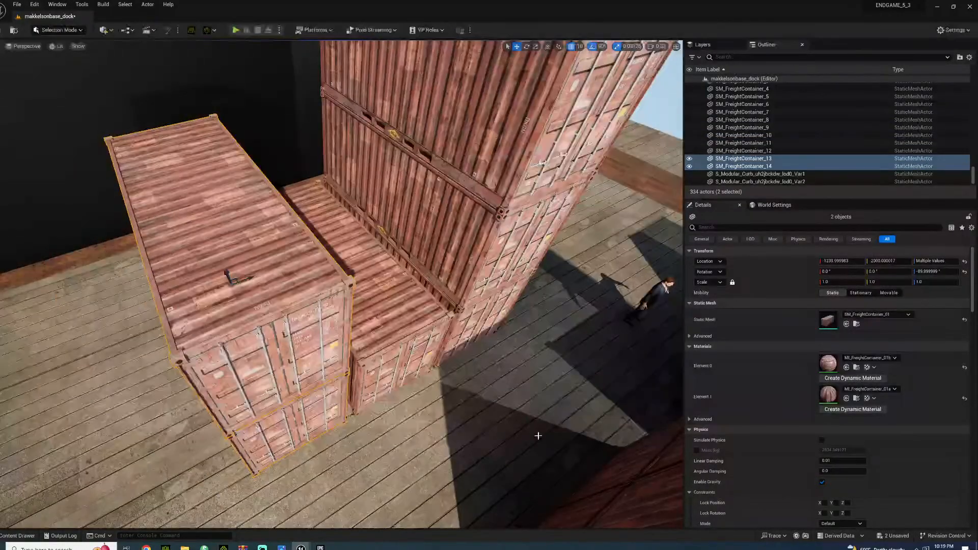
Duplicate the lower two column containers and the adjacent single one along X, redoing the copy so the single one lands at X -450, Y -2000
left_click(403, 448)
right_click_drag(403, 449, 194, 377)
key("w")
key("s")
key("d")
key("s")
key("d")
key("s")
mouse_move(577, 334)
right_mouse_down()
mouse_move(580, 326)
mouse_move(577, 334)
right_mouse_up()
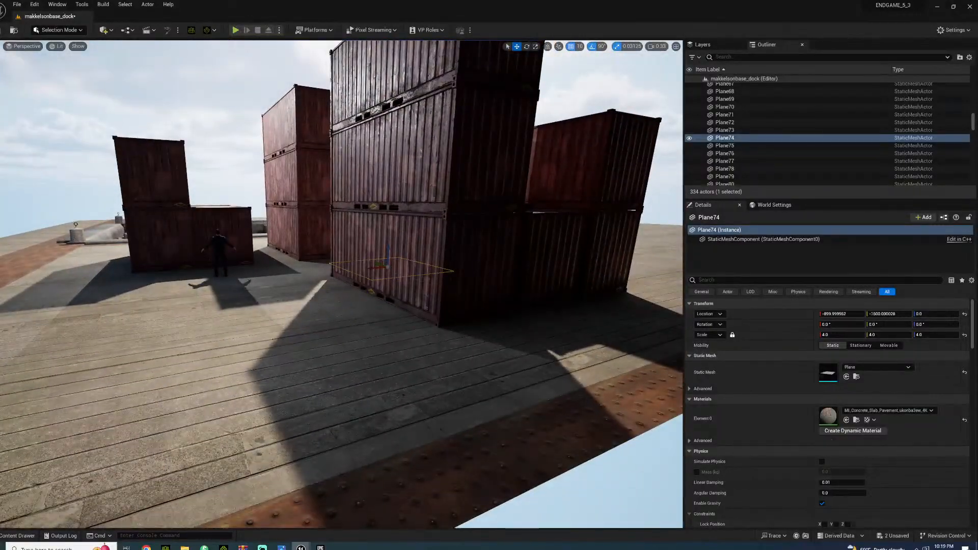
left_click(545, 273)
left_click(481, 280, "ctrl")
left_click(457, 167, "ctrl")
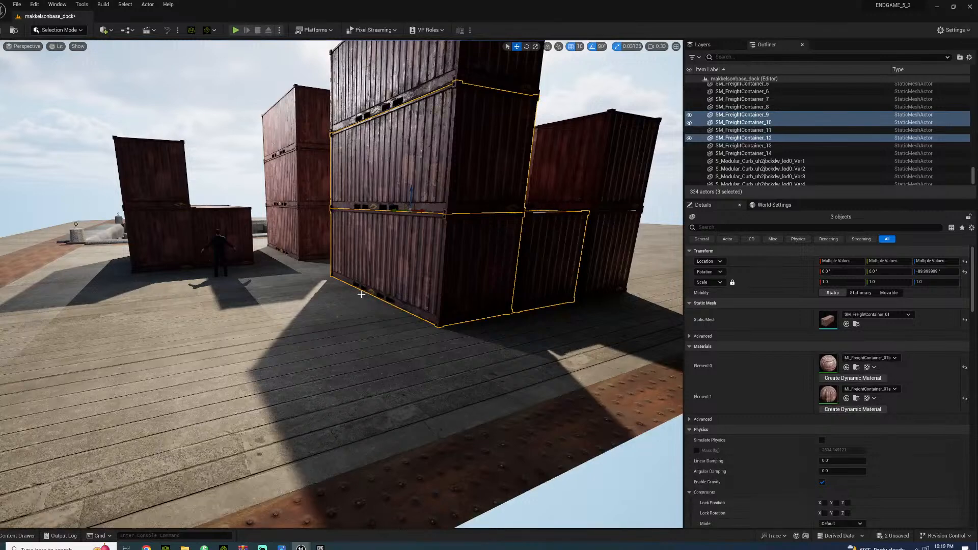
left_click_drag(424, 212, 332, 223, "alt")
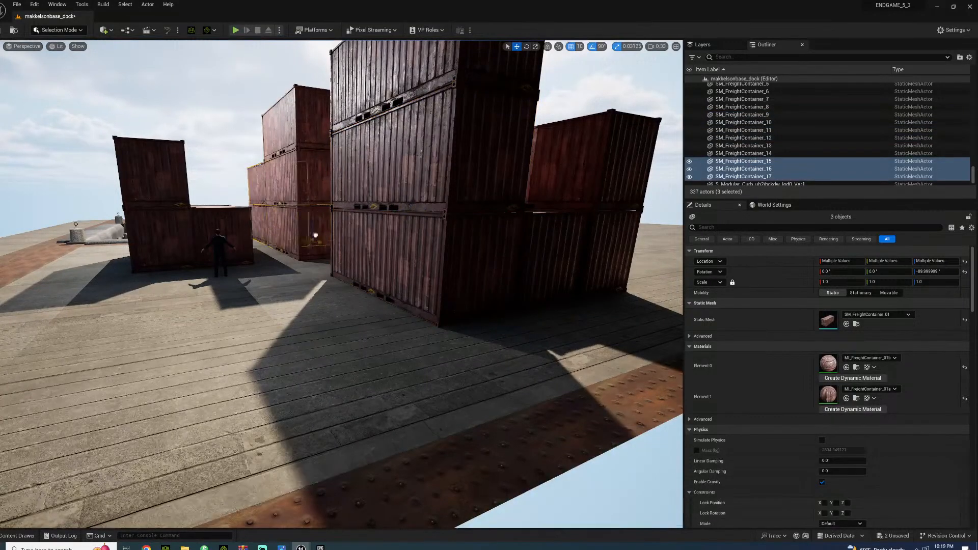
key("ctrl+z")
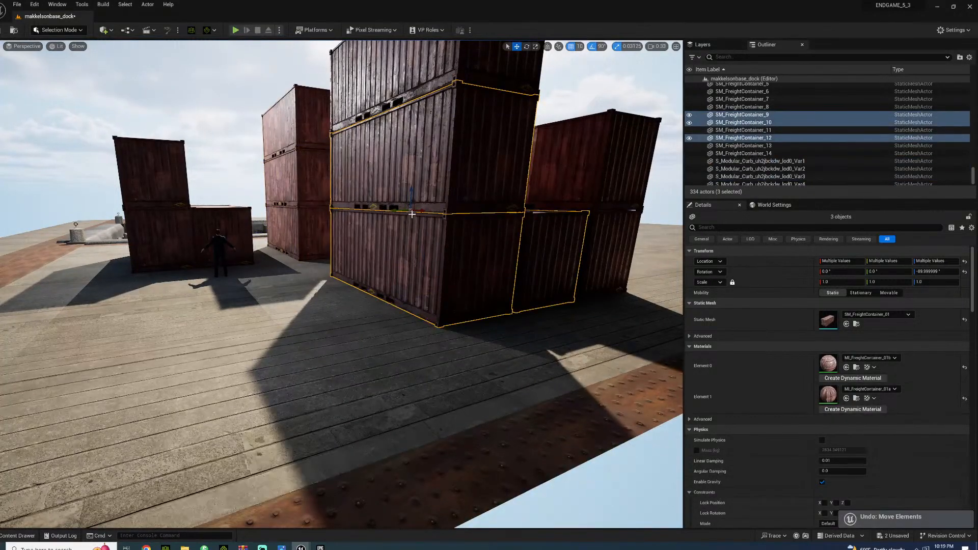
left_click_drag(393, 210, 309, 234, "alt")
Inspect the passage between the container rows from deck level beside the character
right_click_drag(324, 328, 362, 331)
key("w")
left_click(324, 329)
key("a")
key("w")
right_click_drag(254, 448, 277, 448)
key("s")
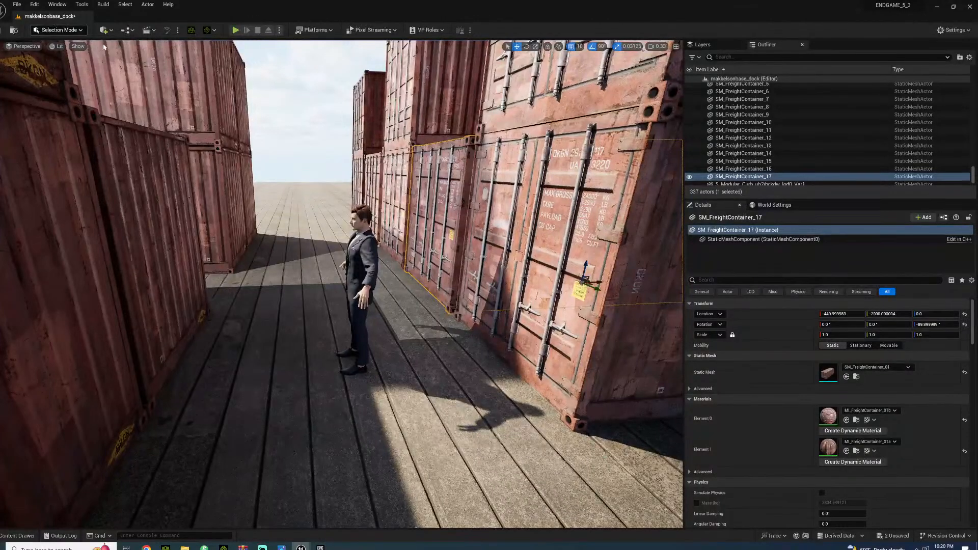
Open Quixel Bridge and browse to the Damage category of the Concrete decals
left_click(112, 31)
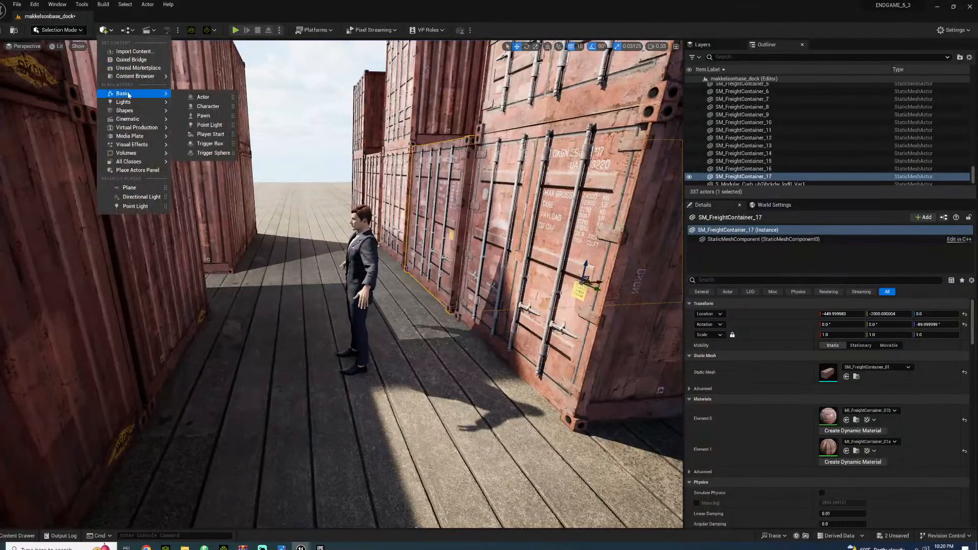
left_click(135, 60)
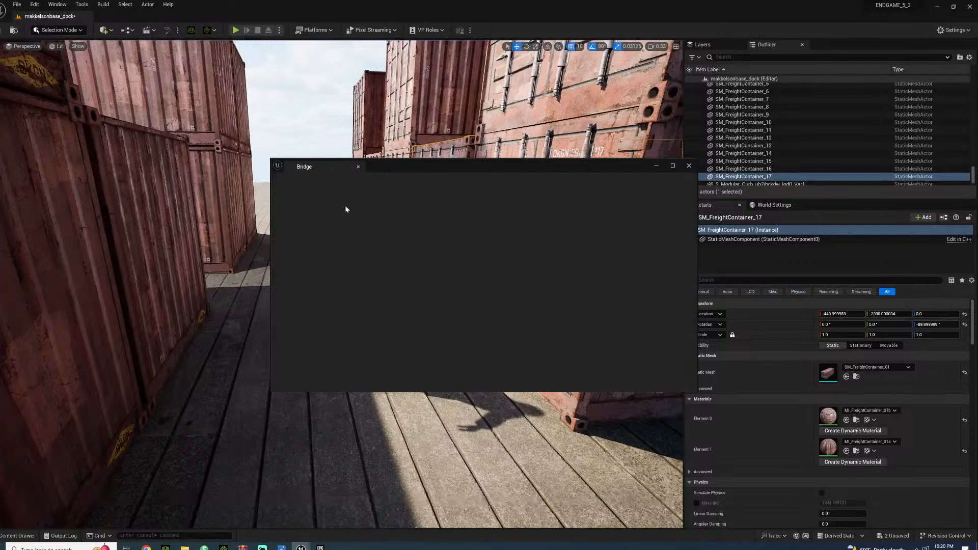
left_click(341, 187)
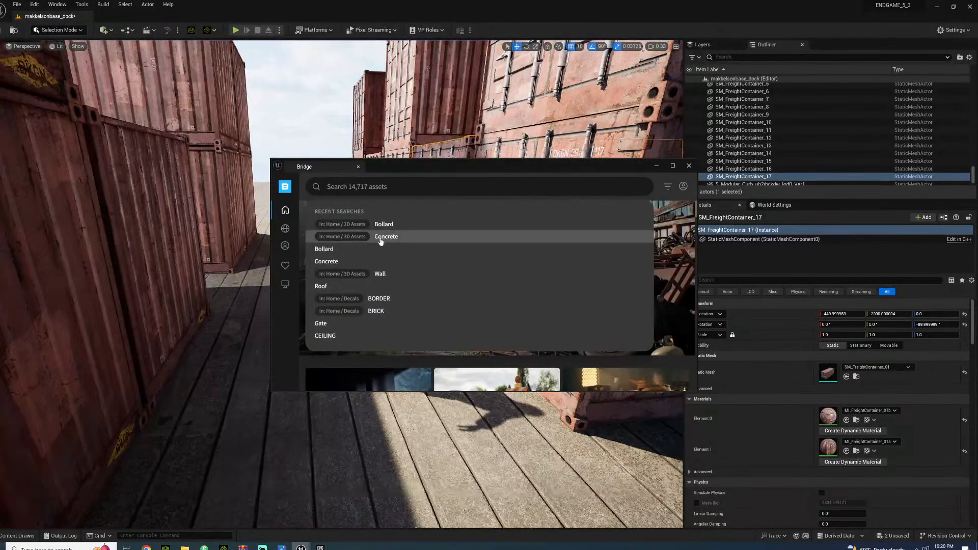
mouse_move(286, 253)
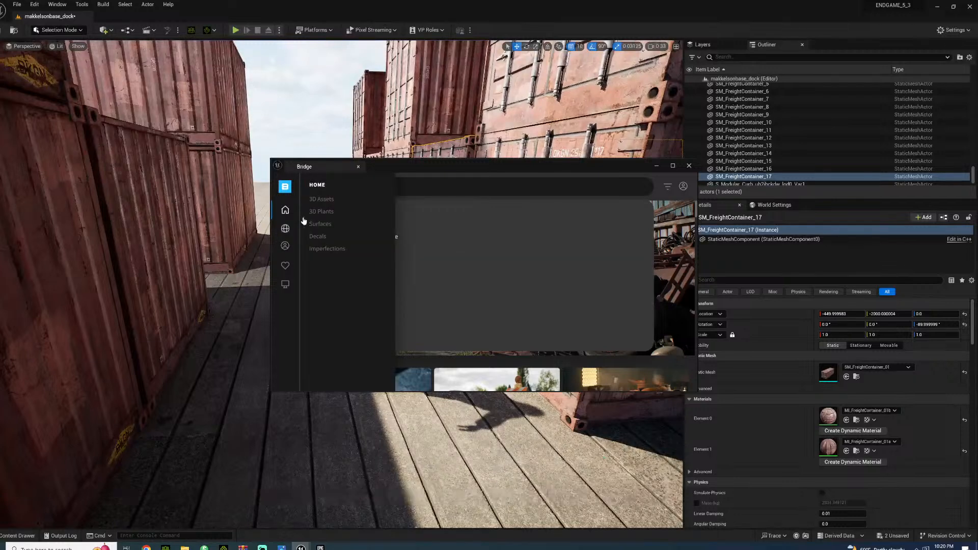
left_click(318, 236)
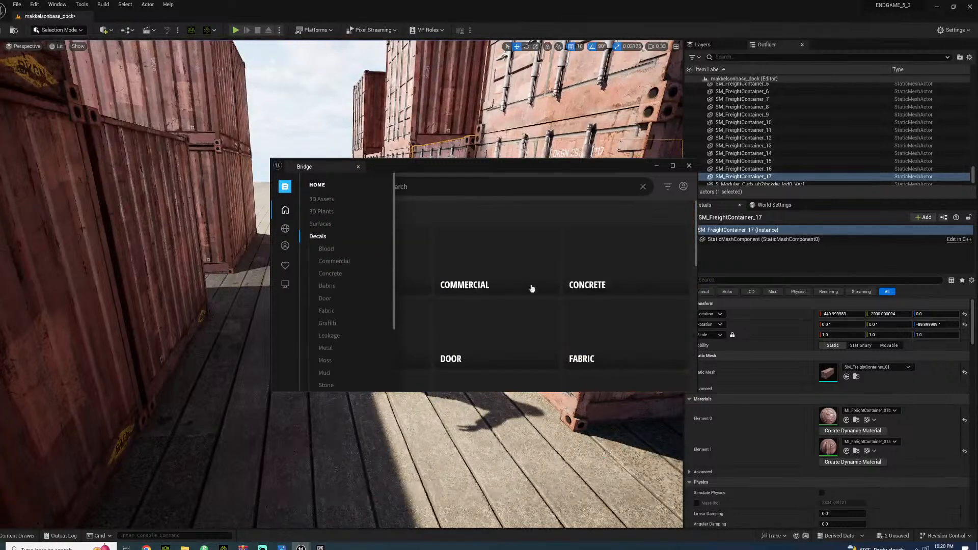
left_click(664, 264)
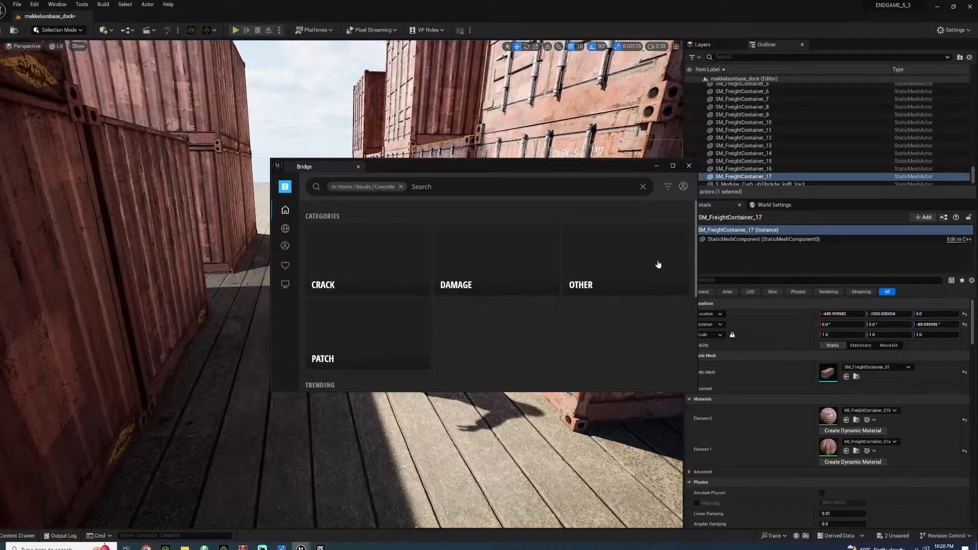
left_click(526, 272)
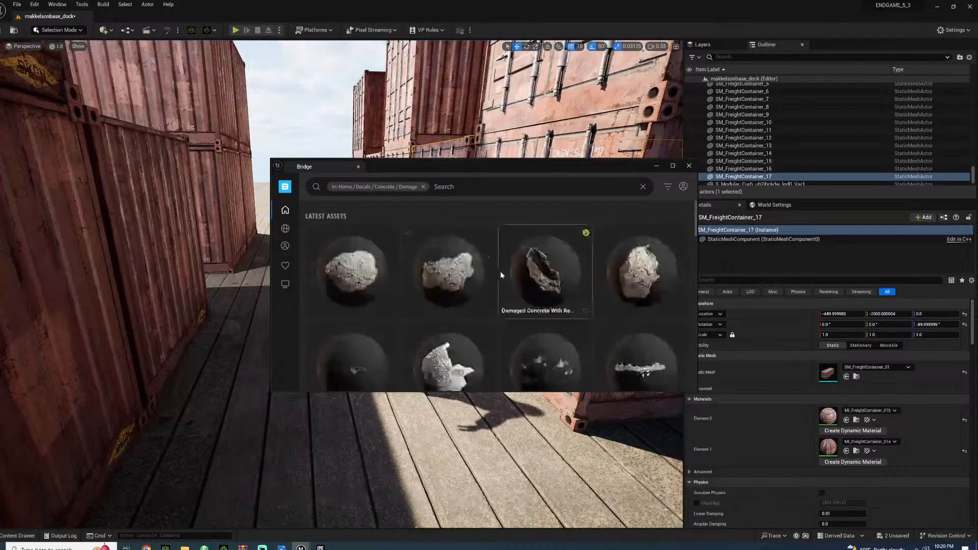
Find the Damaged Concrete decal among the concrete damage assets and download it in High Quality
scroll(490, 268, "down", 10)
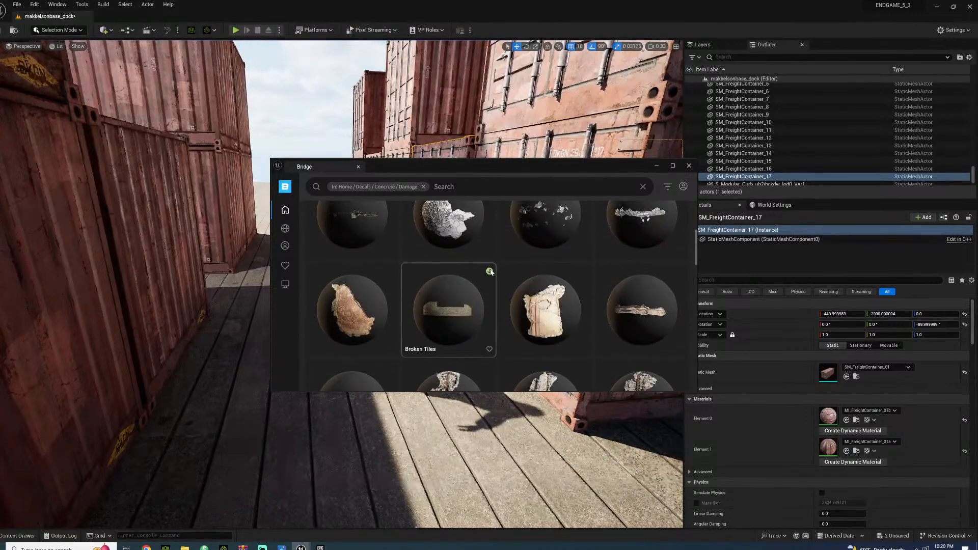
scroll(482, 270, "down", 3)
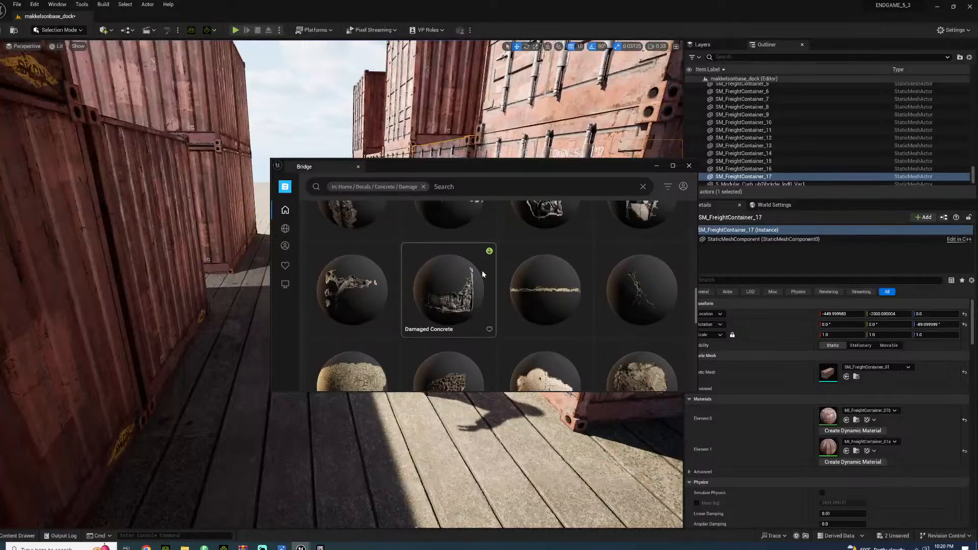
scroll(433, 279, "down", 5)
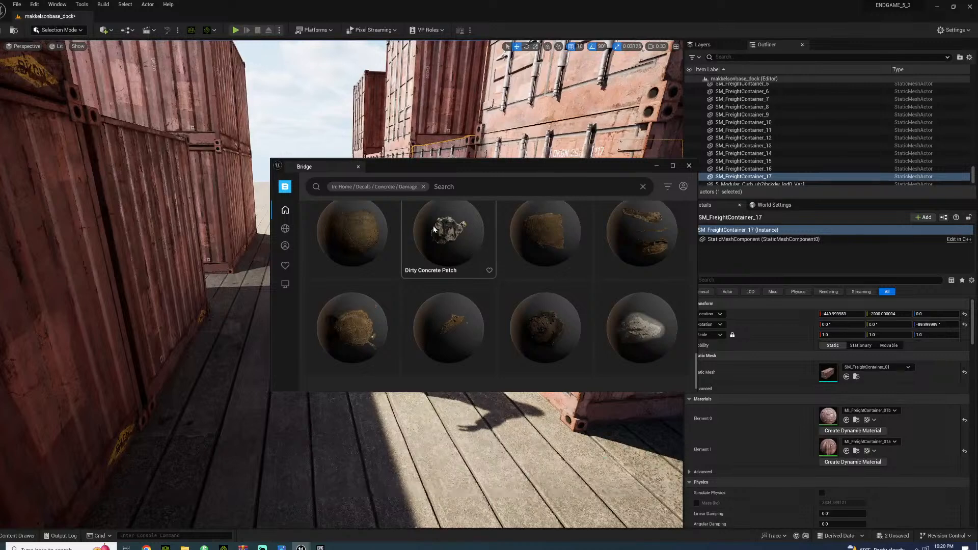
scroll(529, 271, "down", 1)
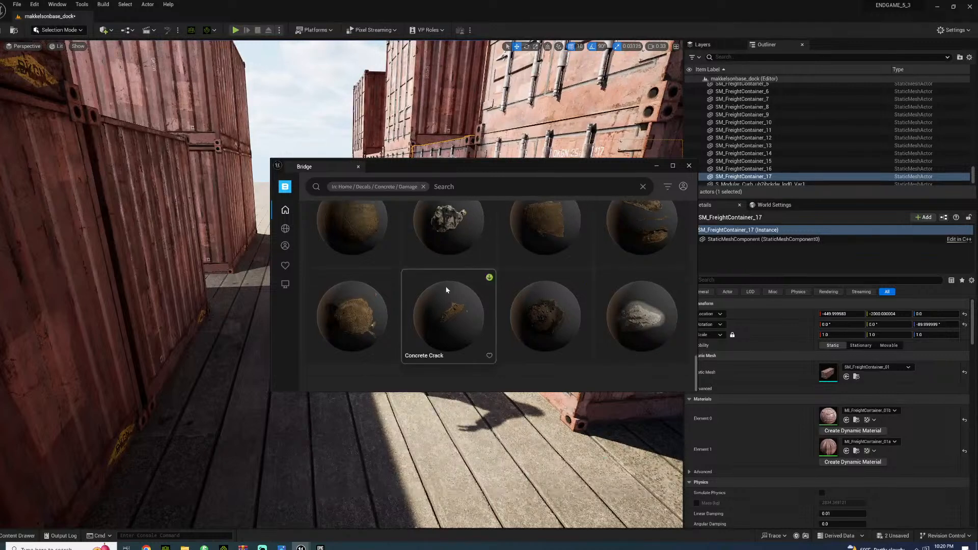
scroll(447, 284, "up", 3)
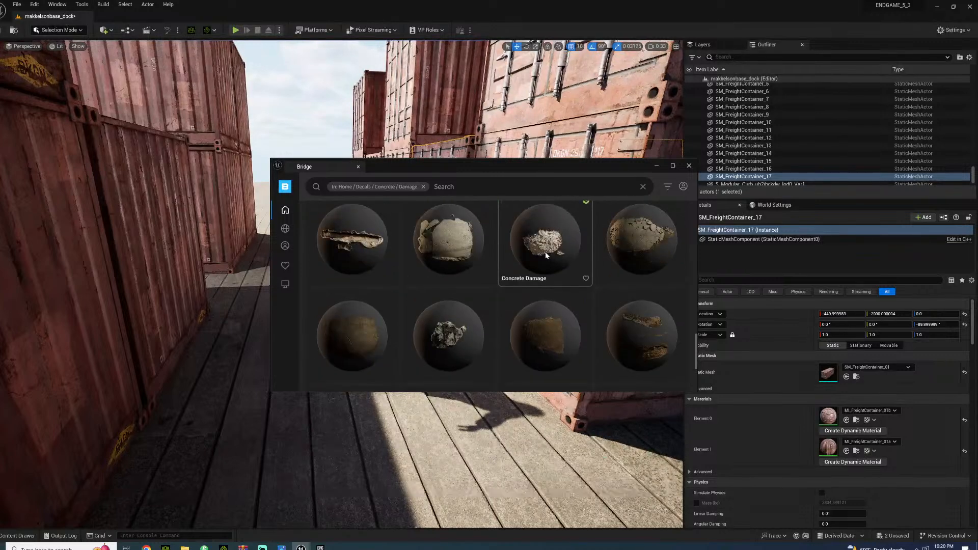
scroll(429, 256, "up", 5)
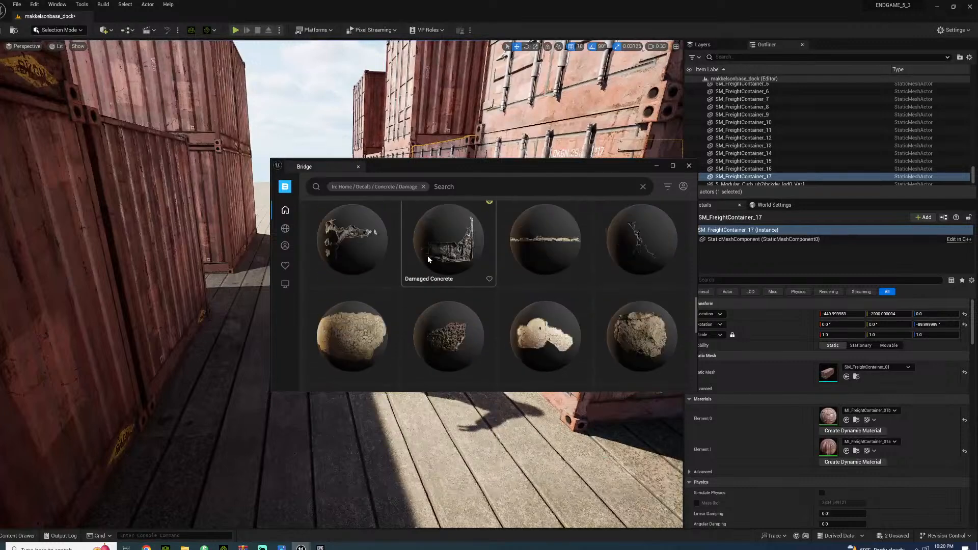
left_click(441, 252)
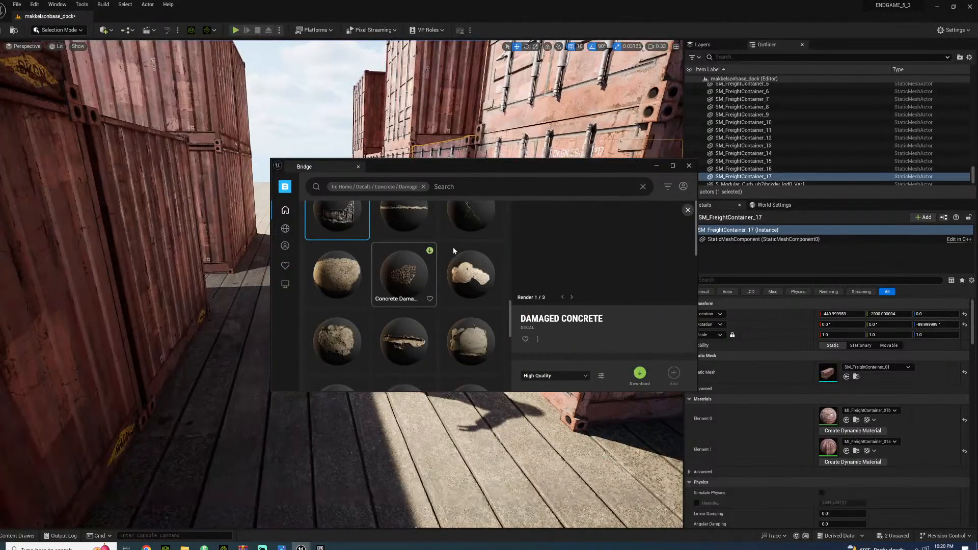
left_click(641, 375)
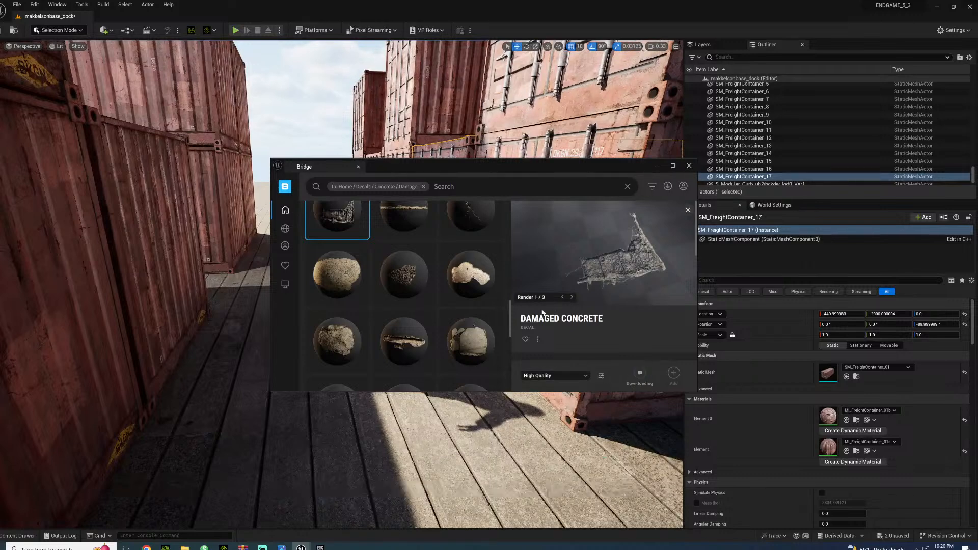
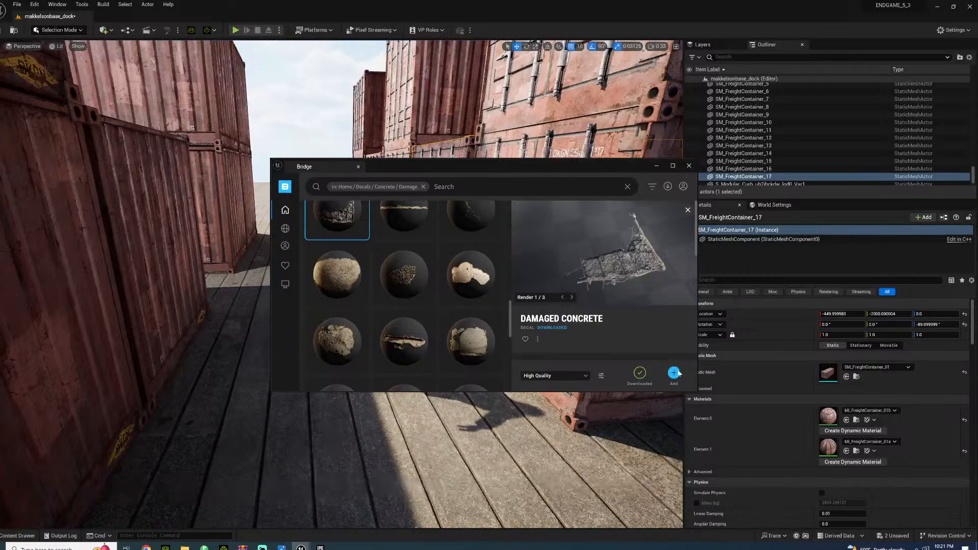
Set Bridge aside and browse the project content to the Megascans decal folder Damaged_Concrete_tbqmbayr
left_click(657, 165)
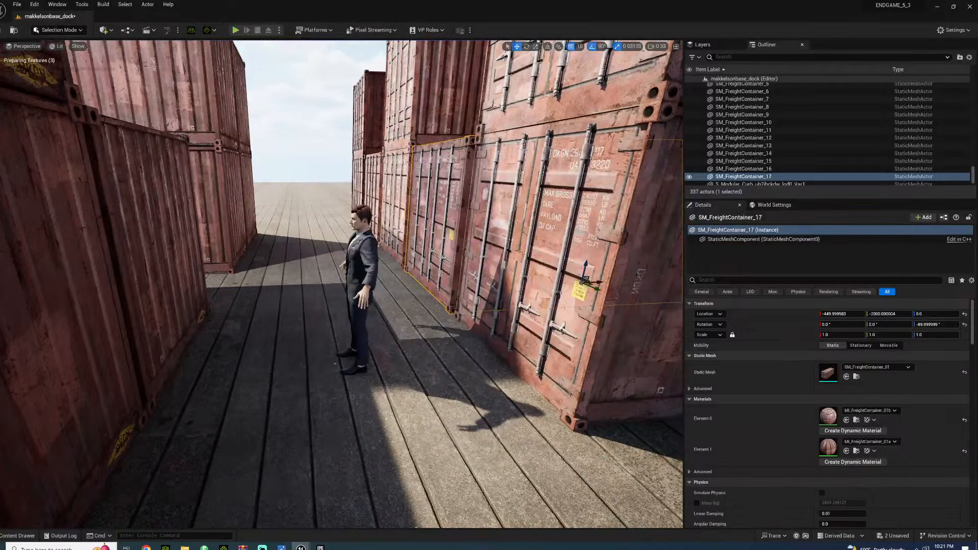
left_click(17, 536)
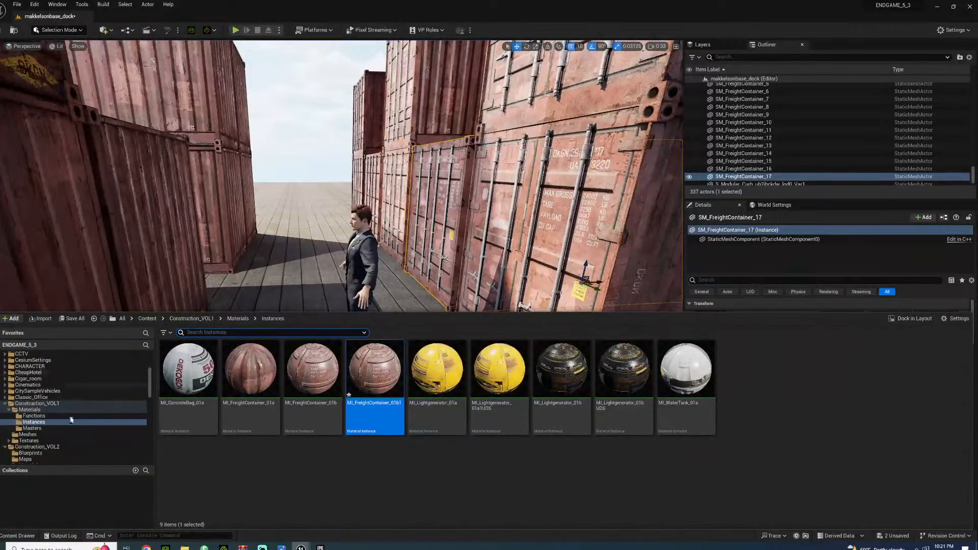
scroll(69, 389, "up", 5)
scroll(55, 411, "down", 8)
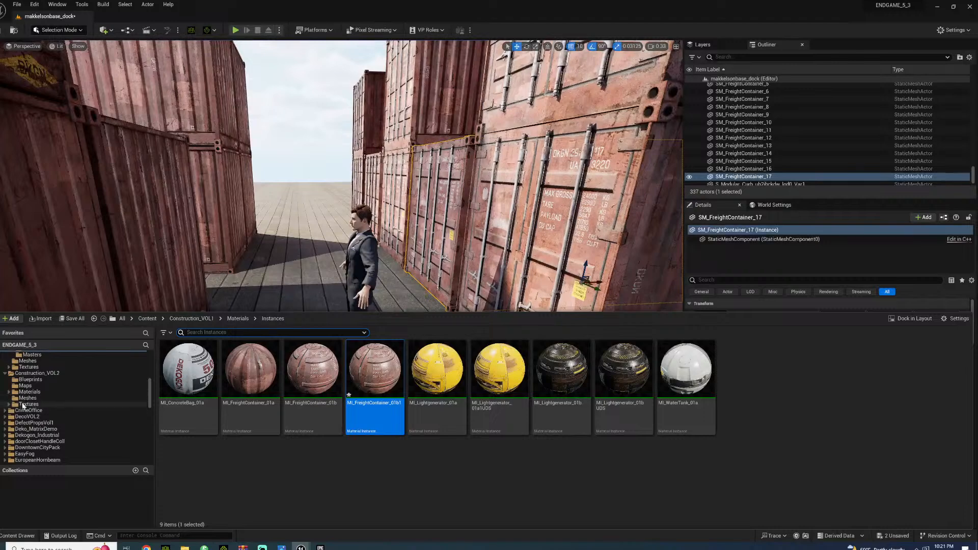
scroll(64, 438, "down", 5)
scroll(64, 439, "down", 3)
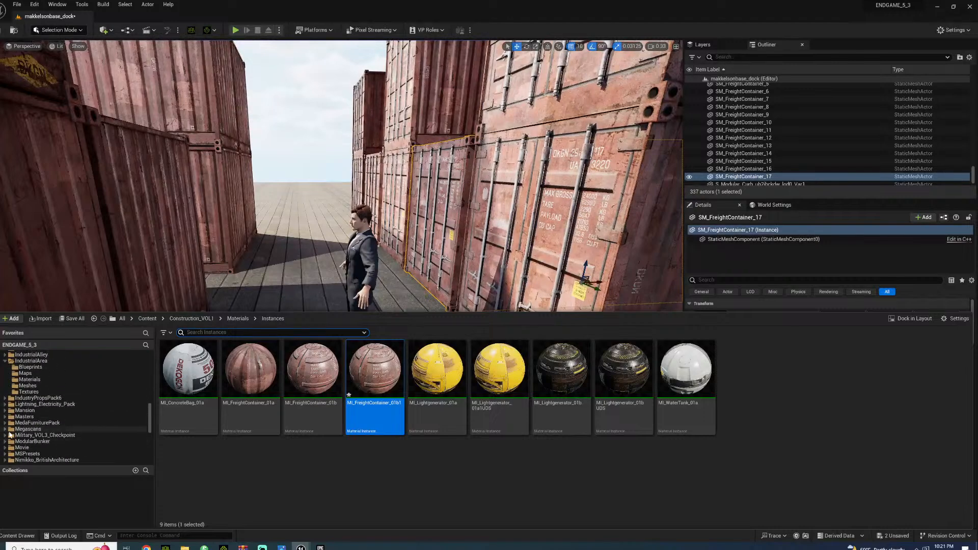
left_click(3, 430)
left_click(4, 430)
scroll(9, 408, "down", 2)
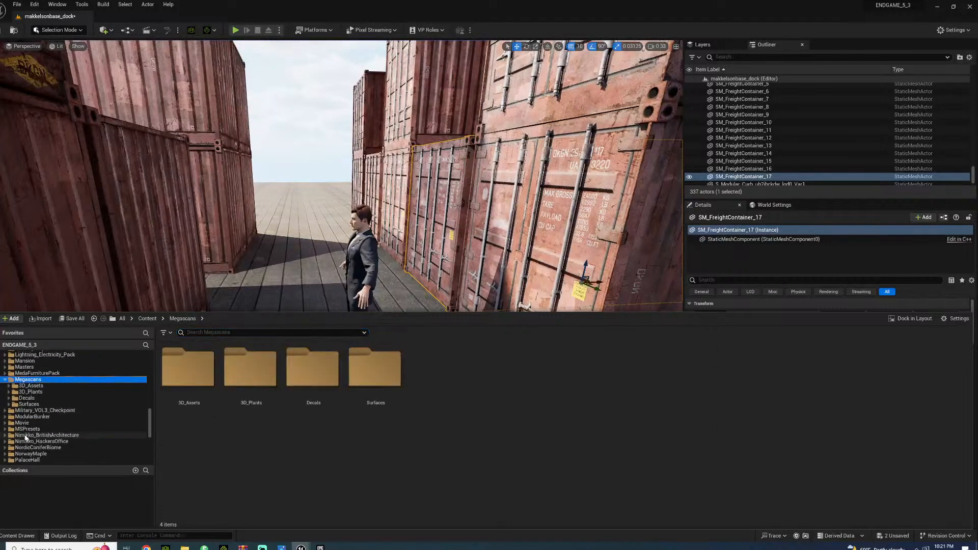
left_click(9, 399)
scroll(66, 416, "down", 2)
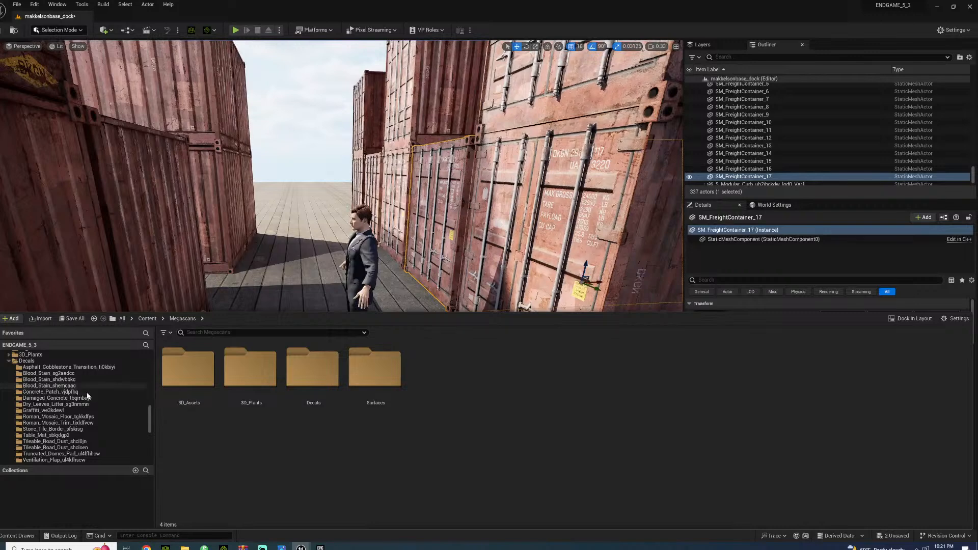
left_click(69, 398)
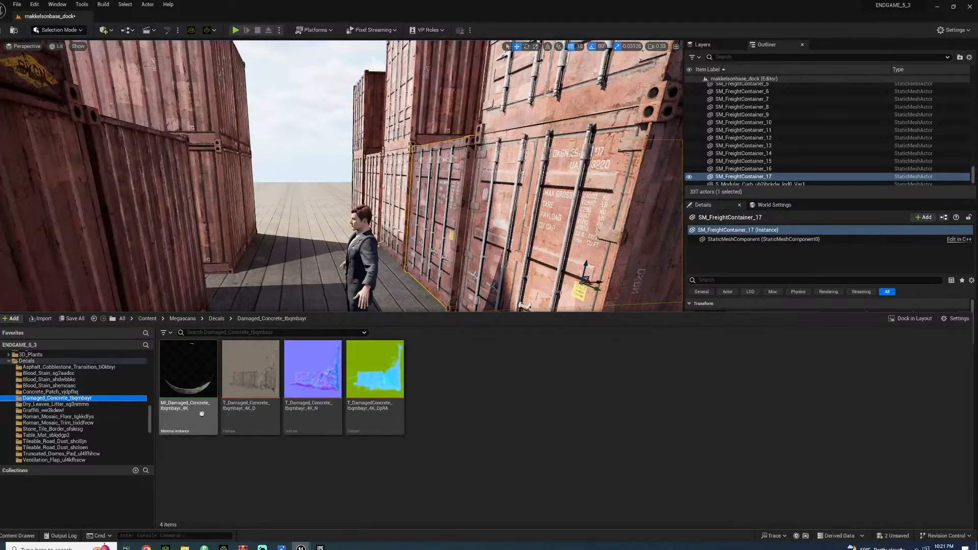
Try the MI_Damaged_Concrete_tbqmbayr_4K decal on the deck beside the character, rotate it, and delete it
left_click(189, 377)
left_click_drag(207, 310, 386, 339)
key("e")
left_click_drag(376, 349, 394, 363)
key("Delete")
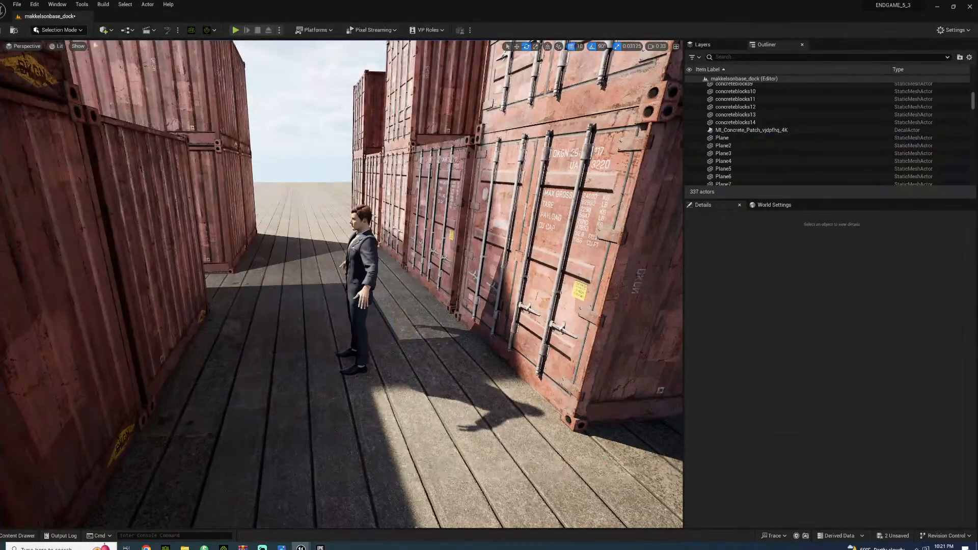
Reopen Bridge, find the Concrete Damage decal among the concrete damage assets, download it in High Quality and add it to the project
left_click(105, 29)
left_click(124, 61)
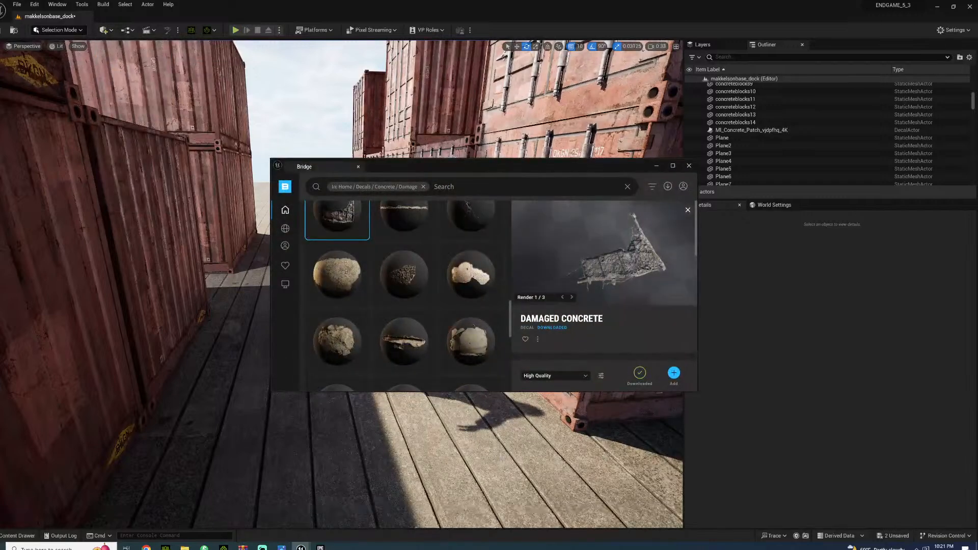
left_click(343, 282)
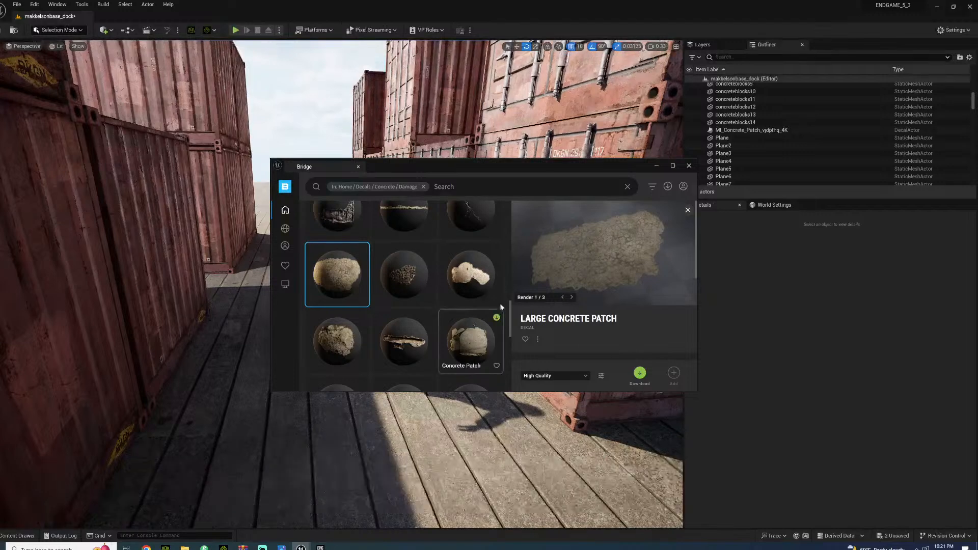
scroll(411, 300, "down", 5)
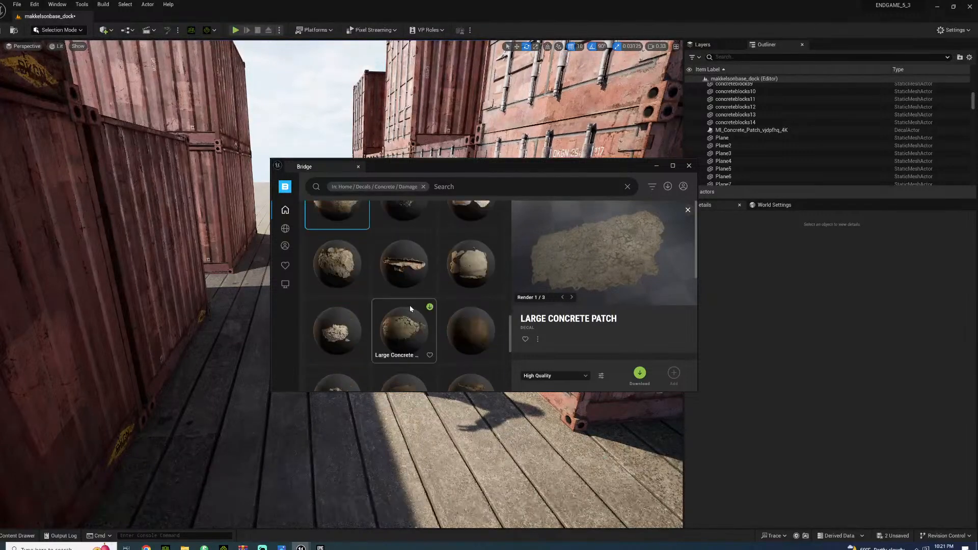
scroll(410, 309, "up", 2)
scroll(410, 309, "up", 3)
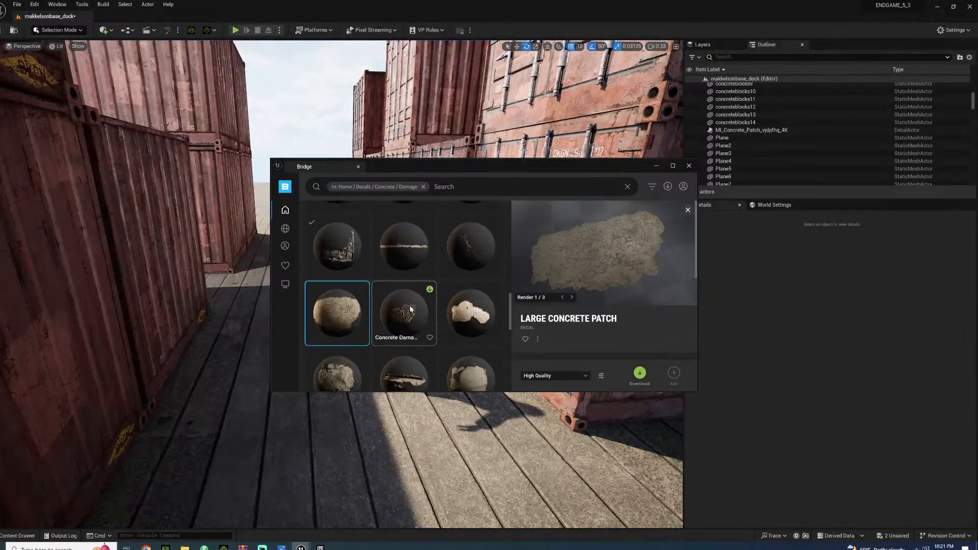
left_click(411, 341)
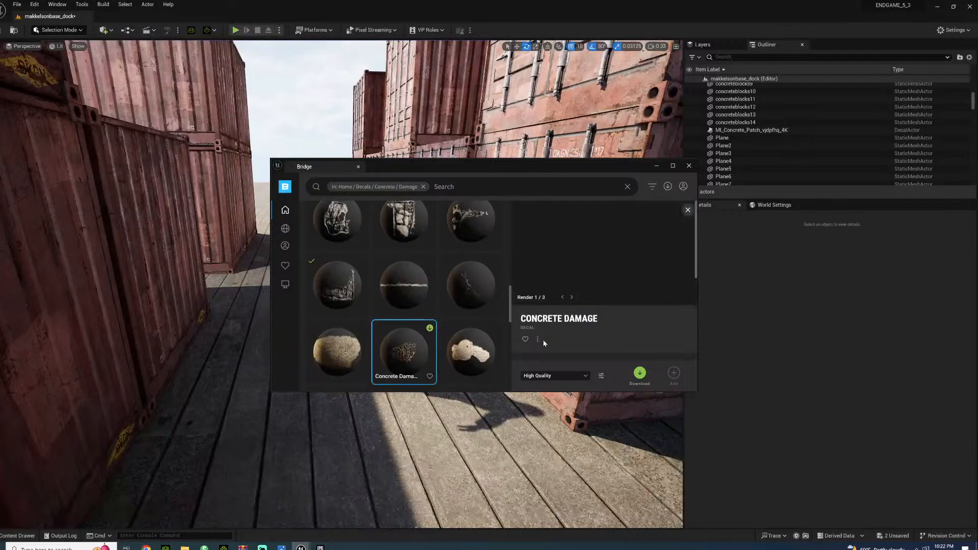
left_click(639, 374)
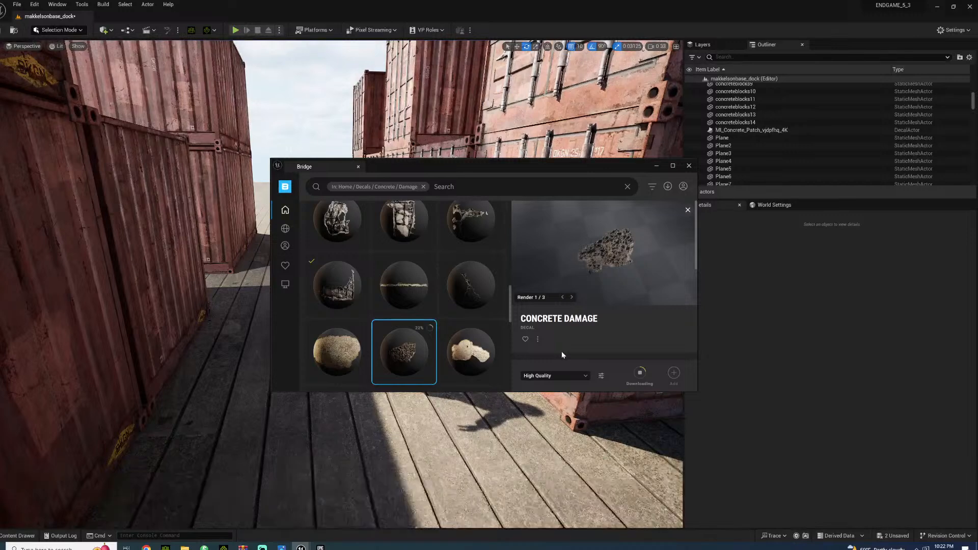
mouse_move(484, 348)
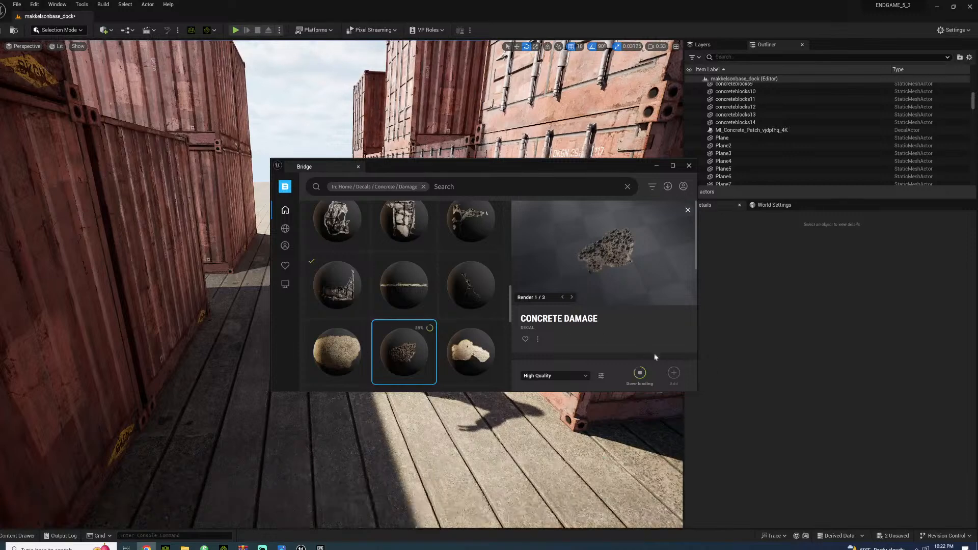
left_click(675, 373)
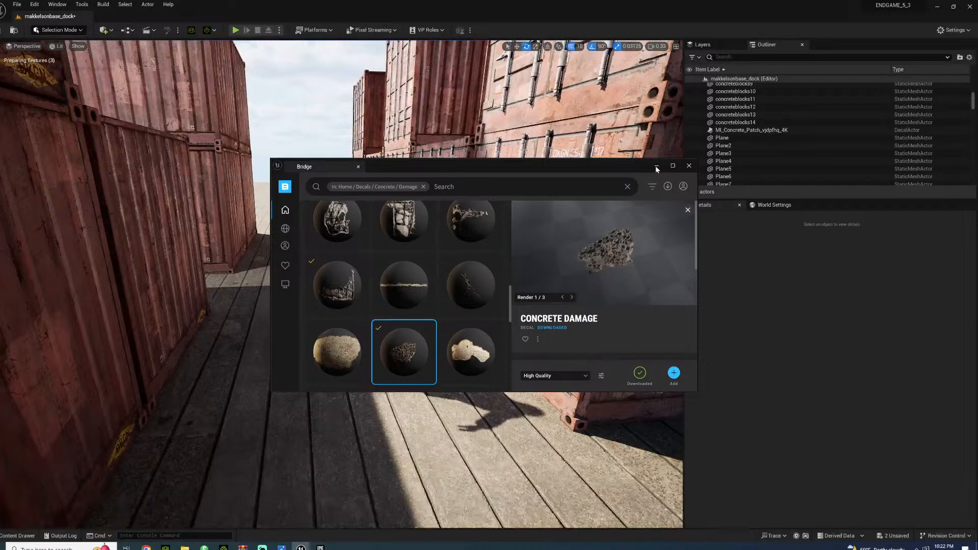
Place the MI_Concrete_Damage_sfcqmng_4K decal on the deck and move it to the near container's corner at X -180, Y -1690
left_click(657, 168)
left_click(31, 533)
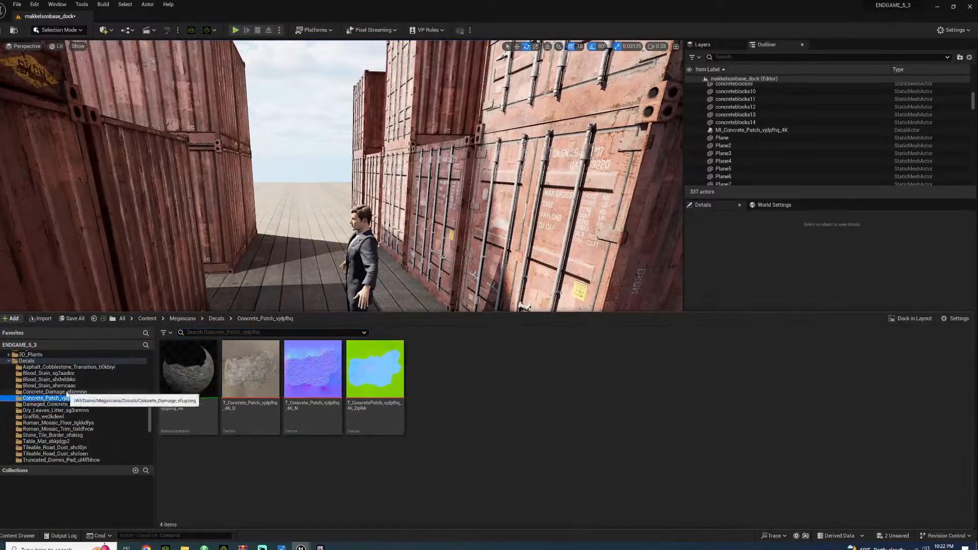
left_click(51, 392)
left_click_drag(188, 375, 388, 373)
right_click_drag(387, 374, 489, 406)
key("w")
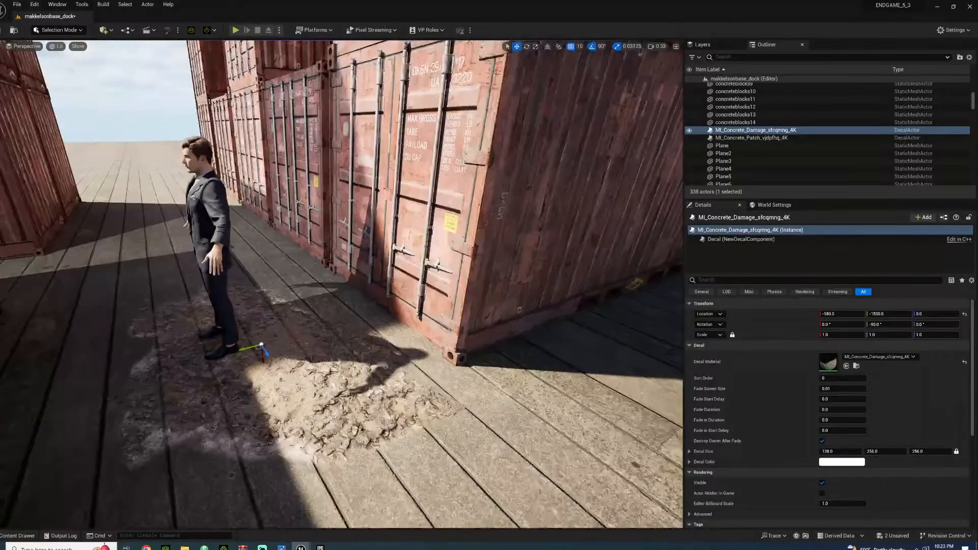
left_click_drag(248, 347, 379, 312)
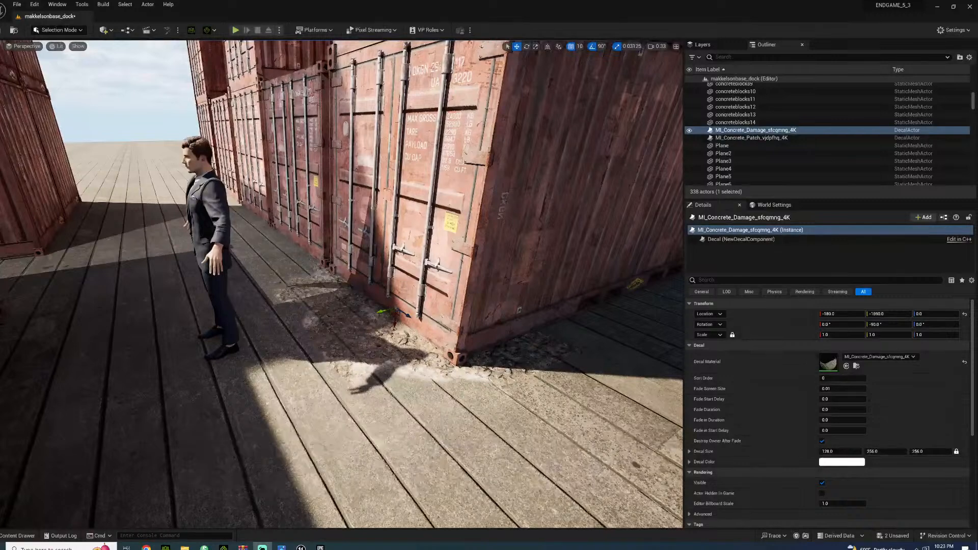
Inspect the concrete damage decal at the container's corner and the surrounding passage from several angles
key("alt+Tab")
key("alt+Tab")
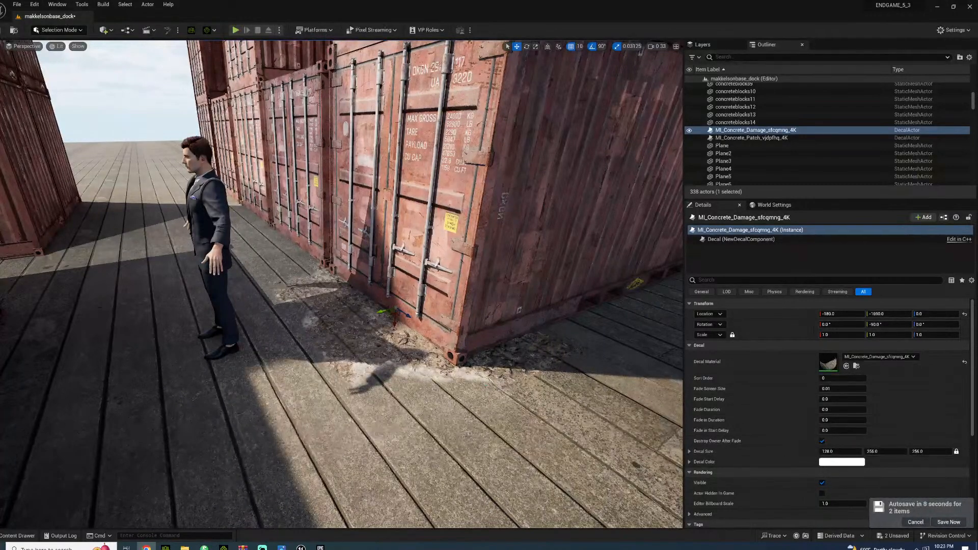
left_click_drag(407, 315, 443, 341)
left_click(337, 345)
right_click_drag(337, 345, 306, 298)
key("w")
key("s")
key("w")
key("s")
right_click_drag(275, 451, 147, 480)
key("w")
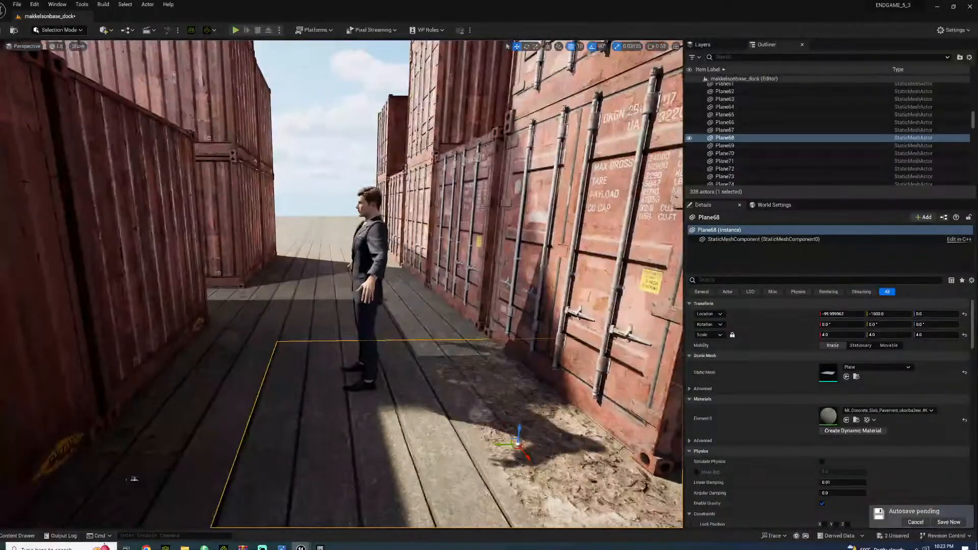
Browse the project content to the Small_pool_that_does_not_move folder inside the puddle folder
left_click(18, 535)
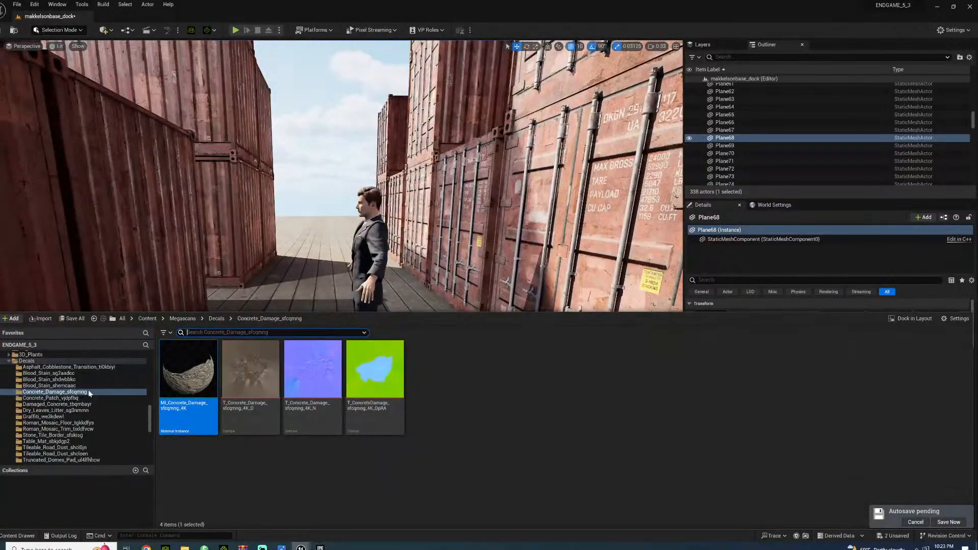
left_click(26, 361)
scroll(20, 420, "down", 5)
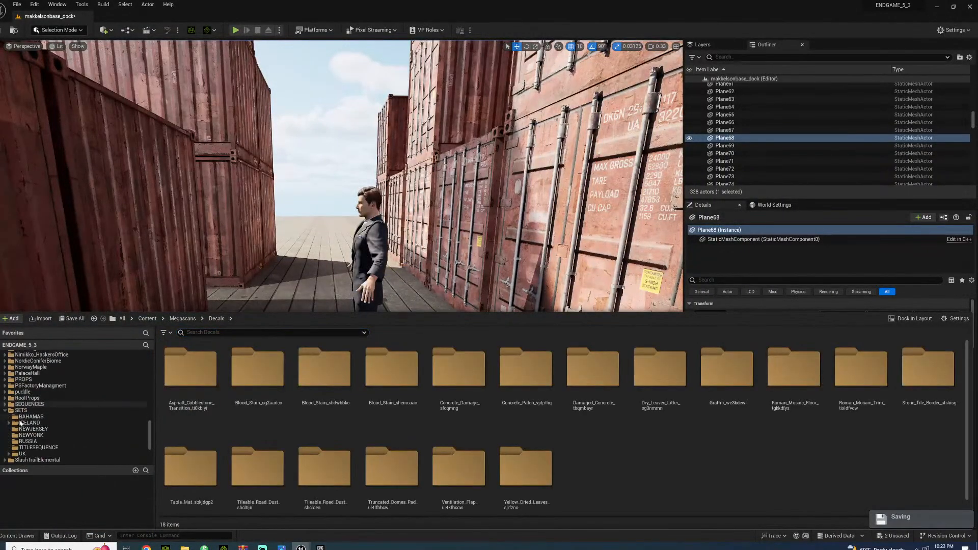
left_click(5, 392)
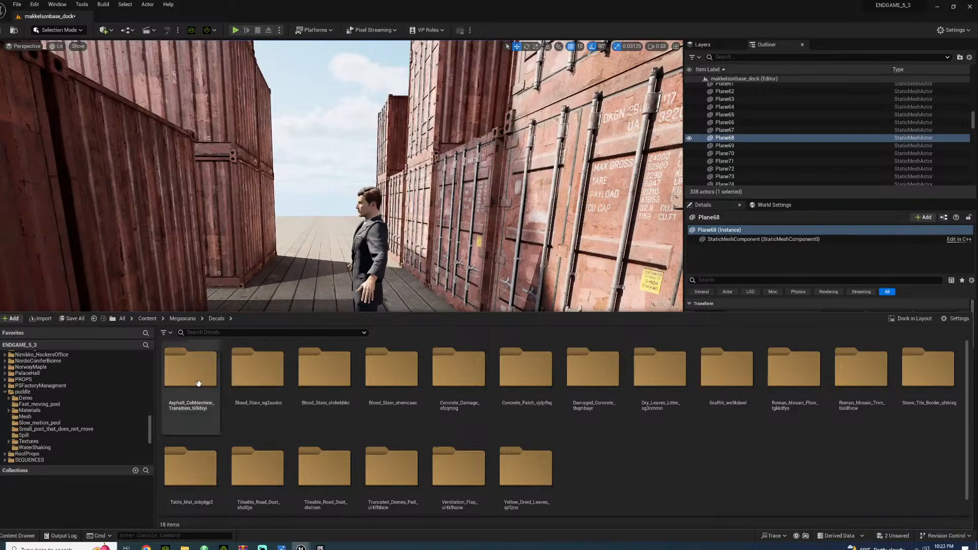
scroll(74, 436, "down", 10)
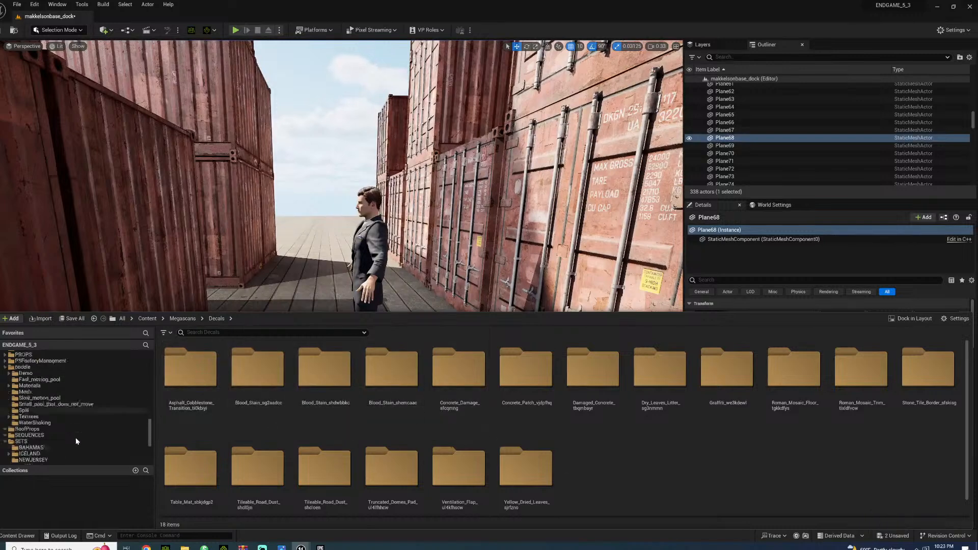
scroll(72, 433, "up", 6)
left_click(22, 418)
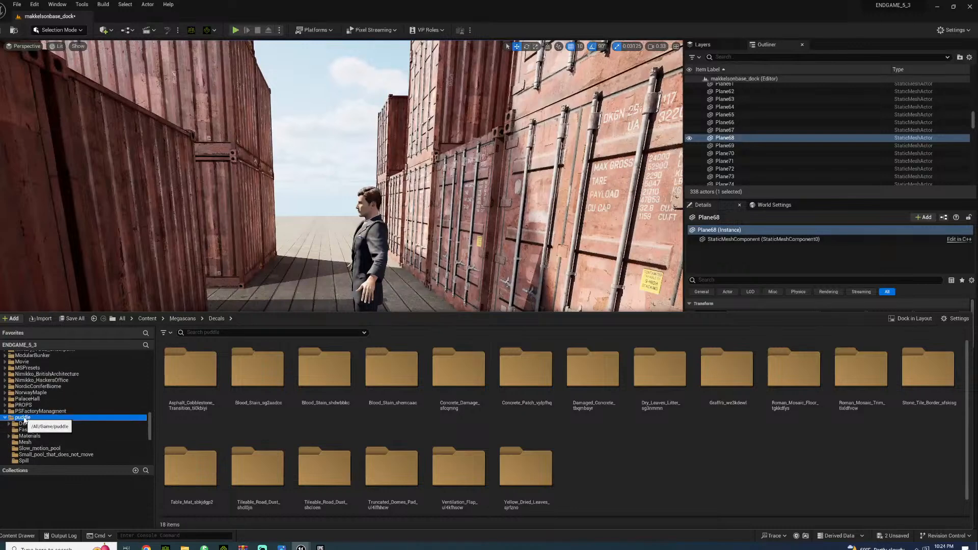
left_click(66, 454)
Place the Puddle_13_MI decal on the deck at the character's feet, rotating and moving it to X -160, Y -1480
left_click_drag(417, 375, 303, 356)
key("e")
right_click_drag(367, 351, 423, 375)
key("w")
left_click_drag(344, 352, 551, 459)
right_click_drag(474, 402, 310, 402)
left_click(480, 304)
right_click_drag(480, 303, 438, 257)
right_click_drag(364, 315, 354, 348)
left_click(305, 378)
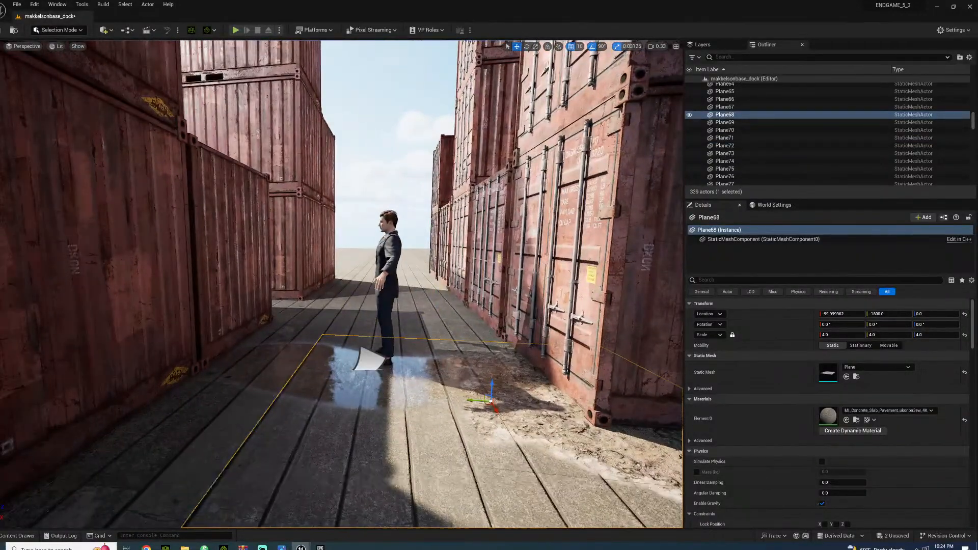
Rotate the puddle decal to about 299° and shift it toward the container's corner, at about X -147, Y -1578
left_click(368, 363)
key("e")
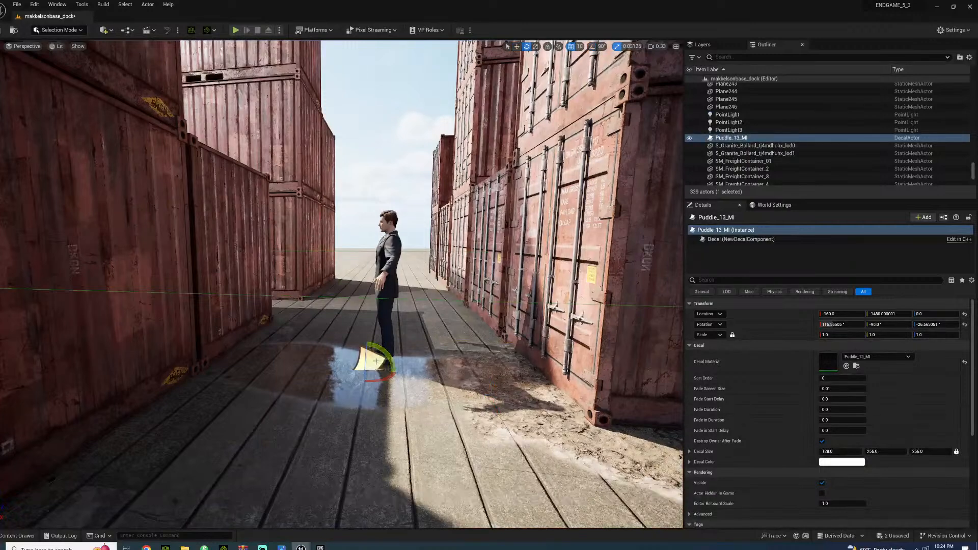
left_click_drag(388, 380, 368, 333)
right_click_drag(342, 285, 361, 257)
key("s")
key("w")
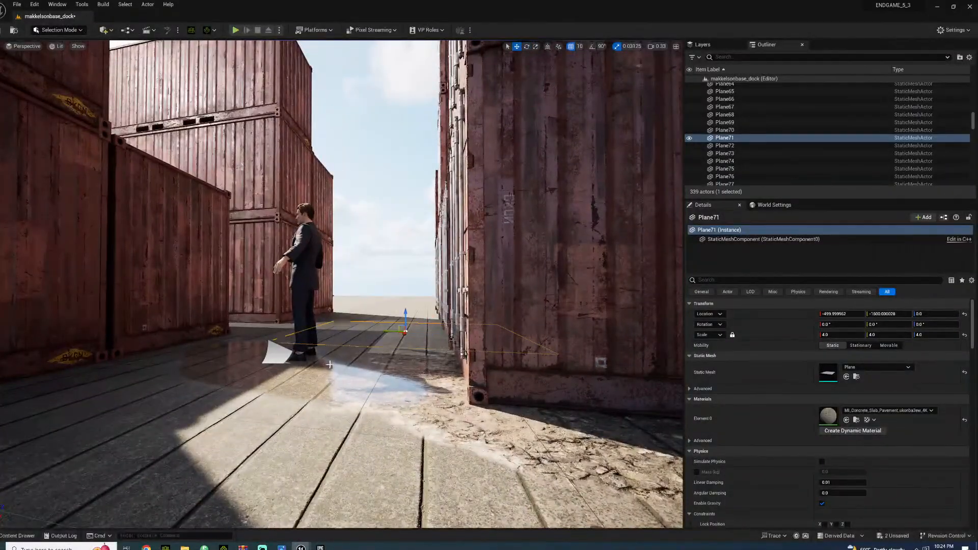
left_click(281, 359)
key("e")
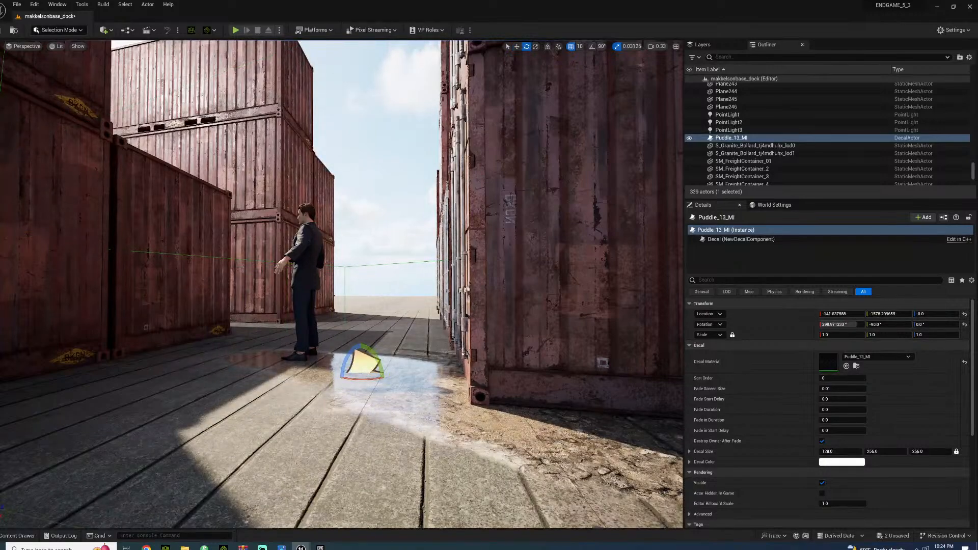
Inspect the puddle and debris decals around the character, the container passages and the weathered container side
left_click(342, 327)
mouse_move(342, 327)
right_mouse_down()
mouse_move(433, 362)
mouse_move(418, 341)
mouse_move(334, 318)
mouse_move(306, 334)
mouse_move(339, 344)
mouse_move(316, 327)
mouse_move(357, 328)
right_mouse_up()
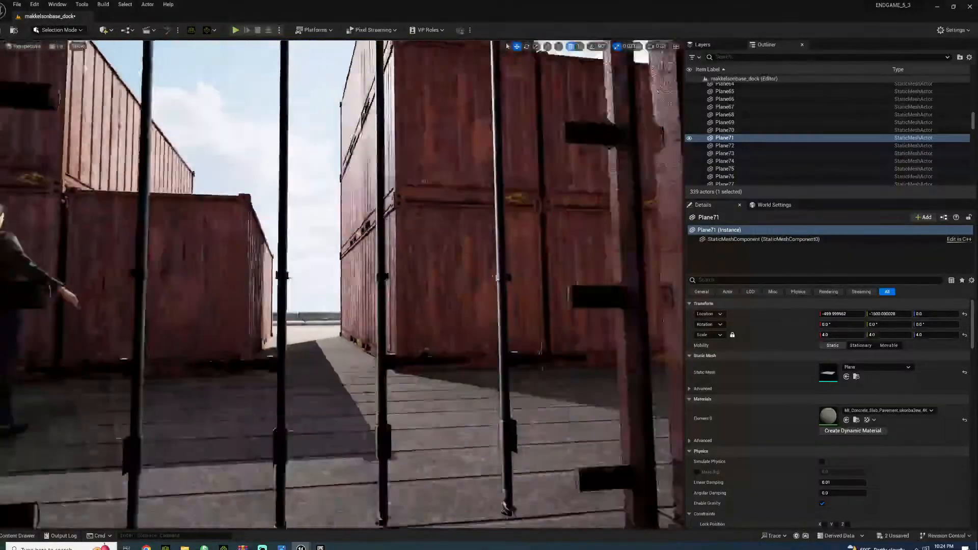
mouse_move(357, 329)
right_mouse_down()
mouse_move(380, 313)
mouse_move(356, 311)
mouse_move(352, 323)
right_mouse_up()
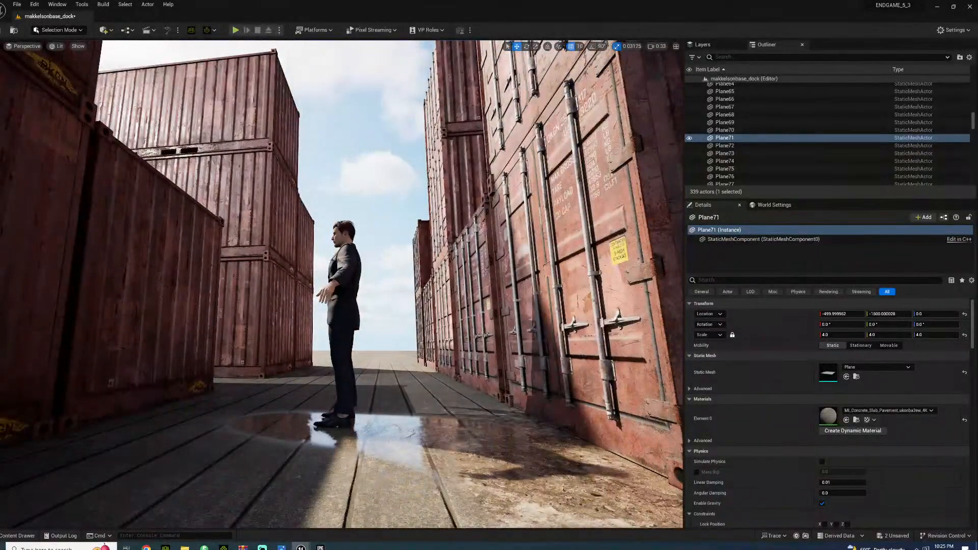
right_click_drag(551, 209, 580, 171)
right_click_drag(195, 189, 112, 268)
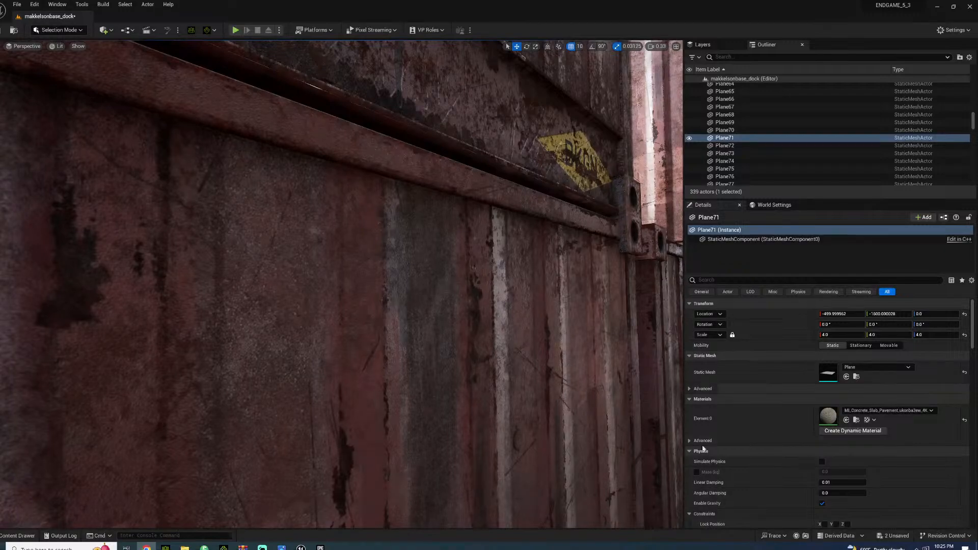
right_click_drag(247, 339, 168, 346)
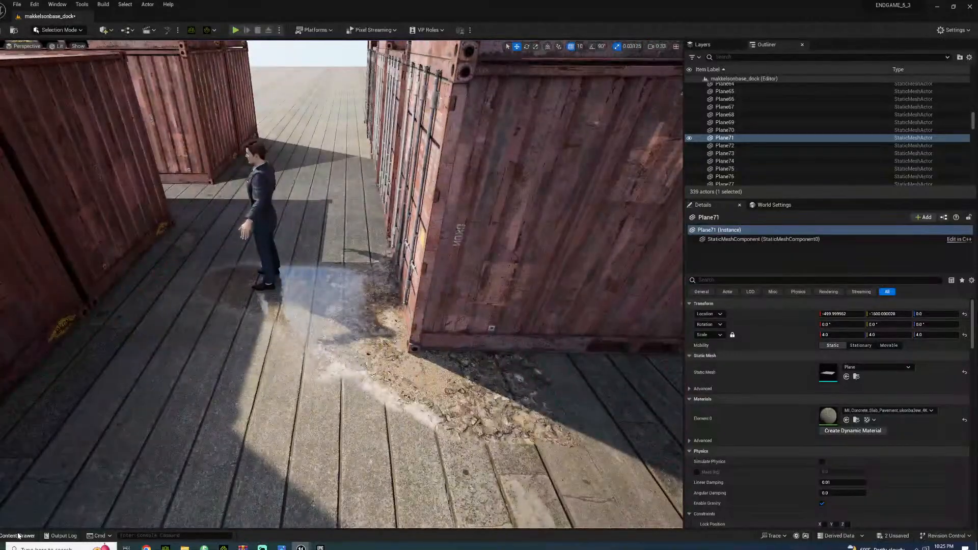
Browse the project content to the Concrete_Patch_vjdpfhq folder inside the Megascans Decals folder
left_click(17, 536)
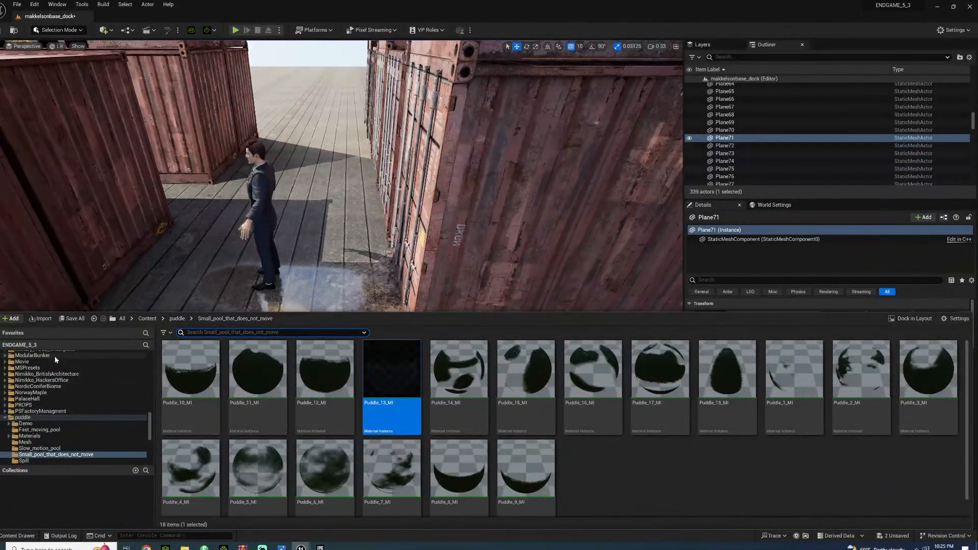
scroll(53, 363, "up", 4)
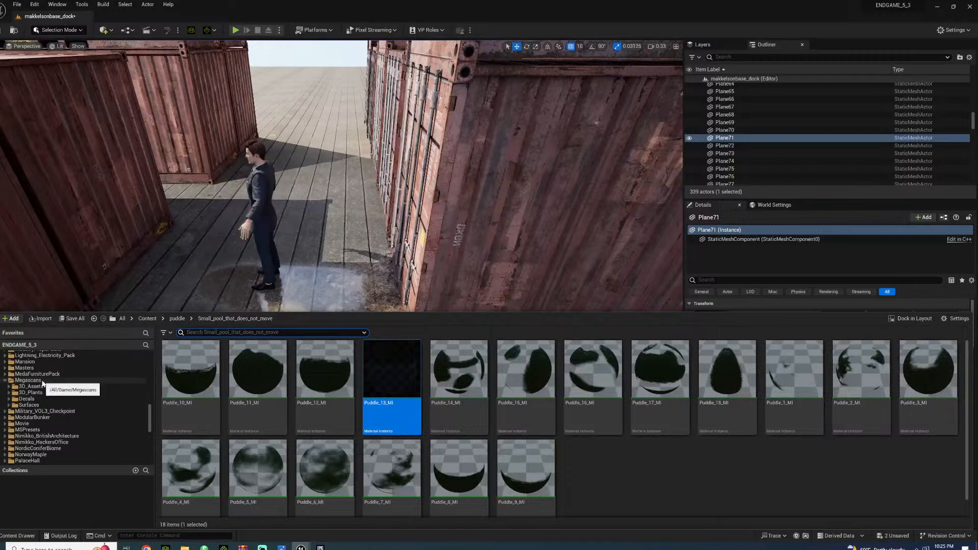
scroll(45, 402, "up", 4)
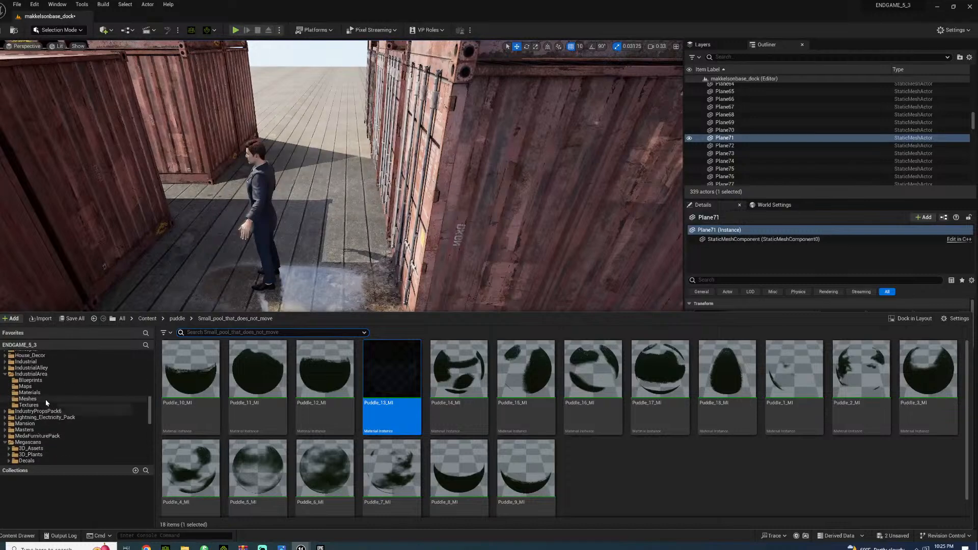
scroll(46, 403, "up", 6)
scroll(46, 404, "up", 5)
left_click(46, 411)
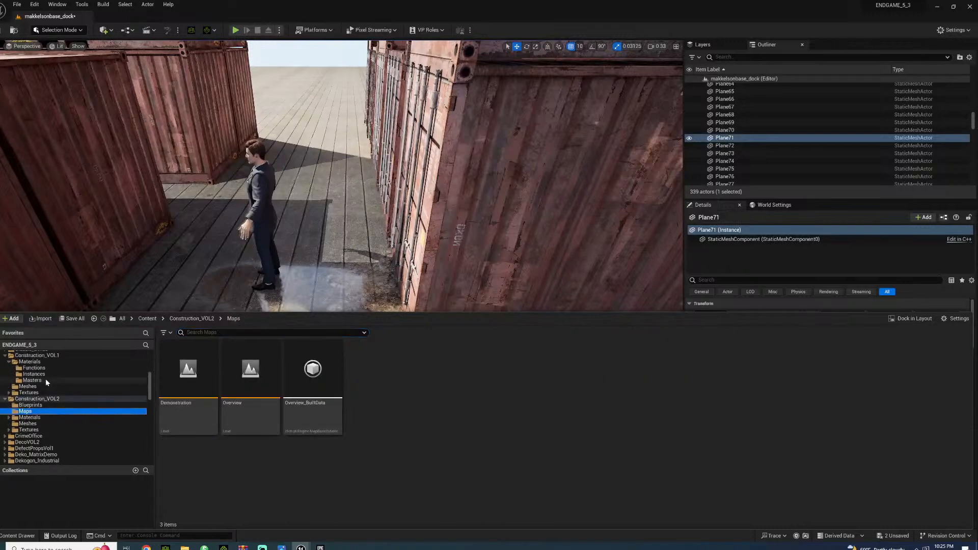
left_click(31, 381)
scroll(60, 432, "down", 6)
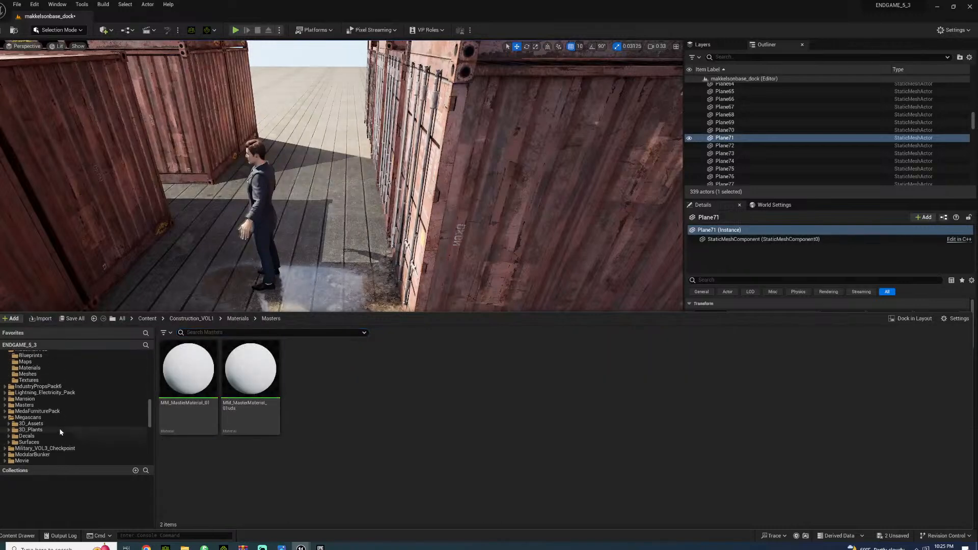
scroll(60, 433, "down", 2)
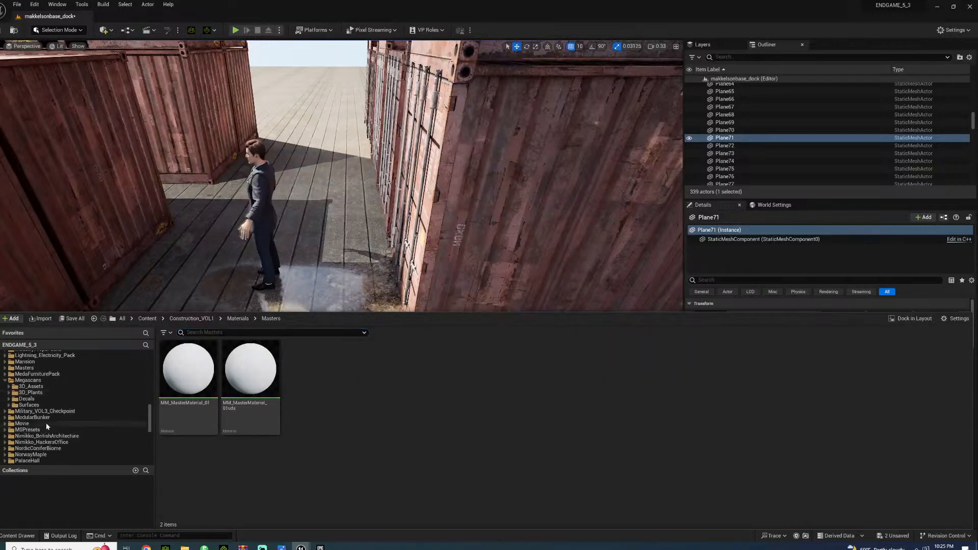
left_click(9, 399)
left_click(77, 430)
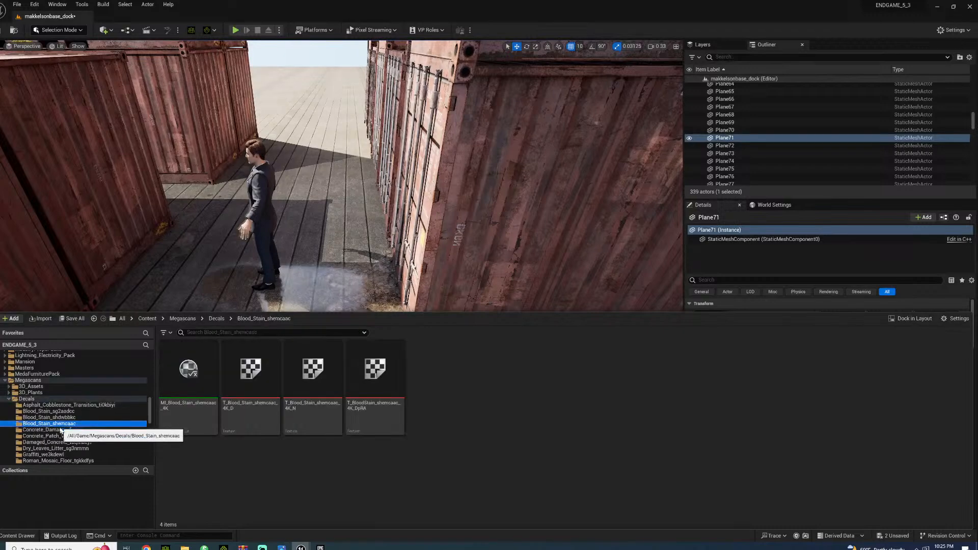
left_click(81, 436)
Place the MI_Concrete_Patch_vjdpfhq_4K decal on the deck between the containers and shift it to X -760, beside a container corner
left_click_drag(189, 369, 189, 188)
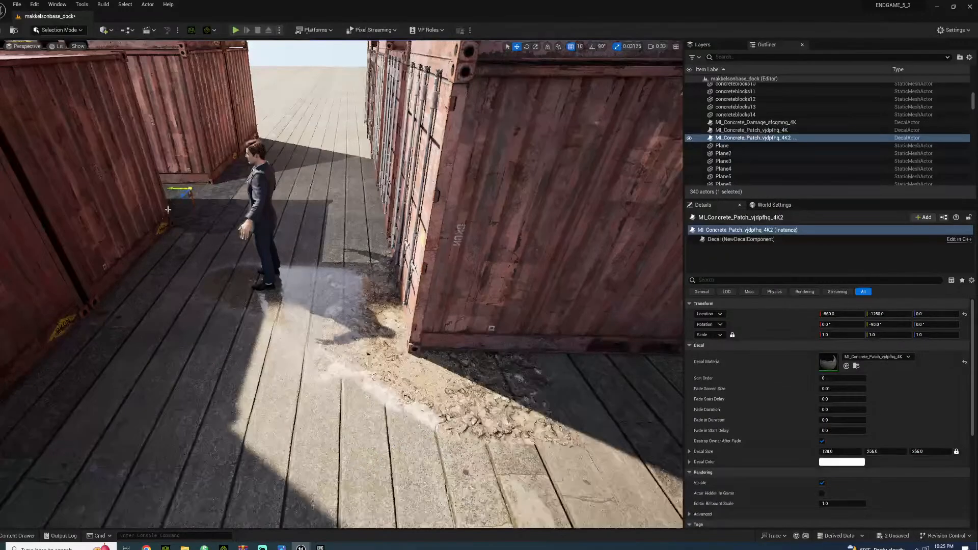
right_click_drag(190, 188, 168, 170)
key("w")
key("w")
mouse_move(267, 244)
right_mouse_down()
mouse_move(250, 250)
mouse_move(267, 244)
right_mouse_up()
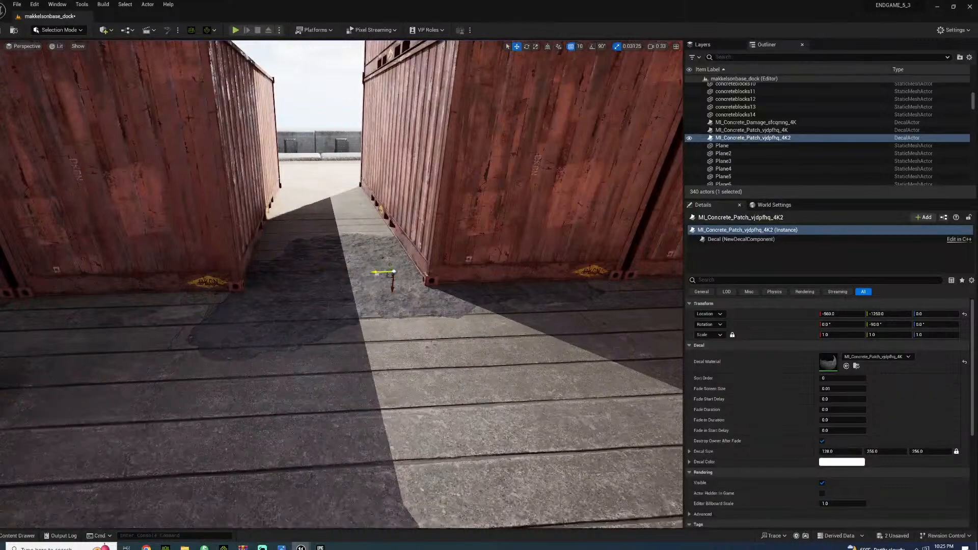
left_click_drag(393, 272, 627, 275)
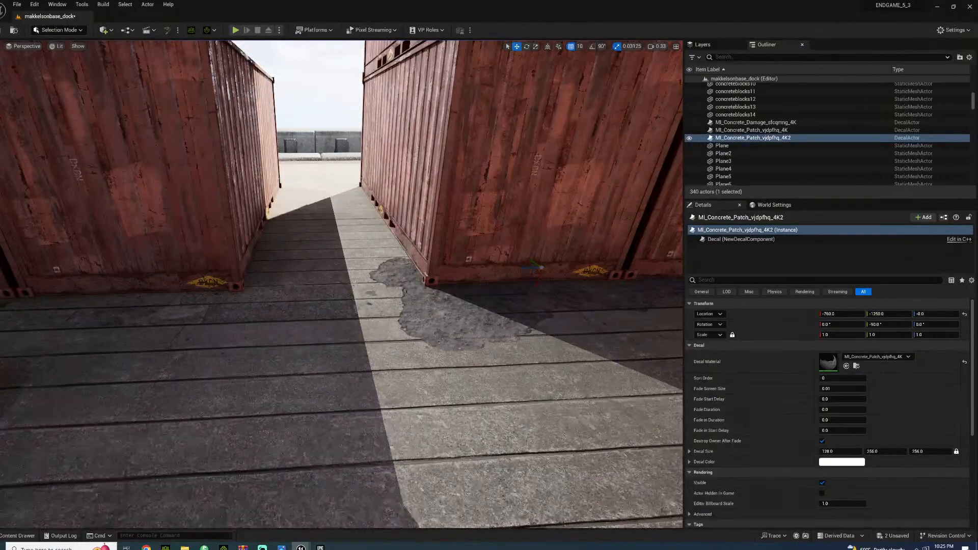
Inspect the concrete patch decal, the passages between the containers and the whole container stack from several sides and above
left_click(461, 318)
right_click_drag(461, 318, 592, 326)
key("w")
right_click_drag(346, 291, 346, 291)
key("s")
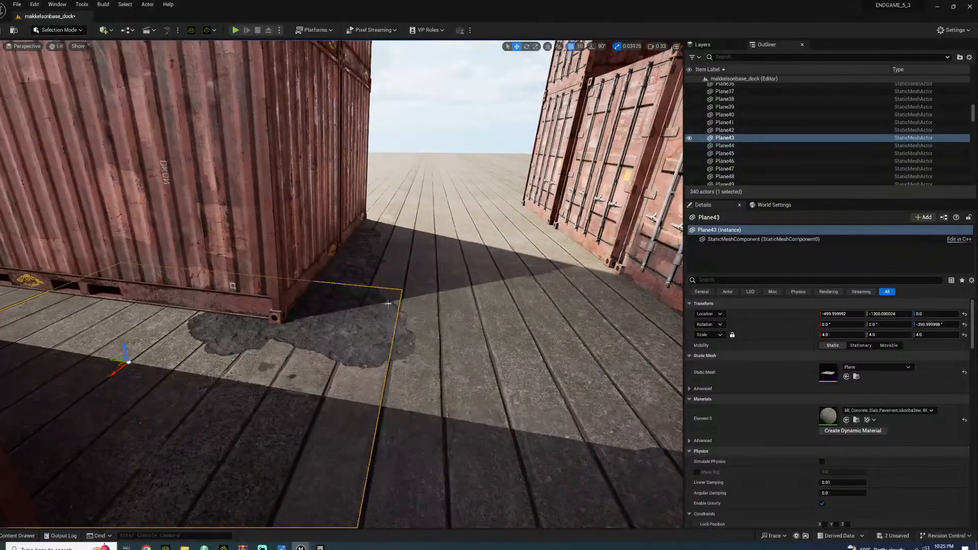
key("s")
right_click_drag(449, 244, 321, 229)
key("w")
key("s")
right_click_drag(331, 316, 314, 300)
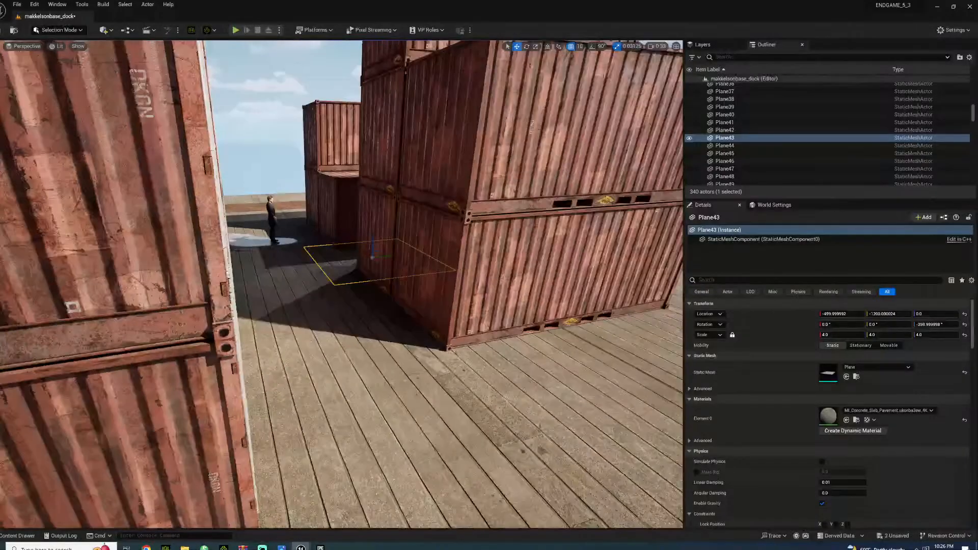
right_click_drag(377, 359, 444, 341)
right_click_drag(341, 285, 323, 309)
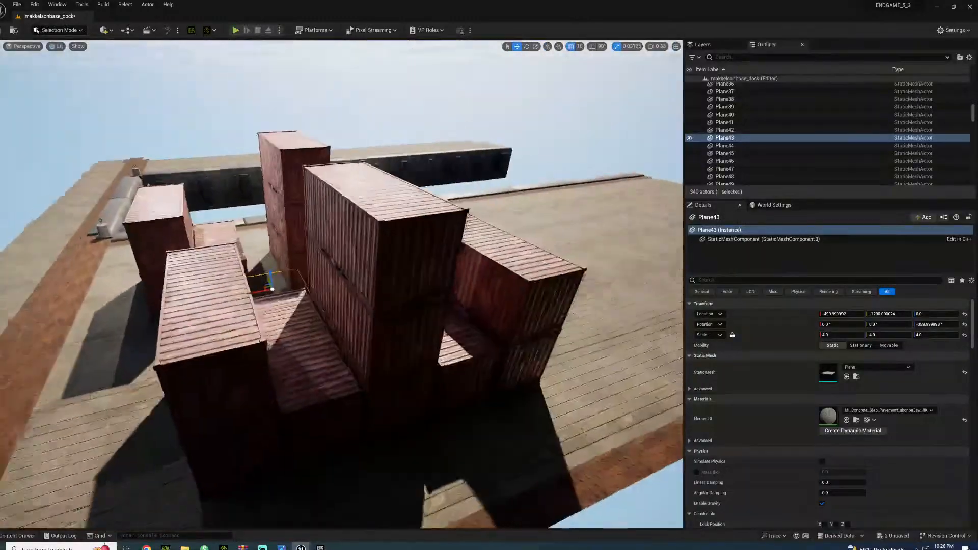
right_click_drag(324, 308, 362, 295)
Search the project content and then all content for "crane", and clear the search
left_click(3, 537)
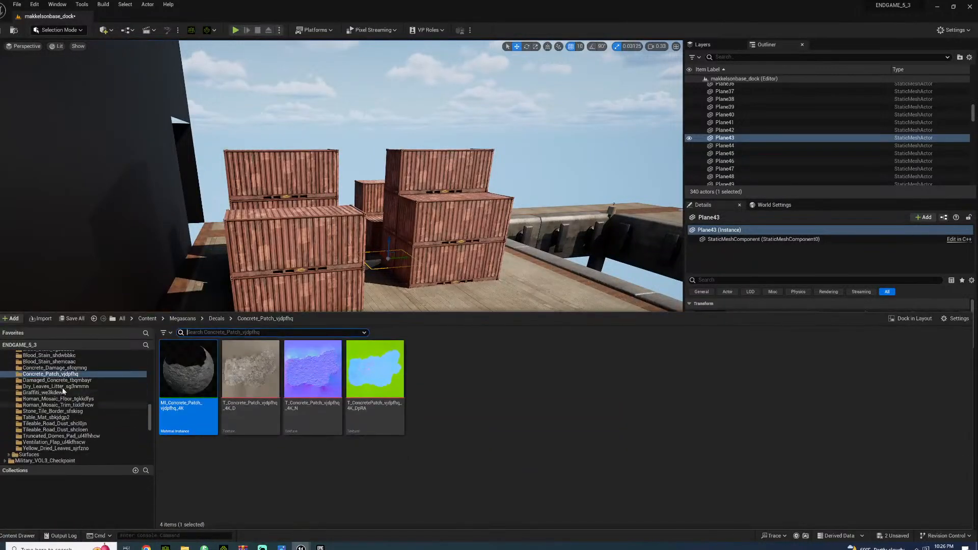
scroll(75, 402, "up", 1)
scroll(76, 402, "up", 5)
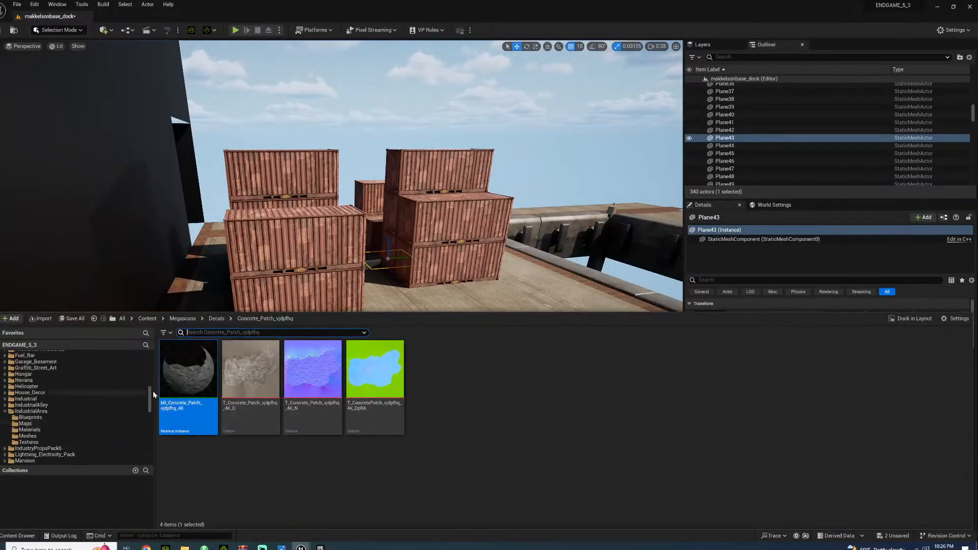
left_click_drag(151, 398, 154, 353)
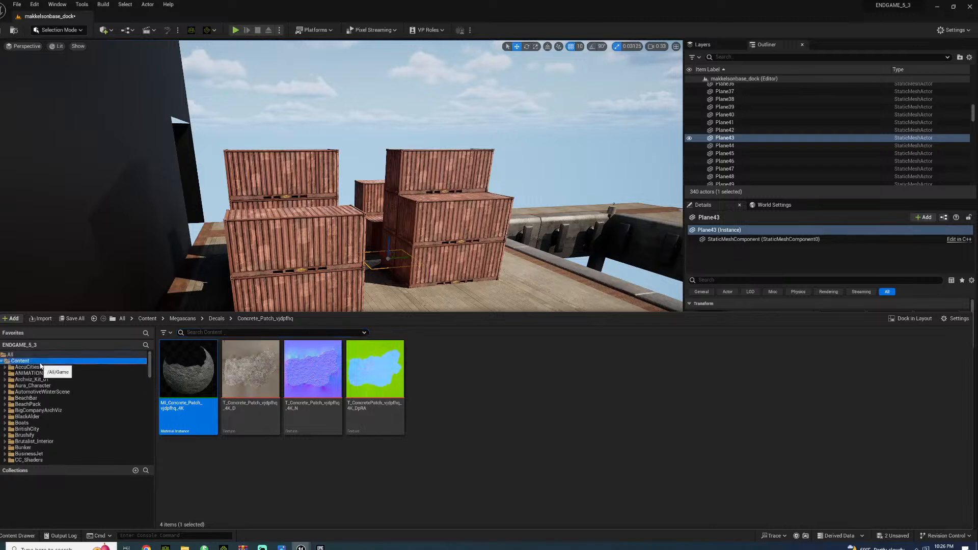
left_click(40, 363)
type("crane")
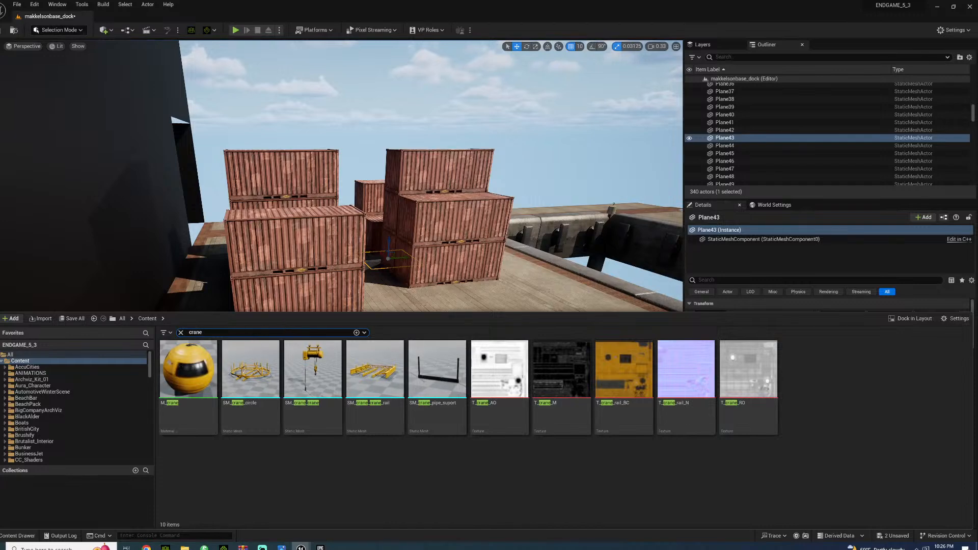
left_click(10, 355)
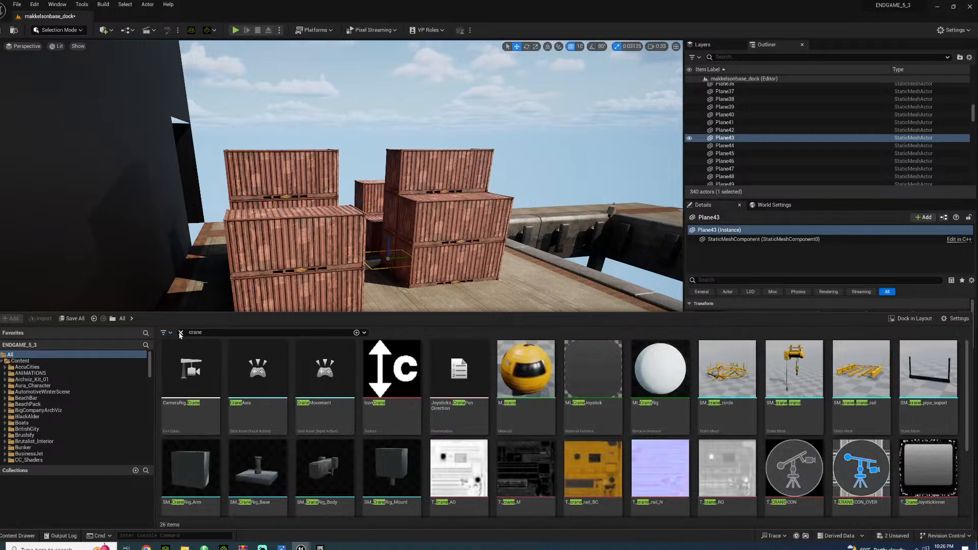
left_click(181, 332)
left_click(198, 292)
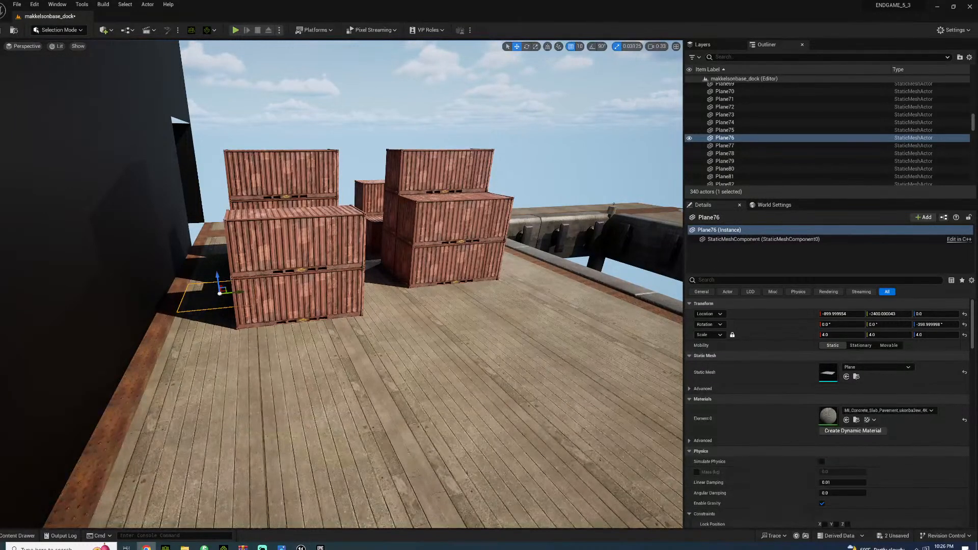
Add a plane shape beside the outer face of the dock's edge wall
right_click_drag(350, 305, 364, 236)
key("w")
key("d")
key("e")
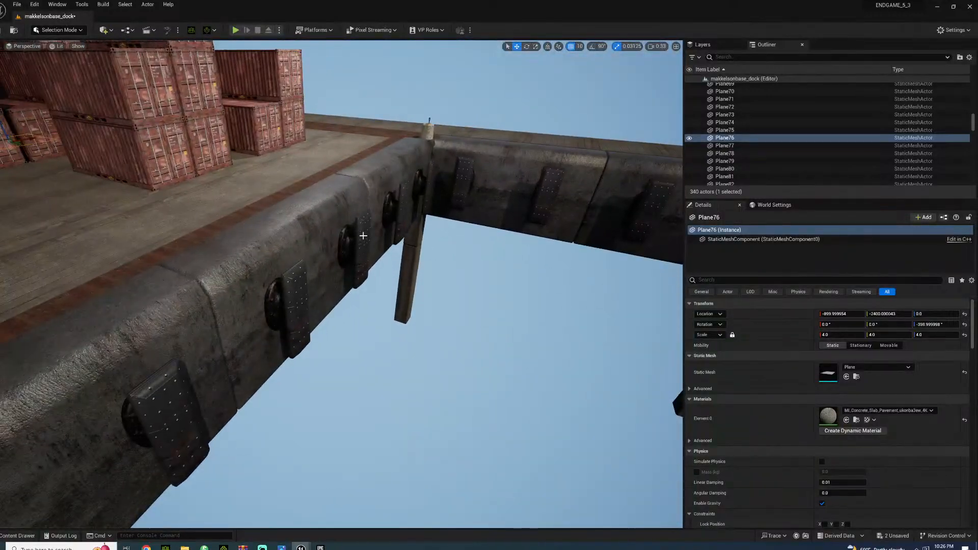
left_click(111, 28)
mouse_move(144, 92)
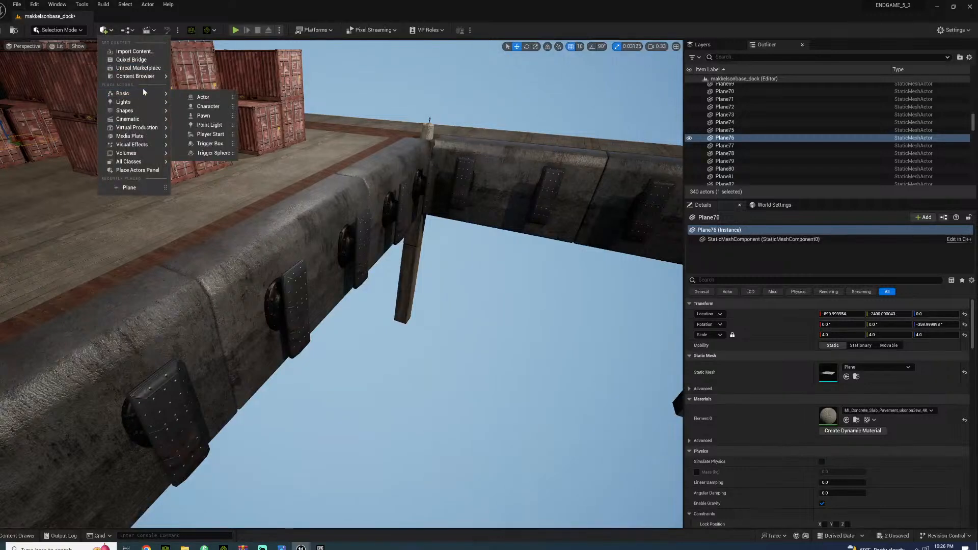
mouse_move(127, 111)
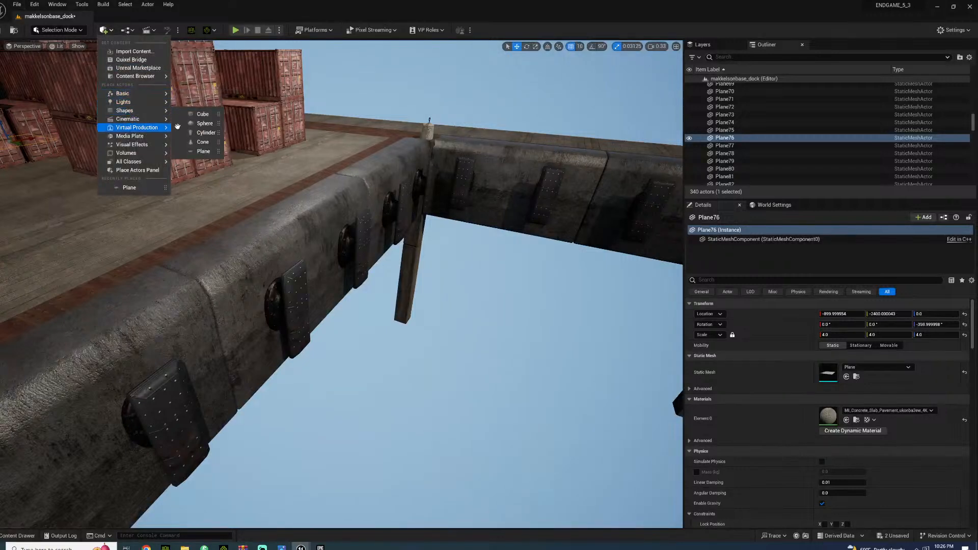
left_click(206, 151)
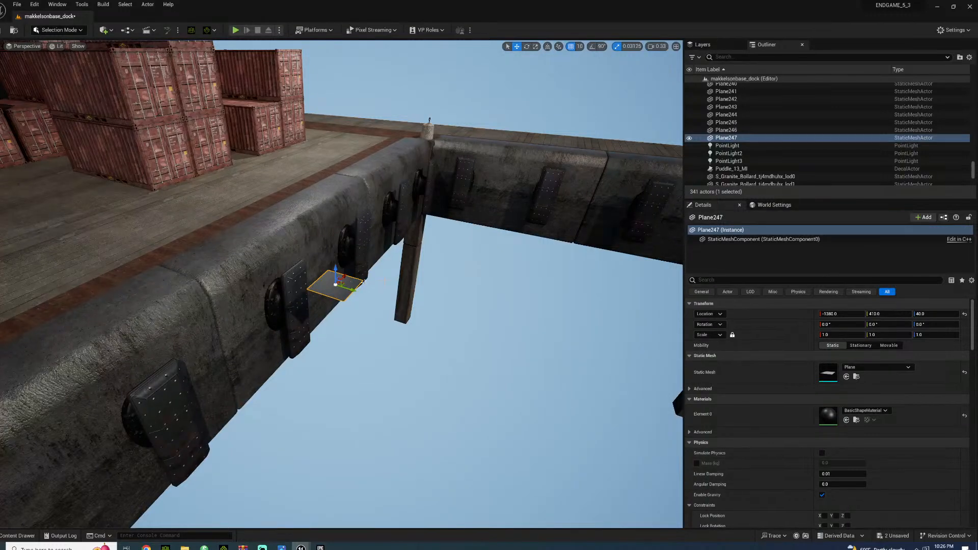
Stand the new plane upright at 90° about X, move it to Y 10 and scale it uniformly to 8
left_click(592, 46)
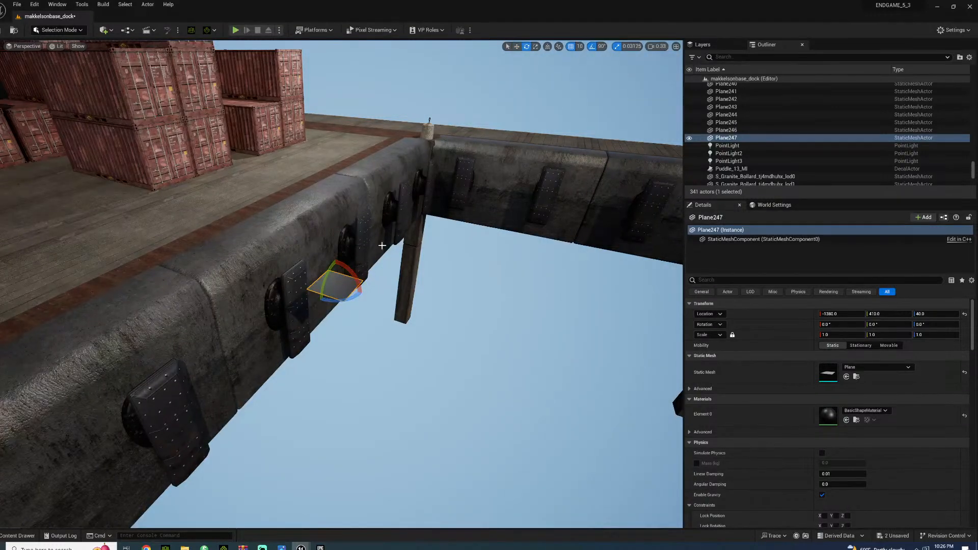
left_click_drag(335, 261, 228, 272)
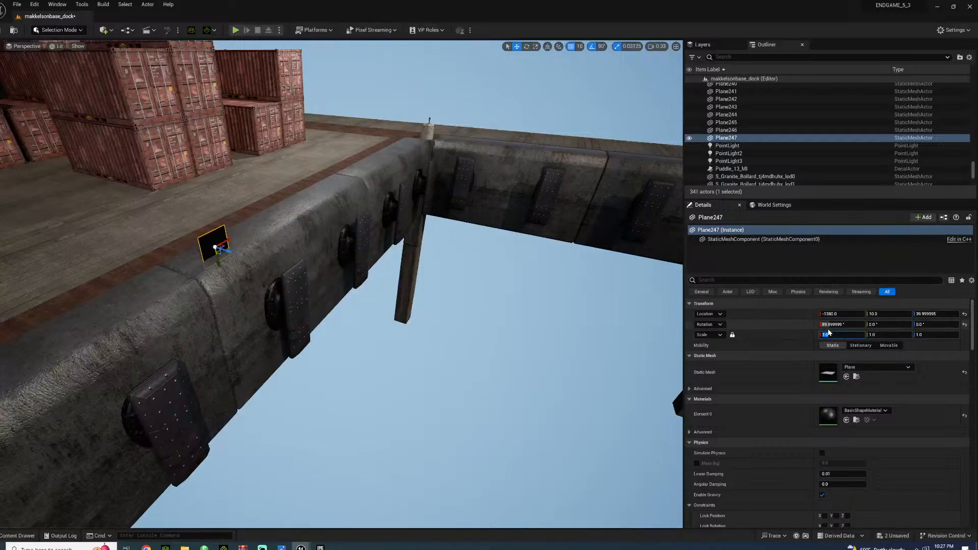
type("8")
key("Return")
Lower the plane beneath the dock's edge wall to Z -930 and set the position grid snap to 100
left_click_drag(219, 262, 261, 458)
right_click_drag(330, 425, 285, 327)
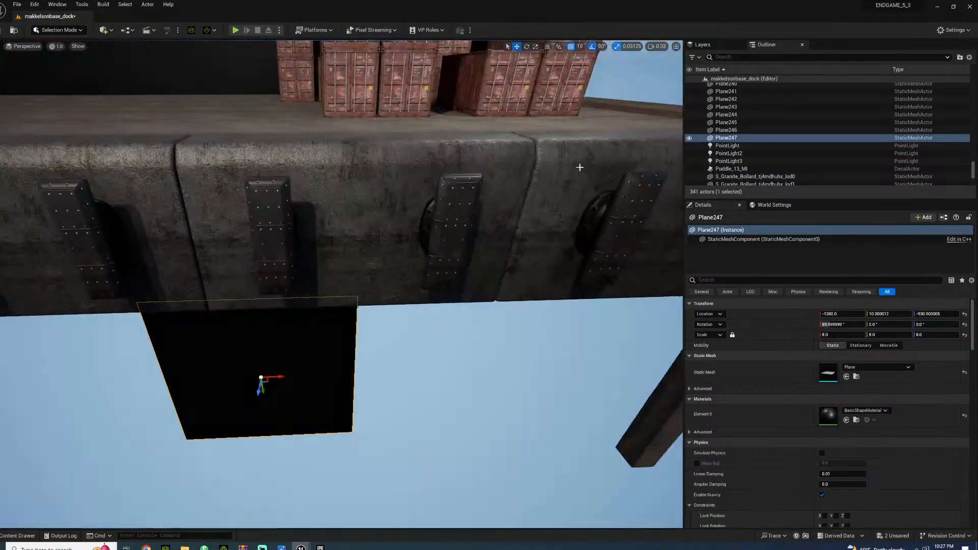
left_click(580, 46)
left_click(591, 100)
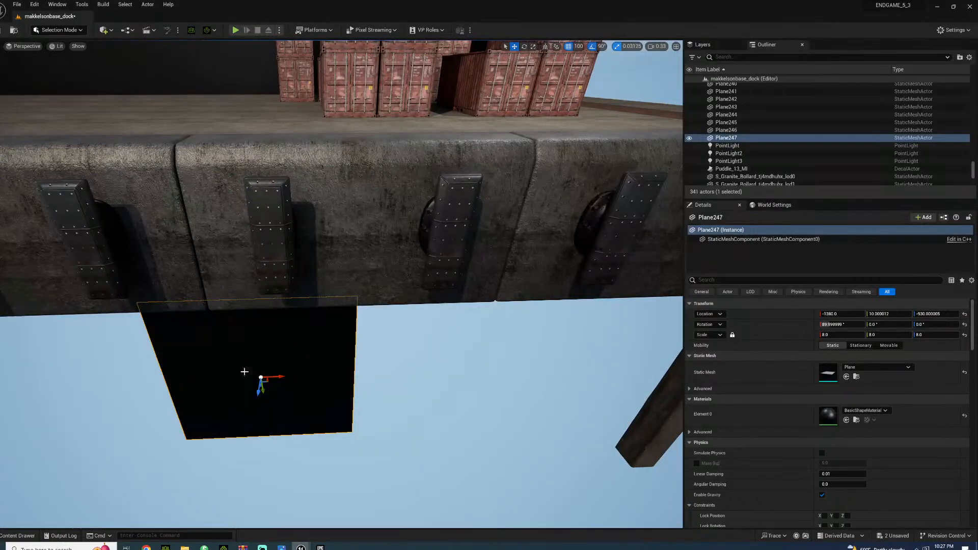
Browse the project content to the Concrete_Pavement_vcigedc folder inside the Megascans Surfaces folder
left_click(15, 536)
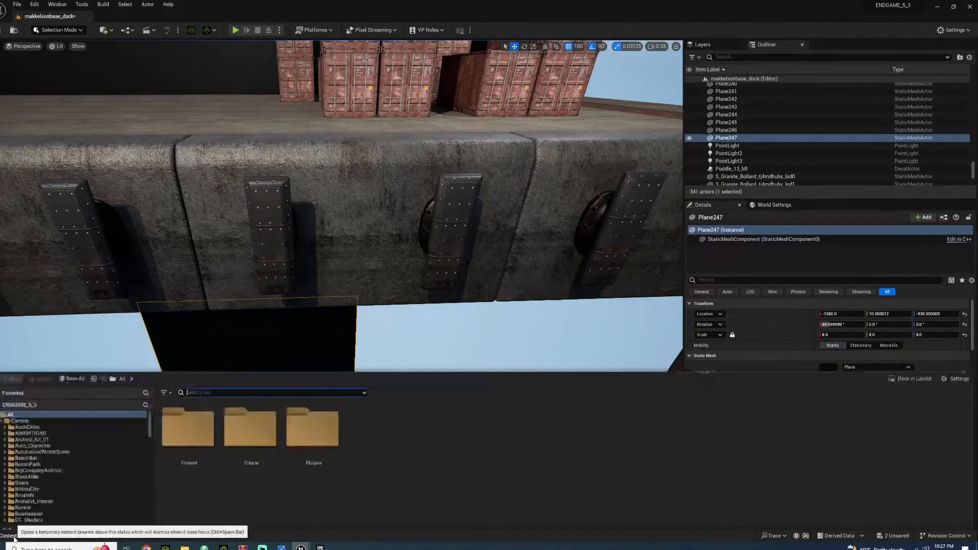
scroll(56, 434, "down", 10)
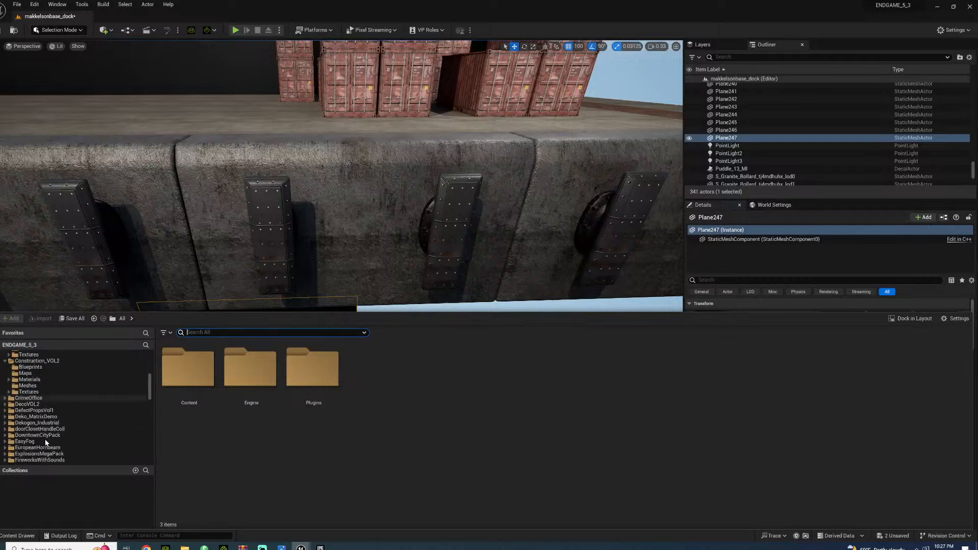
scroll(44, 441, "down", 8)
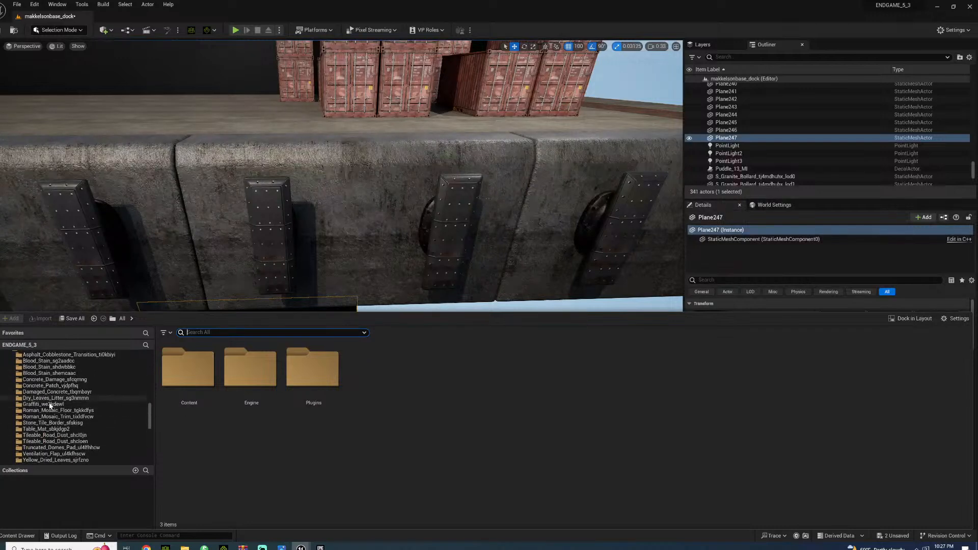
scroll(28, 435, "down", 1)
left_click(9, 417)
scroll(51, 405, "down", 4)
left_click(67, 398)
left_click(77, 392)
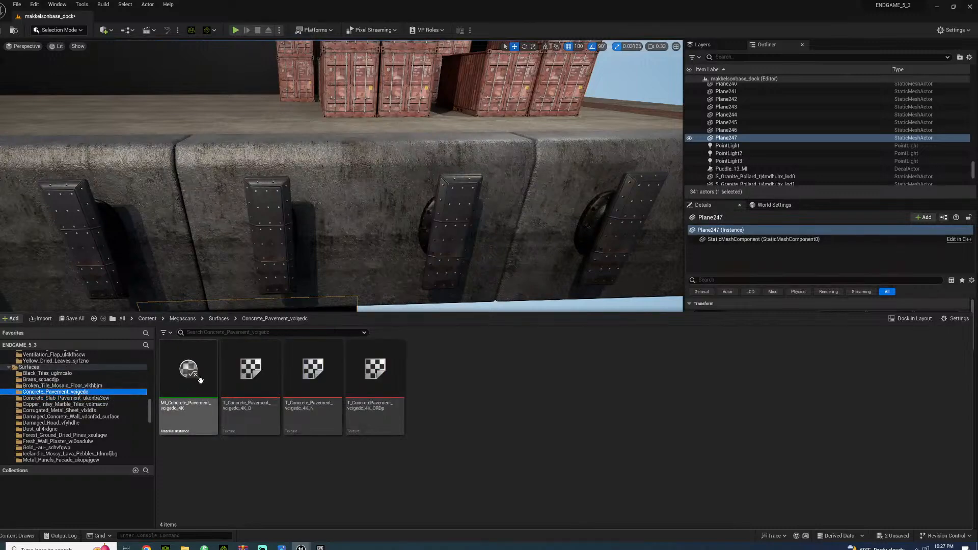
Apply the MI_Concrete_Pavement_vcigedc_4K material to the upright plane below the dock wall
right_click_drag(221, 260, 235, 296)
left_click(18, 536)
left_click_drag(188, 377, 254, 266)
mouse_move(254, 266)
right_mouse_down()
mouse_move(255, 219)
mouse_move(254, 265)
right_mouse_up()
Duplicate the concrete plane twice toward the dock's corner post, ending at X 220, and twice in the opposite direction
left_click_drag(280, 379, 484, 382, "alt")
left_click_drag(430, 343, 534, 317, "alt")
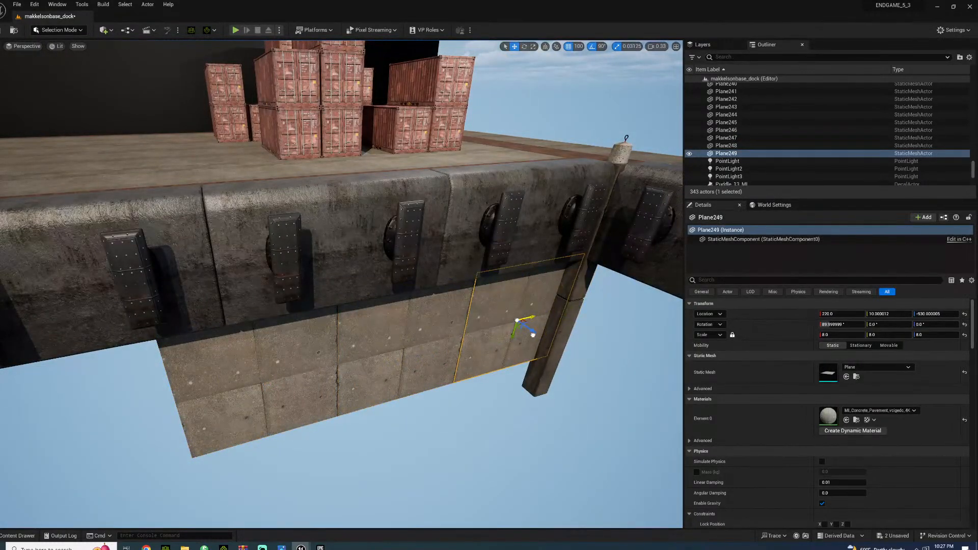
left_click(249, 372)
right_click_drag(248, 372, 301, 359)
left_click_drag(295, 362, 111, 387, "alt")
right_click_drag(112, 386, 196, 367)
left_click_drag(275, 310, 120, 339, "alt")
right_click_drag(119, 339, 297, 296)
Duplicate the two endmost concrete planes together further along under the wall, with the outer copy at X -4580
left_click(406, 273, "ctrl")
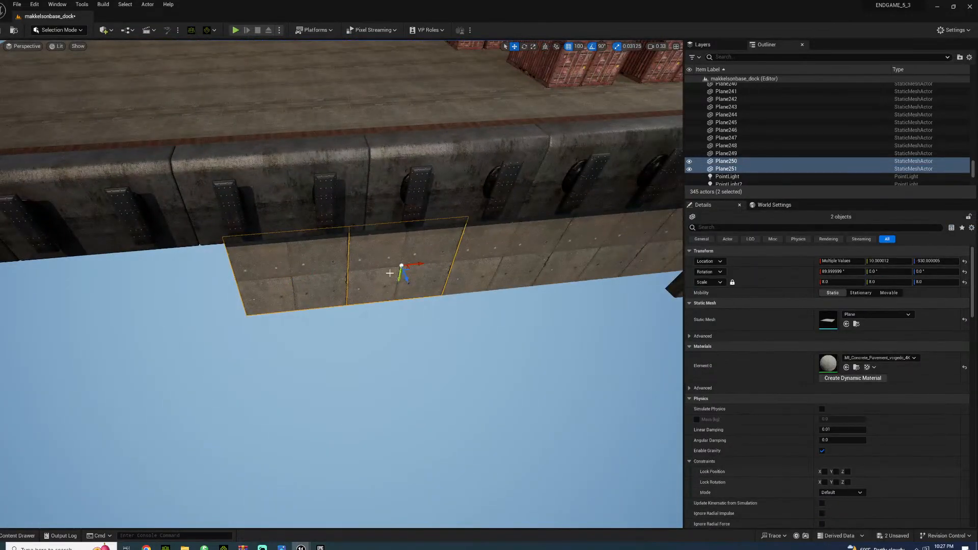
left_click_drag(422, 264, 33, 305, "alt")
right_click_drag(32, 306, 216, 294)
Move the outermost concrete plane away from the row to X -5080 and set its scale to 10
left_click(216, 294)
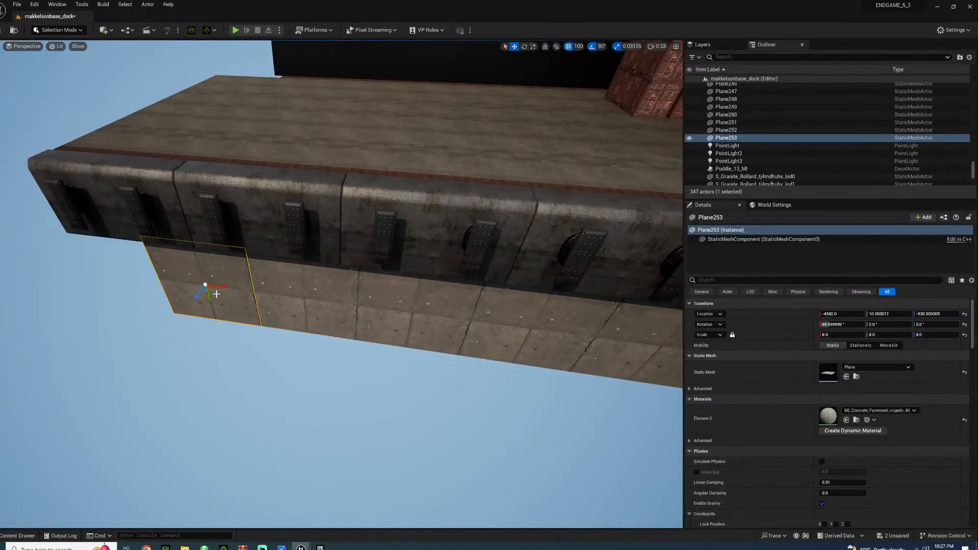
left_click_drag(219, 288, 132, 288)
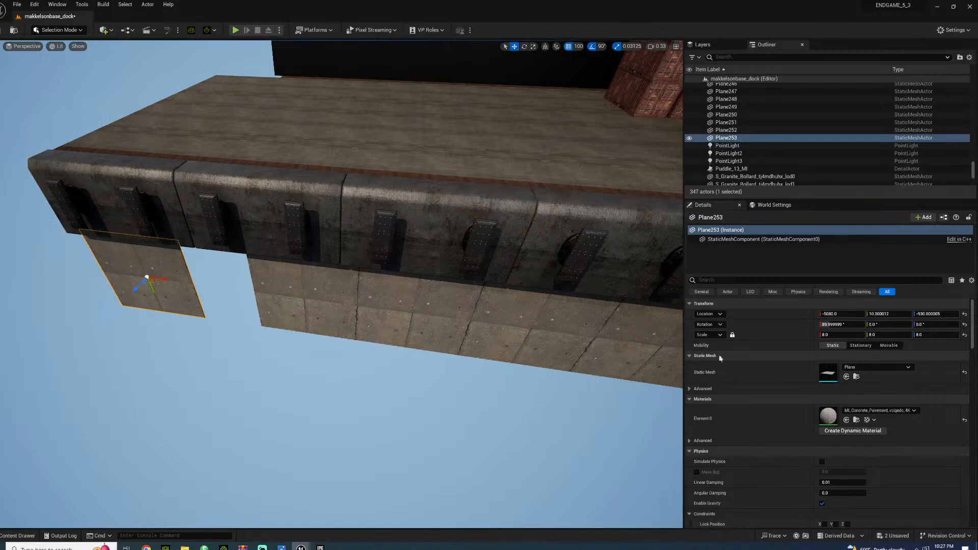
left_click(835, 335)
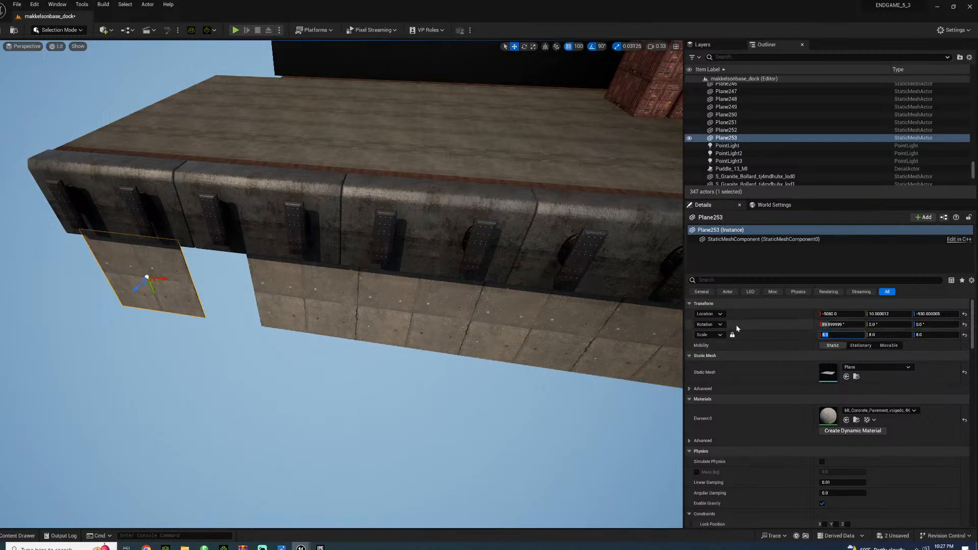
type("10")
key("Return")
Align the enlarged concrete plane under the far end of the dock wall at X -5010, Z -1030, using 10-unit position snapping
left_click_drag(155, 293, 159, 303)
right_click_drag(160, 303, 221, 319)
left_click_drag(248, 349, 265, 347)
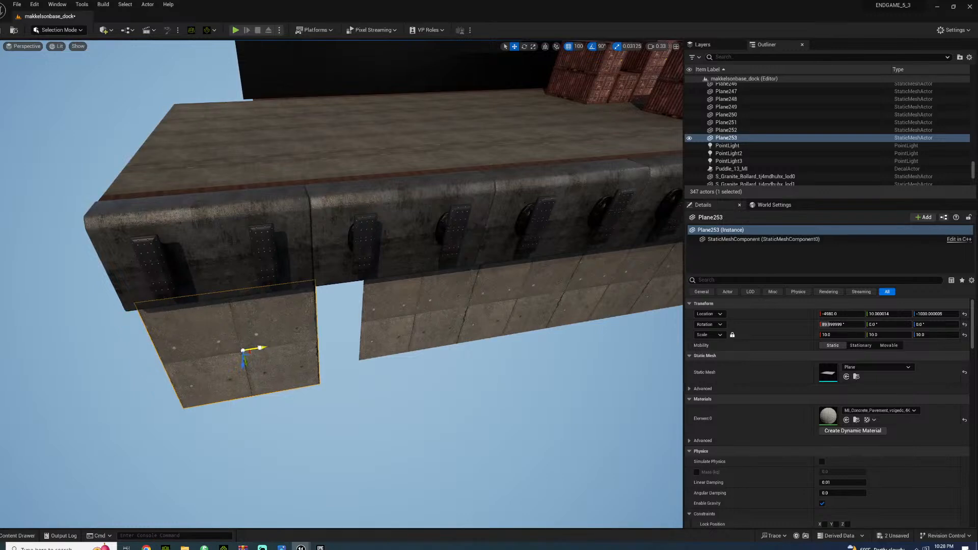
left_click(579, 51)
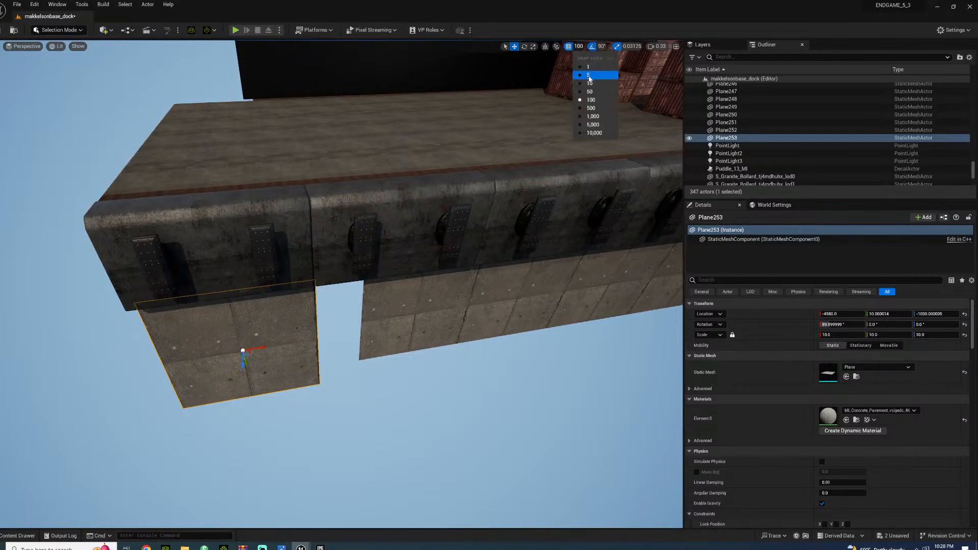
left_click(583, 97)
right_click_drag(234, 373, 291, 382)
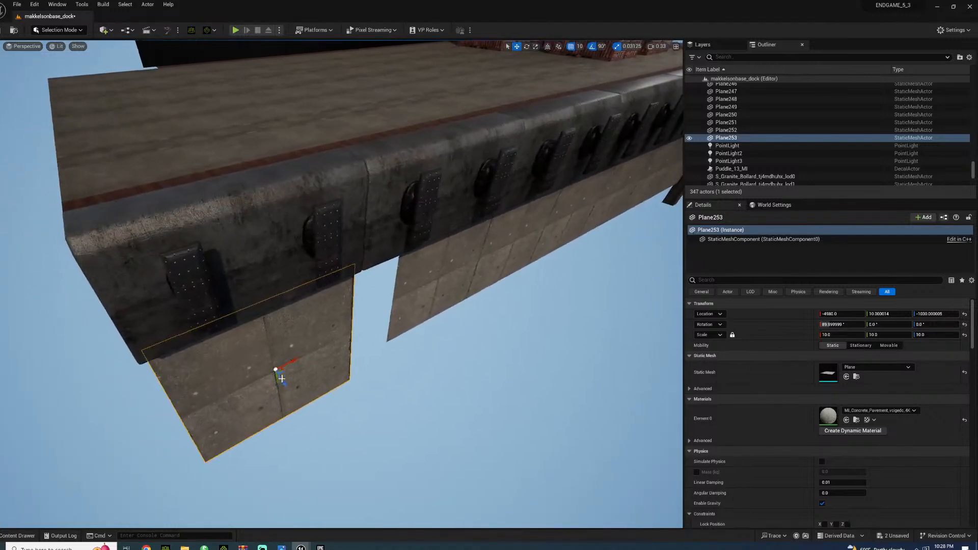
left_click_drag(296, 361, 290, 363)
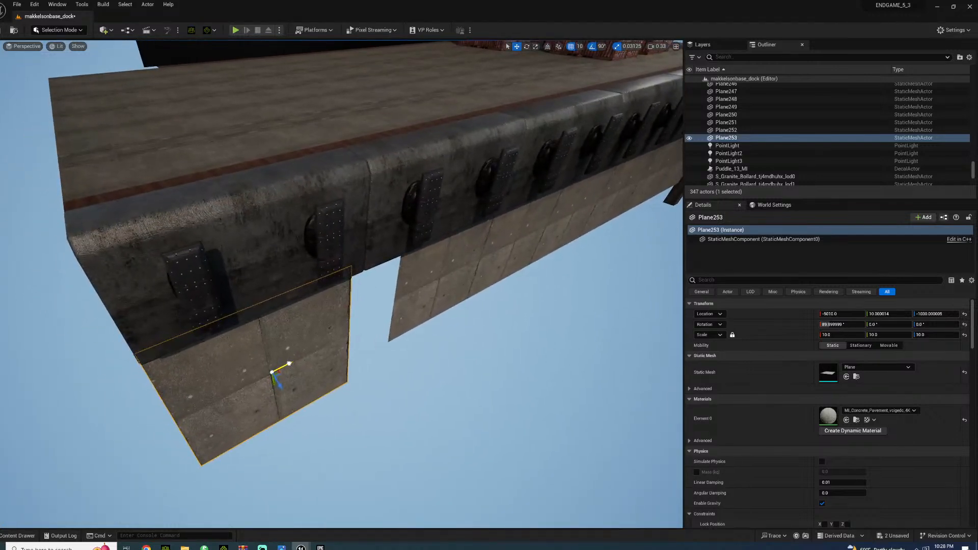
Delete the six remaining smaller concrete planes beneath the dock wall, keeping the enlarged one
left_click(445, 265)
key("Delete")
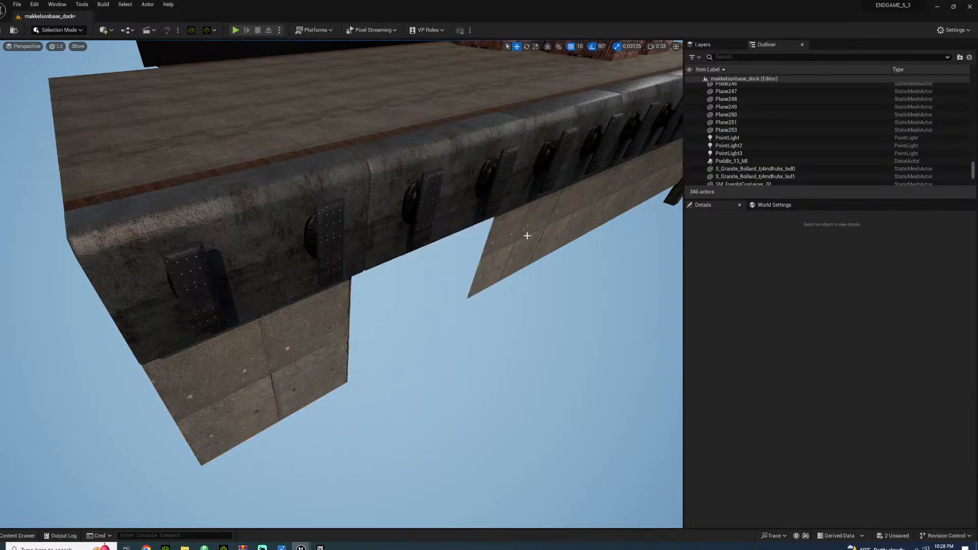
left_click(524, 238)
key("Delete")
left_click(572, 217)
key("Delete")
left_click(601, 205)
key("Delete")
right_click_drag(601, 205, 518, 192)
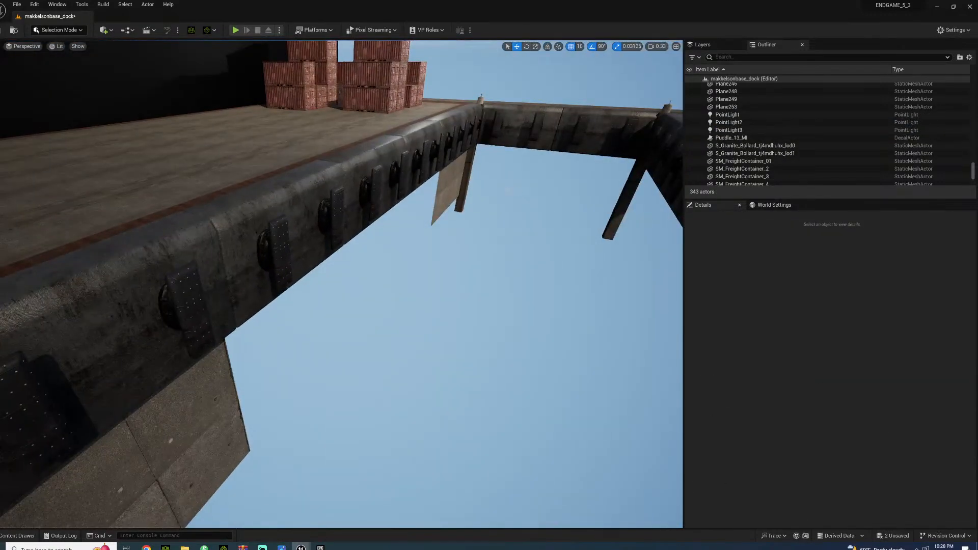
left_click(452, 184)
key("Delete")
left_click(443, 193)
key("Delete")
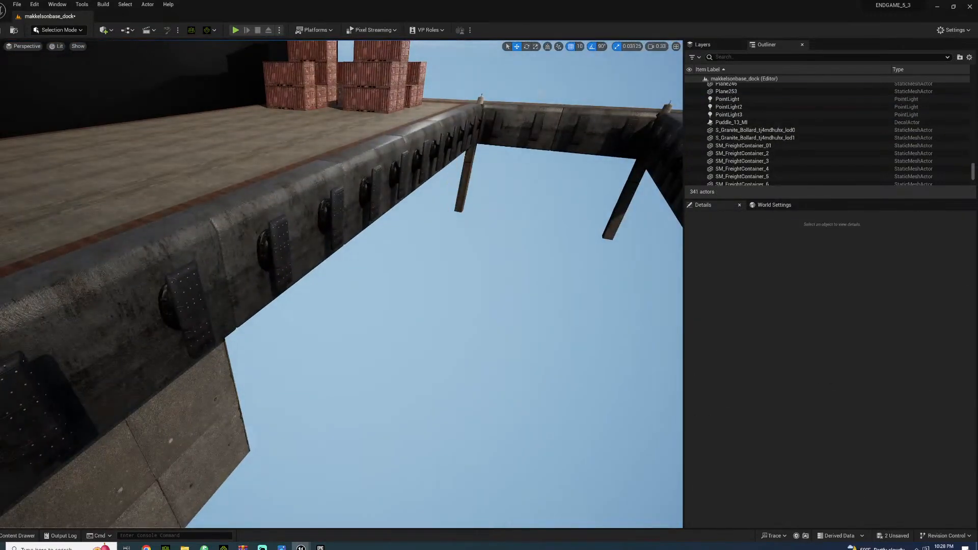
Duplicate the enlarged concrete plane three times along the wall with 1,000-unit position snapping, ending at X -2010
left_click(581, 47)
left_click(586, 117)
right_click_drag(585, 120, 497, 148)
left_click(313, 332)
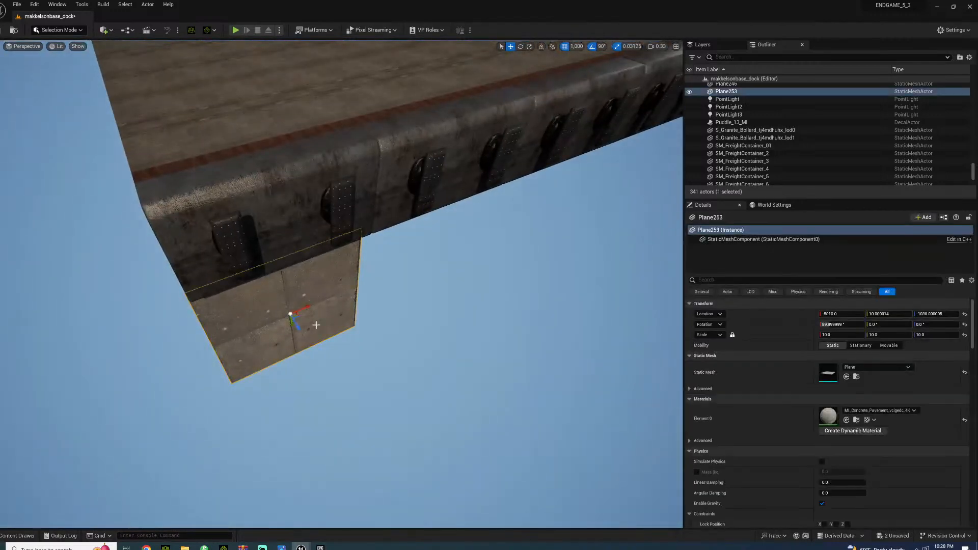
left_click_drag(303, 318, 600, 188, "alt")
right_click_drag(601, 187, 661, 155)
right_click_drag(427, 250, 430, 250)
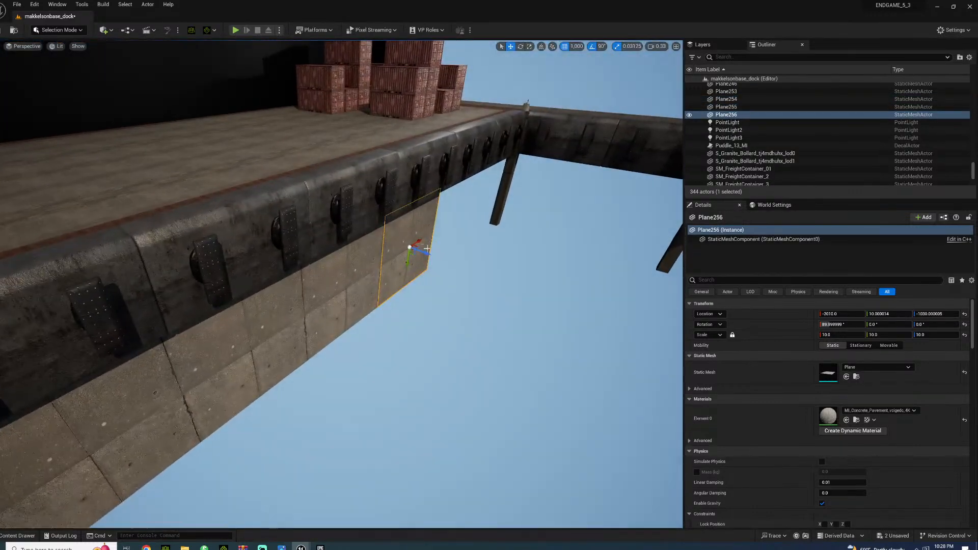
Continue duplicating the plane to the corner post, placing the last copy at X 990 and rotating it 90° toward the adjoining wall
left_click_drag(422, 242, 524, 195, "alt")
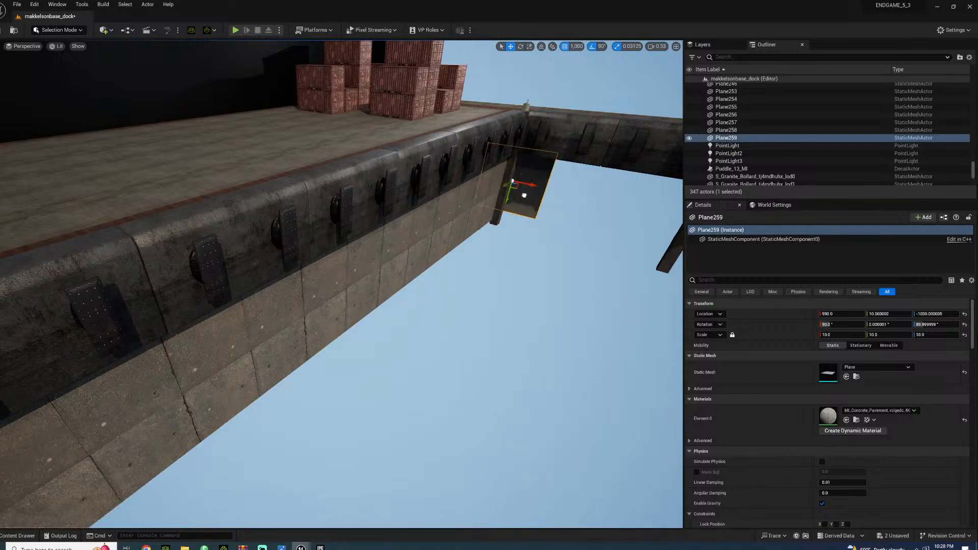
right_click_drag(513, 188, 441, 188)
key("d")
key("a")
Select the six concrete planes along the long wall and duplicate them downward as a second row
left_click(157, 234)
left_click(262, 223, "ctrl")
right_click_drag(310, 234, 387, 206)
left_click(310, 233, "ctrl")
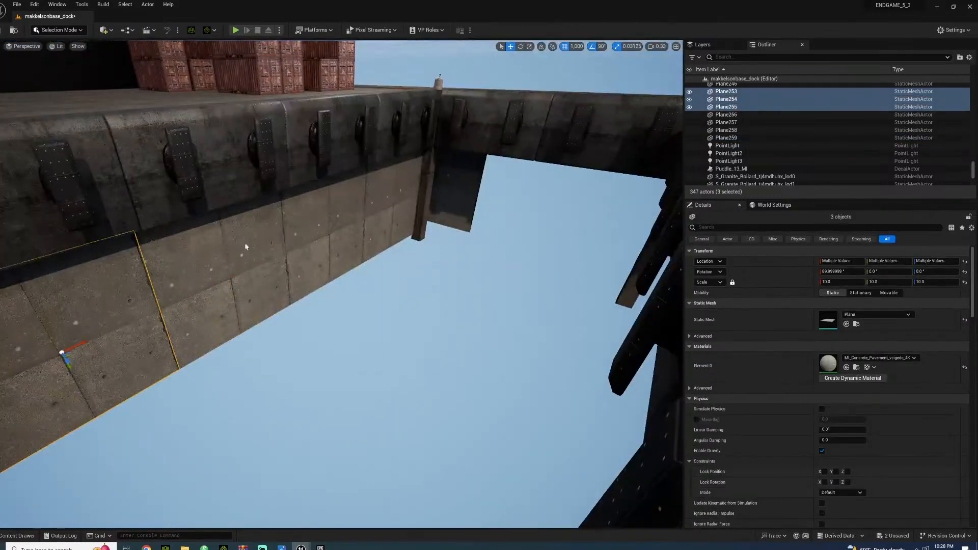
left_click(225, 250, "ctrl")
left_click(332, 230, "ctrl")
left_click(373, 203, "ctrl")
left_click_drag(393, 224, 390, 302, "alt")
Fit the rotated corner plane under the adjoining wall at about X 590, Y 610, using 100-unit position snapping
left_click(419, 312)
right_click_drag(419, 311, 475, 272)
key("w")
key("a")
key("w")
right_click_drag(376, 328, 390, 281)
left_click(386, 280)
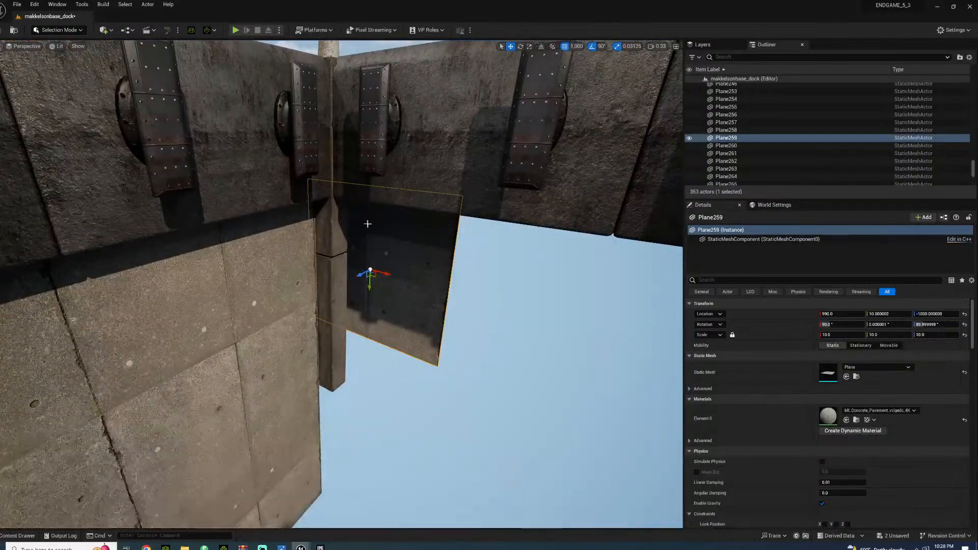
left_click(578, 46)
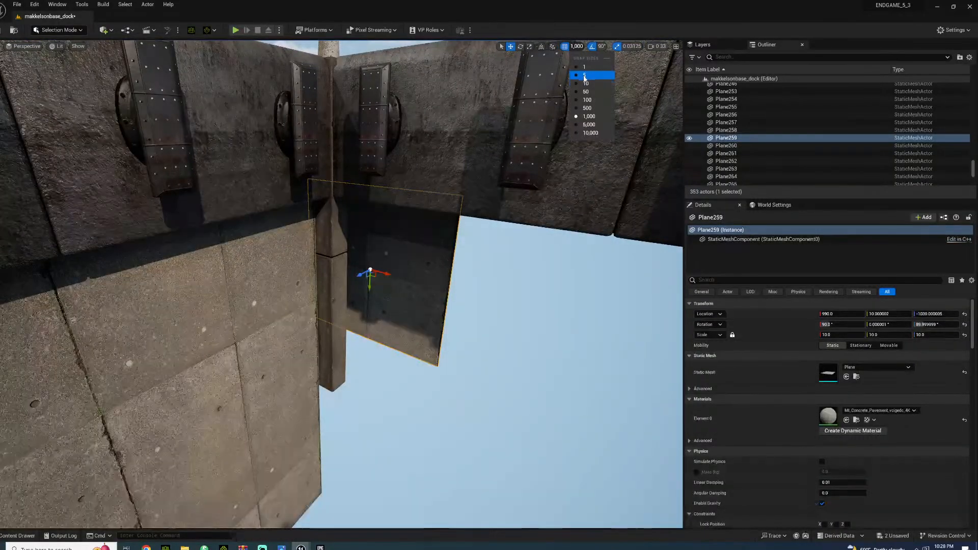
left_click(582, 100)
left_click_drag(360, 275, 319, 294)
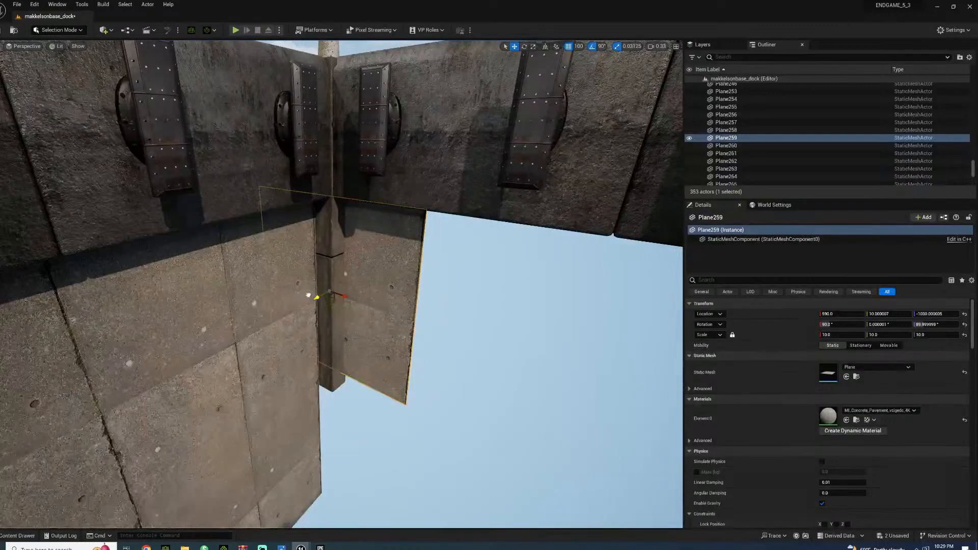
right_click_drag(327, 295, 416, 285)
left_click_drag(200, 317, 321, 310)
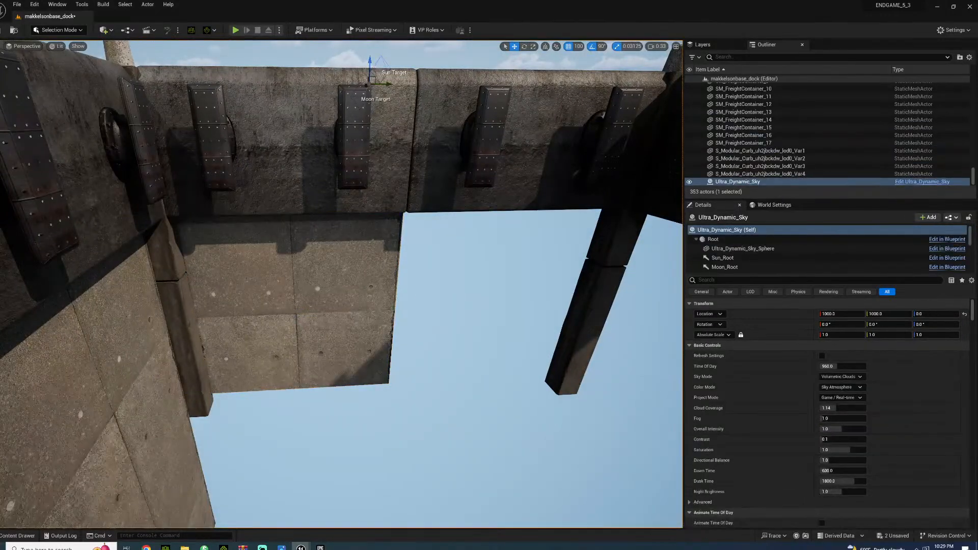
Duplicate the rotated plane 1,000 units along the short wall, and copy both planes 1,000 units down as a second row
left_click(580, 47)
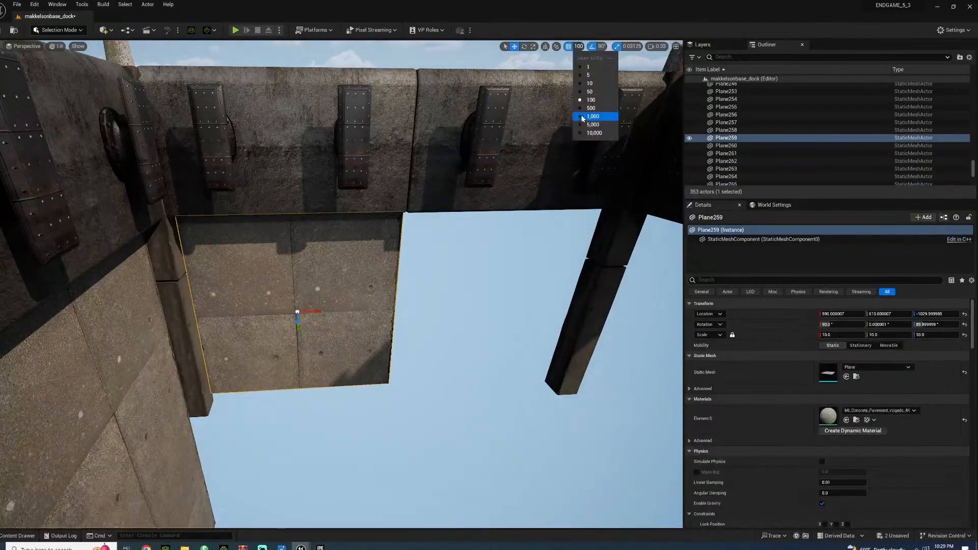
left_click(593, 116)
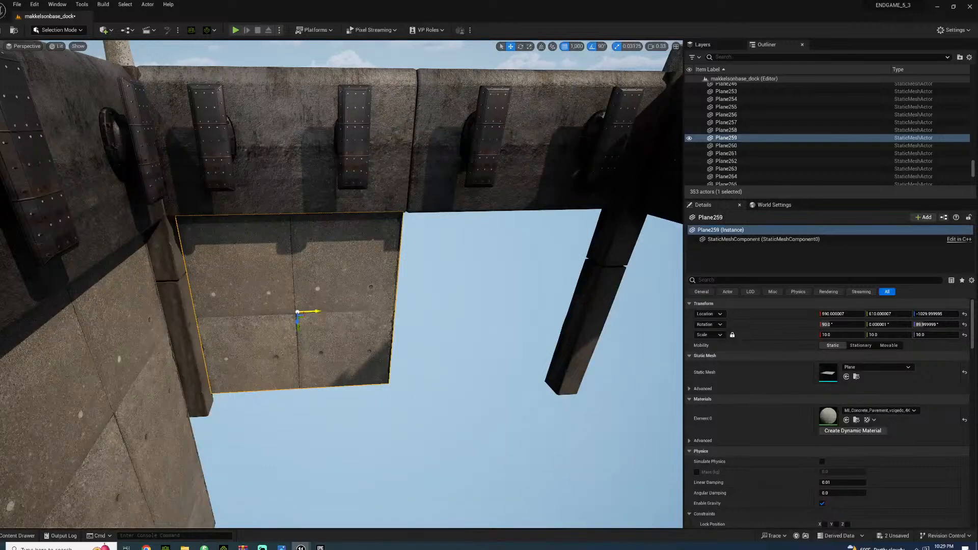
left_click_drag(317, 312, 533, 315, "alt")
left_click(319, 352, "ctrl")
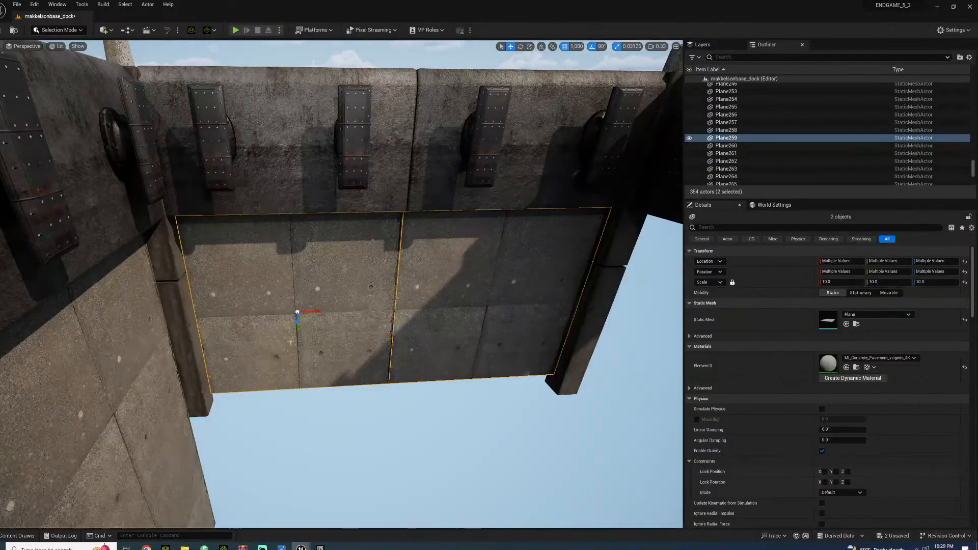
right_click_drag(296, 332, 294, 305)
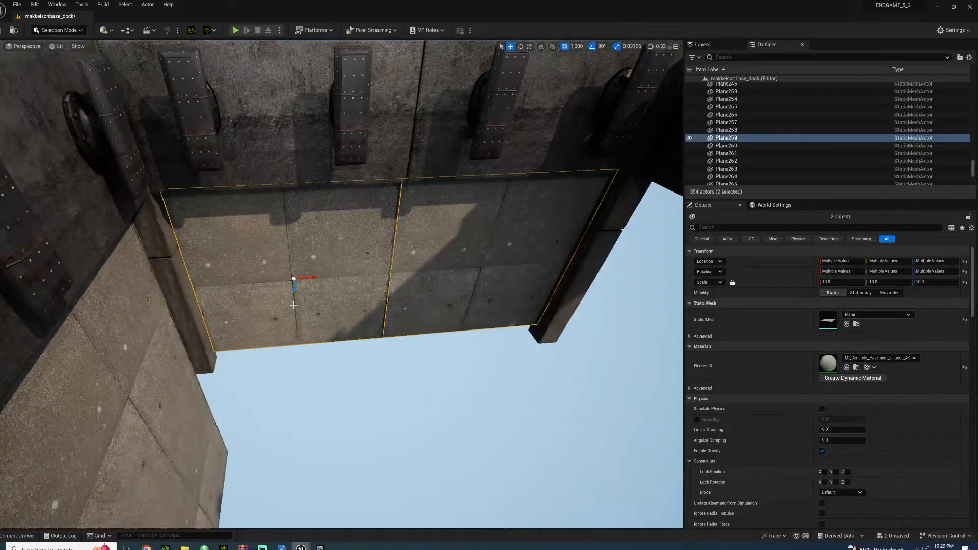
left_click_drag(294, 296, 299, 364)
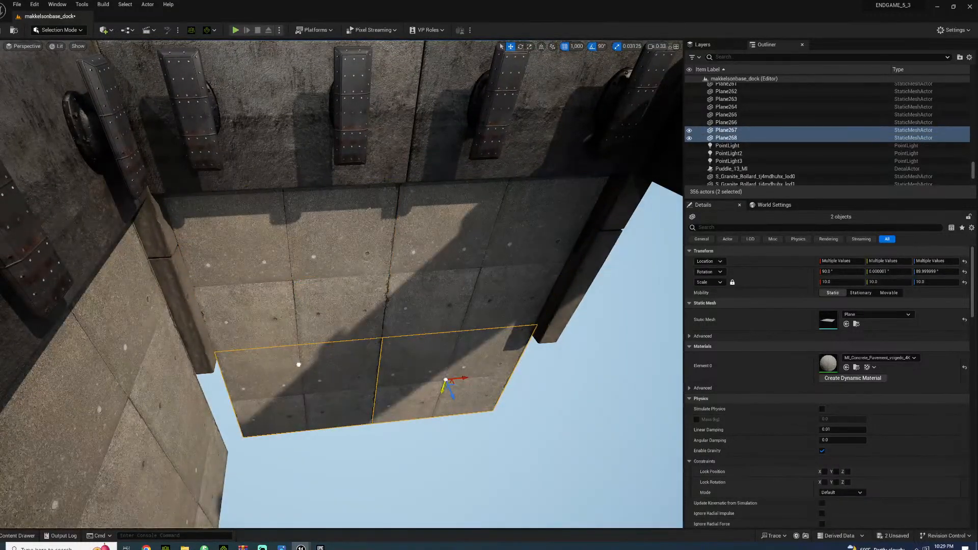
Select both curb pieces of the near corner post and duplicate them downward below the existing post
right_click_drag(208, 320, 201, 320)
left_click(207, 320)
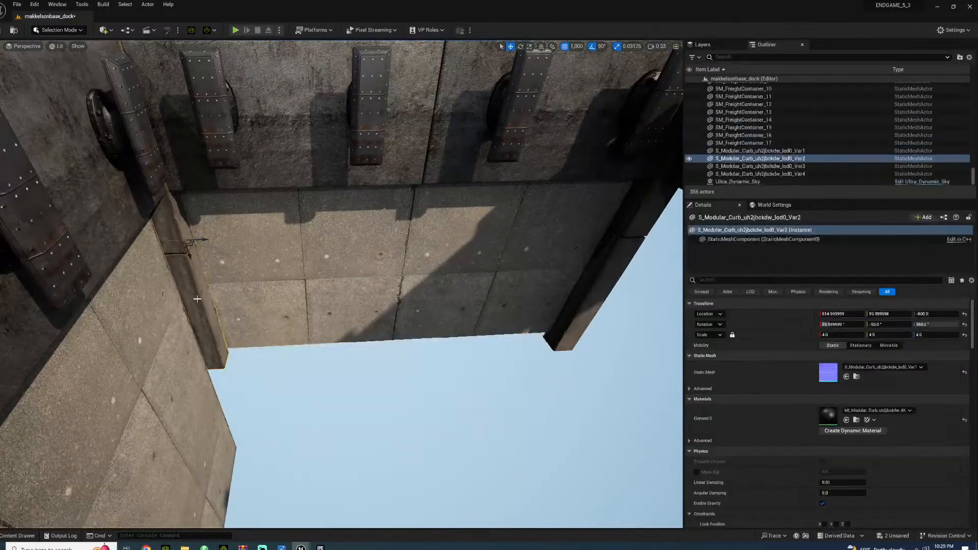
left_click(163, 222, "ctrl")
right_click_drag(163, 223, 166, 148)
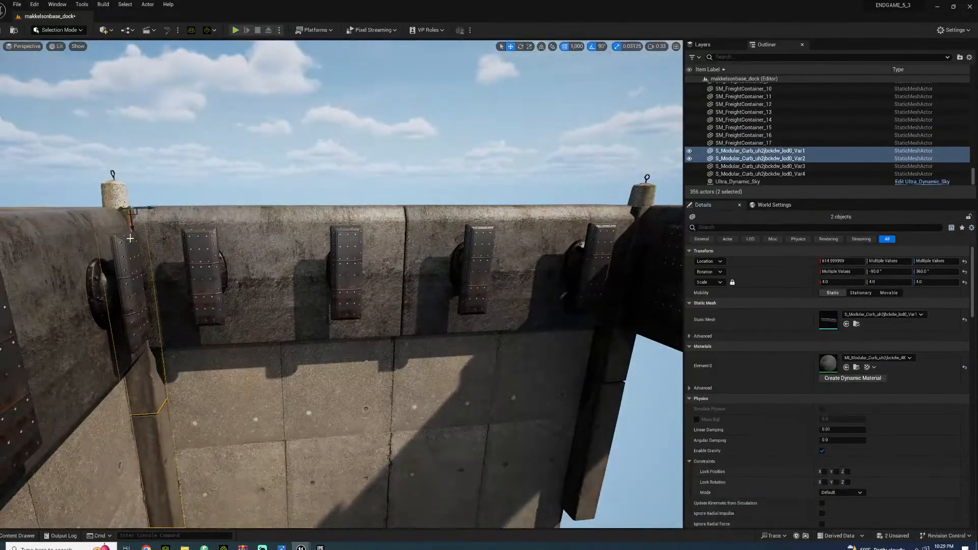
left_click_drag(134, 247, 179, 495, "alt")
right_click_drag(170, 439, 150, 505)
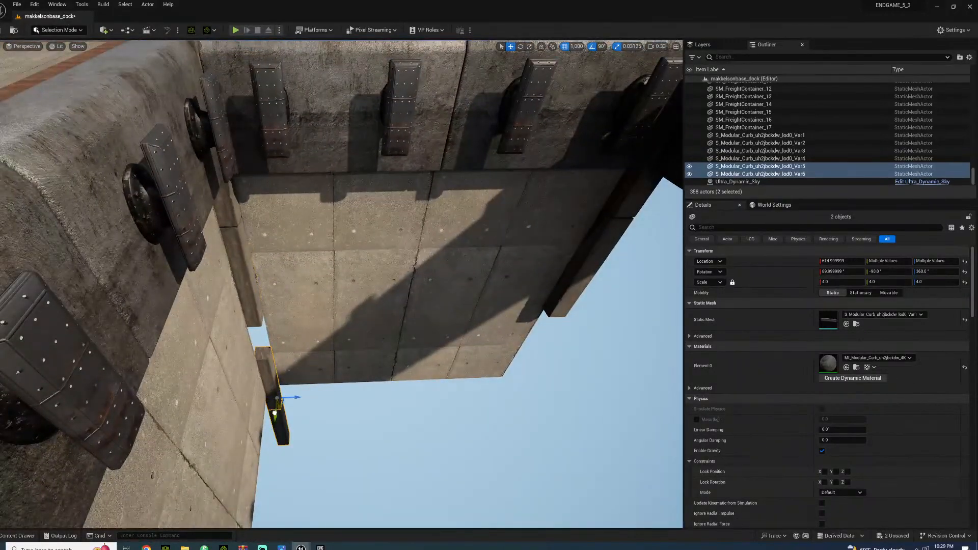
Adjust the height of the two copied curb pieces with 100-unit snapping so they extend the corner post past the lower planes
left_click(576, 47)
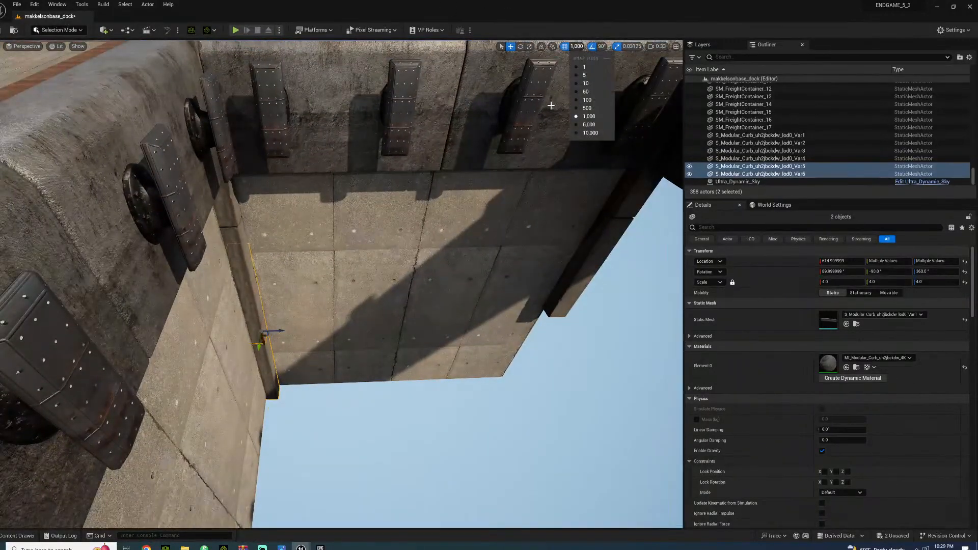
left_click(586, 100)
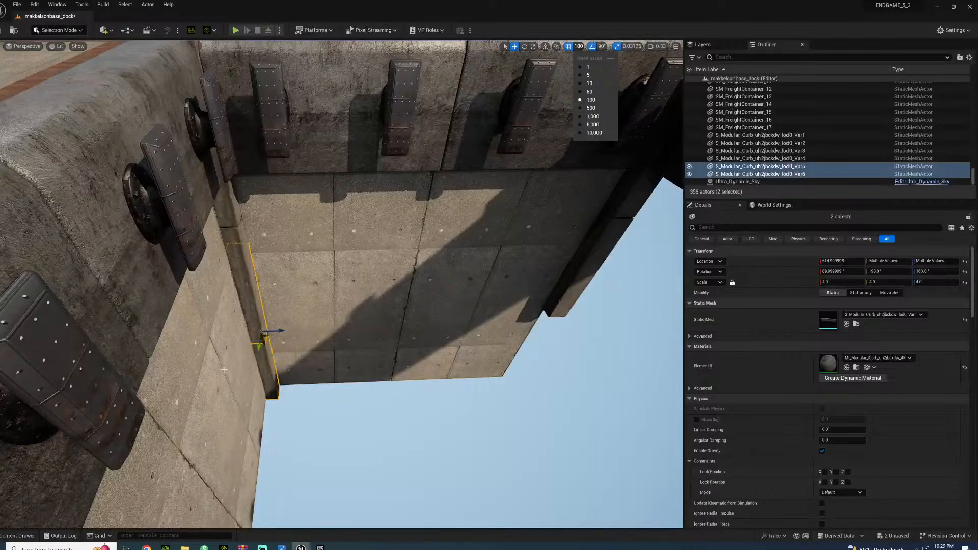
left_click(265, 341)
left_click_drag(269, 369, 280, 389)
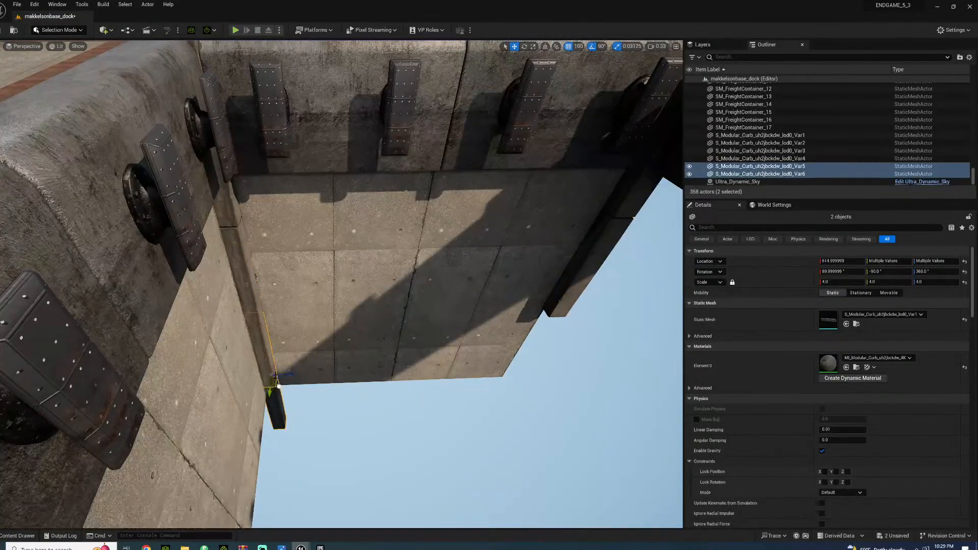
right_click_drag(327, 405, 362, 420)
left_click(273, 382)
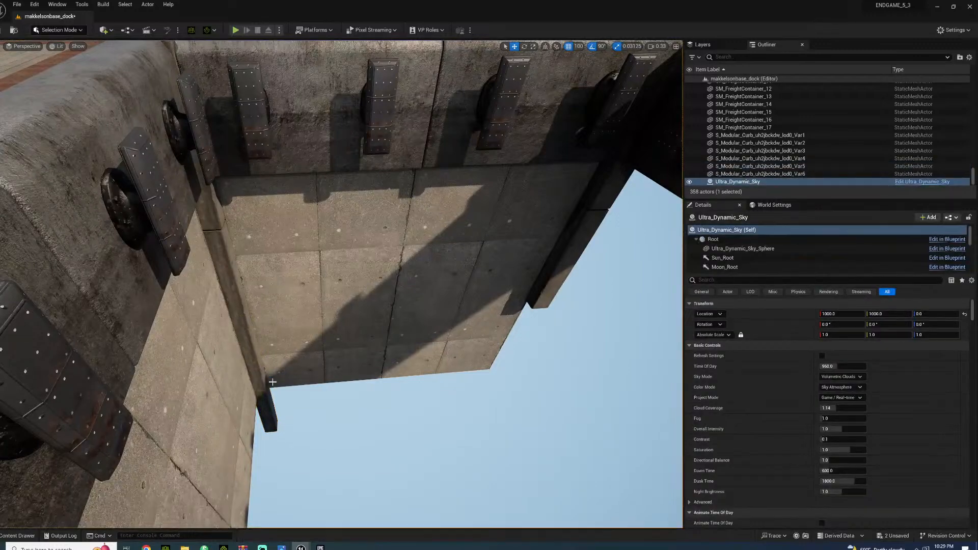
Duplicate the lower curb piece of the opposite corner post downward to Z -1600
left_click(256, 352)
left_click(590, 216)
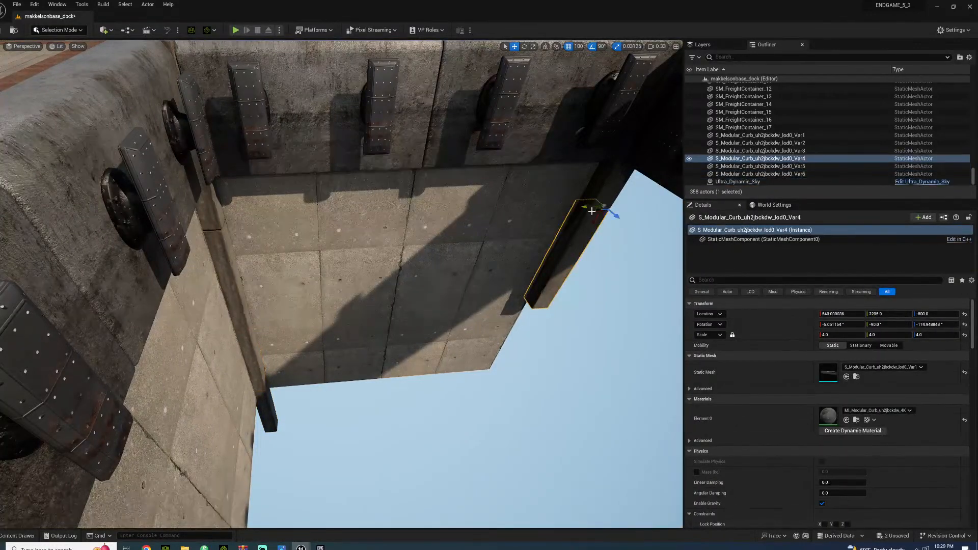
left_click_drag(605, 208, 559, 309, "alt")
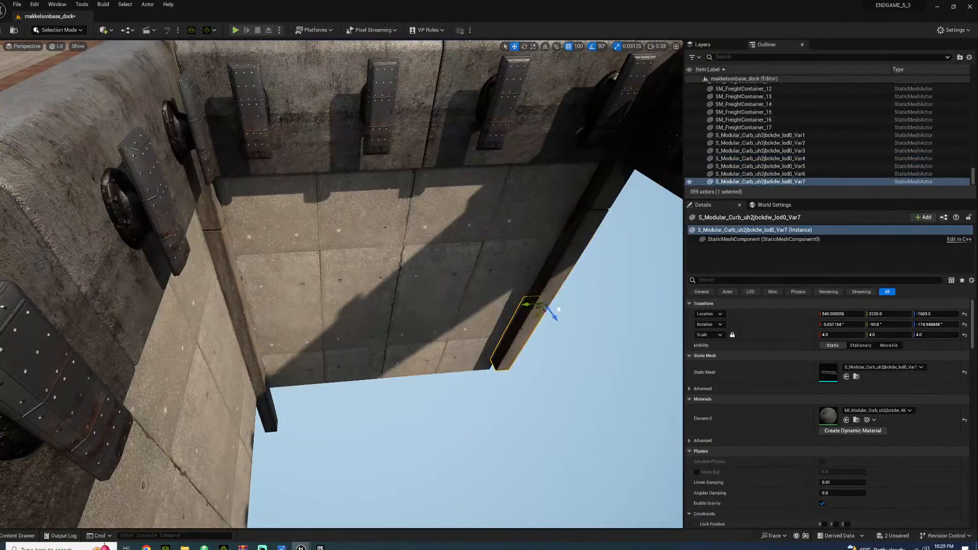
Select four concrete planes of the long wall near the corner and duplicate them across toward the opposite dock wall
left_click(339, 327)
right_click_drag(339, 327, 444, 263)
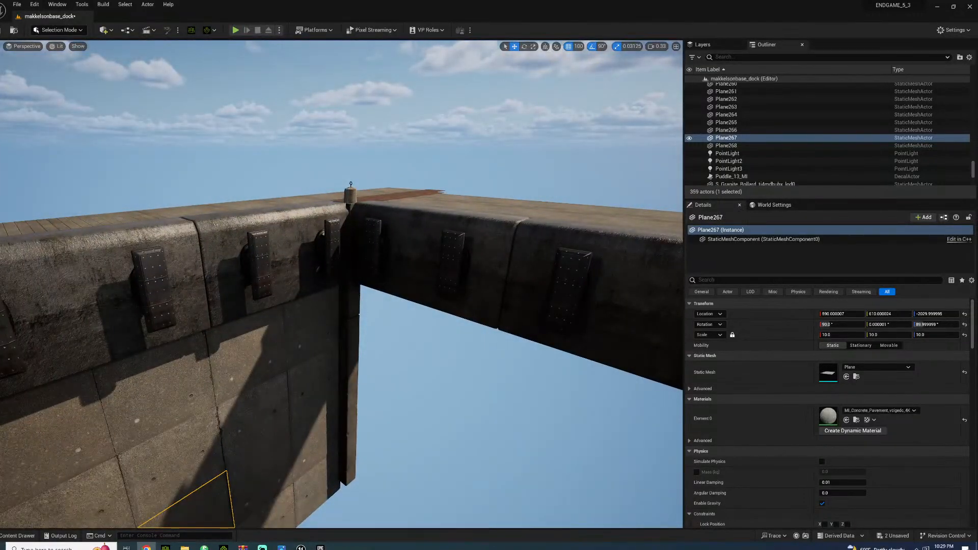
right_click_drag(341, 285, 613, 297)
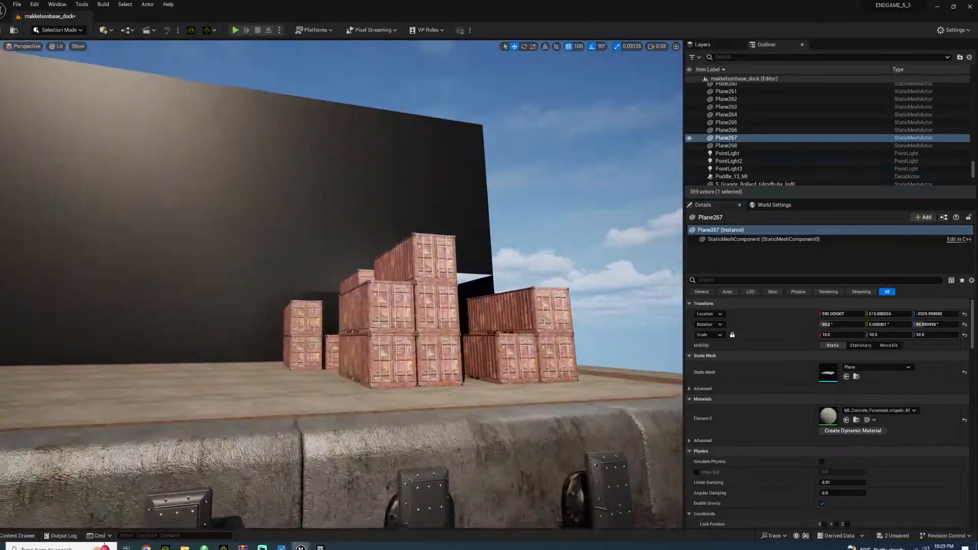
left_click(189, 306)
left_click(197, 262, "ctrl")
left_click(197, 310, "ctrl")
left_click(212, 291, "ctrl")
left_click_drag(211, 295, 389, 296, "alt")
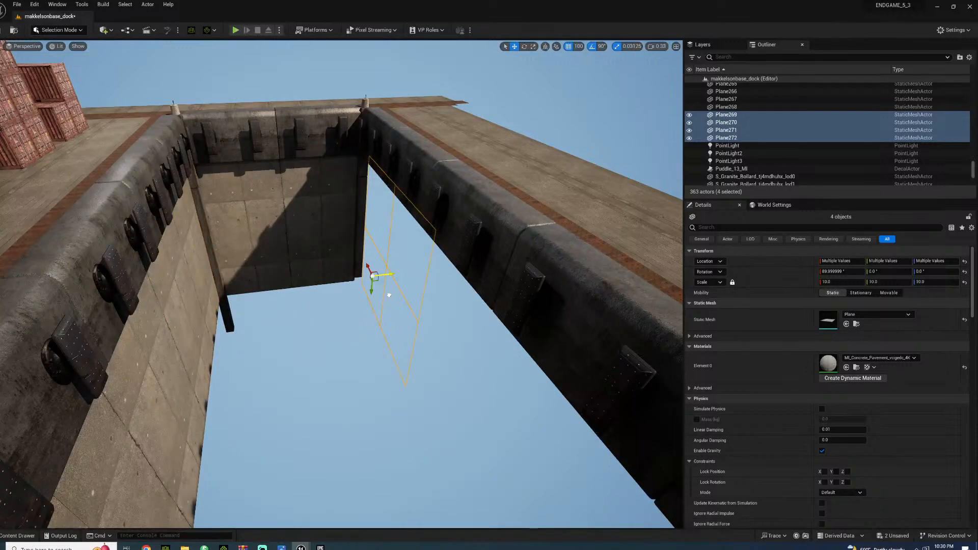
Rotate the four copied planes 180° and position them under the opposite dock wall beside its corner post
left_click_drag(362, 261, 384, 301)
right_click_drag(384, 301, 472, 333)
key("w")
left_click_drag(273, 285, 329, 329)
key("w")
mouse_move(343, 345)
right_mouse_down()
mouse_move(343, 312)
mouse_move(343, 345)
right_mouse_up()
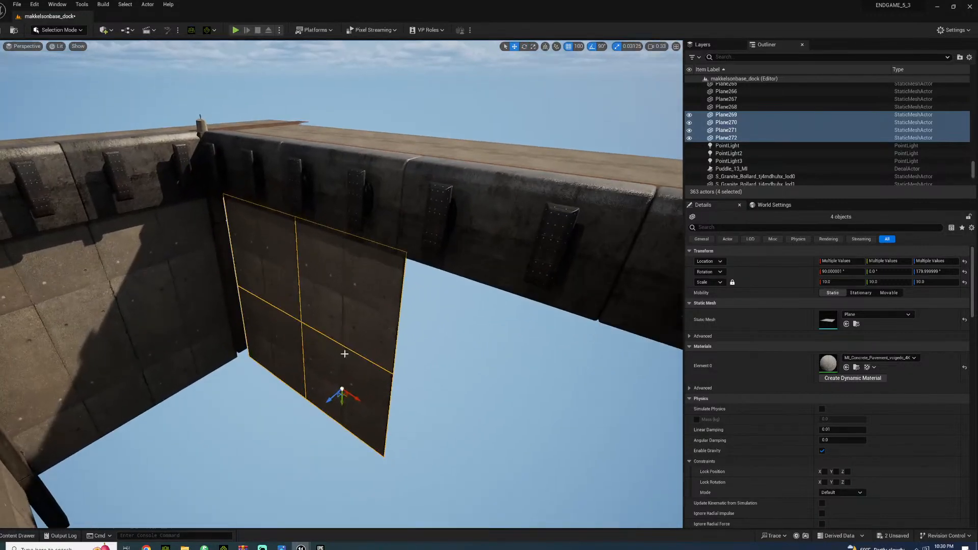
Shift the four copied concrete planes along the opposite dock wall with 100-unit snapping to align them beside the corner post
left_click_drag(360, 400, 352, 395)
right_click_drag(352, 395, 375, 413)
key("s")
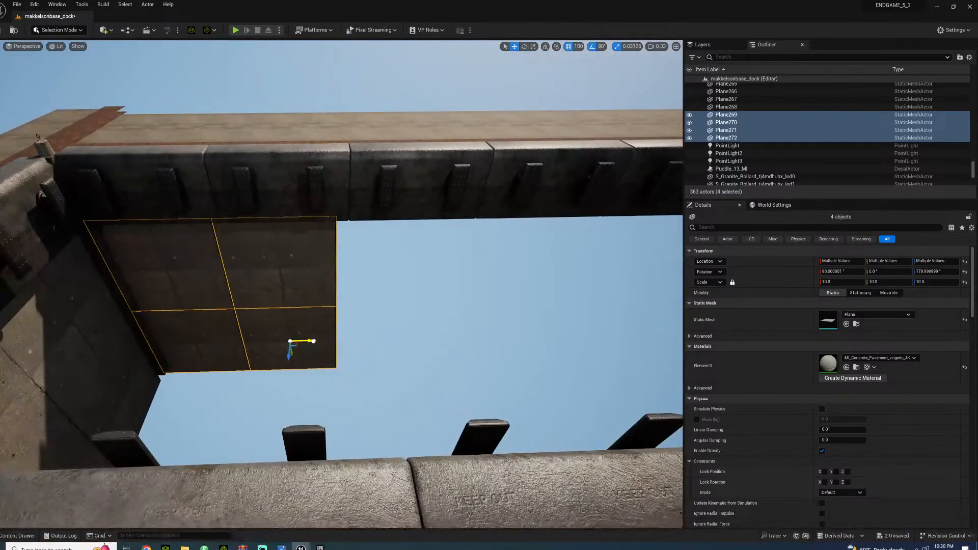
left_click_drag(314, 341, 321, 342)
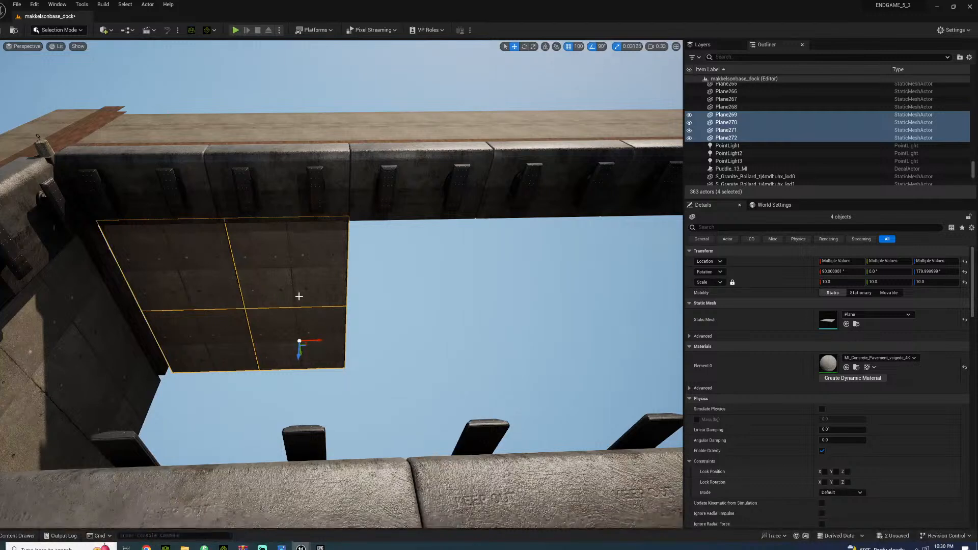
Duplicate the four-plane block twice along the opposite dock wall using 1,000-unit snapping
left_click(581, 47)
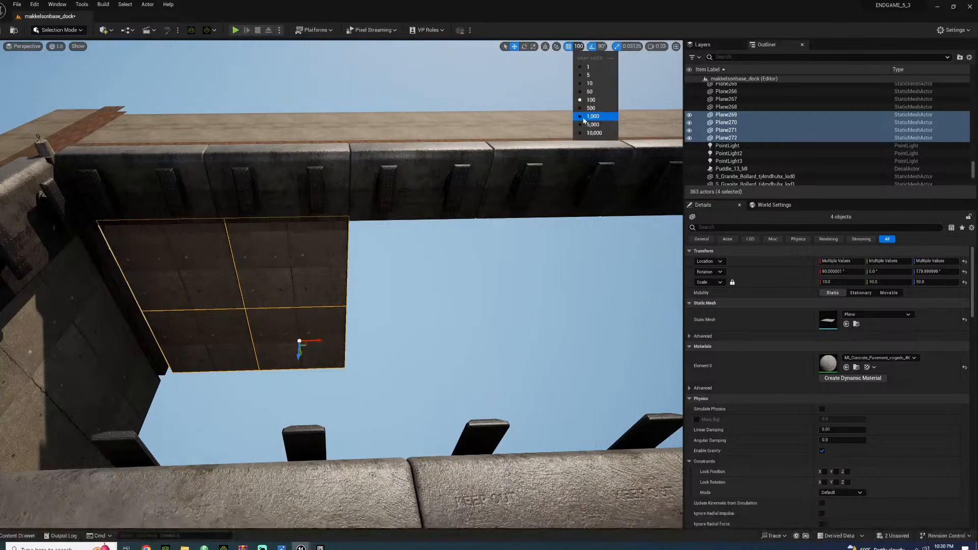
left_click(591, 117)
left_click_drag(342, 341, 533, 339, "alt")
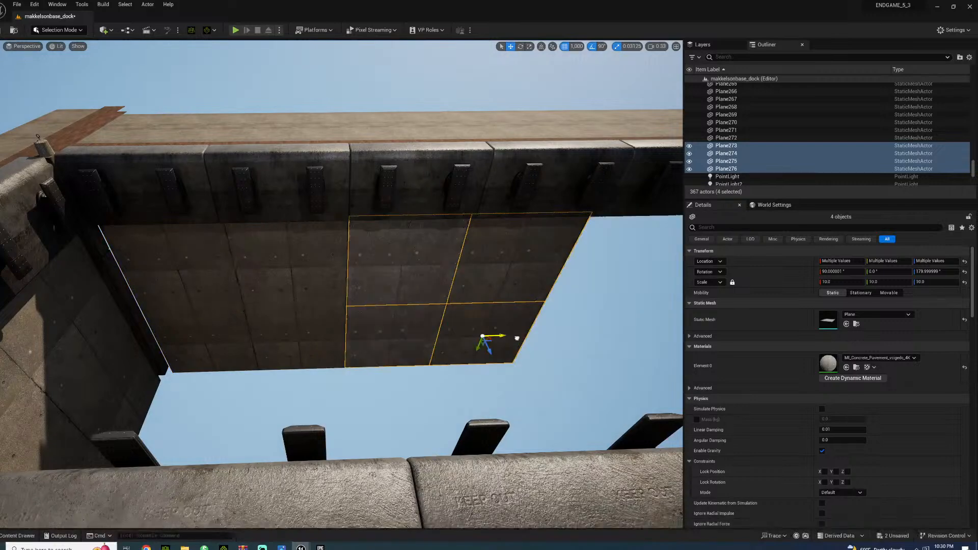
right_click_drag(533, 339, 622, 336)
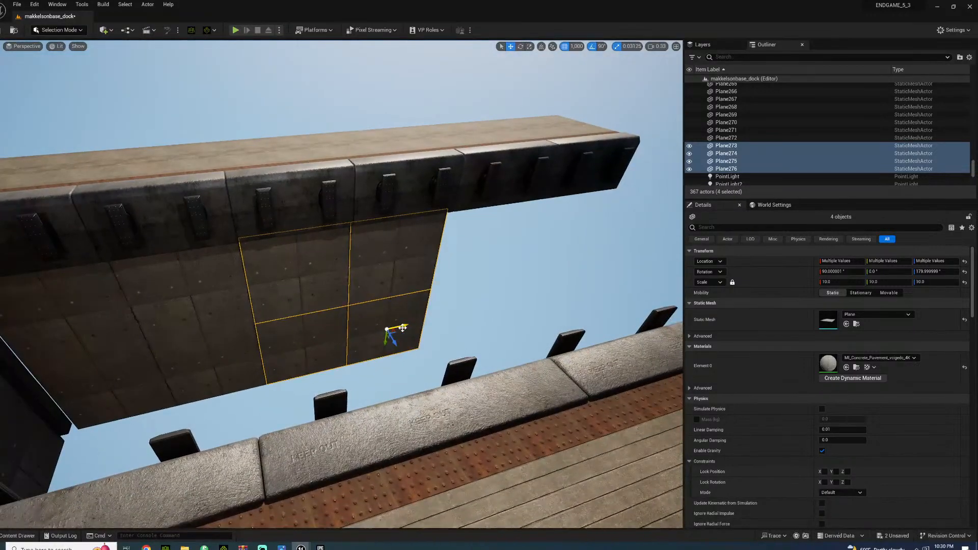
left_click_drag(403, 328, 551, 308, "alt")
left_click(625, 266)
Select all twelve concrete planes beneath the first long dock wall
right_click_drag(625, 266, 443, 248)
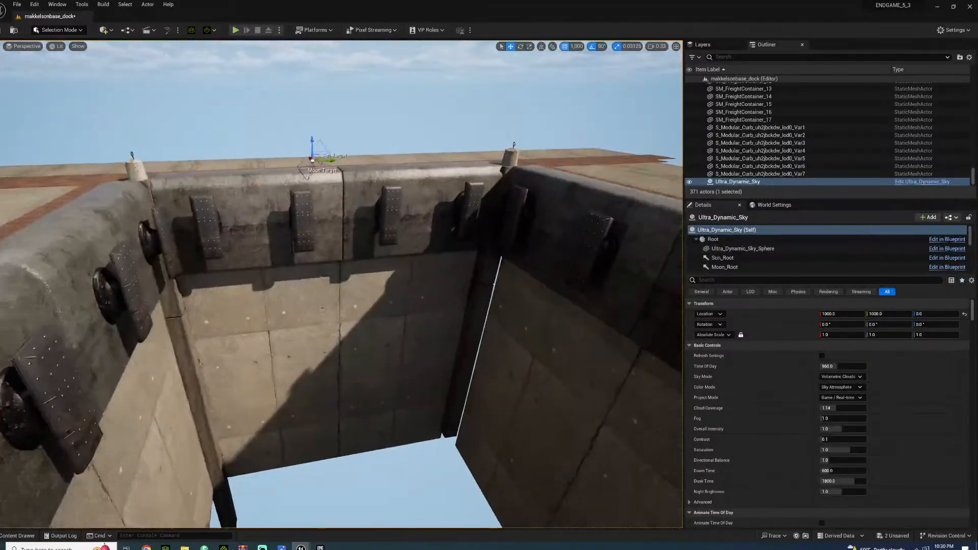
left_click(499, 280)
right_click_drag(499, 281, 530, 309)
left_click(261, 241)
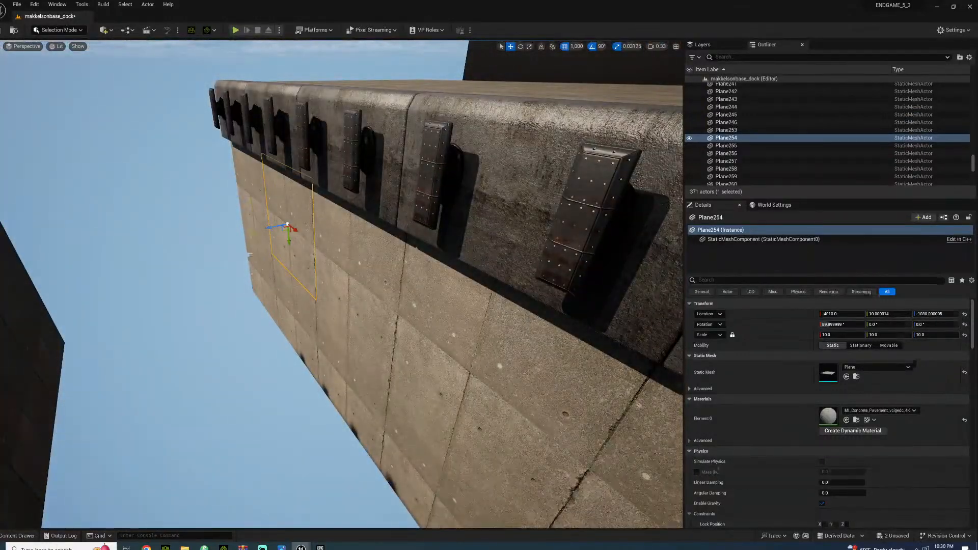
left_click(249, 226, "ctrl")
left_click(259, 280, "ctrl")
left_click(297, 301, "ctrl")
left_click(353, 300, "ctrl")
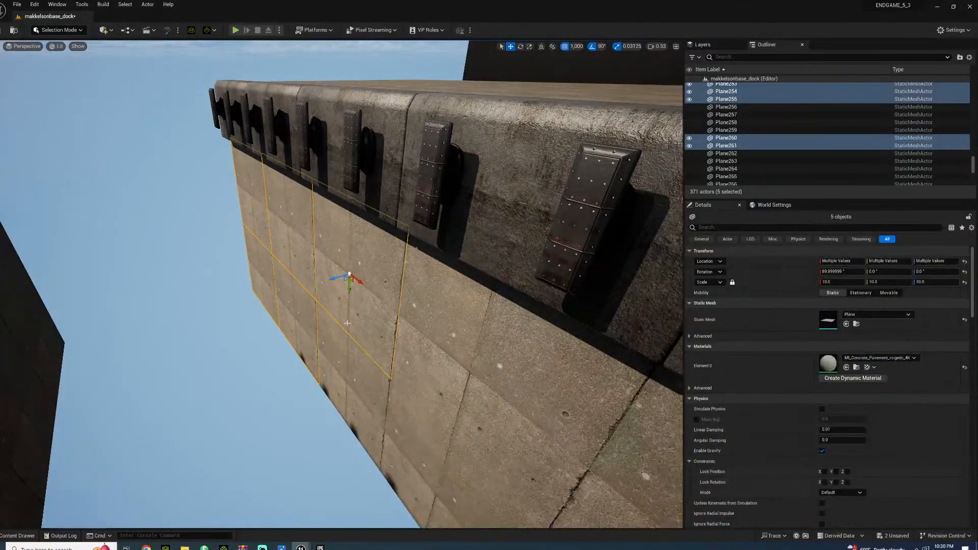
left_click(353, 367, "ctrl")
left_click(437, 451, "ctrl")
left_click(478, 357, "ctrl")
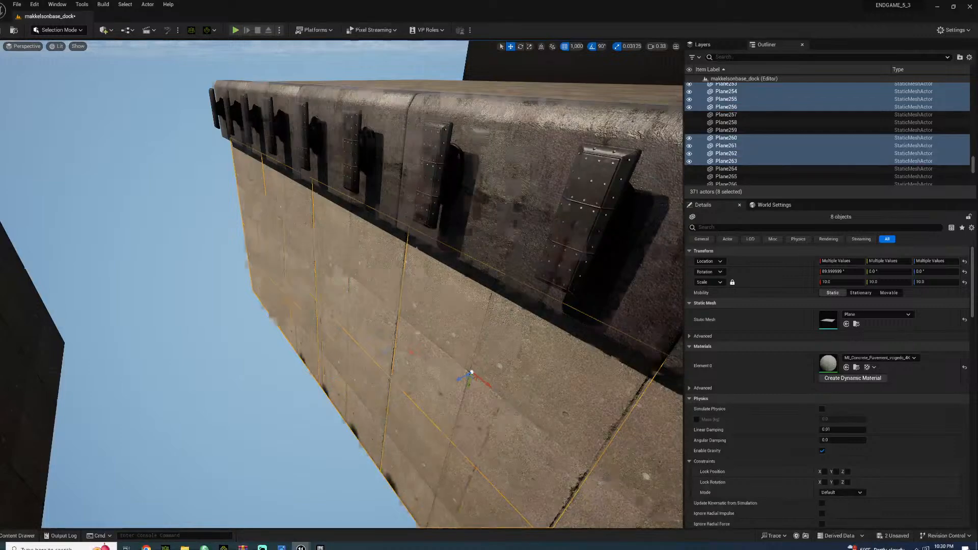
right_click_drag(478, 356, 257, 352)
left_click(284, 405, "ctrl")
left_click(296, 312, "ctrl")
left_click(429, 270, "ctrl")
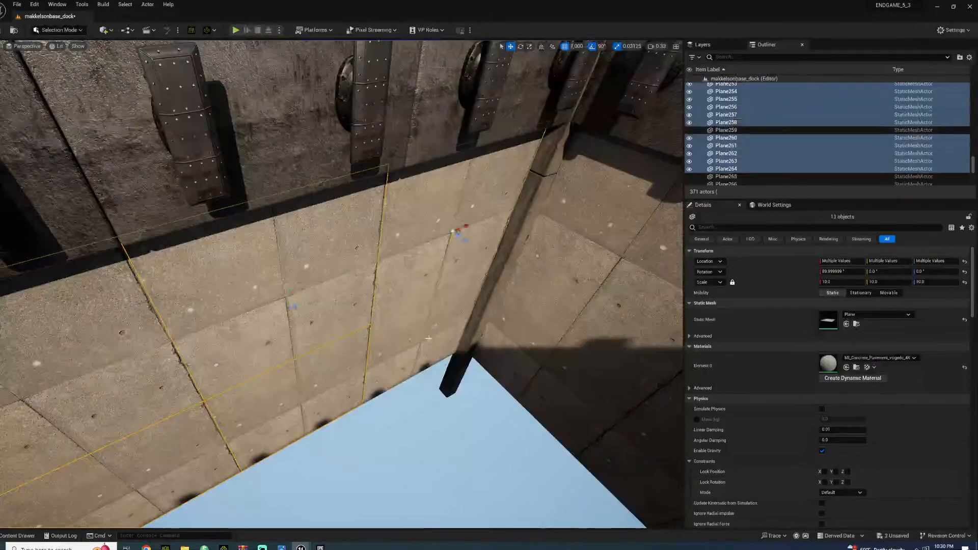
left_click(428, 335, "ctrl")
Add the four concrete planes of the end wall to the selection
right_click_drag(428, 335, 390, 309)
left_click(372, 280, "ctrl")
left_click(386, 169, "ctrl")
left_click(509, 295, "ctrl")
left_click(491, 315, "ctrl")
right_click_drag(490, 315, 316, 306)
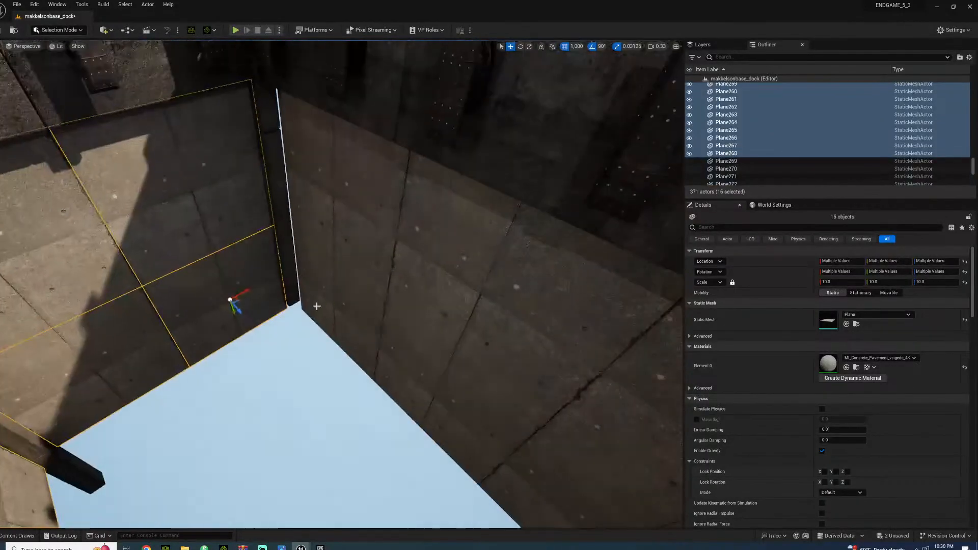
Add all twelve concrete planes of the opposite long wall to the selection
left_click(345, 278, "ctrl")
left_click(336, 203, "ctrl")
right_click_drag(336, 203, 256, 282)
left_click(266, 352, "ctrl")
left_click(282, 258, "ctrl")
left_click(408, 306, "ctrl")
left_click(415, 343, "ctrl")
right_click_drag(415, 342, 373, 318)
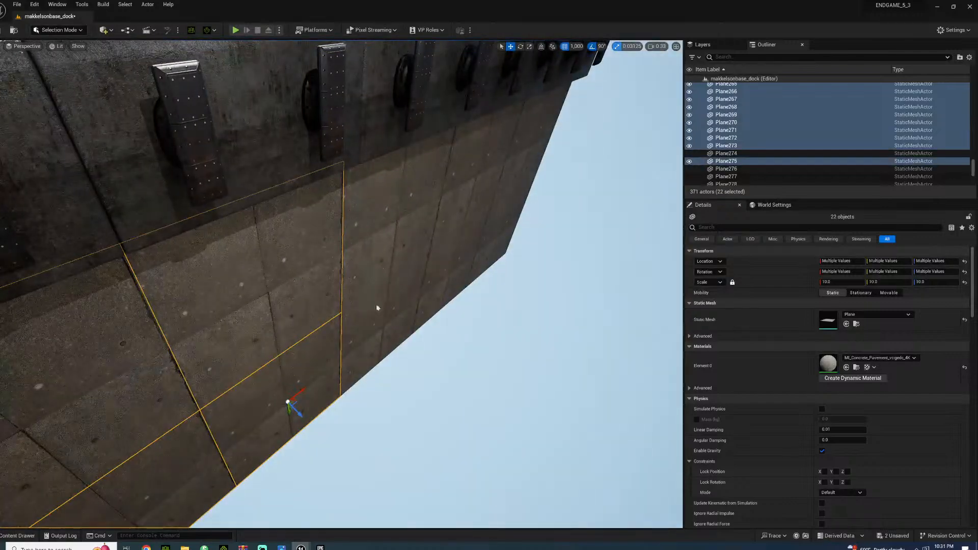
left_click(379, 317, "ctrl")
left_click(408, 229, "ctrl")
left_click(457, 191, "ctrl")
left_click(459, 250, "ctrl")
left_click(512, 220, "ctrl")
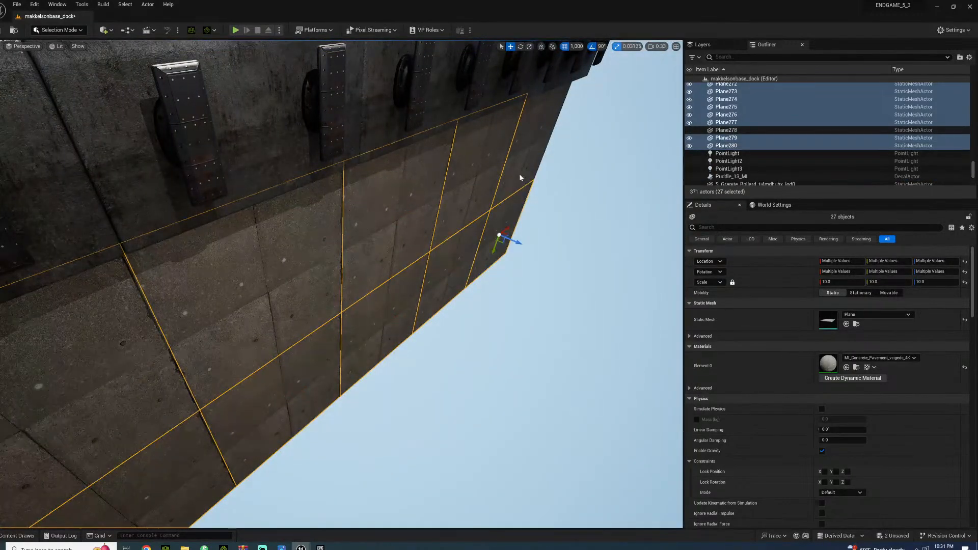
left_click(521, 178, "ctrl")
Raise the selected wall planes with 10-unit snapping to close the gap beneath the dock curbs
left_click(581, 47)
left_click(586, 84)
right_click_drag(535, 126, 453, 86)
mouse_move(320, 217)
right_mouse_down()
mouse_move(326, 225)
mouse_move(320, 217)
right_mouse_up()
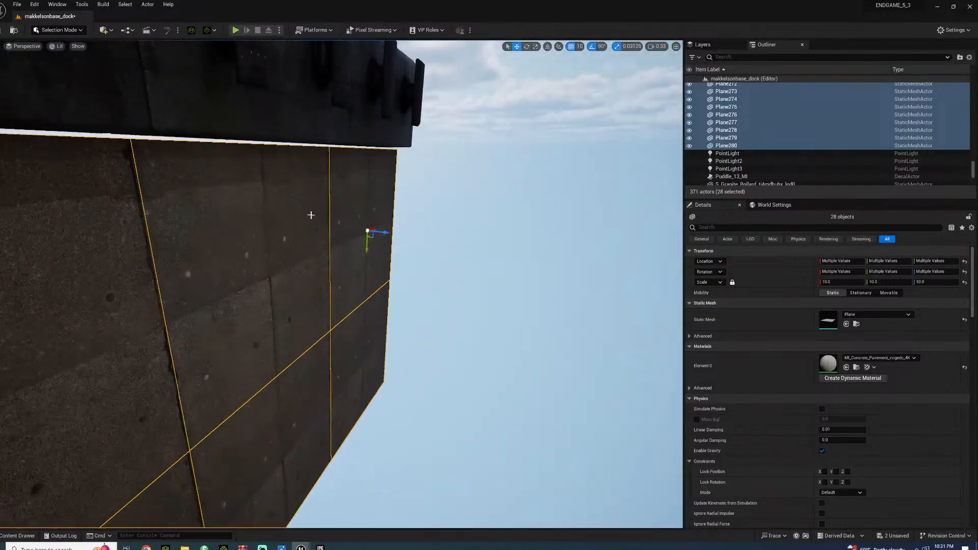
left_click_drag(364, 250, 369, 242)
left_click(469, 250)
right_click_drag(469, 250, 175, 287)
right_click_drag(134, 306, 124, 339)
left_click(135, 305)
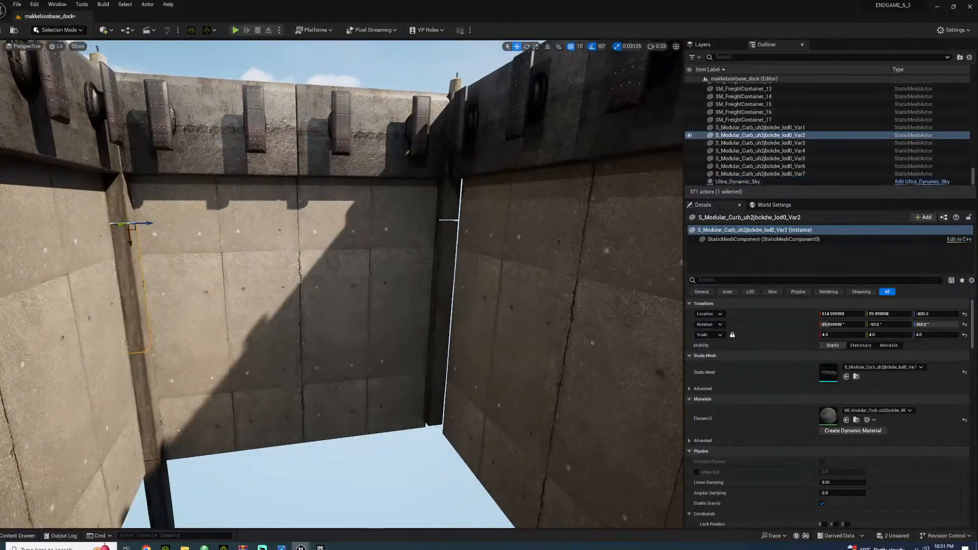
left_click(148, 424, "ctrl")
left_click(157, 475, "ctrl")
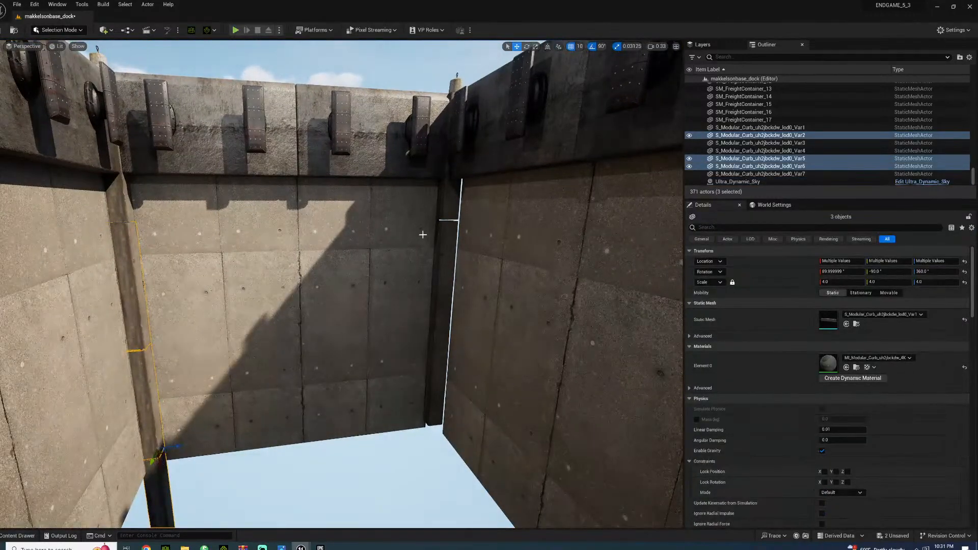
left_click(450, 243)
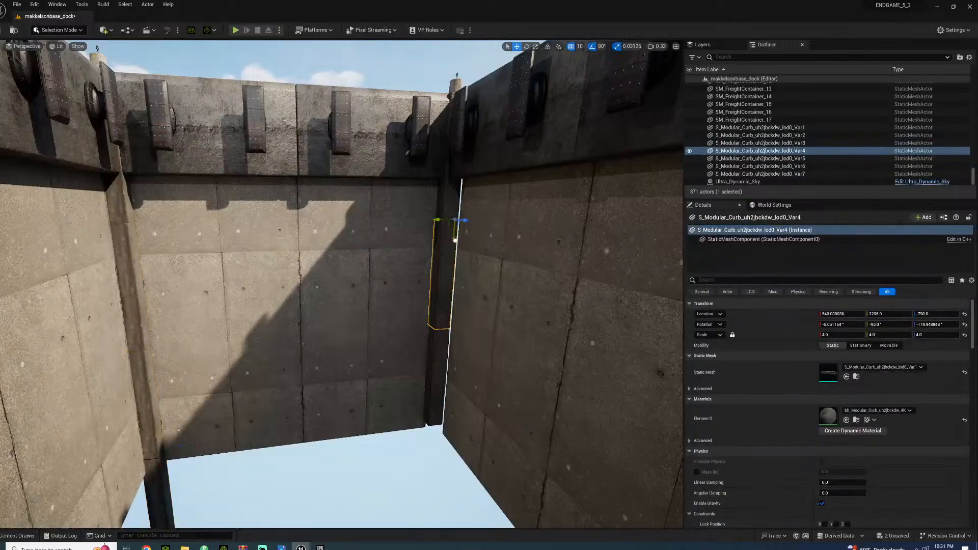
Select the three stacked curb pieces of the corner post by the opposite wall and shift them toward that wall
left_click(437, 353)
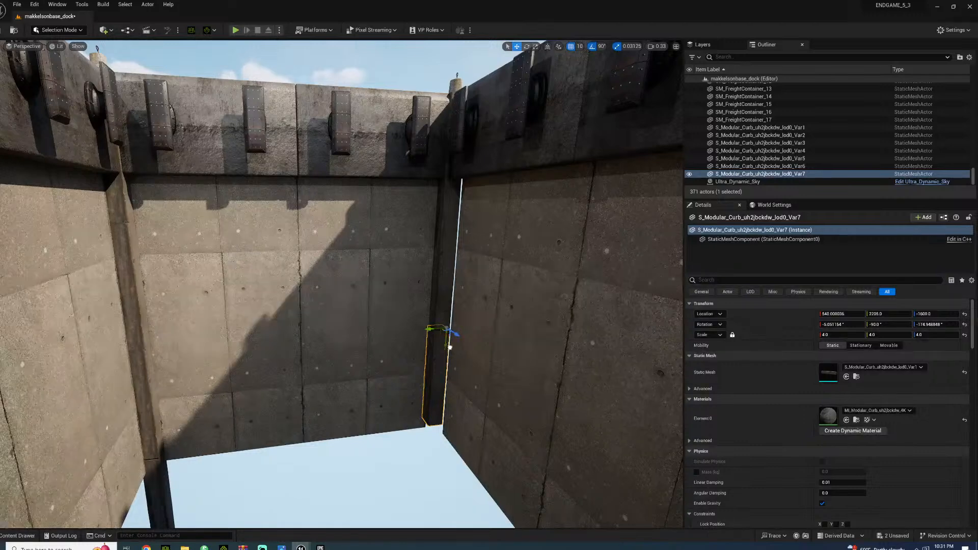
left_click(452, 216, "ctrl")
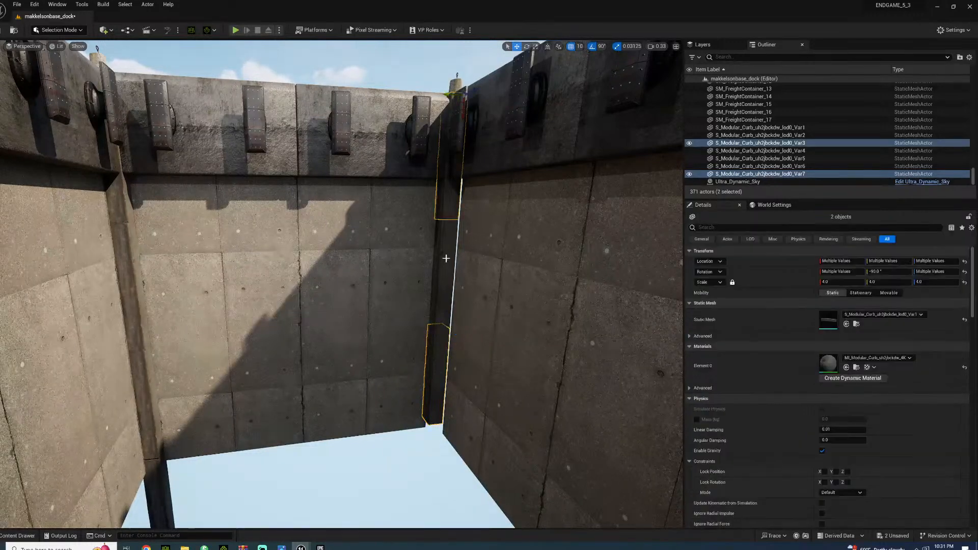
left_click(443, 284, "ctrl")
right_click_drag(443, 284, 425, 273)
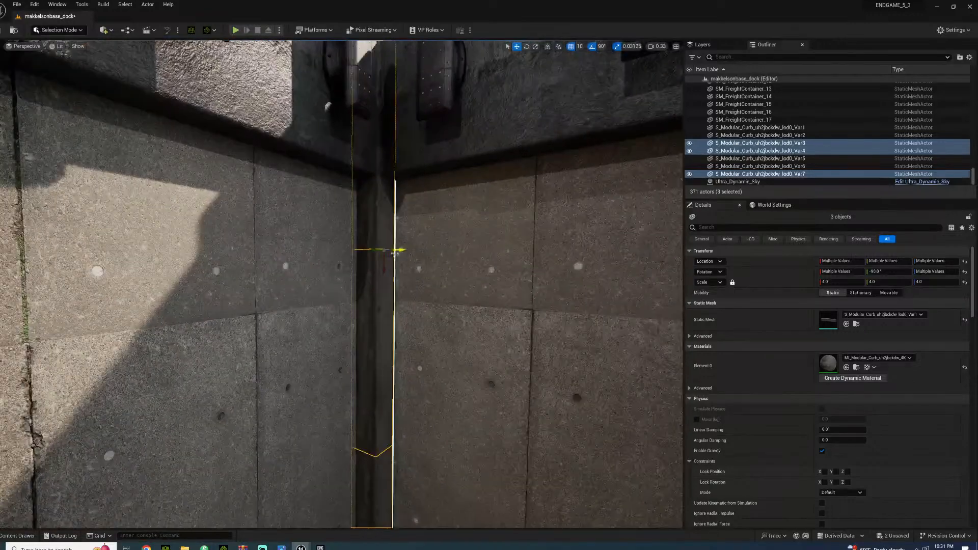
left_click_drag(374, 249, 379, 250)
left_click(442, 285)
Duplicate a lower-row plane of the first long wall and rotate the copy 90° to lie flat as a floor piece
right_click_drag(443, 285, 408, 352)
left_click(407, 351)
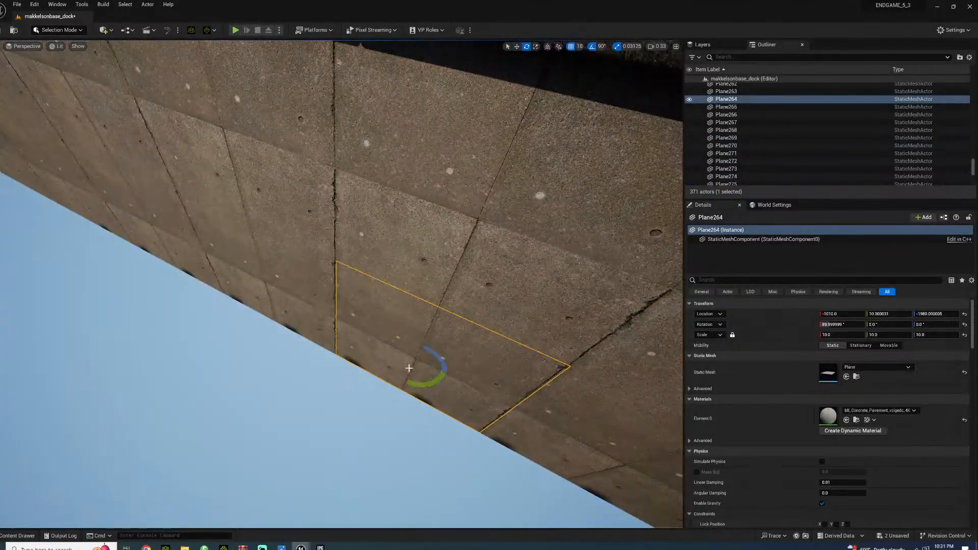
left_click_drag(407, 357, 428, 347, "alt")
right_click_drag(428, 346, 547, 321)
Move the flat floor plane out from the base of the wall using 100-unit snapping
left_click(579, 46)
left_click(579, 109)
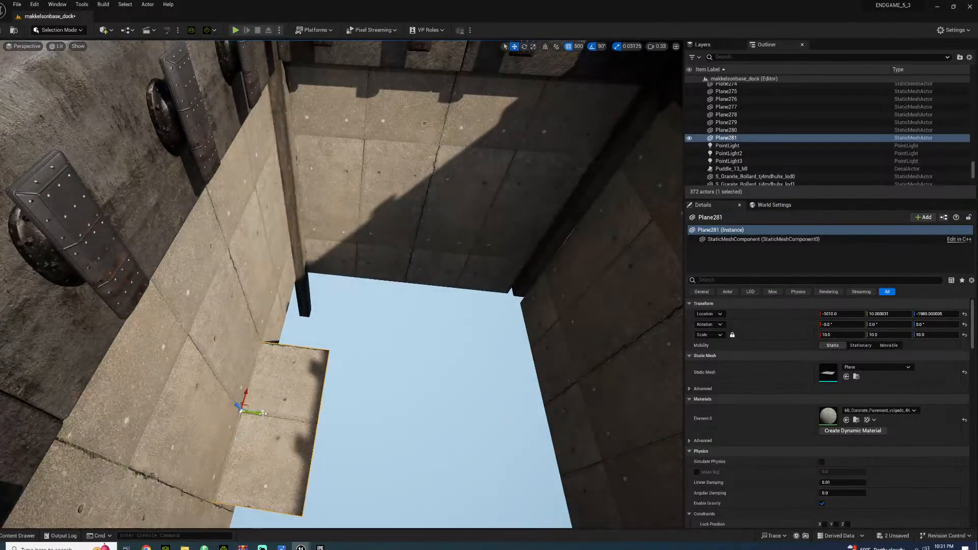
left_click_drag(263, 417, 283, 422)
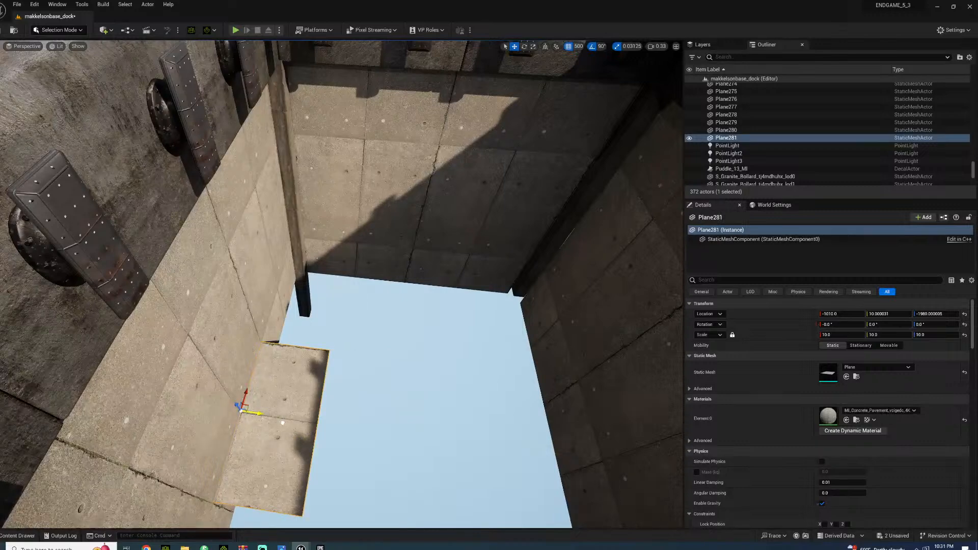
left_click(580, 47)
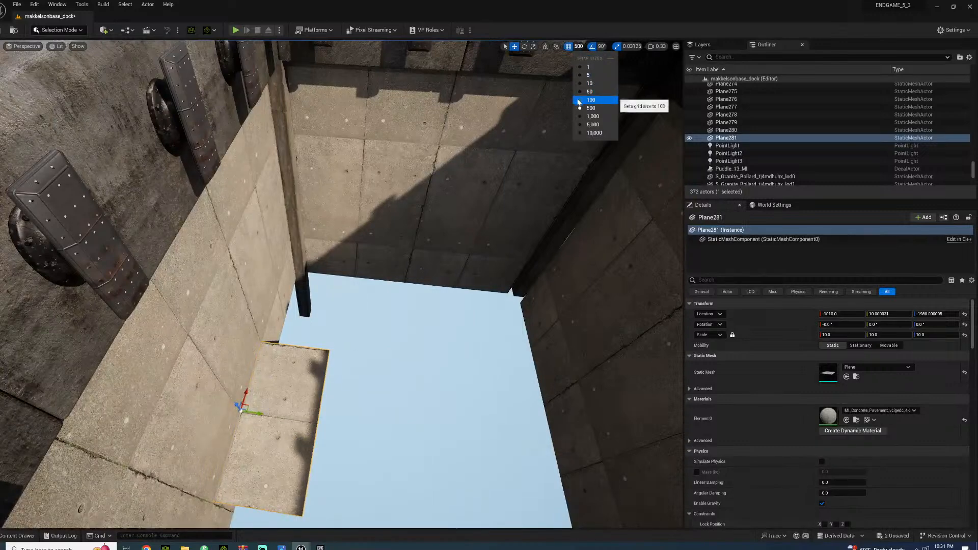
left_click_drag(258, 413, 319, 422)
Extend the floor across to the opposite wall with two duplicated planes aligned by 100-unit snapping, the last at Y 2310
right_click_drag(318, 422, 331, 342)
left_click_drag(334, 341, 463, 337, "alt")
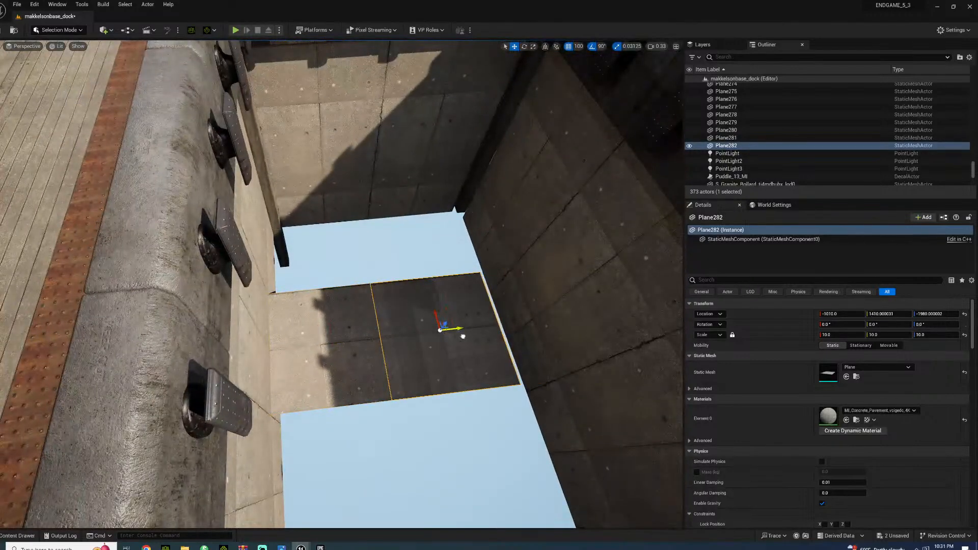
left_click(342, 338, "ctrl")
mouse_move(341, 342)
left_mouse_down()
mouse_move(365, 340)
mouse_move(288, 340)
mouse_move(329, 345)
left_mouse_up()
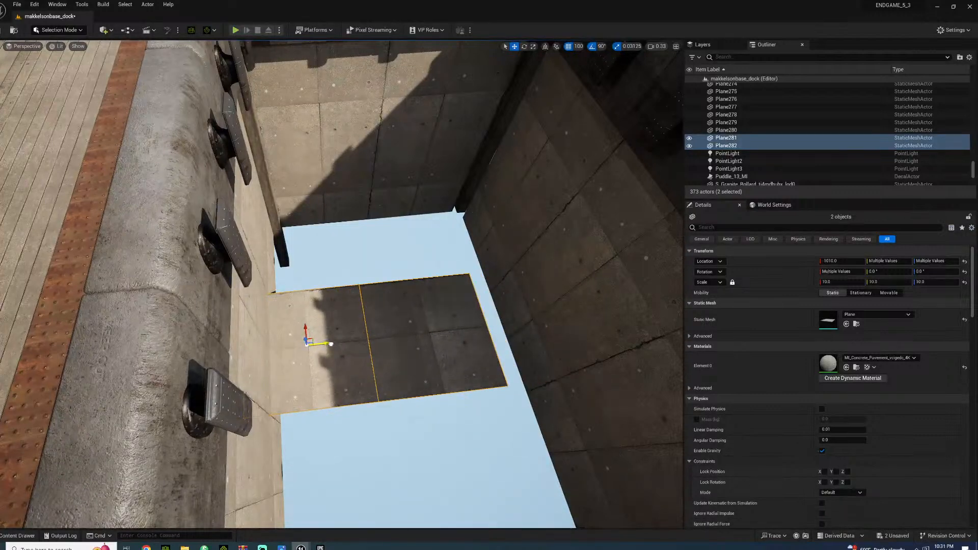
left_click(440, 337)
left_click_drag(444, 332, 563, 323, "alt")
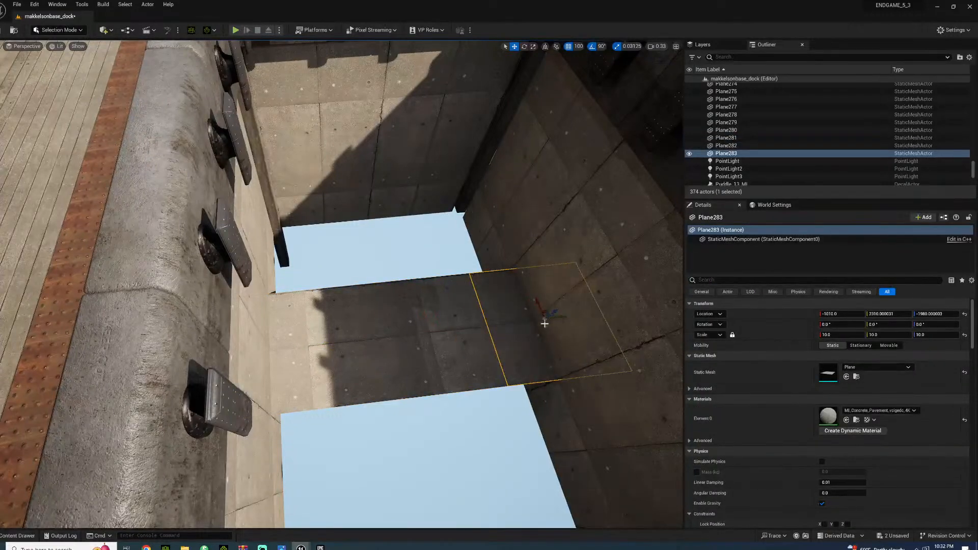
Select the three floor planes and duplicate the row toward the end wall with 1,000-unit snapping
left_click(430, 334, "ctrl")
left_click(363, 323, "ctrl")
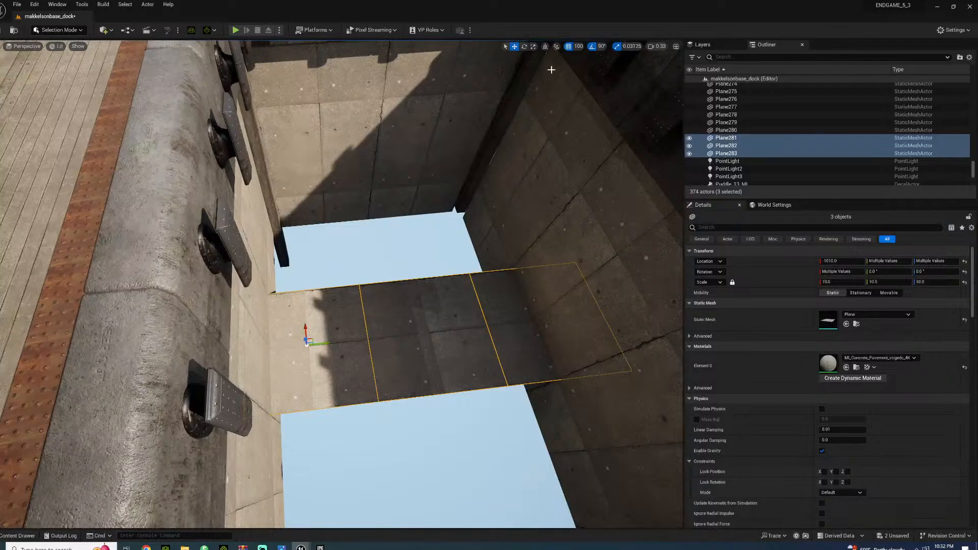
left_click(579, 47)
left_click(586, 114)
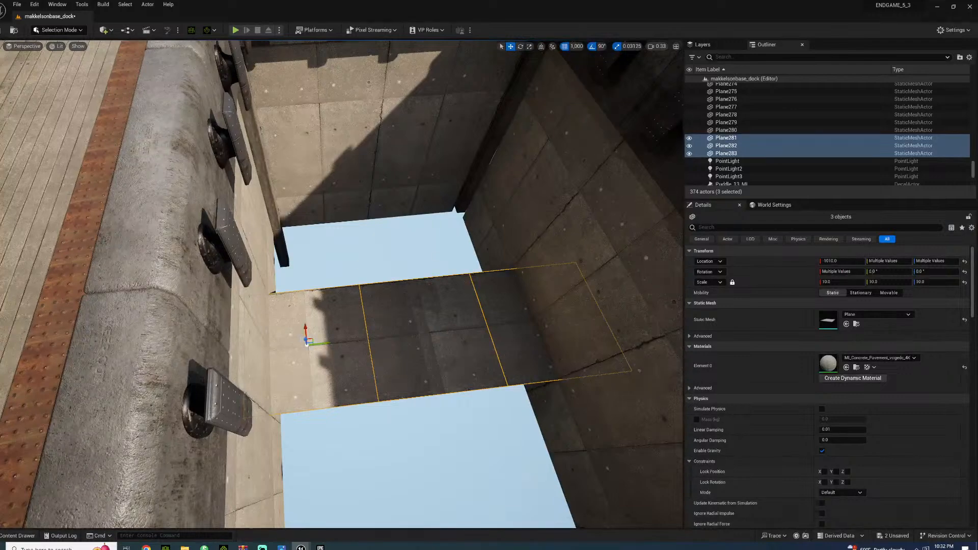
left_click_drag(306, 329, 328, 229, "alt")
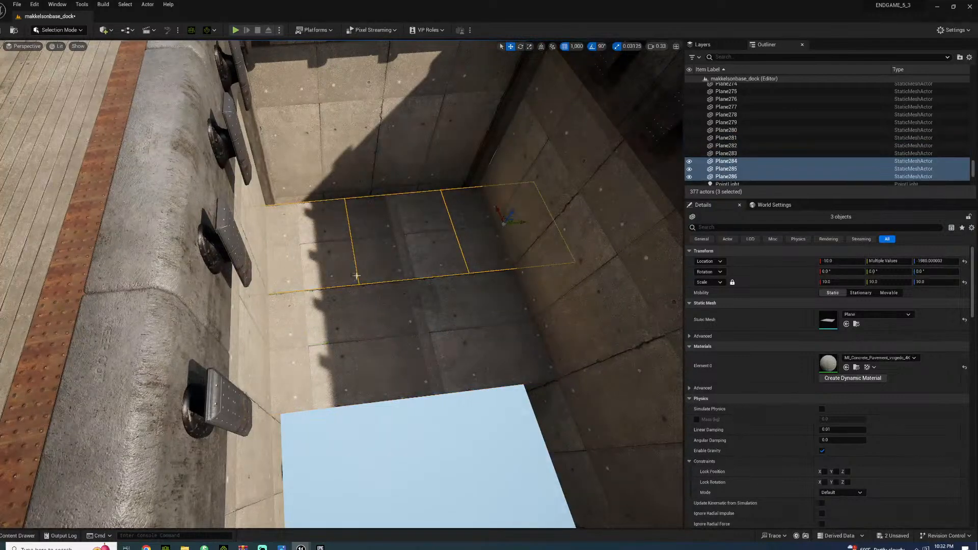
Select all six floor planes and duplicate the block three times along the channel past its open end, using 100-unit snapping
left_click(363, 318, "ctrl")
left_click(426, 309, "ctrl")
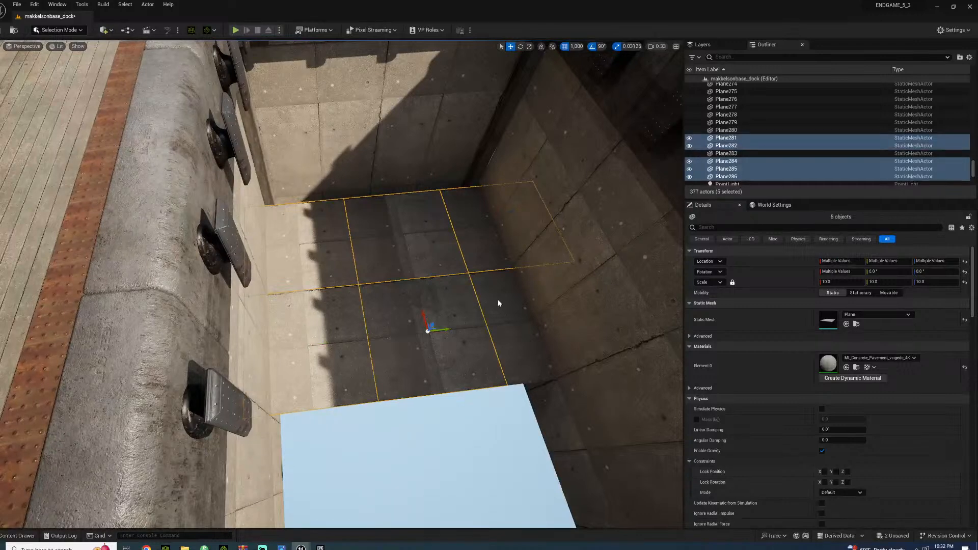
left_click(498, 301, "ctrl")
left_click(575, 48)
left_click(578, 100)
left_click_drag(535, 300, 532, 274)
right_click_drag(532, 274, 408, 286)
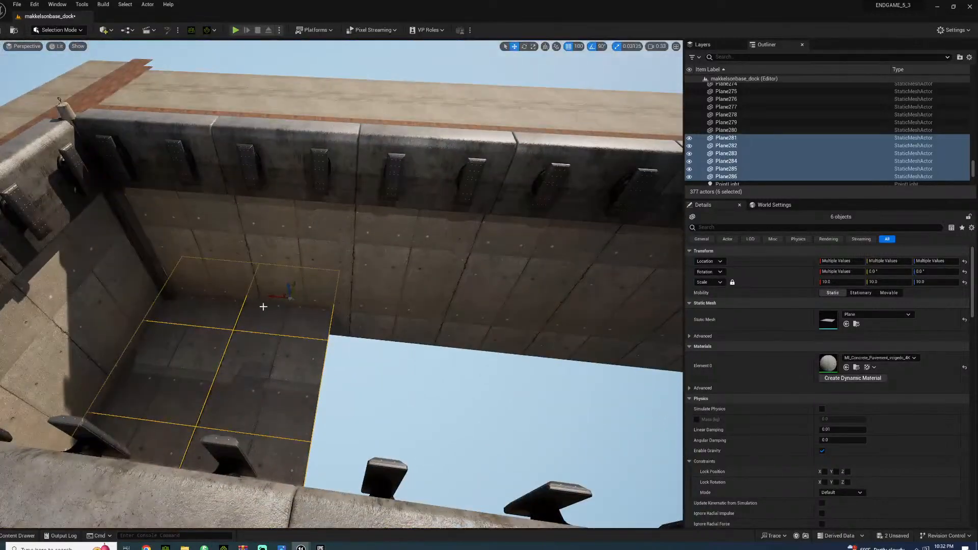
left_click_drag(273, 299, 365, 320, "alt")
right_click_drag(365, 320, 347, 321)
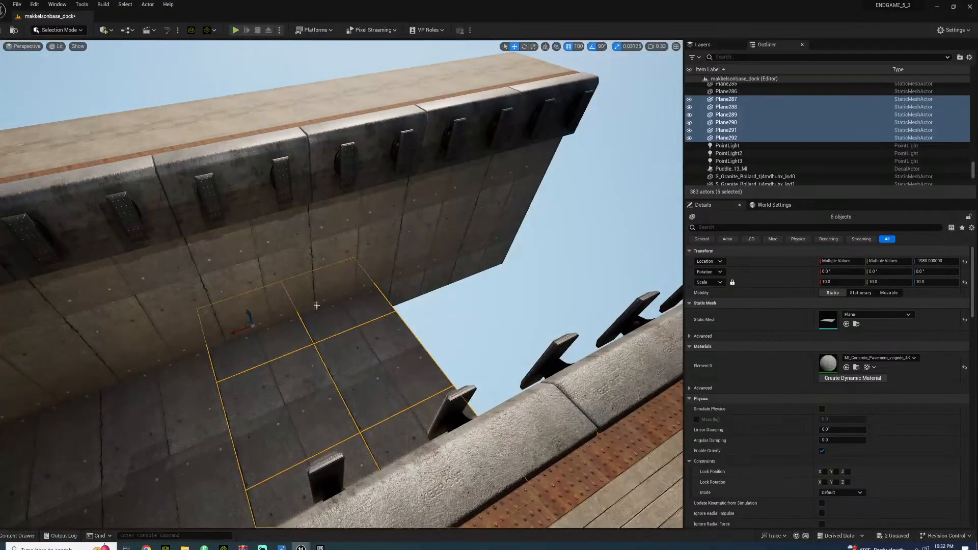
left_click_drag(234, 332, 513, 250, "alt")
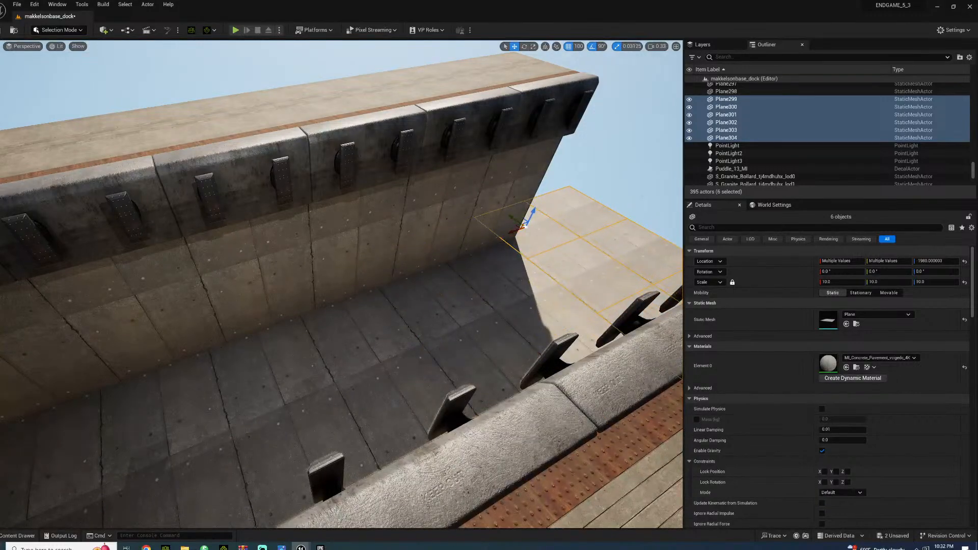
left_click(635, 200)
right_click_drag(635, 199, 527, 168)
key("w")
right_click_drag(280, 334, 332, 299)
key("s")
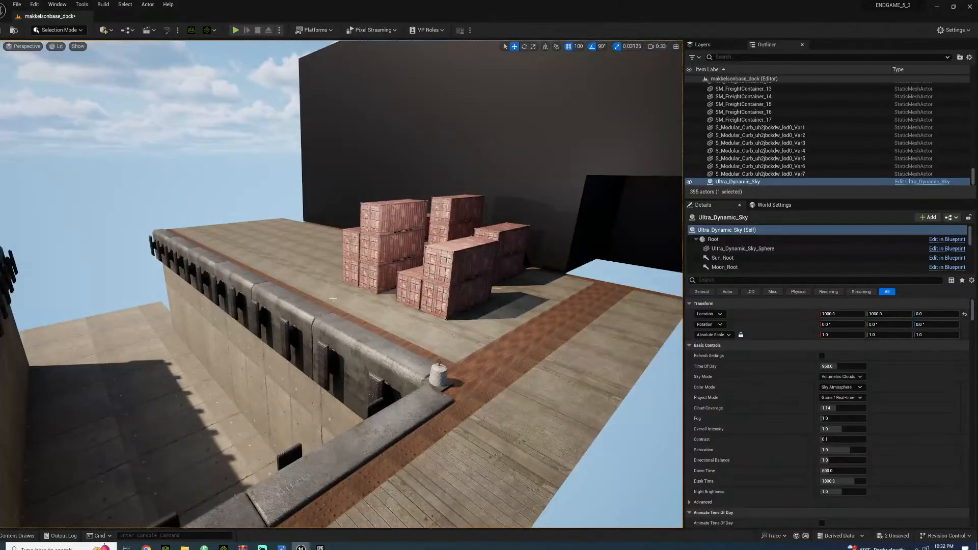
Search the project content for water and try the turquoise BP_OceanWater blueprint in the dock channel
right_click_drag(343, 358, 257, 371)
key("a")
key("w")
key("s")
key("w")
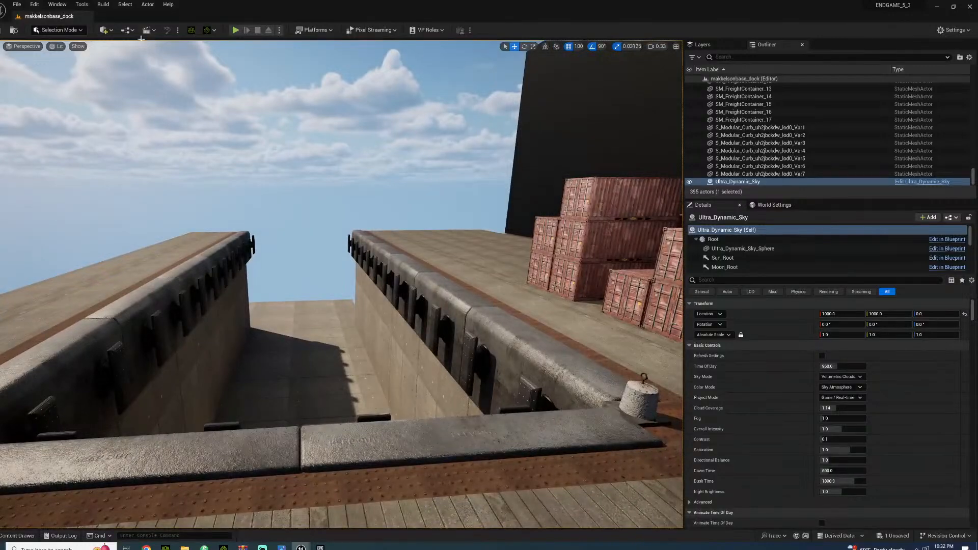
left_click(15, 535)
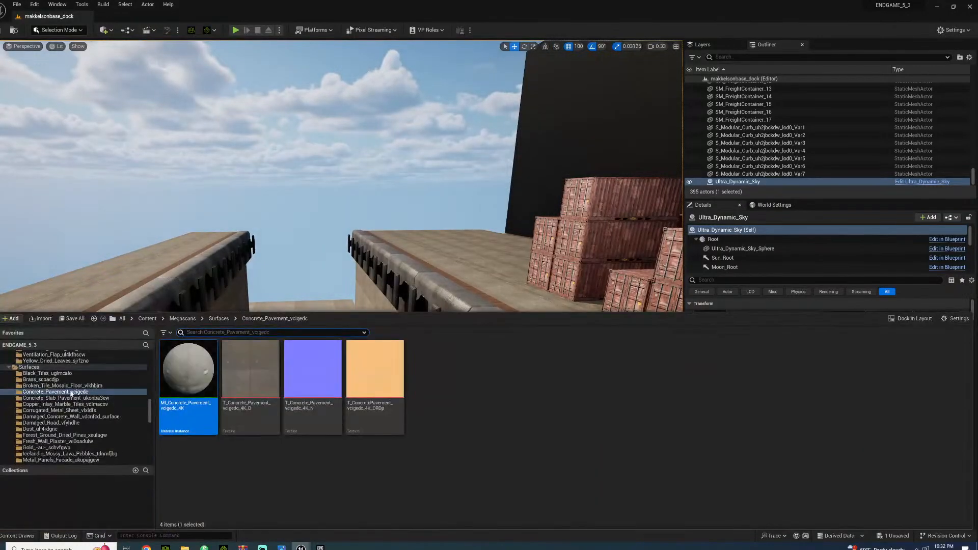
scroll(112, 397, "up", 15)
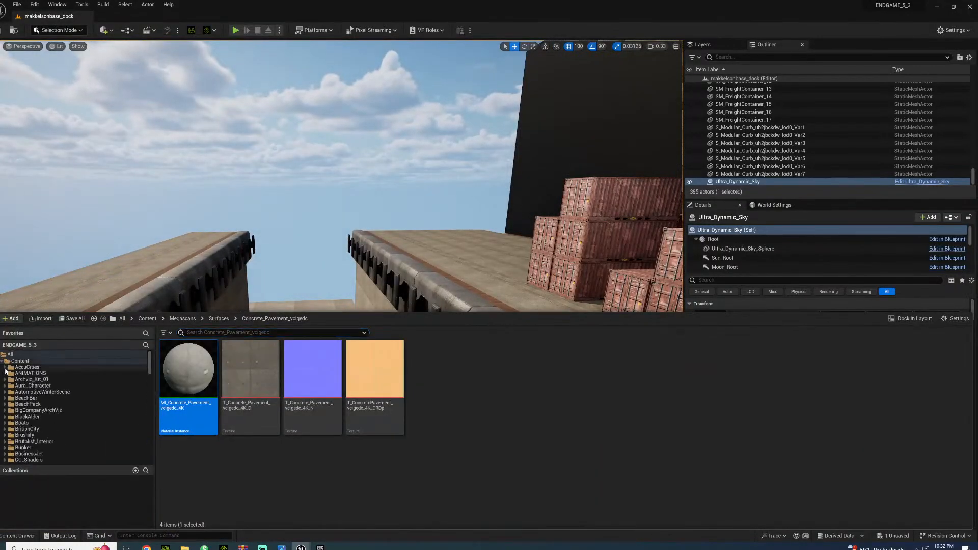
left_click(20, 361)
type("water")
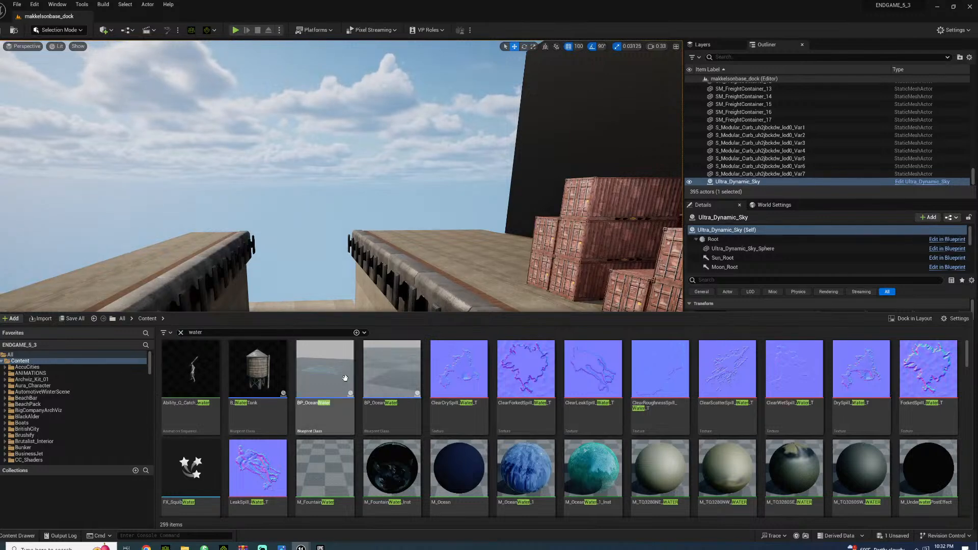
left_click_drag(392, 377, 390, 289)
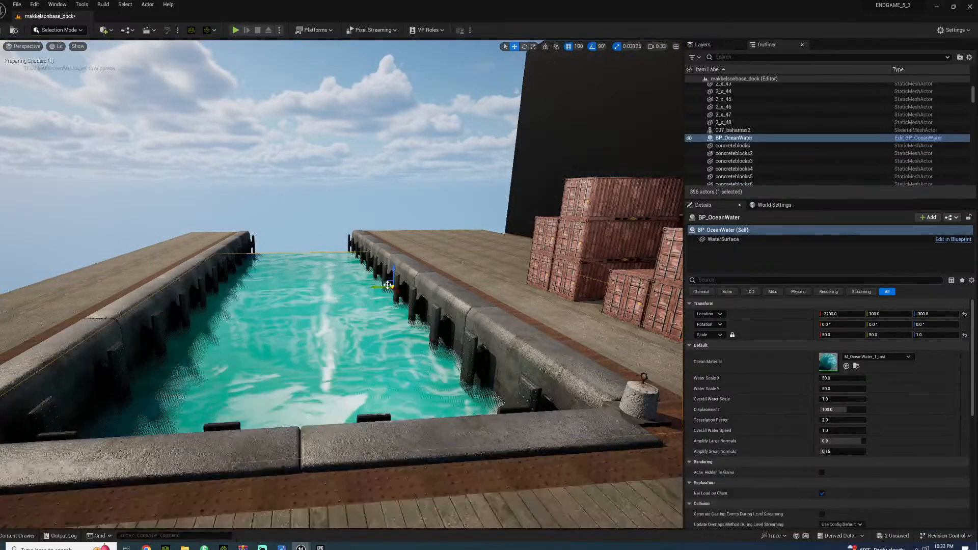
key("Delete")
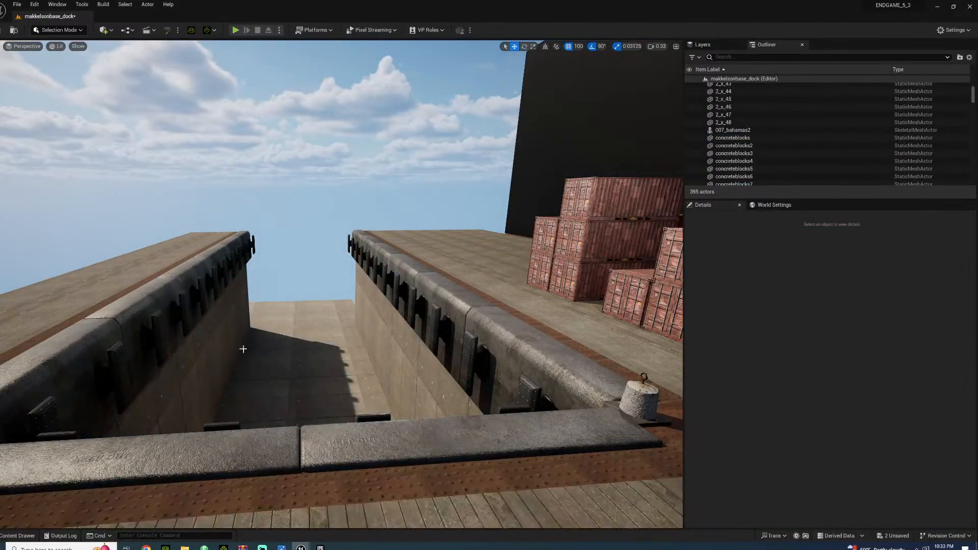
Look through the water assets for a suitable water surface, and search the project content for ocean
left_click(17, 536)
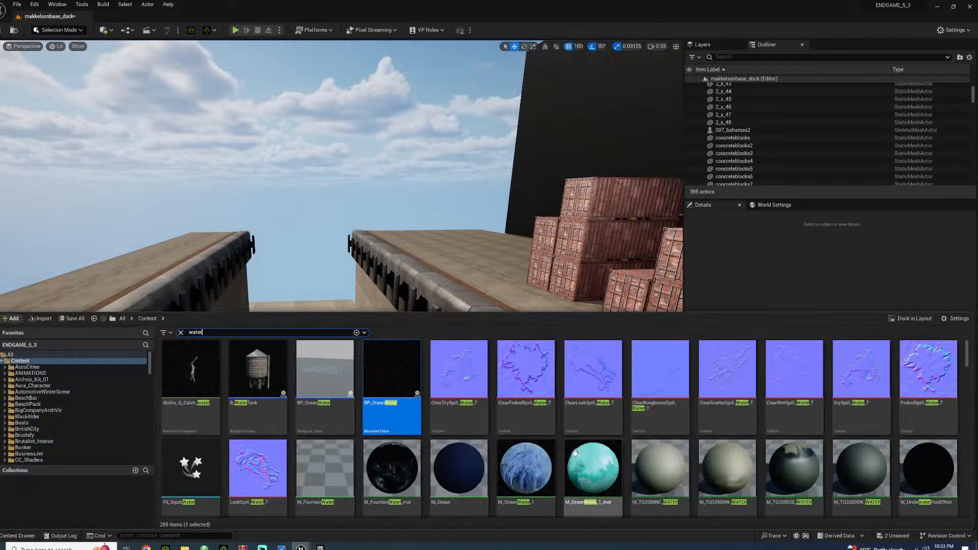
scroll(675, 378, "down", 3)
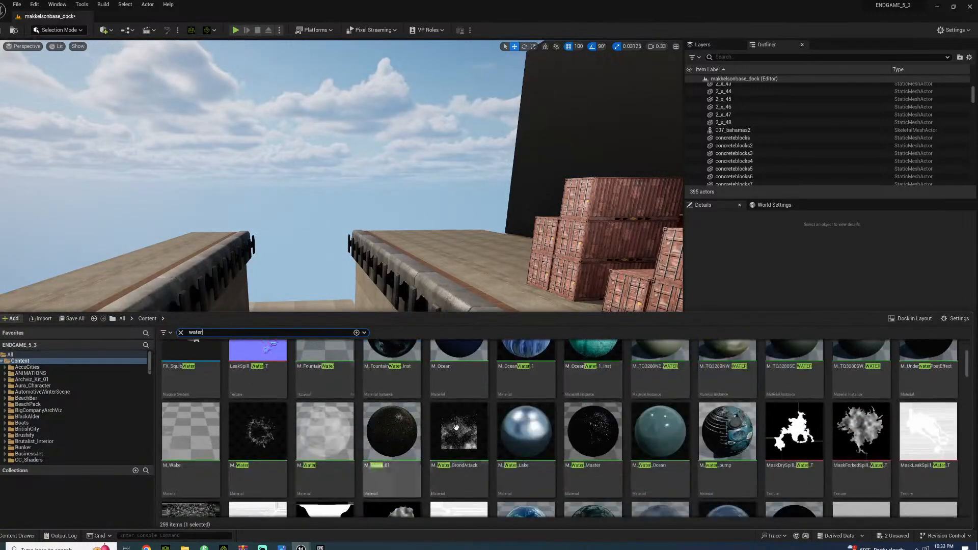
scroll(588, 420, "down", 2)
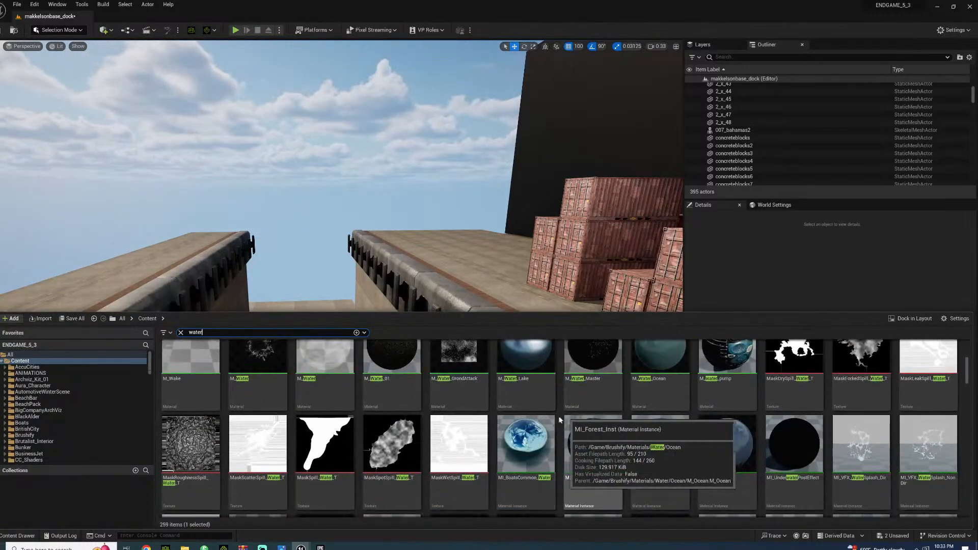
scroll(251, 445, "up", 1)
scroll(281, 442, "down", 2)
scroll(282, 441, "down", 8)
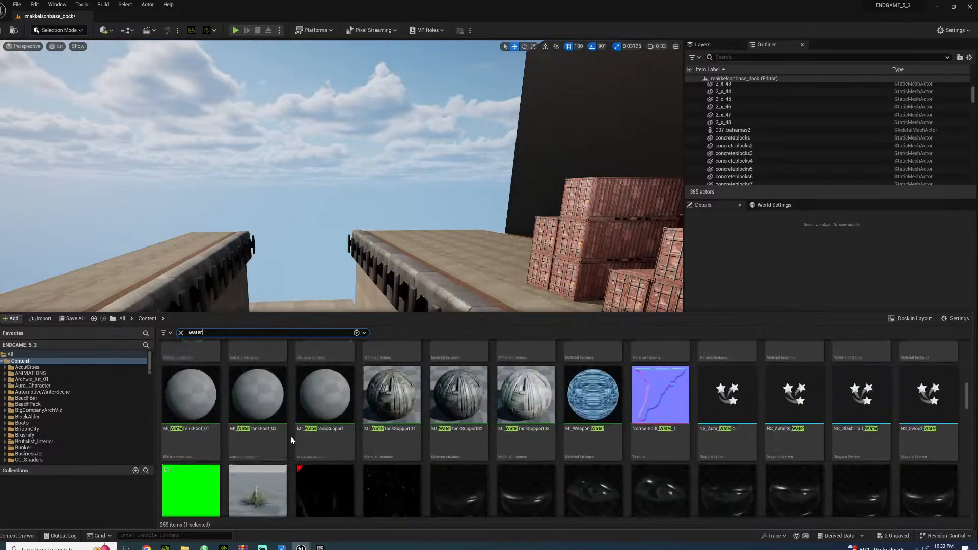
scroll(291, 437, "down", 8)
scroll(280, 441, "down", 8)
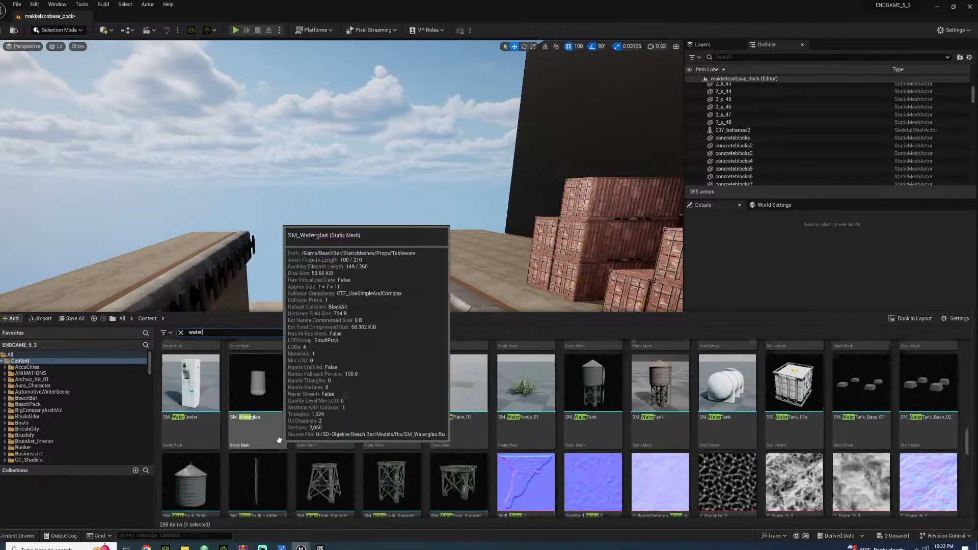
scroll(280, 440, "down", 8)
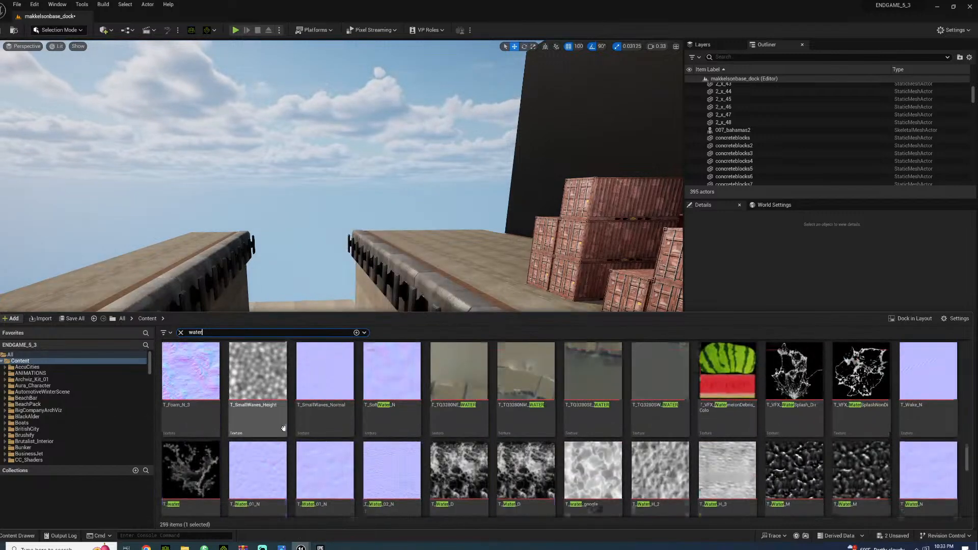
scroll(281, 433, "down", 8)
scroll(285, 439, "down", 8)
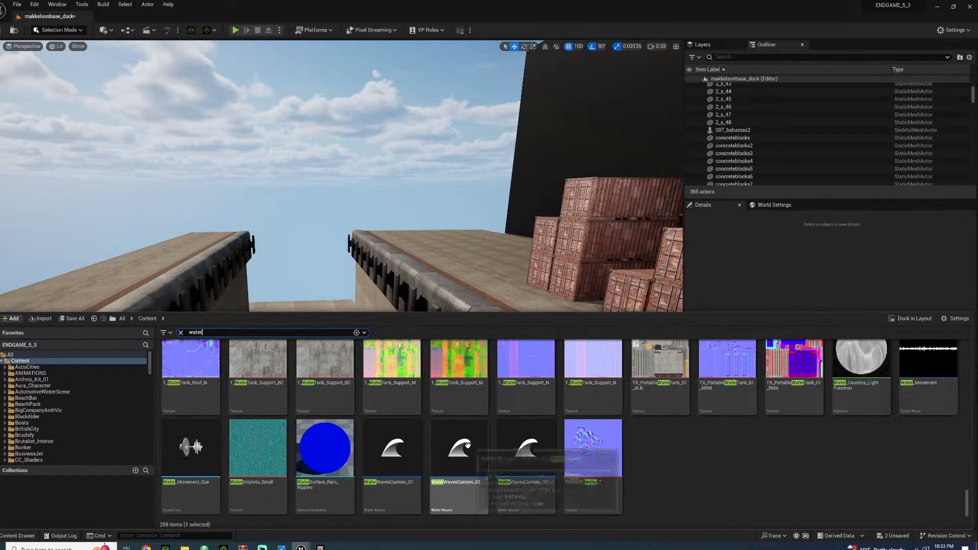
scroll(216, 371, "up", 3)
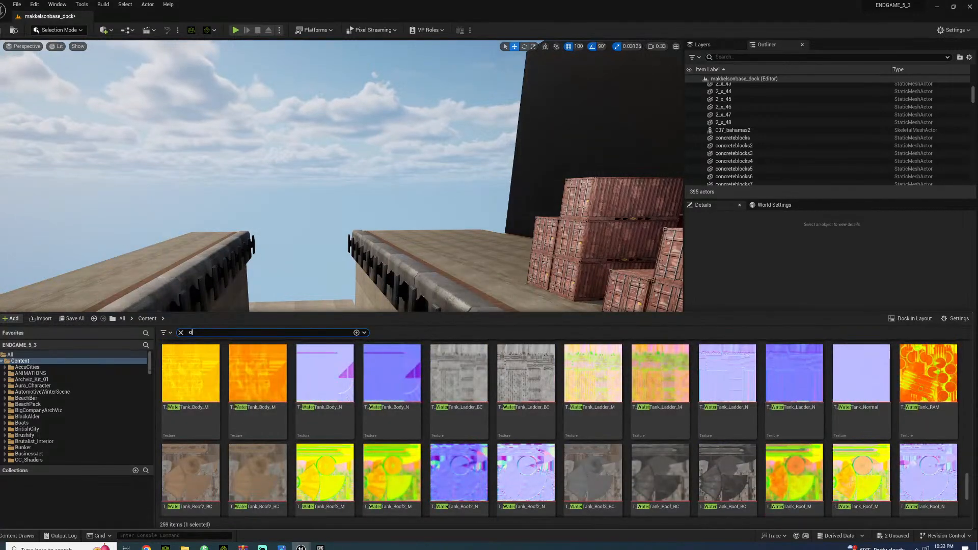
type("cean")
Try the first listed BP_OceanWater blueprint down on the channel floor and delete it
left_click_drag(297, 383, 279, 344)
left_click_drag(299, 297, 285, 317)
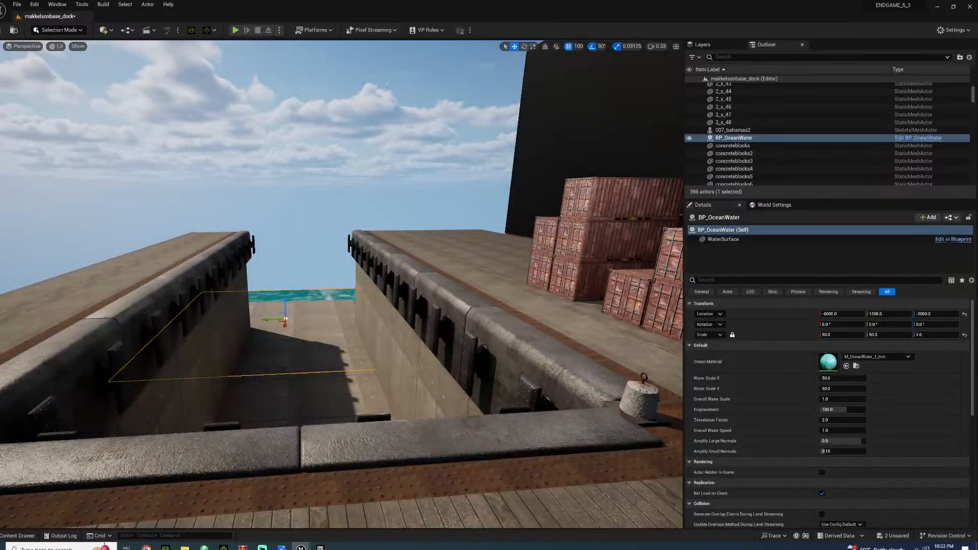
key("Delete")
Try the other BP_OceanWater blueprint, the one with caustics and underwater effects, in the dock channel and remove it
left_click(17, 536)
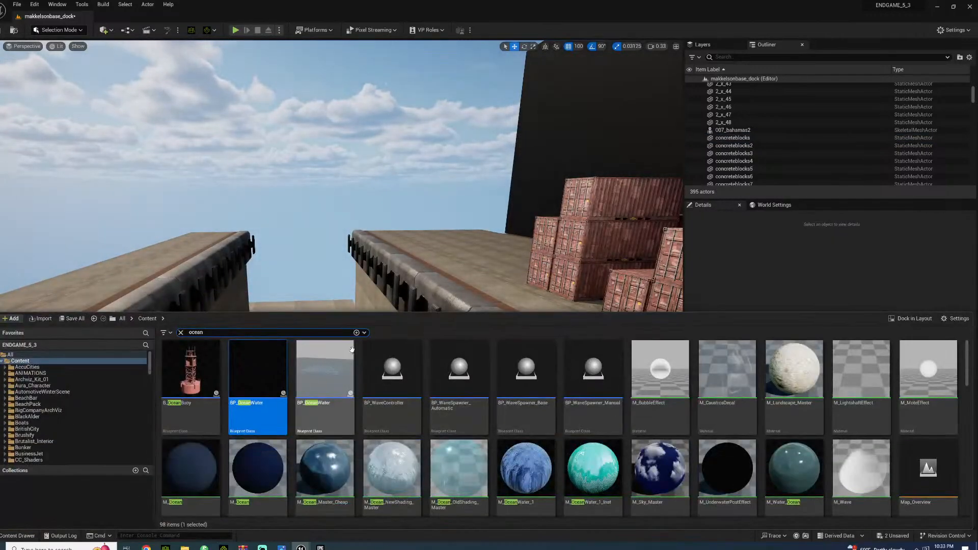
left_click(329, 362)
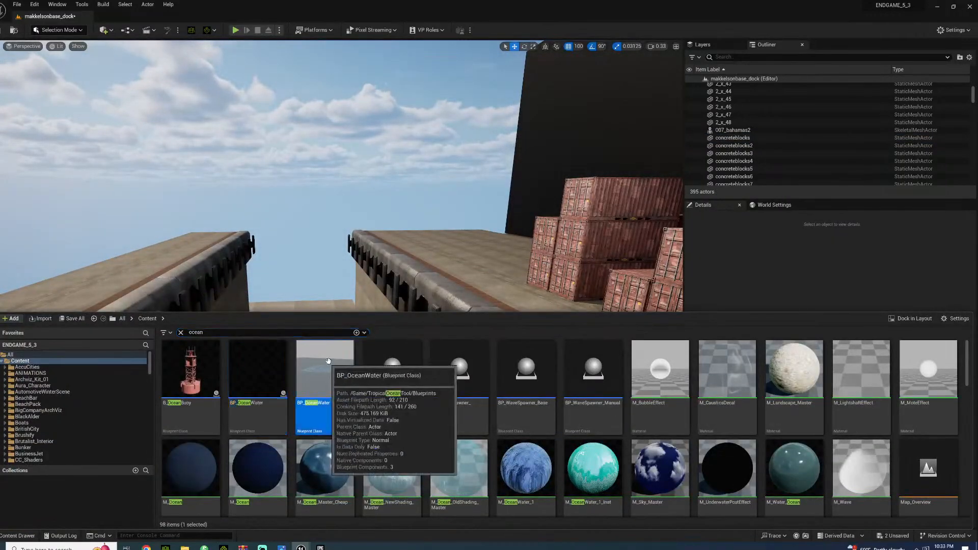
left_click(341, 268)
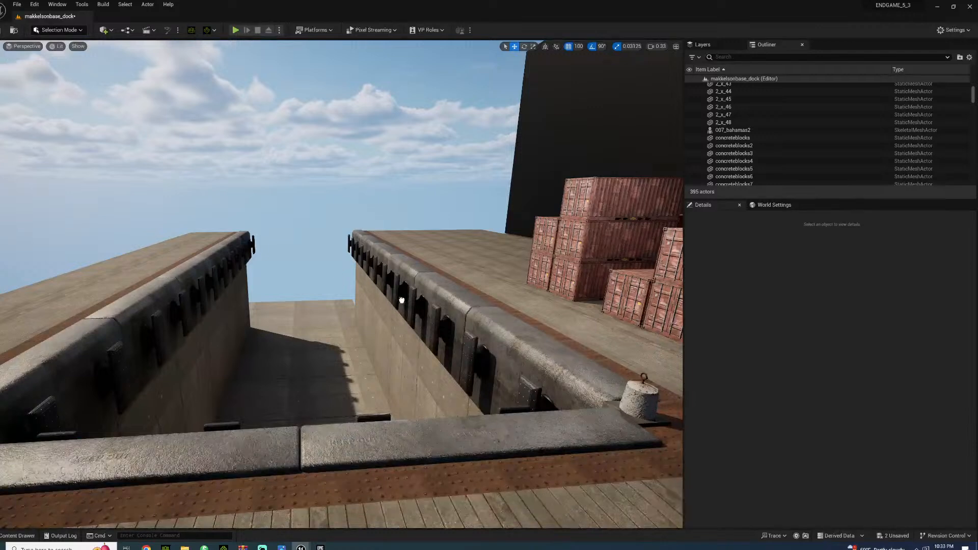
left_click_drag(402, 301, 402, 302)
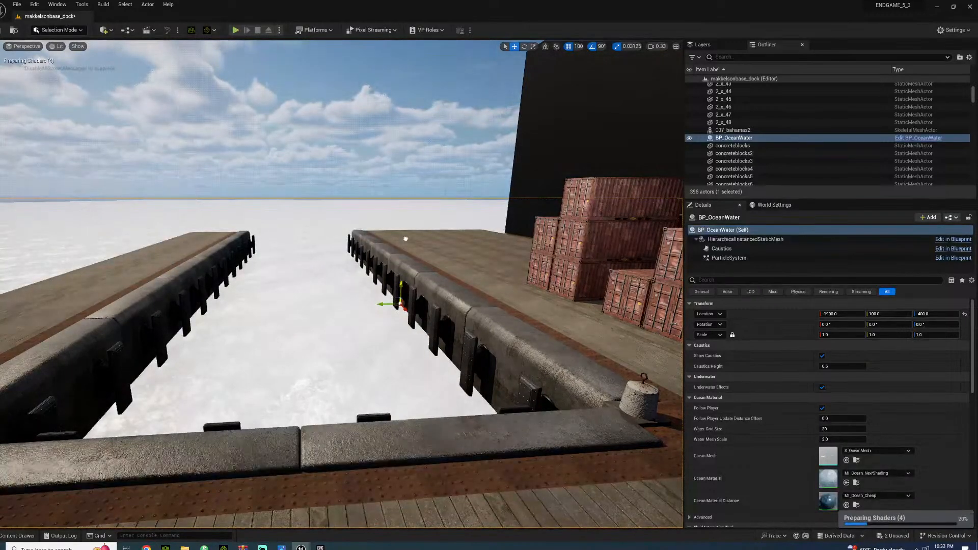
right_click_drag(272, 249, 426, 230)
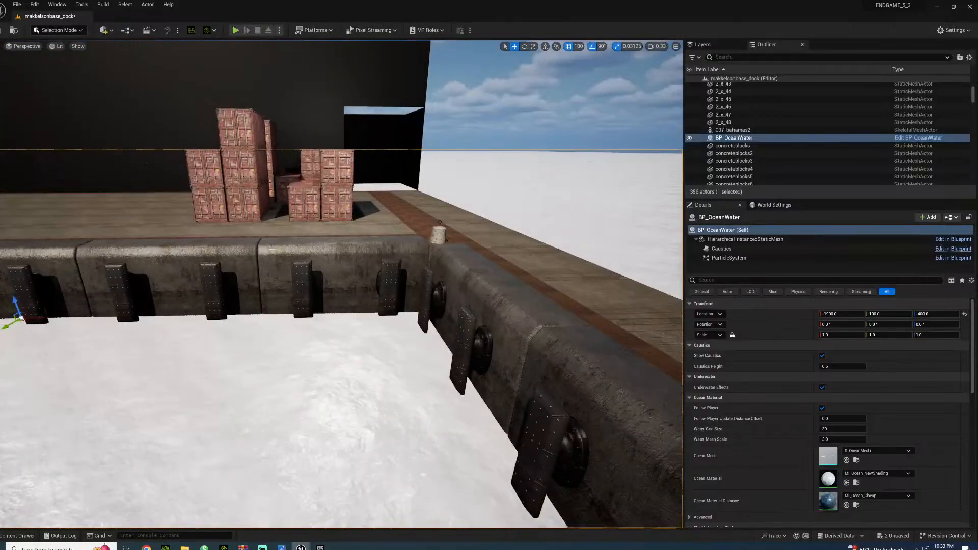
right_click_drag(280, 303, 139, 305)
key("Delete")
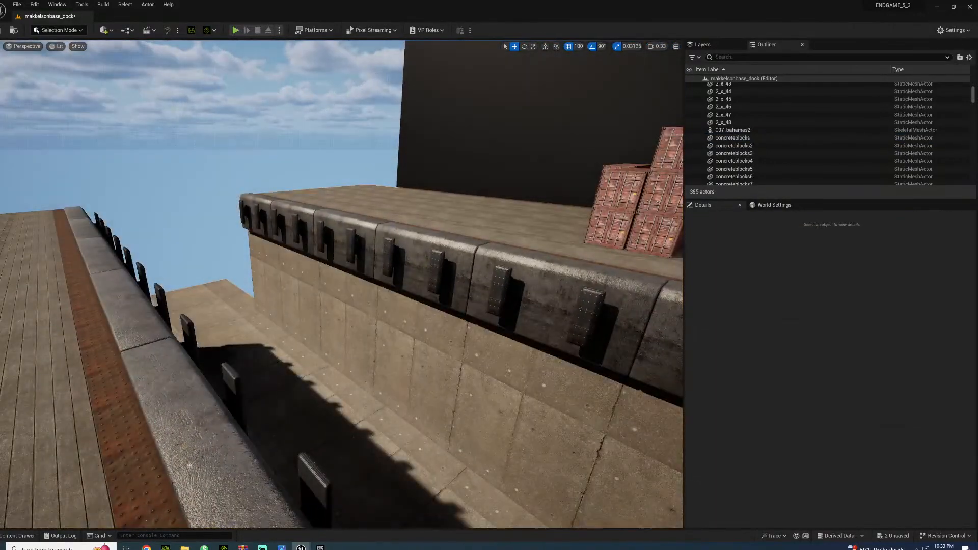
Find the second listed S_Water static mesh among the ocean assets and place it on the channel floor
left_click(18, 535)
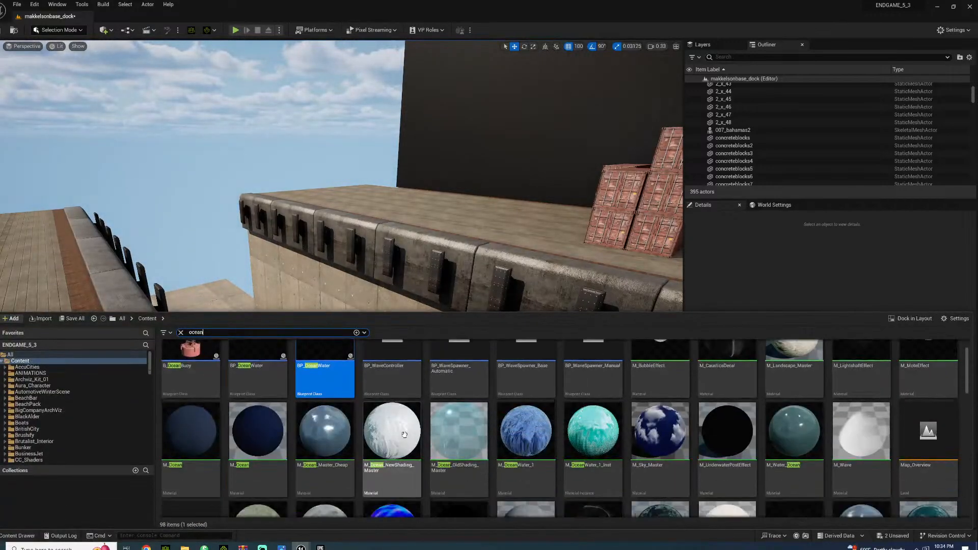
scroll(424, 445, "down", 2)
scroll(387, 428, "up", 2)
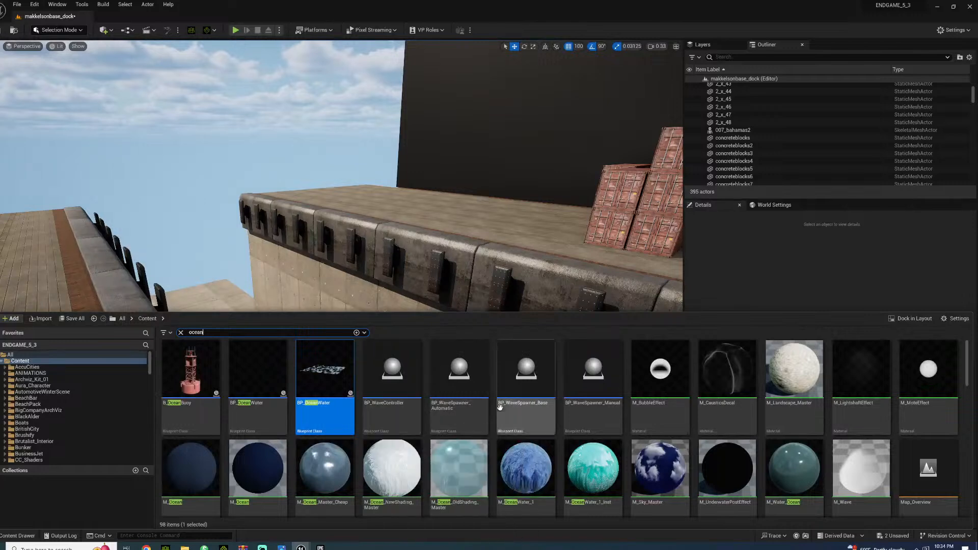
scroll(335, 417, "down", 2)
scroll(335, 418, "down", 5)
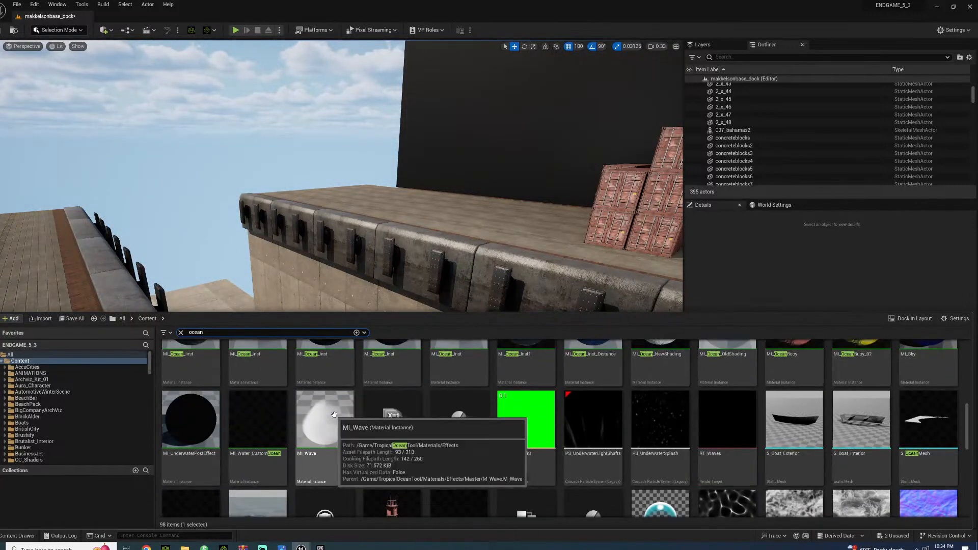
scroll(334, 415, "down", 2)
left_click_drag(269, 447, 291, 358)
left_click_drag(306, 433, 308, 429)
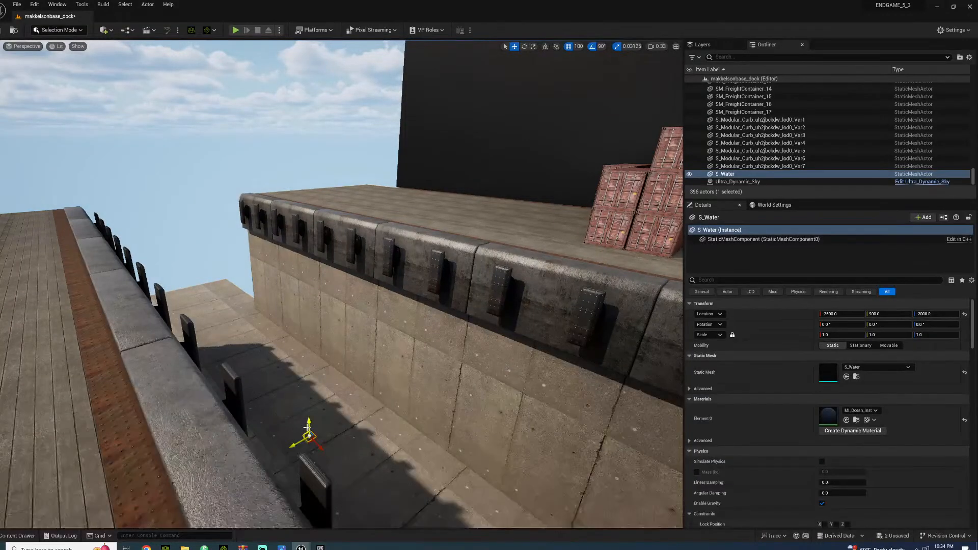
Raise S_Water above the channel floor and set its uniform scale to 100
right_click_drag(286, 310, 299, 318)
left_click(296, 313)
left_click(312, 326)
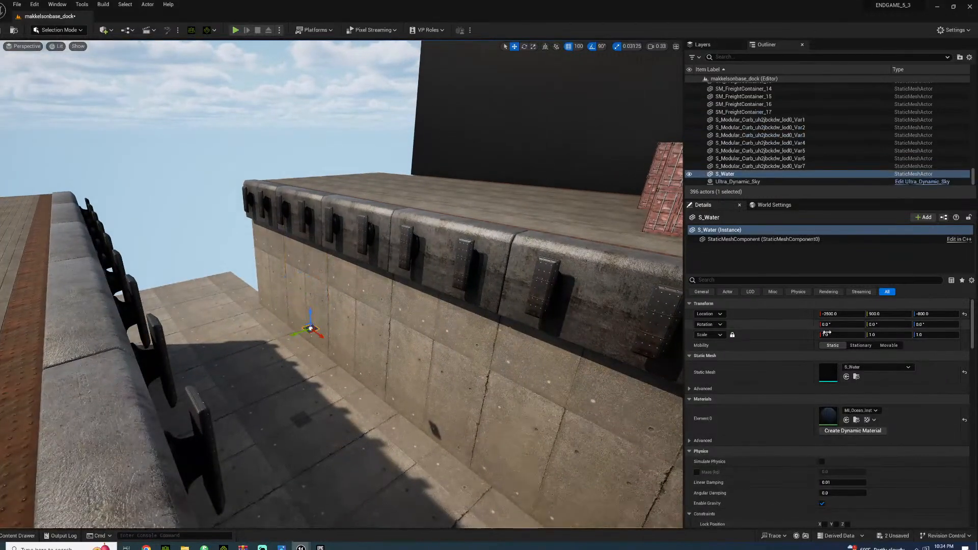
type("1")
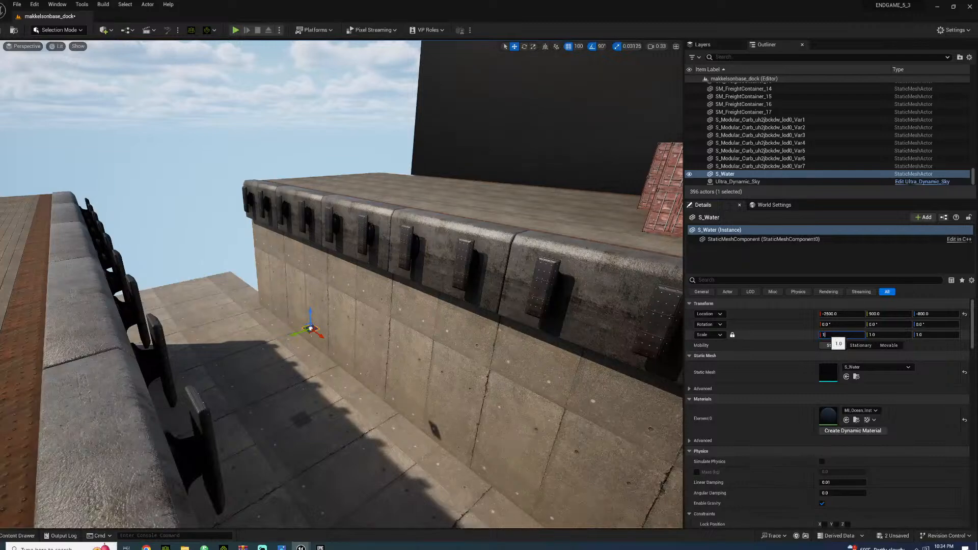
type("00")
key("Return")
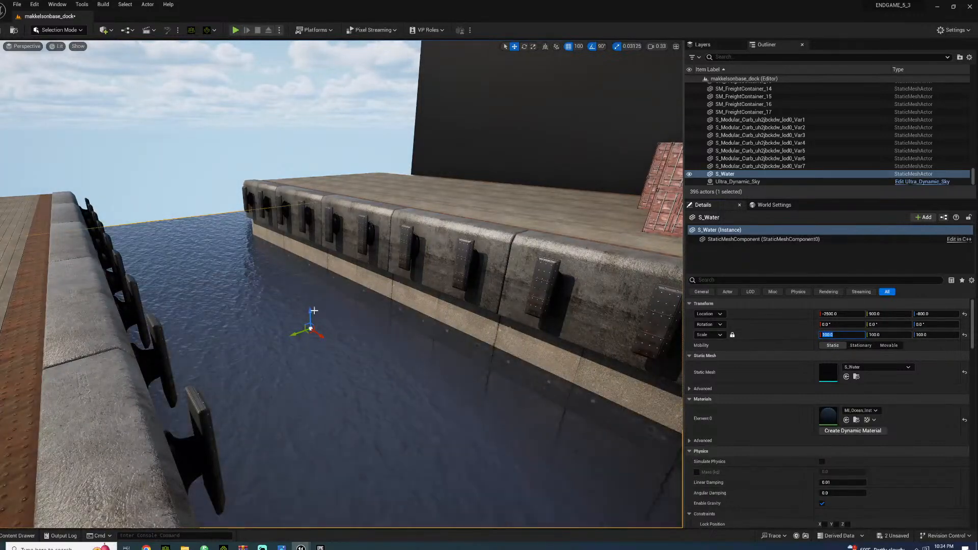
Raise the enlarged S_Water surface up the channel walls to the level of the dock fenders
left_click_drag(309, 313, 355, 225)
left_click(229, 166)
right_click_drag(230, 167, 216, 145)
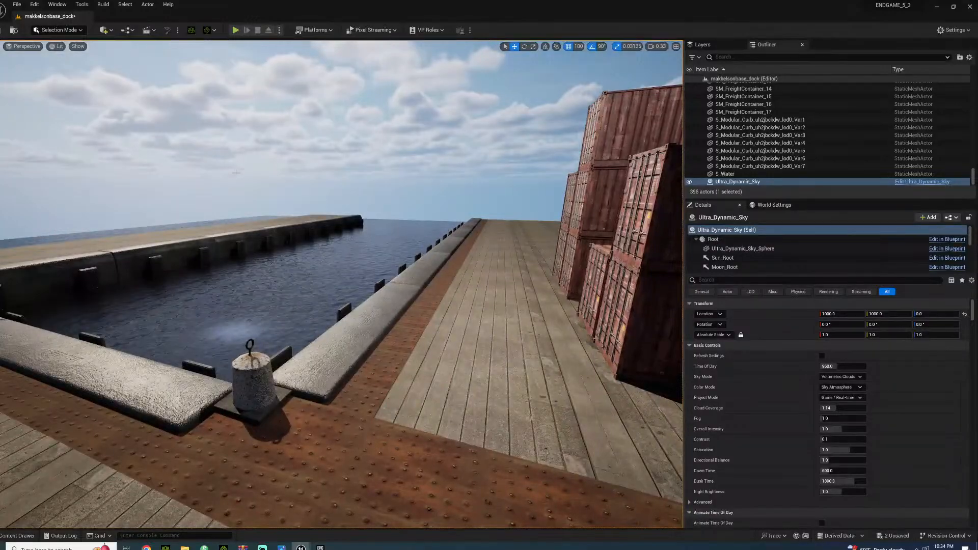
Apply the second listed MI_Ocean_Inst material from the ocean assets to the channel's water surface and check it along the fenders
right_click_drag(236, 172, 148, 189)
key("w")
key("s")
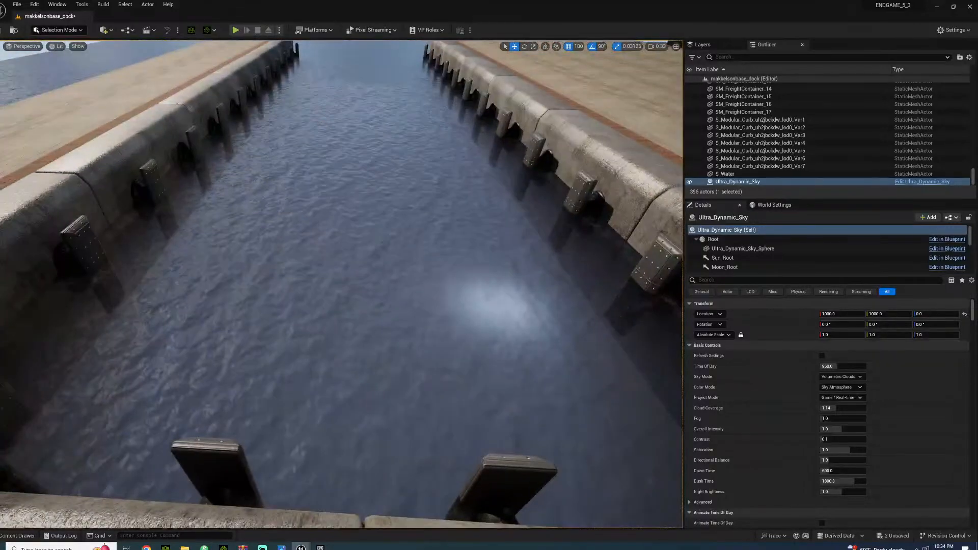
key("ctrl+space")
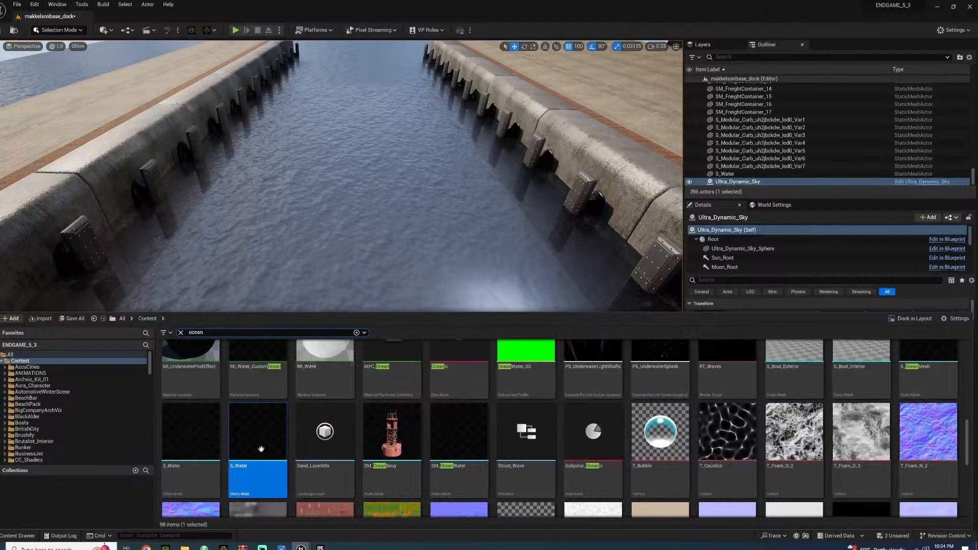
scroll(270, 412, "up", 4)
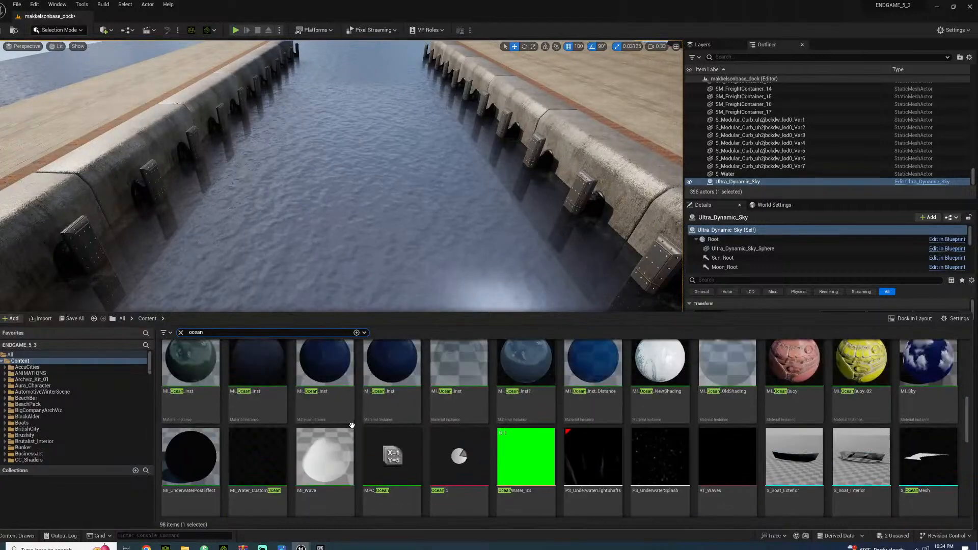
left_click(265, 408)
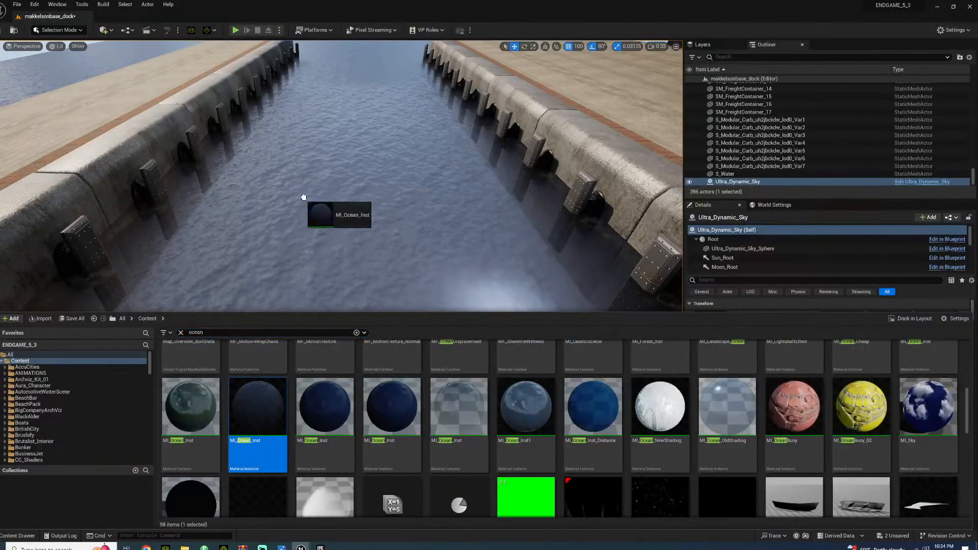
left_click_drag(264, 262, 275, 245)
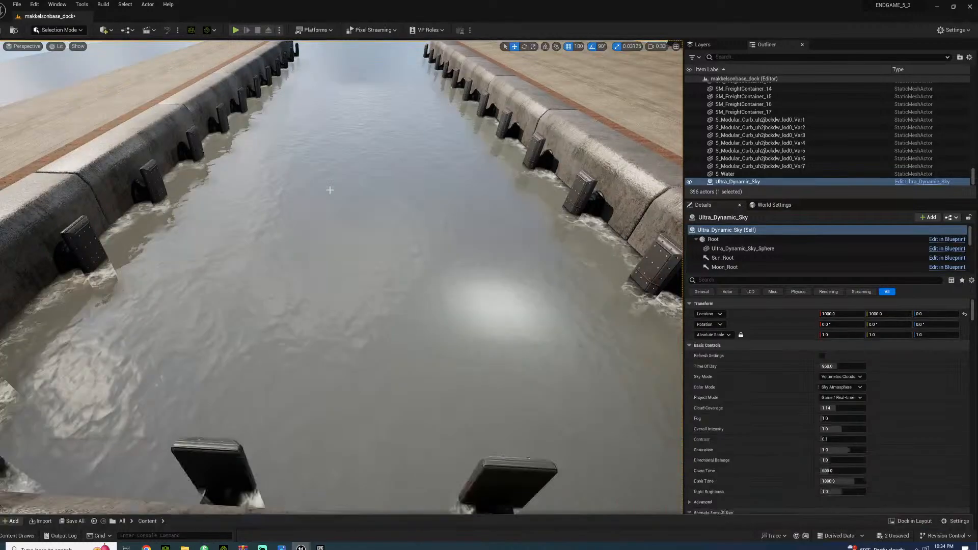
right_click_drag(276, 245, 433, 219)
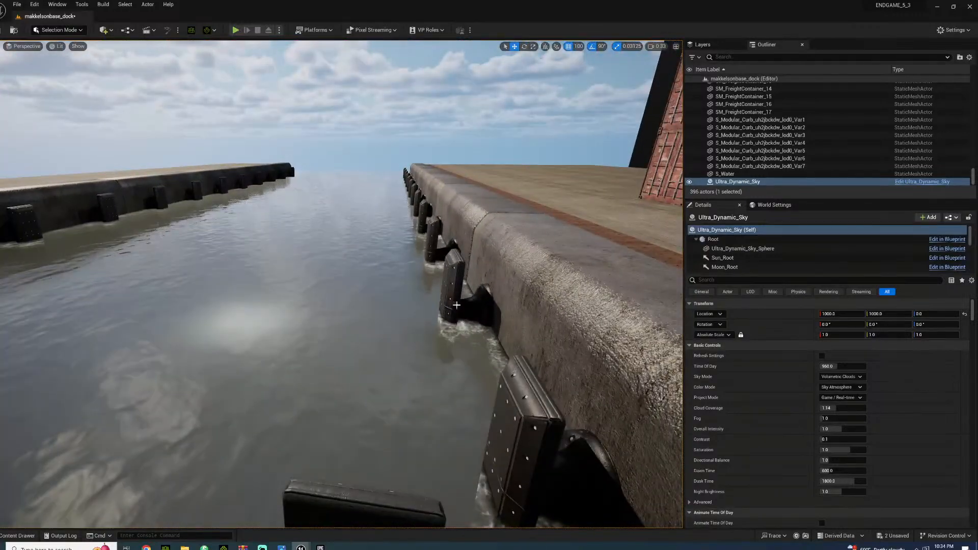
Duplicate the three planes of the dark wall recess upward with a 1,000 grid snap to raise its walls
right_click_drag(437, 335, 675, 278)
left_click(248, 273)
left_click(168, 273, "shift")
left_click(93, 272, "shift")
right_click_drag(93, 272, 45, 263)
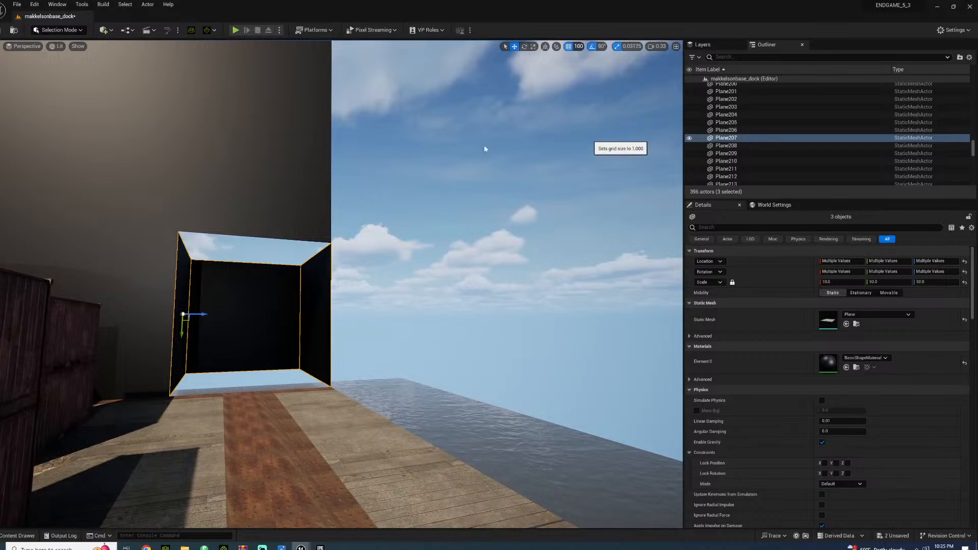
left_click_drag(181, 329, 212, 195, "alt")
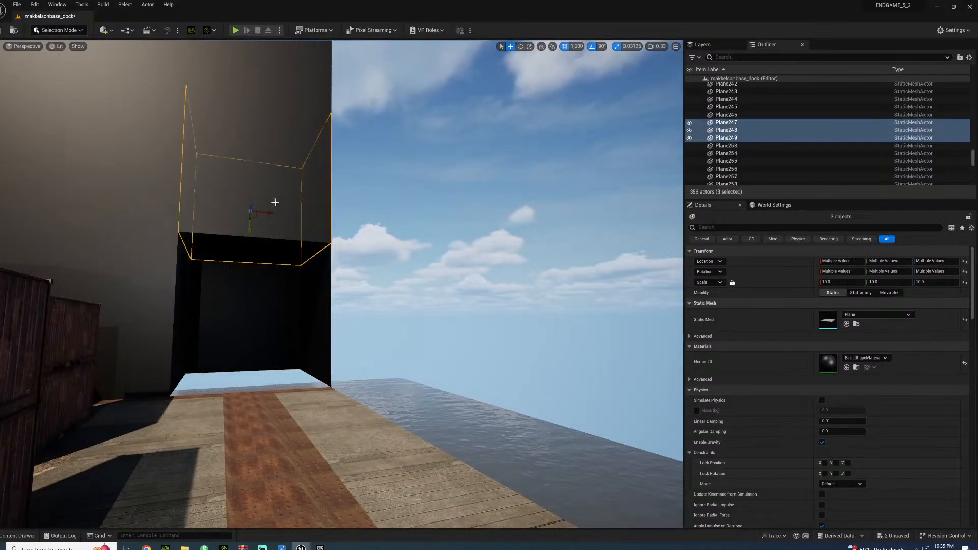
mouse_move(249, 231)
left_mouse_down()
mouse_move(277, 107)
mouse_move(257, 246)
left_mouse_up()
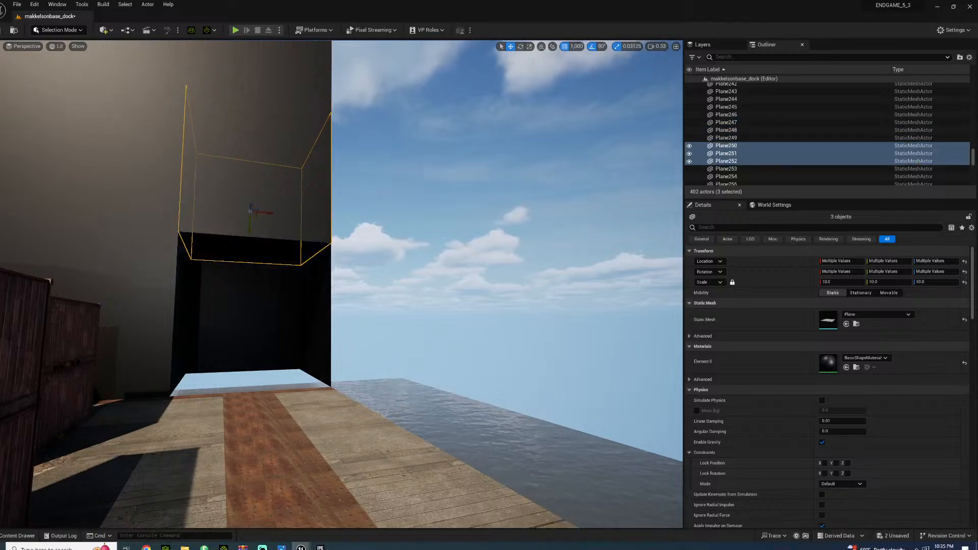
Select the two stacked planes at the end of the recess and duplicate them twice sideways to continue the wall behind the containers
left_click(313, 274)
left_click(313, 249, "ctrl")
mouse_move(311, 249)
right_mouse_down()
mouse_move(313, 196)
mouse_move(310, 240)
mouse_move(312, 196)
mouse_move(326, 249)
right_mouse_up()
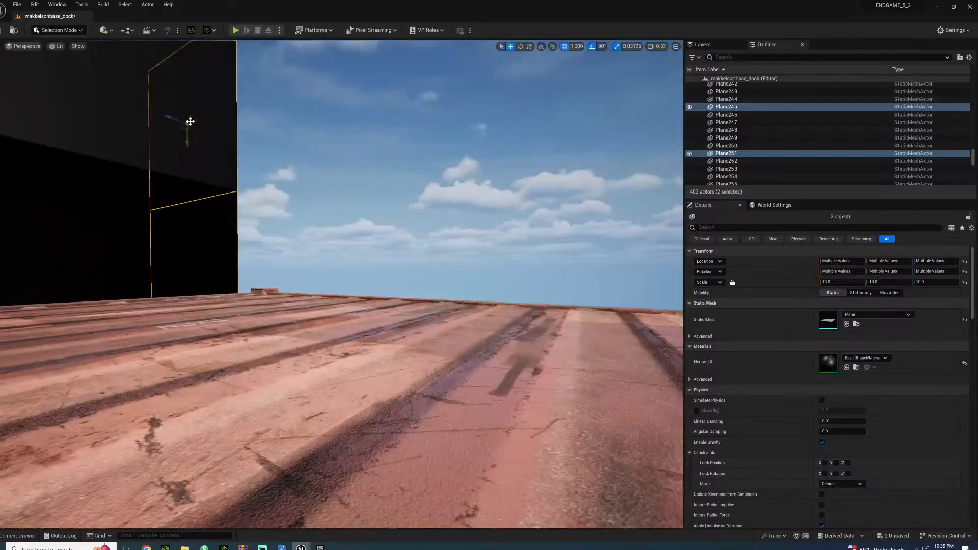
left_click_drag(196, 121, 319, 122, "alt")
left_click_drag(419, 76, 453, 76, "alt")
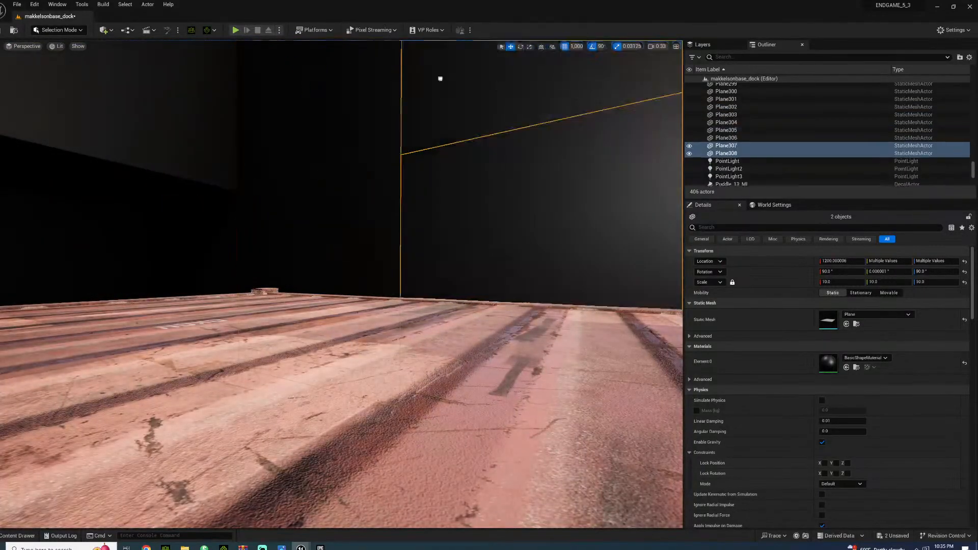
Select the two upper planes of the wall behind the containers and duplicate them one row higher
mouse_move(305, 179)
right_mouse_down()
mouse_move(305, 224)
mouse_move(305, 179)
right_mouse_up()
left_click(306, 179)
left_click(413, 195, "ctrl")
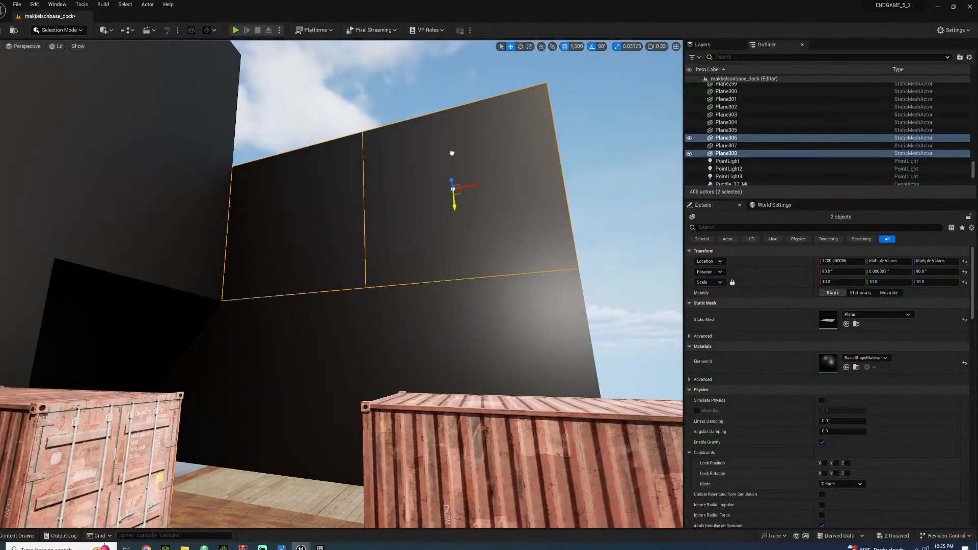
left_click_drag(452, 153, 461, 102, "alt")
right_click_drag(461, 102, 485, 121)
key("s")
Duplicate the end wall planes across the channel's end and start a three-plane-high side wall on the channel's far side
left_click(300, 136)
left_click(301, 90, "ctrl")
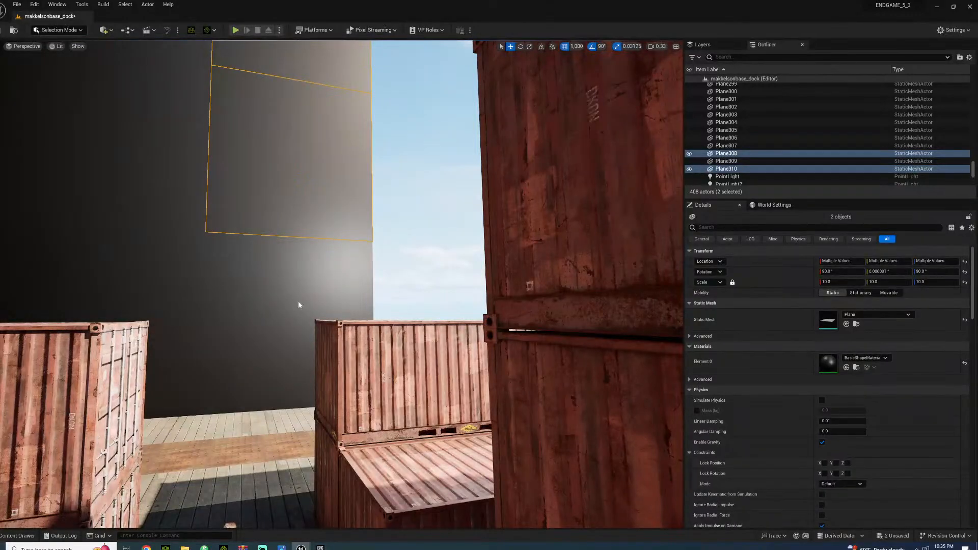
left_click_drag(311, 323, 471, 322, "alt")
key("s")
mouse_move(471, 322)
right_mouse_down()
mouse_move(545, 311)
mouse_move(489, 328)
mouse_move(476, 314)
right_mouse_up()
key("d")
left_click_drag(298, 108, 537, 123, "alt")
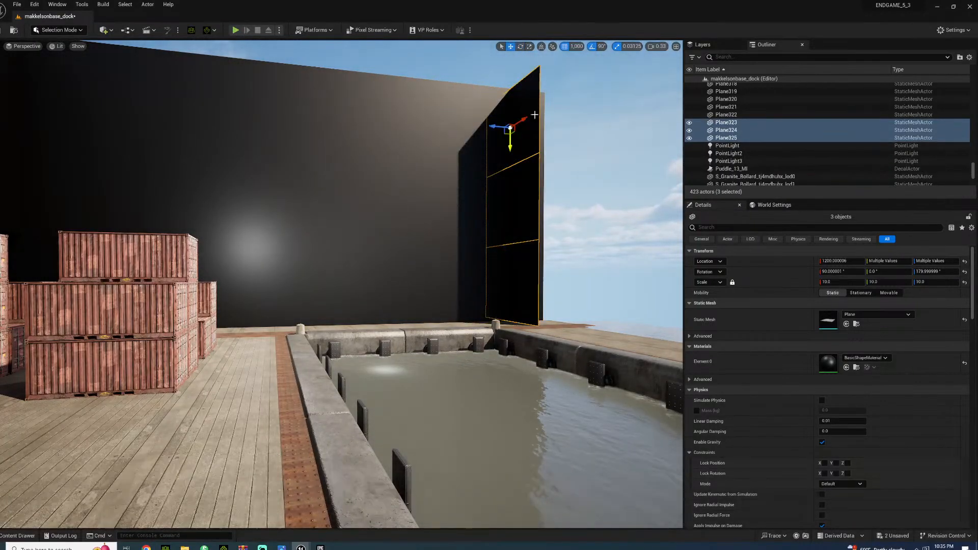
Set the grid snap to 500 and duplicate the three-plane column repeatedly to build the wall along the channel's far side
left_click(581, 108)
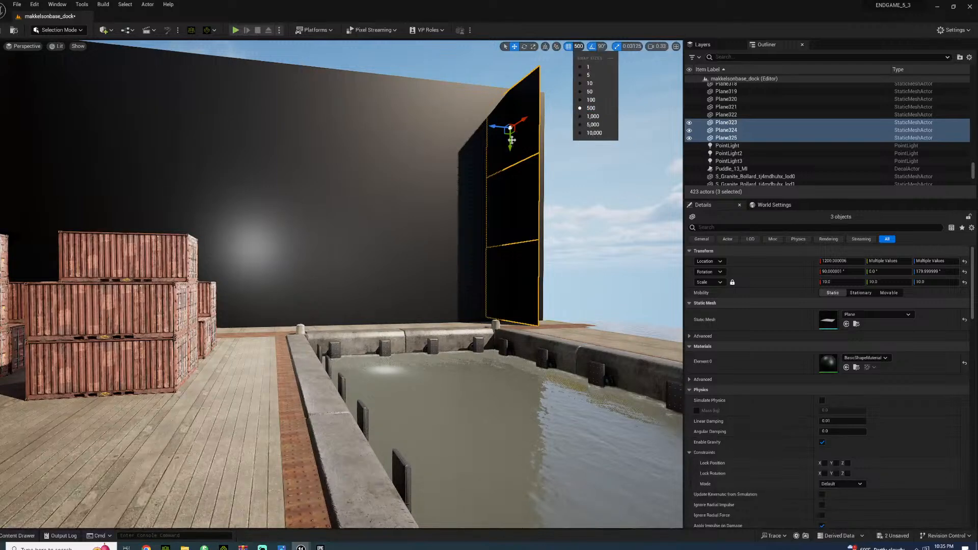
left_click_drag(498, 126, 588, 121)
right_click_drag(488, 140, 587, 142)
left_click_drag(300, 118, 458, 111, "alt")
right_click_drag(406, 99, 461, 98)
left_click_drag(384, 90, 579, 88, "alt")
right_click_drag(423, 167, 485, 136)
left_click_drag(371, 159, 512, 167, "alt")
Copy three rusty metal trim planes from beside the curb into the gap along the wall's base, aligning them with a 100 grid snap
left_click(572, 259)
right_click_drag(571, 259, 465, 310)
key("w")
key("w")
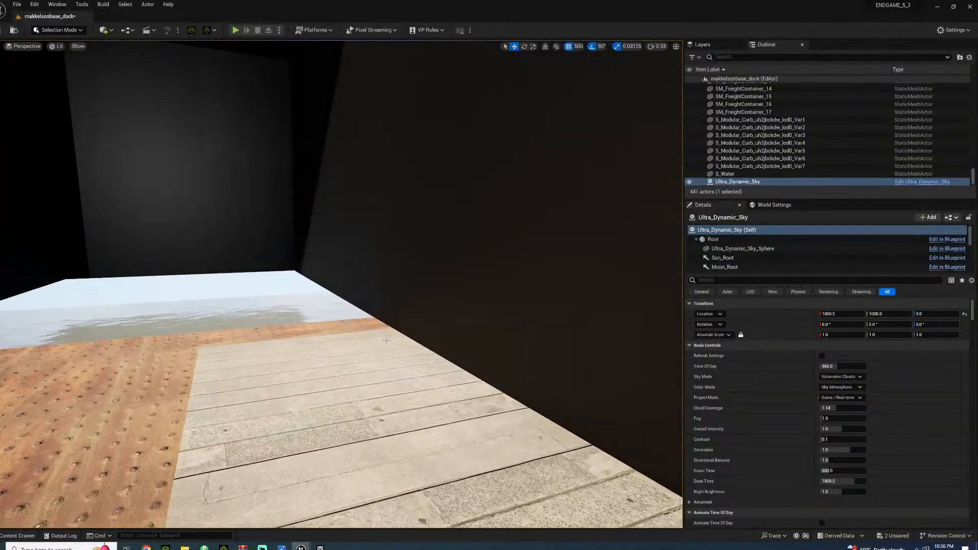
left_click(385, 341)
mouse_move(386, 341)
right_mouse_down()
mouse_move(400, 336)
mouse_move(357, 316)
mouse_move(333, 356)
mouse_move(325, 327)
mouse_move(321, 337)
mouse_move(342, 346)
mouse_move(397, 337)
right_mouse_up()
key("w")
left_click(411, 327)
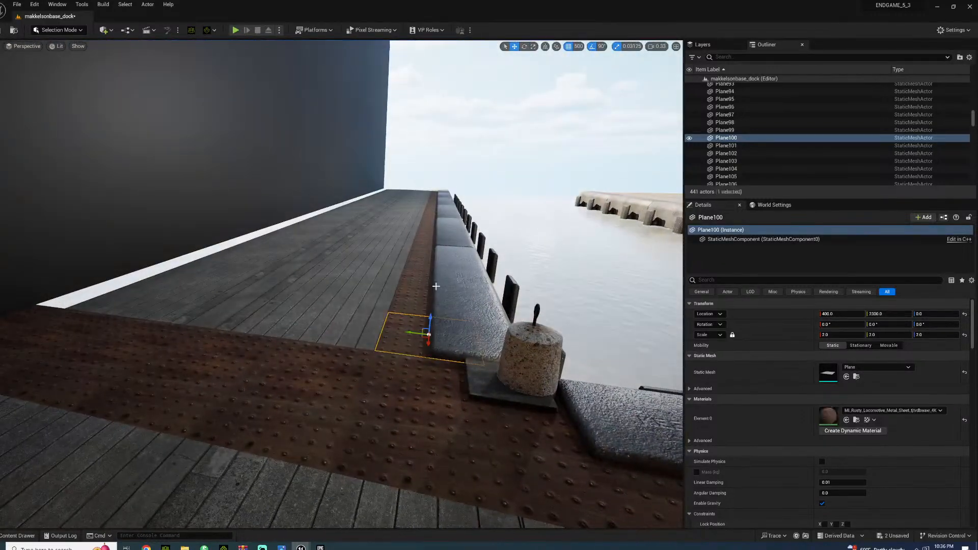
left_click(419, 283, "ctrl")
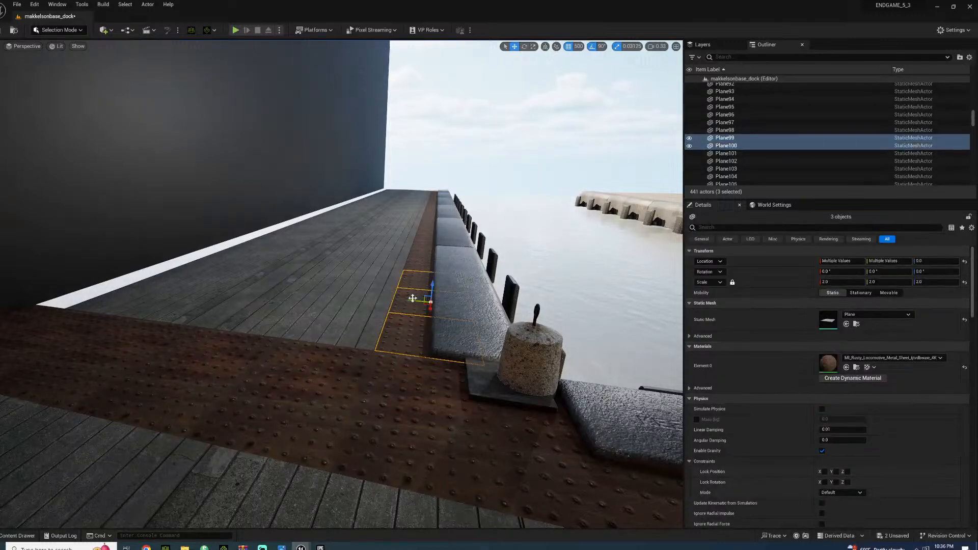
left_click_drag(414, 301, 235, 228, "alt")
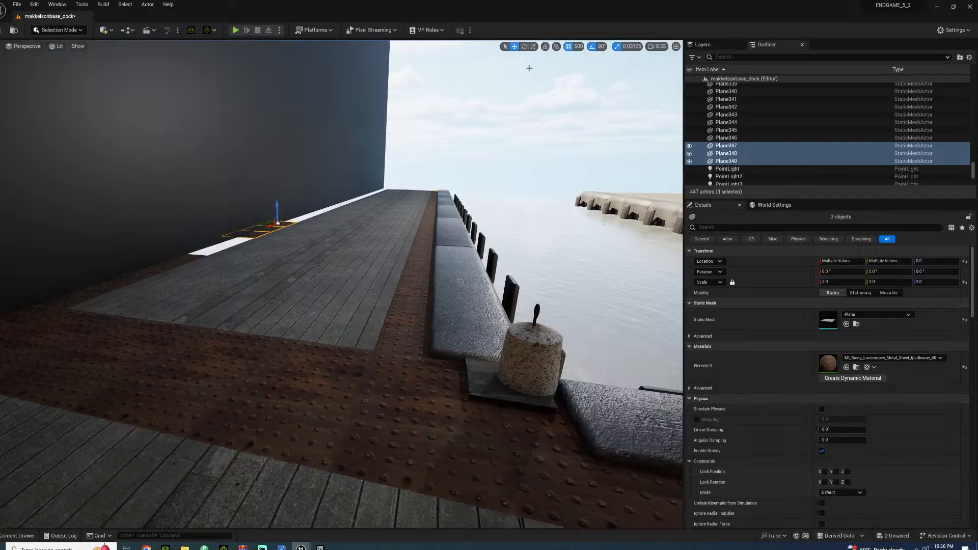
left_click(579, 47)
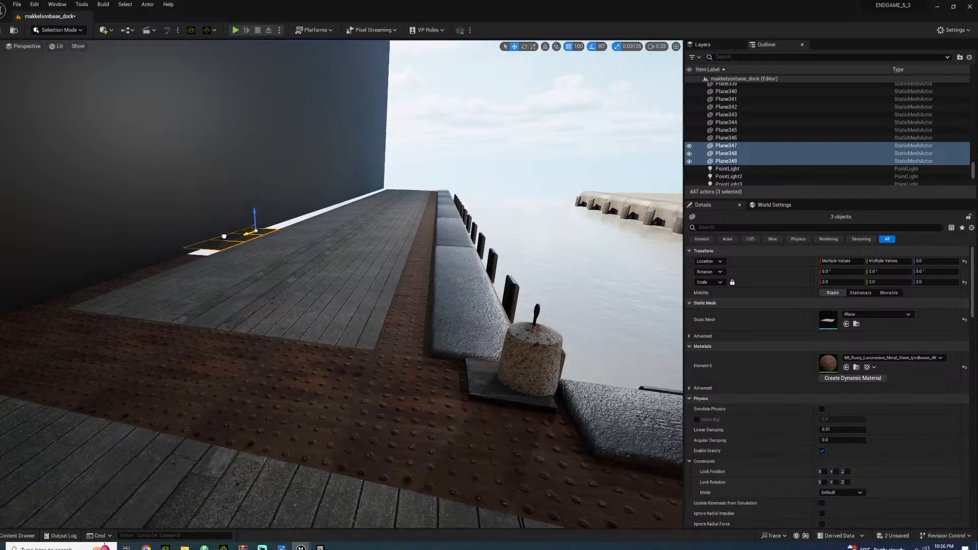
right_click_drag(176, 260, 178, 263)
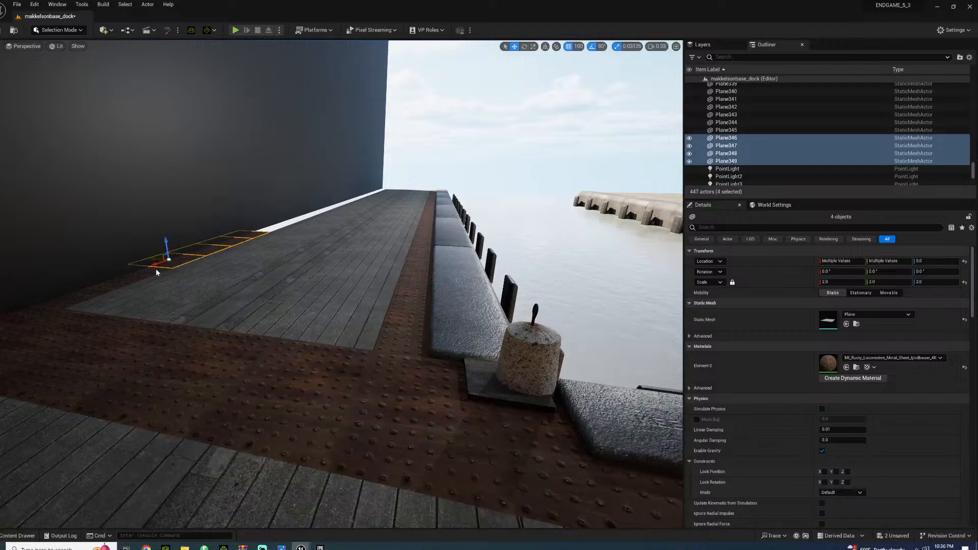
Set the grid snap to 500 and duplicate the five selected metal trim planes along the rest of the wall's base
left_click(579, 47)
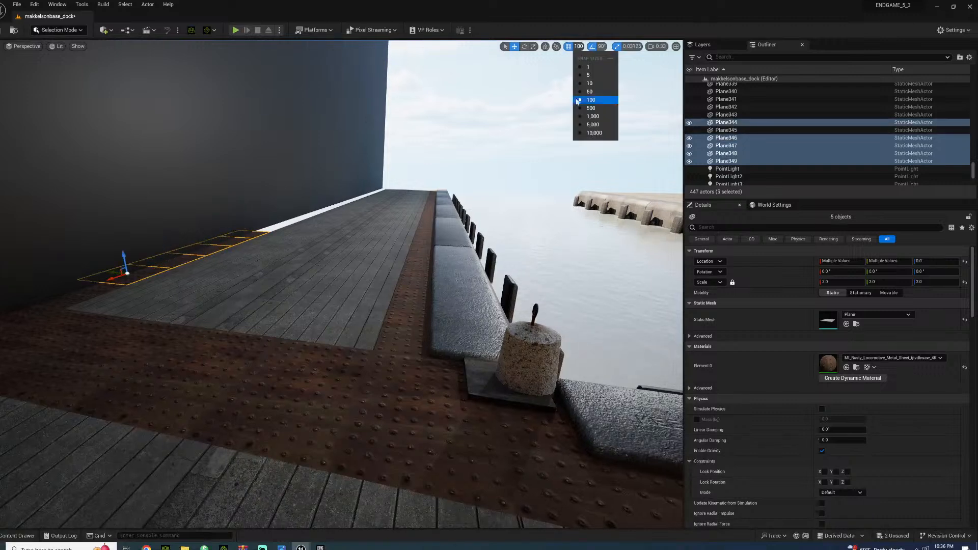
left_click(591, 108)
left_click_drag(111, 279, 377, 193, "alt")
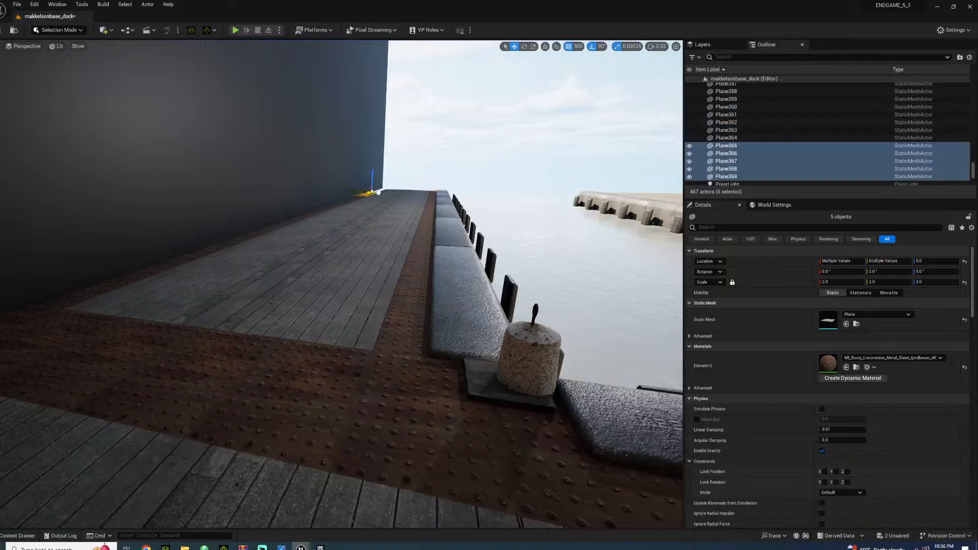
left_click(397, 181)
right_click_drag(396, 180, 591, 158)
key("w")
key("d")
key("w")
key("w")
key("s")
key("s")
key("w")
mouse_move(406, 152)
right_mouse_down()
mouse_move(438, 149)
mouse_move(301, 153)
mouse_move(406, 151)
right_mouse_up()
Copy an upper wall plane above the containers, rotate it 90° to horizontal and place it at the wall's top edge as a ceiling piece
right_click_drag(234, 280, 672, 178)
left_click(330, 151)
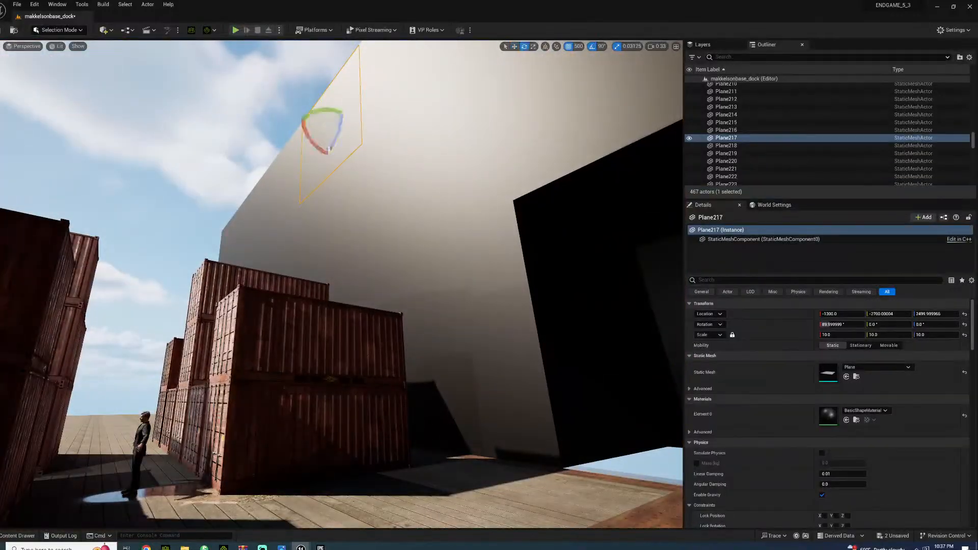
left_click_drag(302, 118, 308, 92, "alt")
right_click_drag(326, 153, 490, 97)
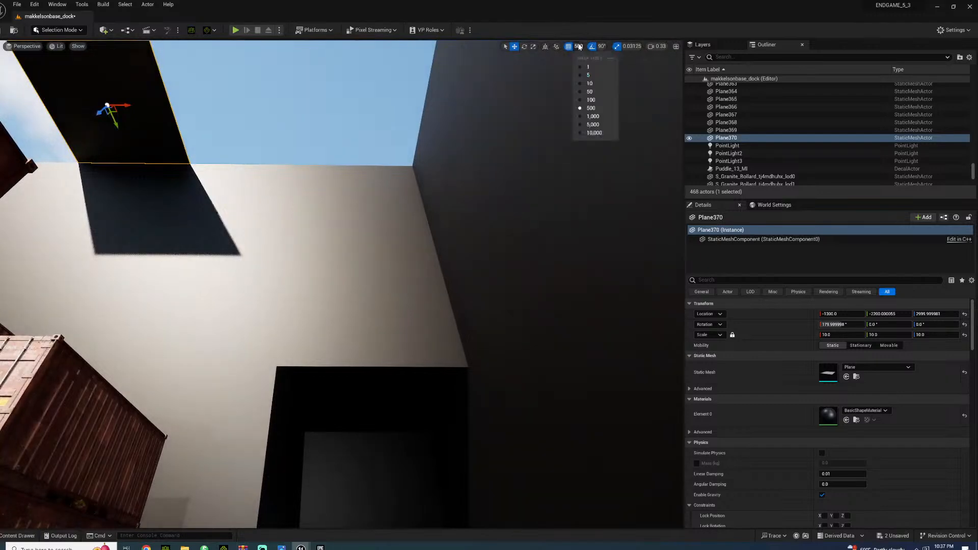
Set the grid snap to 1,000 and duplicate the ceiling plane along the wall top into a row of six
left_click(591, 116)
left_click_drag(142, 107, 31, 106, "alt")
right_click_drag(31, 106, 6, 105)
key("s")
key("w")
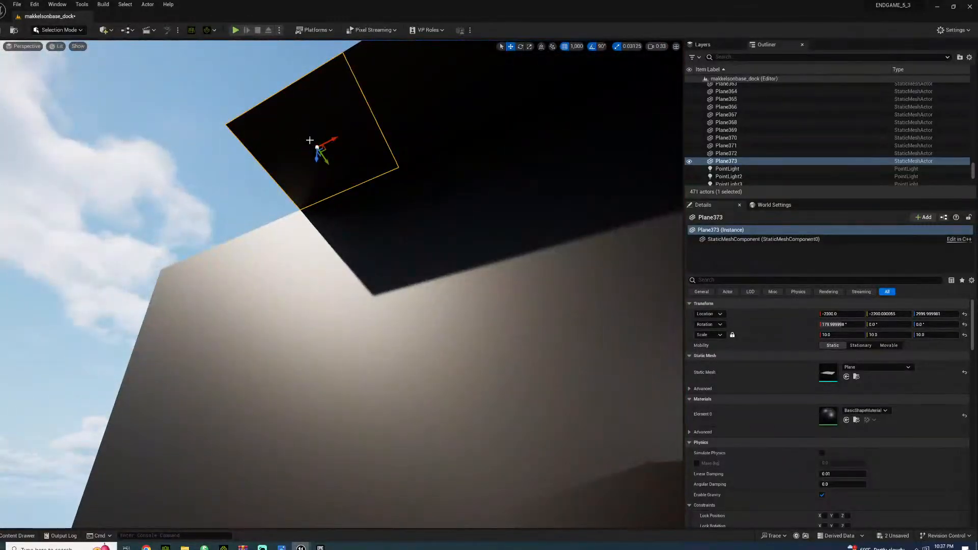
left_click_drag(335, 140, 224, 153, "alt")
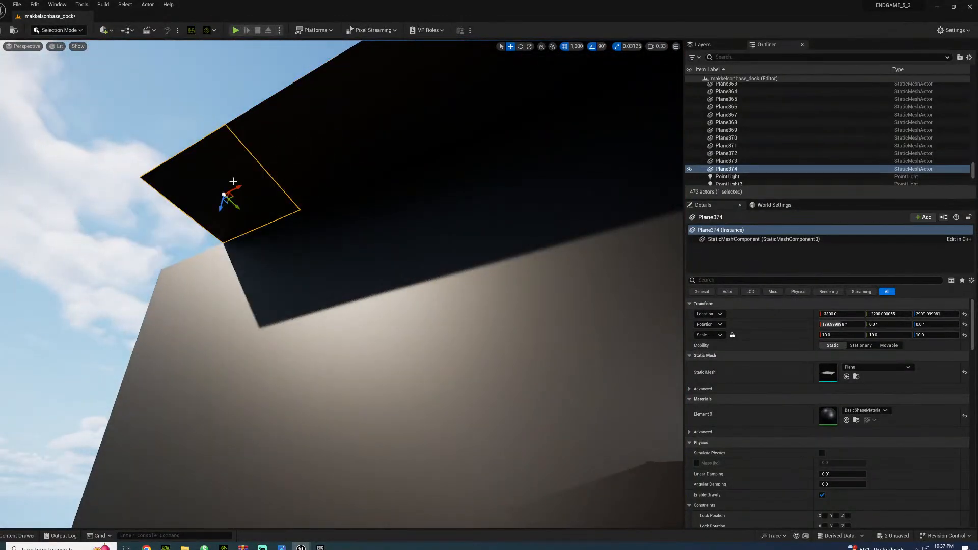
left_click_drag(241, 186, 195, 191, "alt")
left_click(177, 176, "ctrl")
right_click_drag(178, 176, 120, 176)
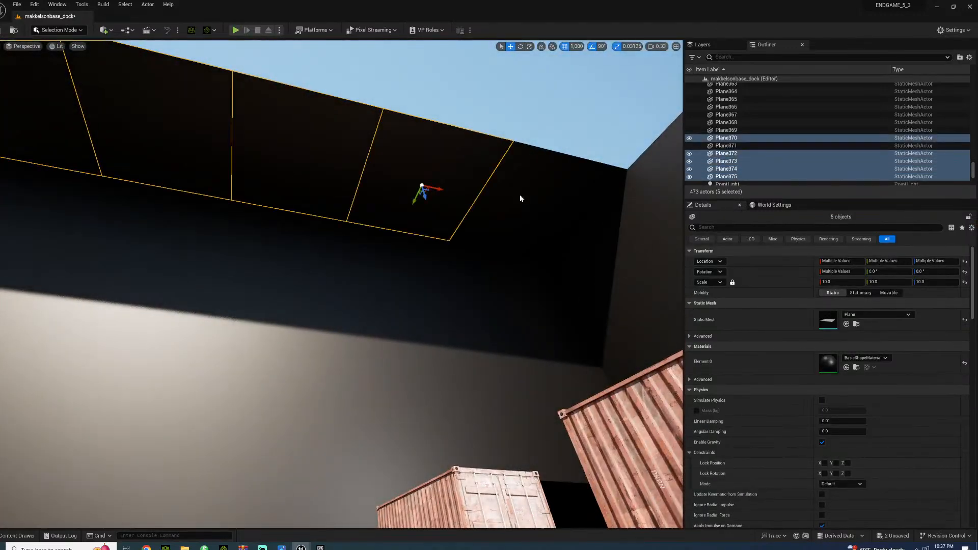
Select the row of six ceiling planes and duplicate it repeatedly across the dock and channel to the opposite wall
right_click_drag(435, 251, 408, 265)
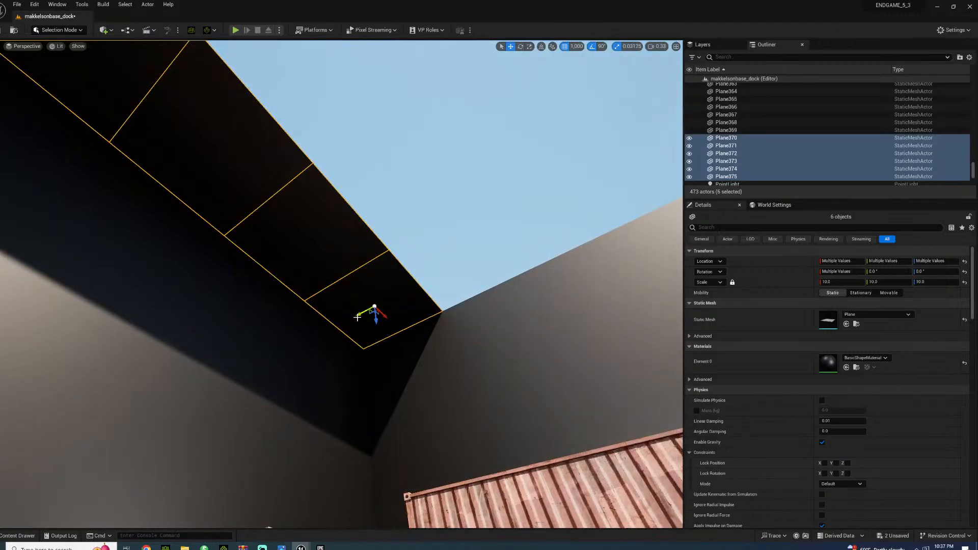
left_click_drag(357, 318, 437, 310, "alt")
right_click_drag(444, 217, 402, 206)
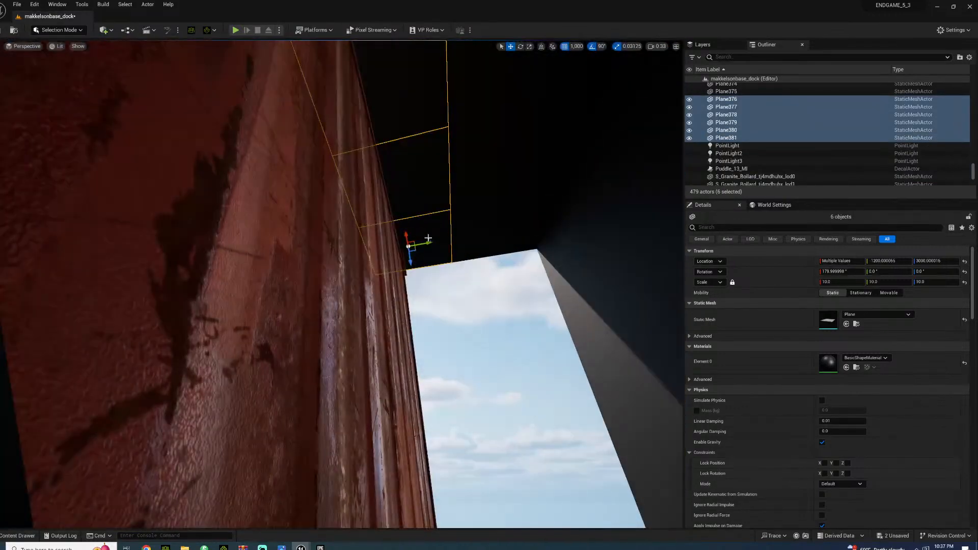
left_click_drag(427, 238, 321, 248, "alt")
right_click_drag(403, 198, 367, 221)
key("w")
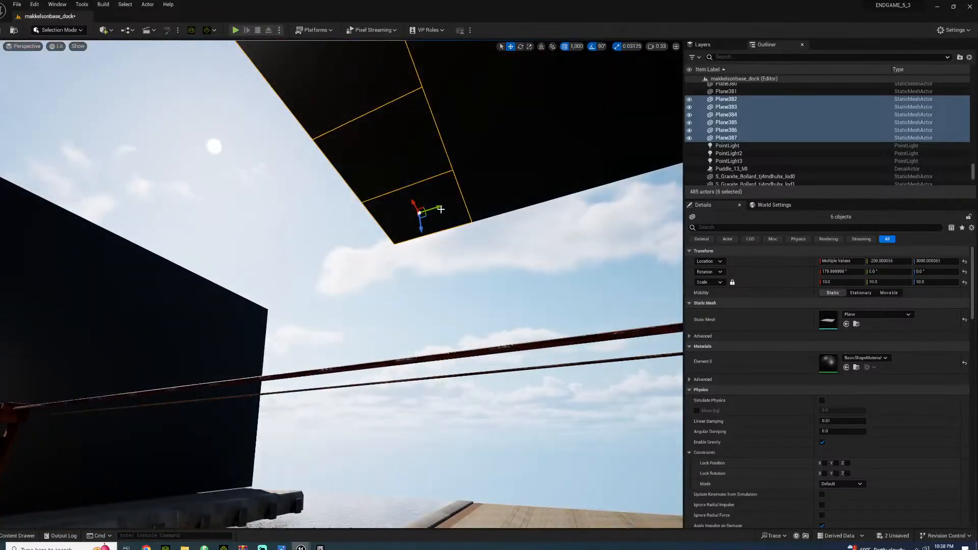
left_click_drag(432, 208, 243, 258, "alt")
Delete the three stacked planes that project past the ceiling at the end of the channel's far wall
left_click(247, 307)
left_click(245, 326)
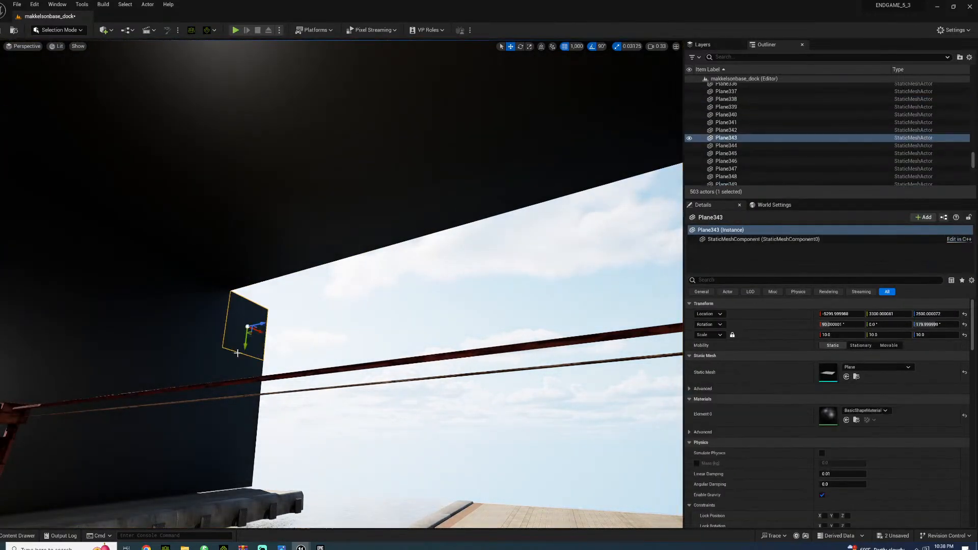
left_click(229, 388, "ctrl")
left_click(225, 458, "ctrl")
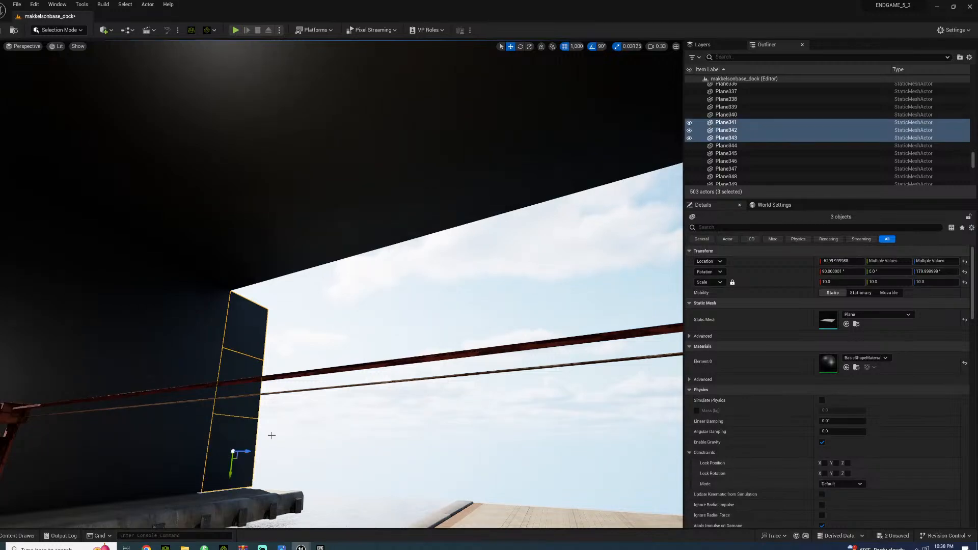
key("Delete")
right_click_drag(273, 441, 92, 426)
right_click_drag(408, 443, 431, 454)
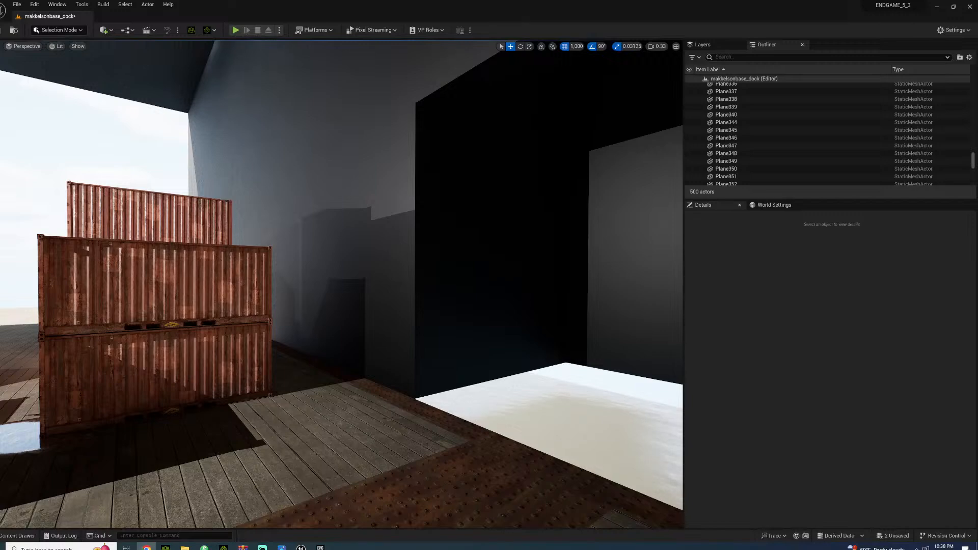
Add a Cube shape to the dock and set its uniform scale to 5, after trying 8
right_click_drag(331, 271, 382, 264)
left_click(106, 30)
mouse_move(130, 113)
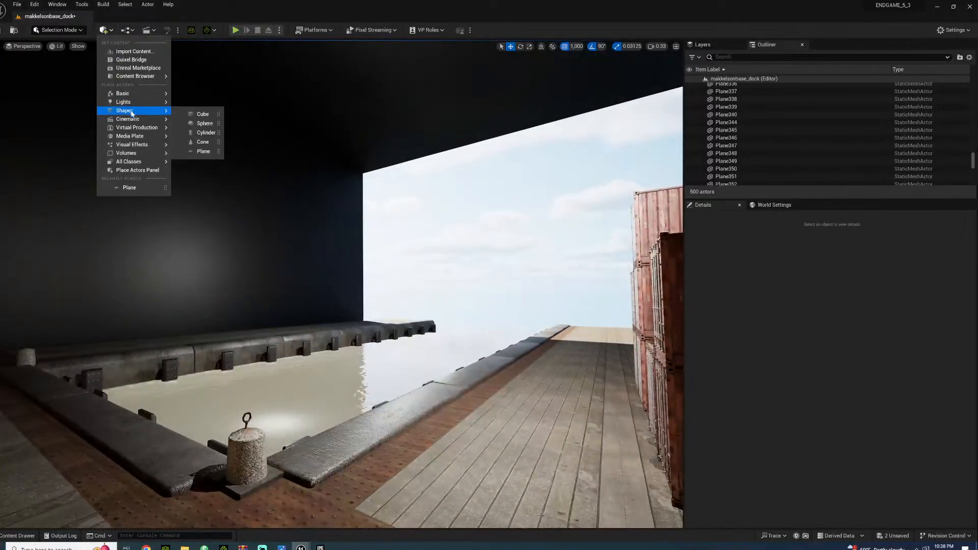
left_click(221, 117)
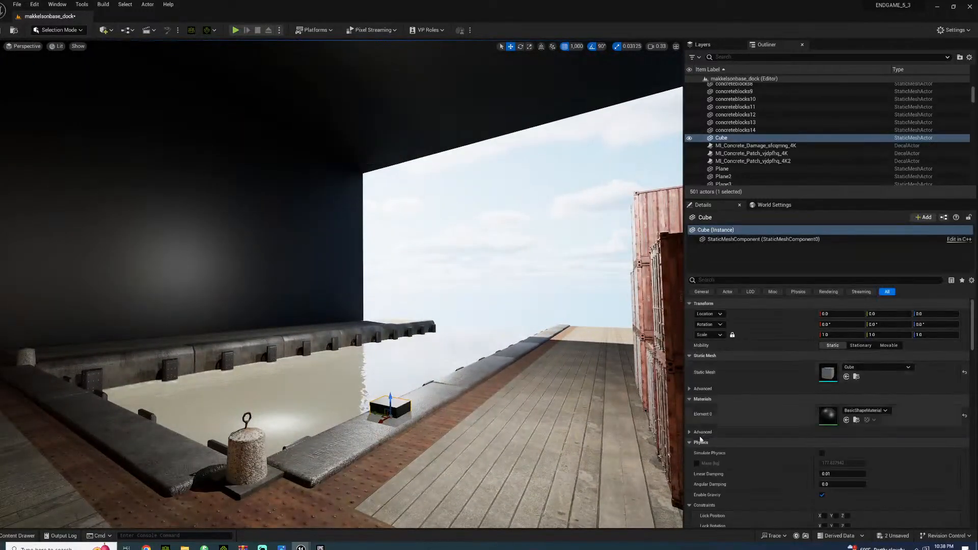
left_click(827, 335)
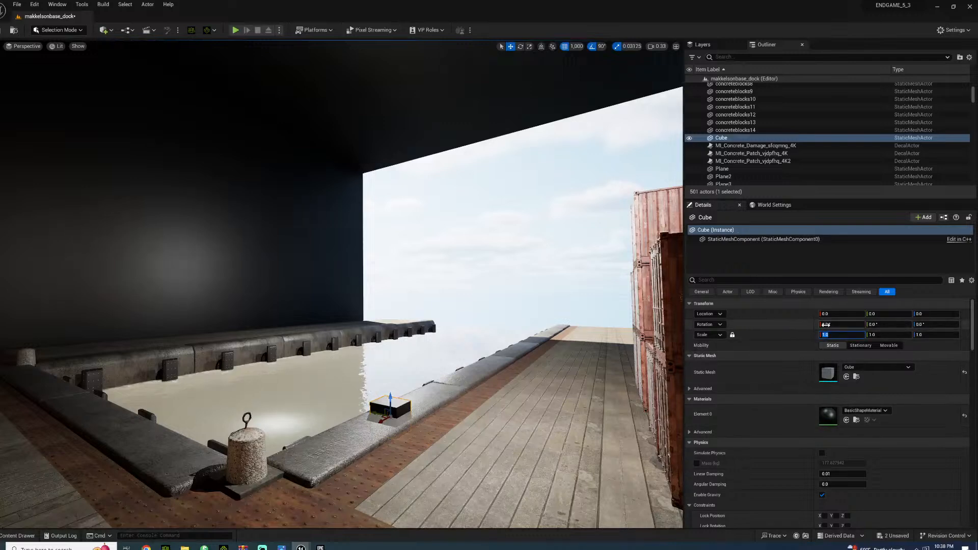
type("8")
key("Return")
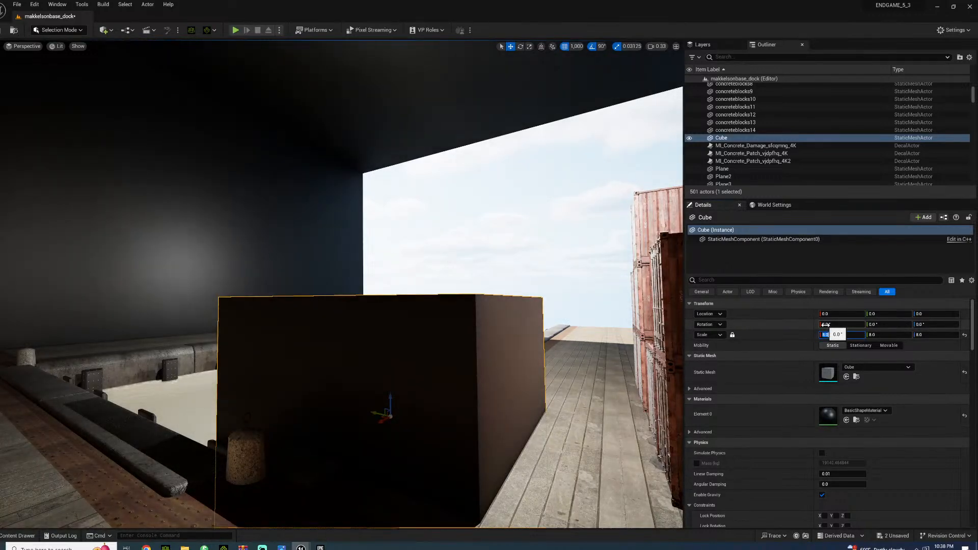
type("5")
key("Return")
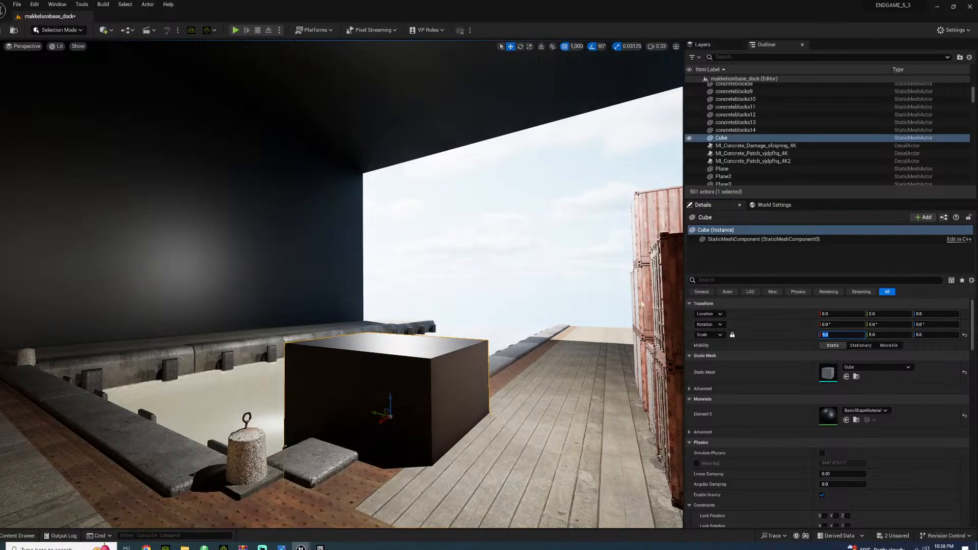
Move the cube to Y 3000 by the channel's far corner and stretch its Z scale to about 97.6 as a tall pillar
left_click_drag(378, 414, 95, 370)
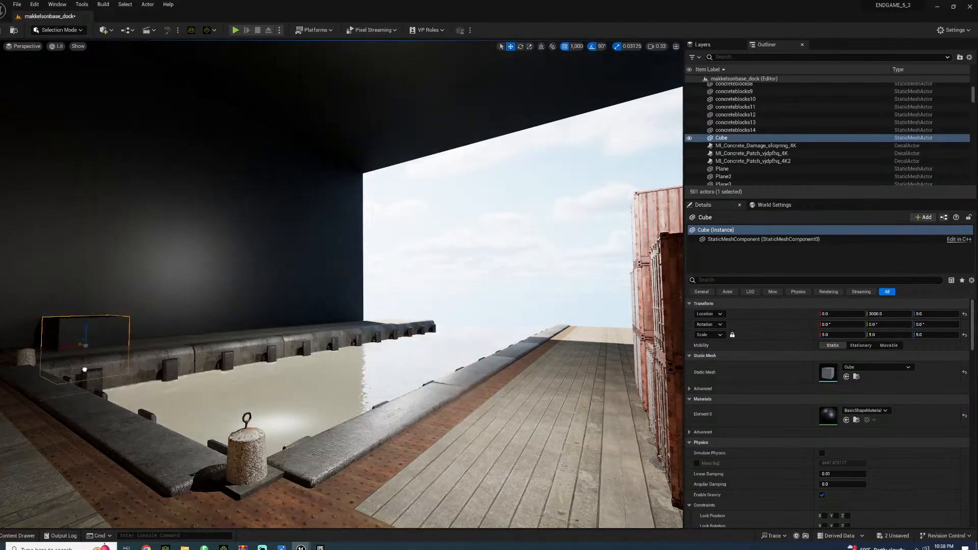
left_click_drag(88, 327, 88, 20)
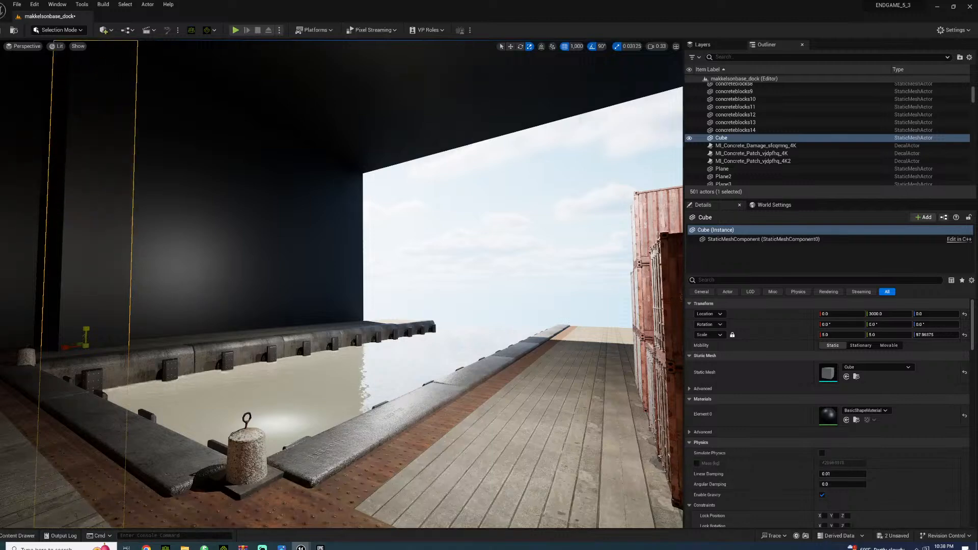
Reduce the corner pillar's Z scale to about 63.9
right_click_drag(209, 344, 172, 344)
key("a")
key("w")
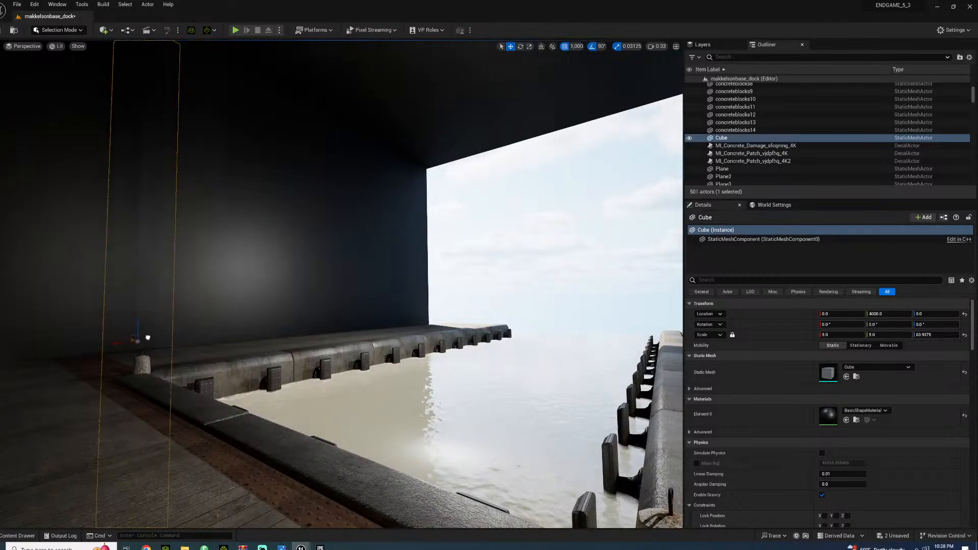
Set grid snapping to 100, move the pillar to Y 3300 and duplicate it along the channel's far wall to X -4300
left_click(566, 49)
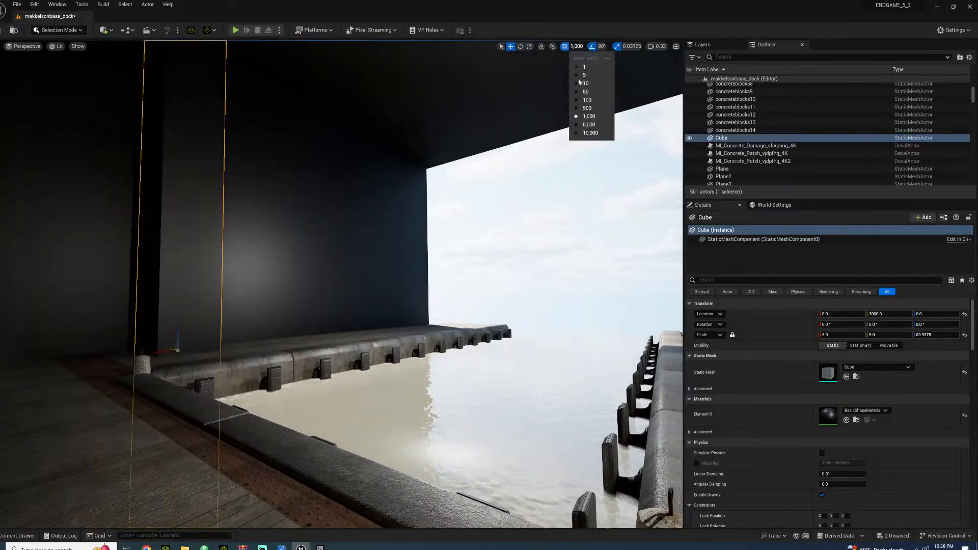
left_click(586, 97)
left_click_drag(171, 349, 157, 343)
right_click_drag(157, 343, 199, 344)
left_click_drag(256, 343, 534, 325)
Duplicate the end pillar, tilt the copy -45° about X using 45° rotation snapping, and raise it to the ceiling in world space
key("e")
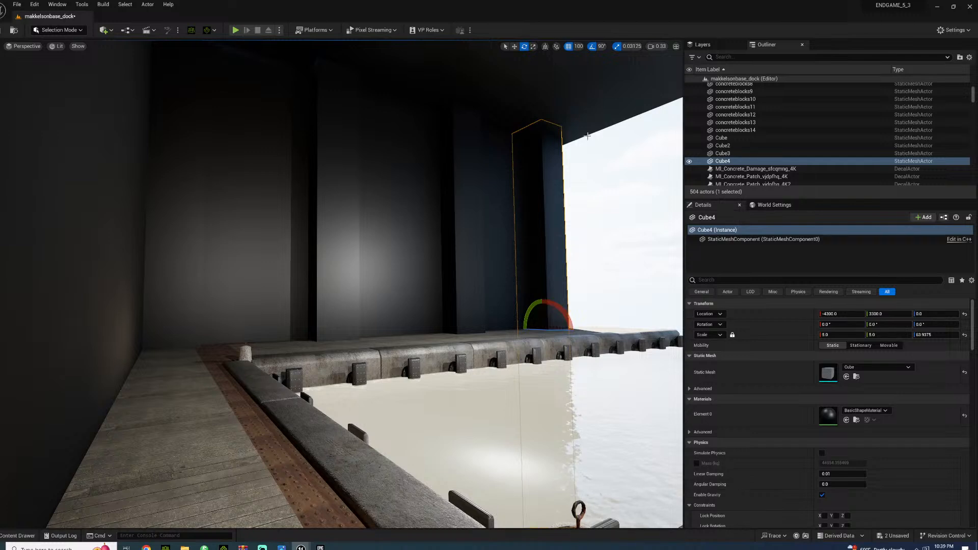
left_click(600, 47)
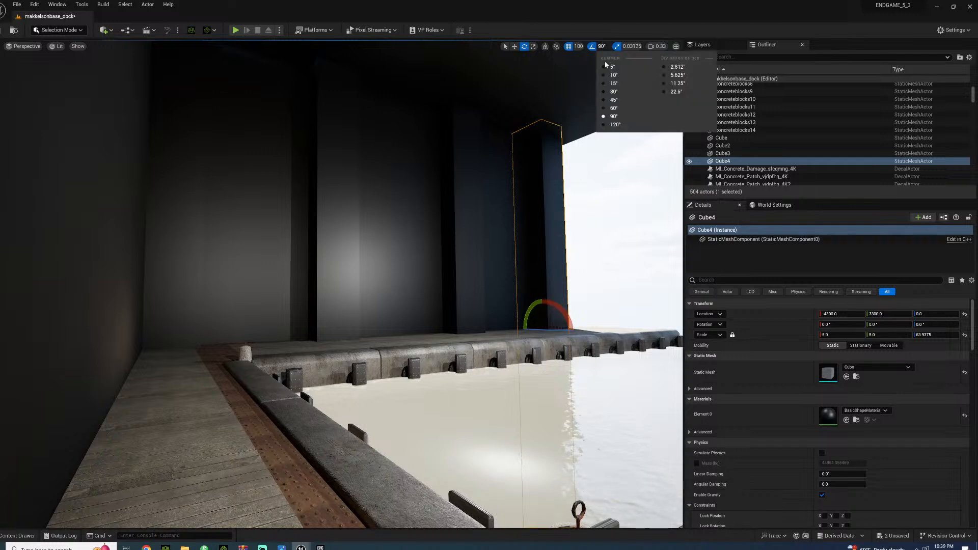
left_click(614, 96)
left_click_drag(569, 322, 556, 321, "alt")
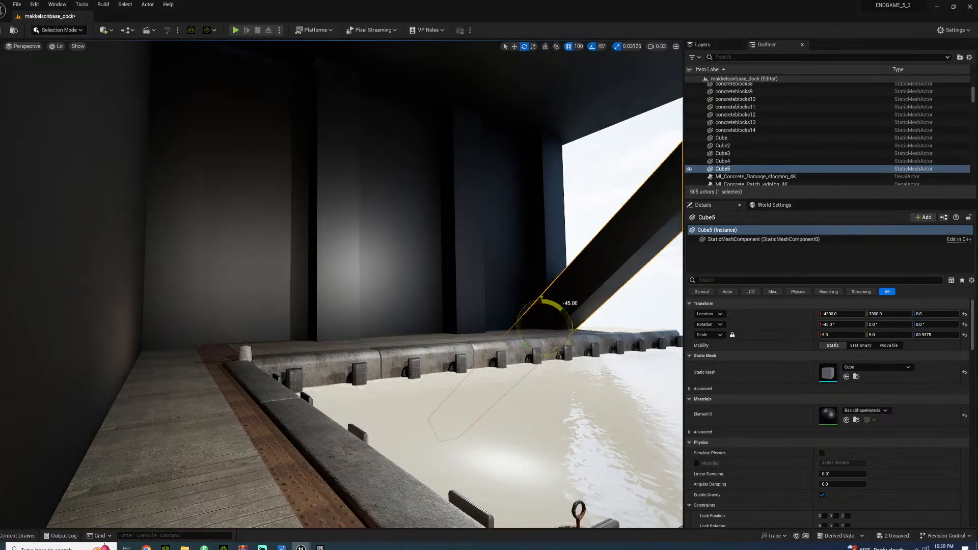
key("w")
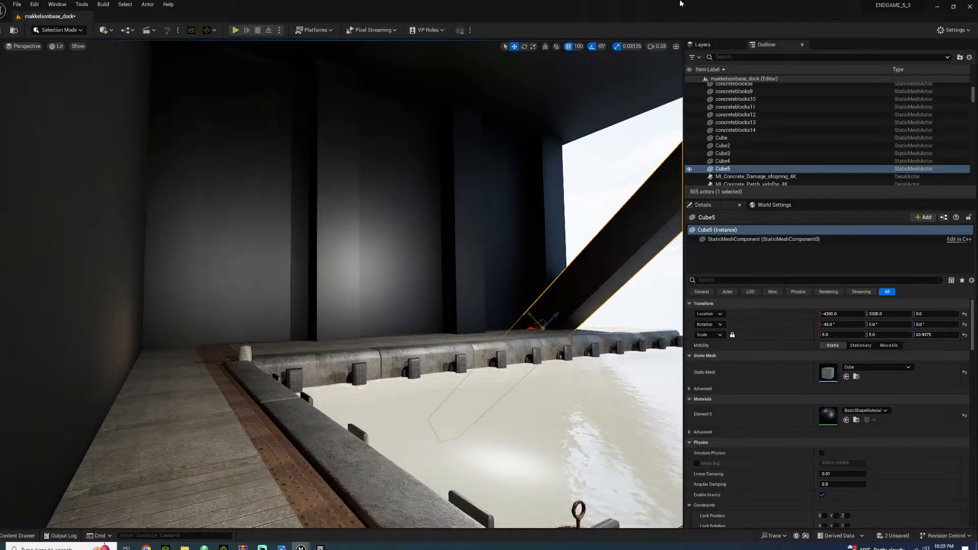
left_click(546, 47)
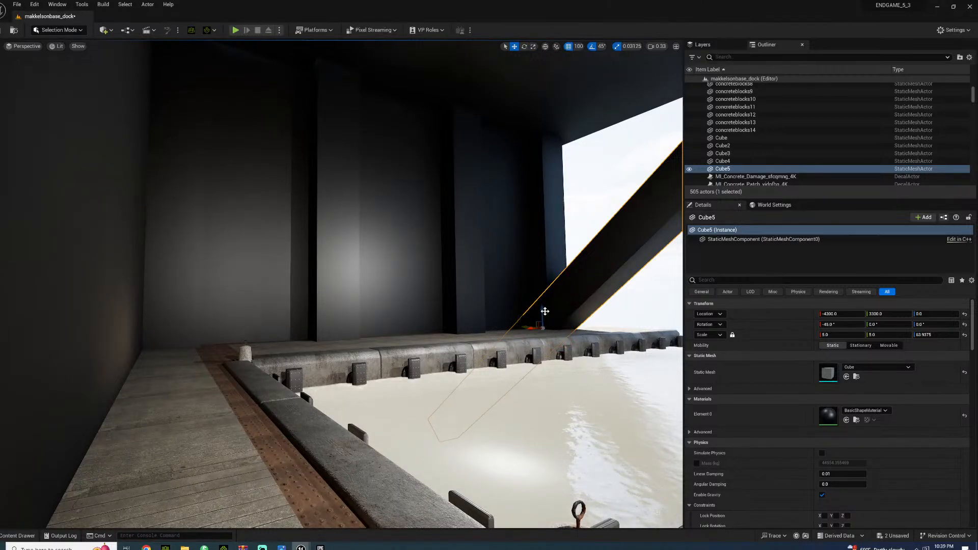
left_click_drag(544, 310, 540, 154)
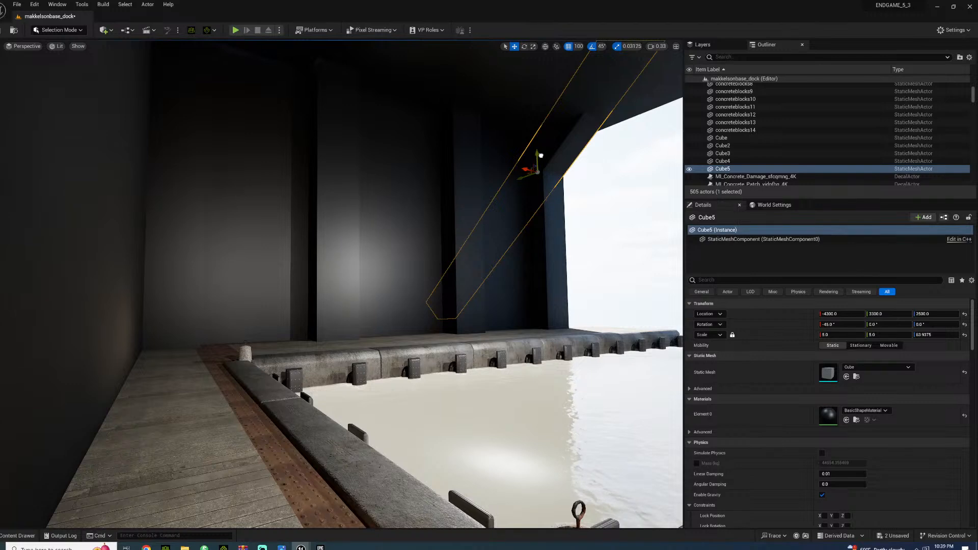
Duplicate the diagonal brace along the wall to the other pillars, up to X 1000, widening its Y scale to about 10.84
left_click_drag(547, 160, 437, 158)
key("r")
key("w")
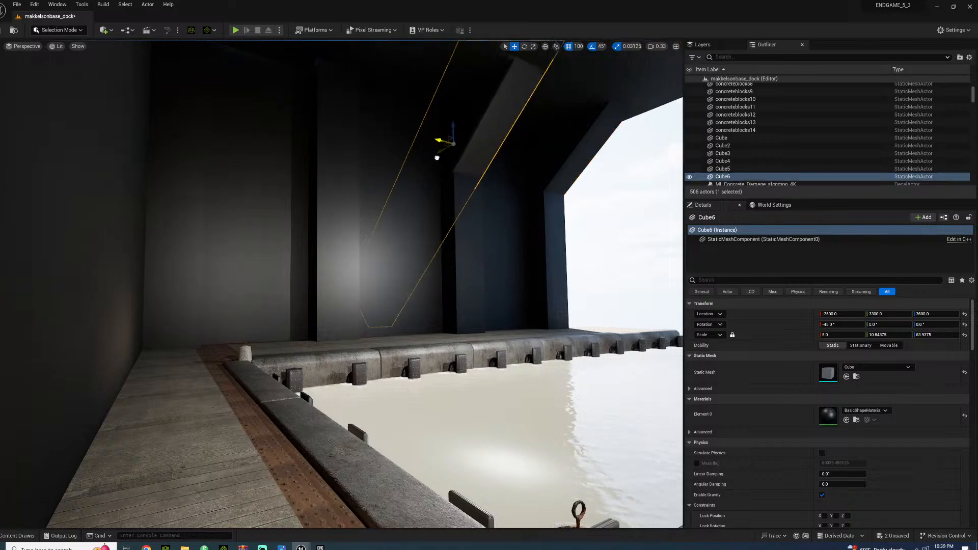
key("s")
right_click_drag(437, 158, 405, 125)
left_click_drag(479, 245, 229, 224, "alt")
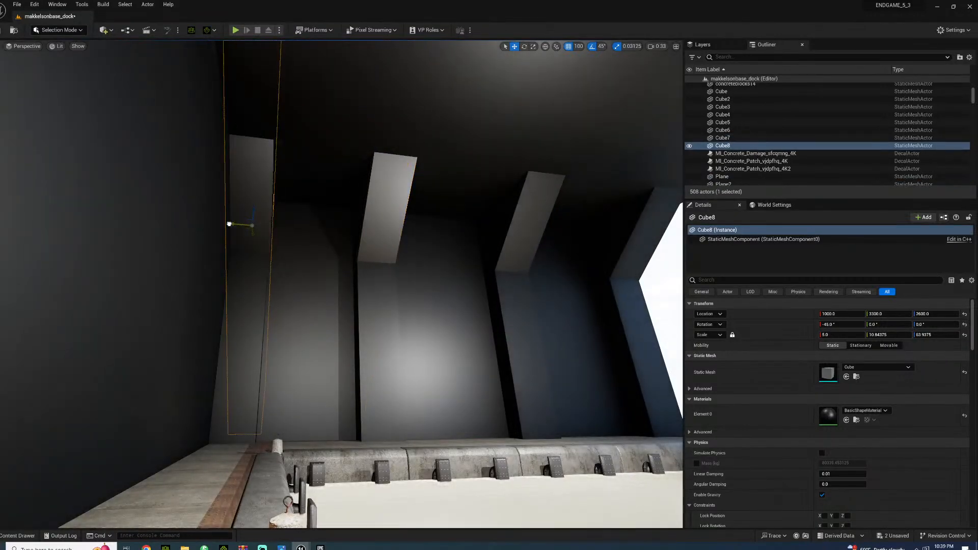
Duplicate a brace, rotate it to -90° about X and place it at X -600, Z 3300 as a ceiling beam
right_click_drag(255, 234, 306, 203)
key("e")
left_click_drag(197, 219, 304, 205, "alt")
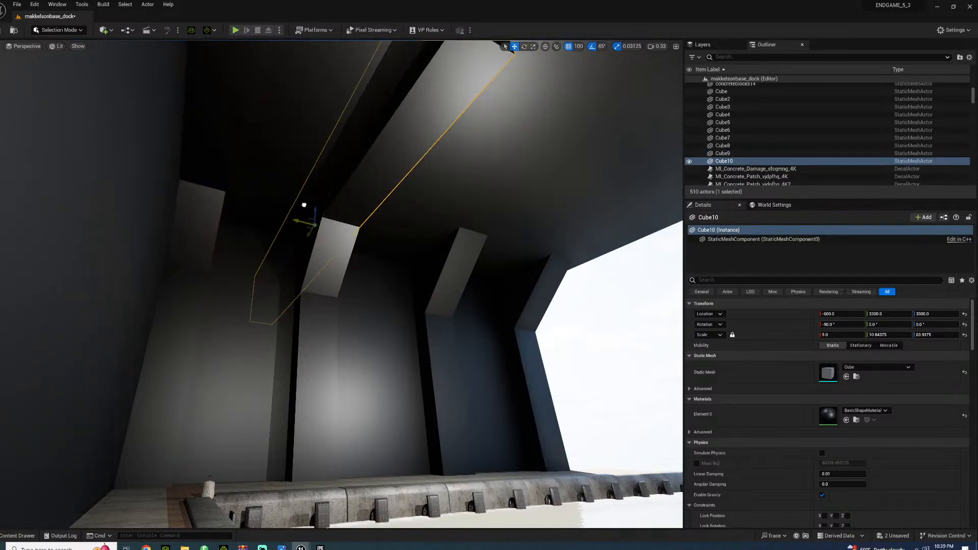
right_click_drag(282, 222, 342, 179)
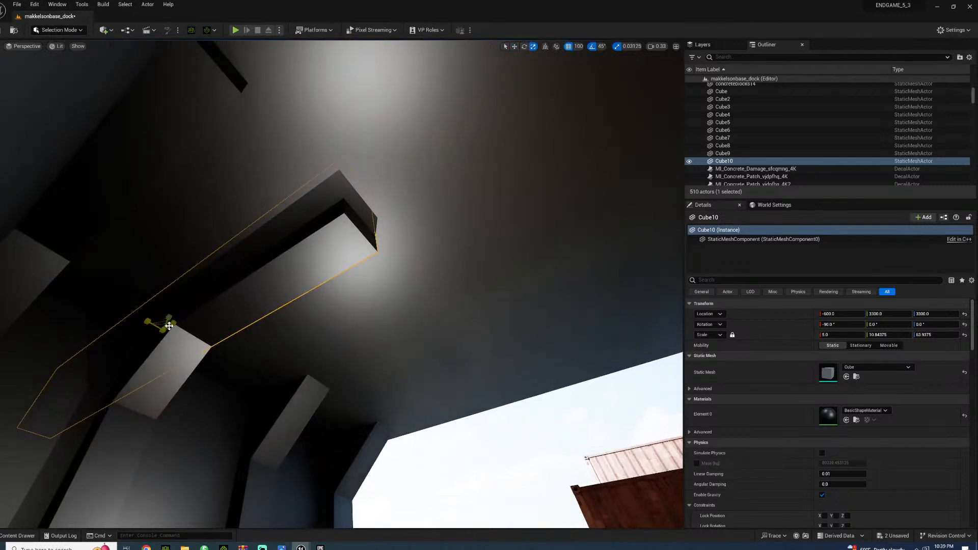
Stretch the ceiling beam's Z scale to 133.75 so it spans to the opposite wall
left_click_drag(168, 320, 265, 266)
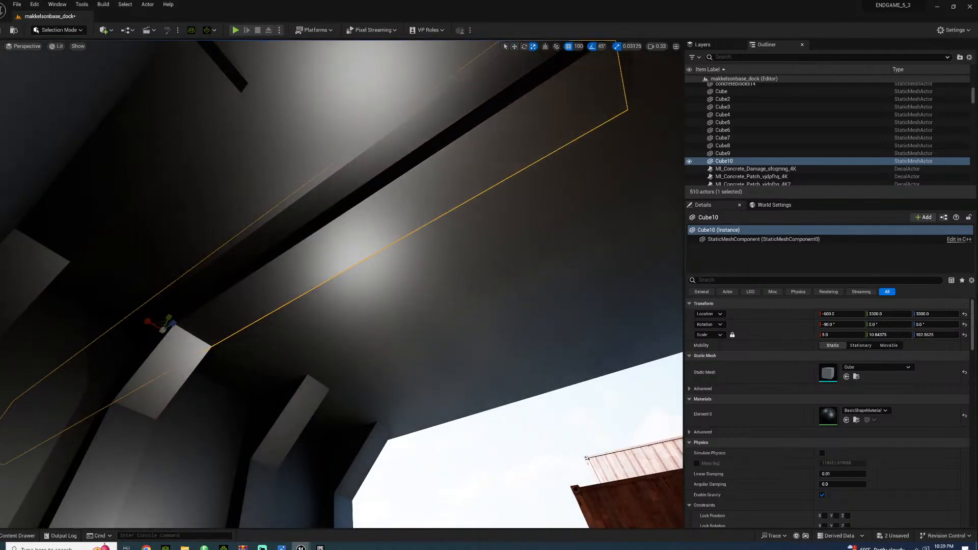
right_click_drag(218, 401, 255, 377)
right_click_drag(51, 279, 49, 240)
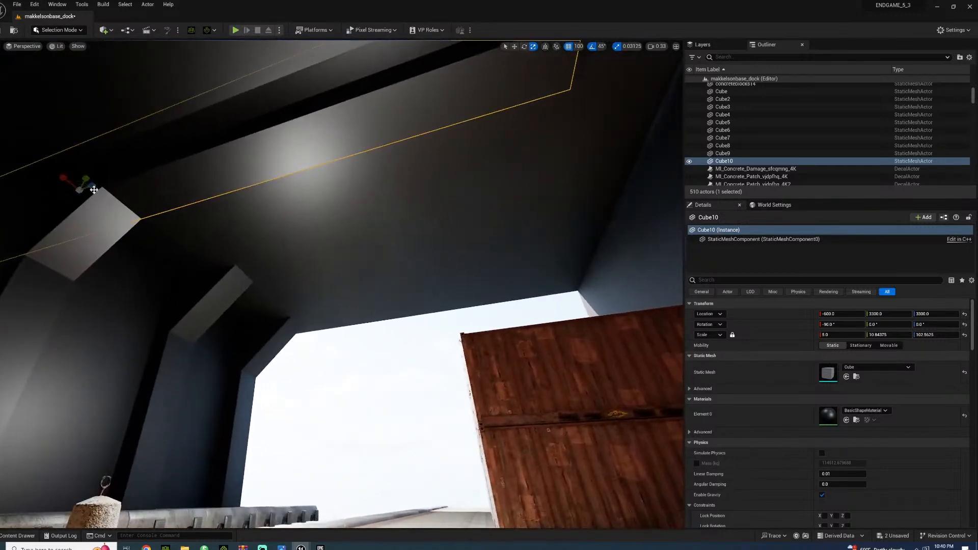
right_click_drag(2, 165, 0, 143)
Delete the surplus copy Cube9 and duplicate the ceiling beam over the other pillar frames, up to X -4300
left_click(260, 243)
key("Delete")
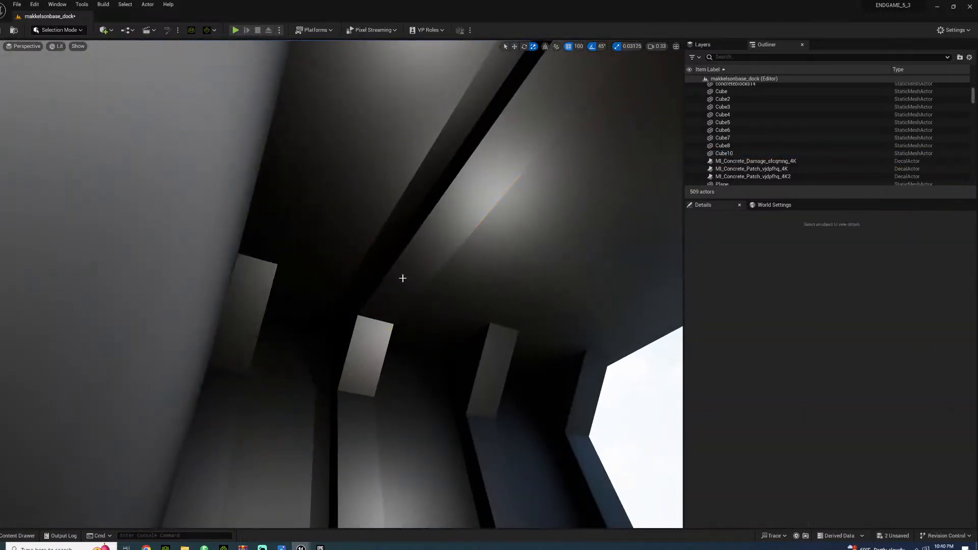
left_click(398, 293)
left_click_drag(326, 320, 533, 358, "alt")
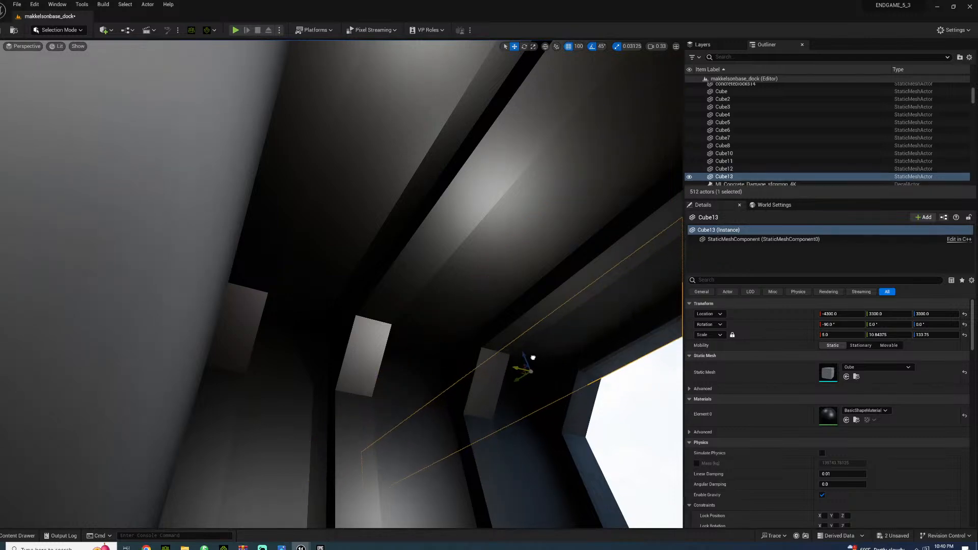
Select a diagonal brace with its pillar on the channel wall, duplicate the pair and rotate the copy 180° about Z
right_click_drag(533, 358, 594, 135)
right_click_drag(548, 390, 541, 376)
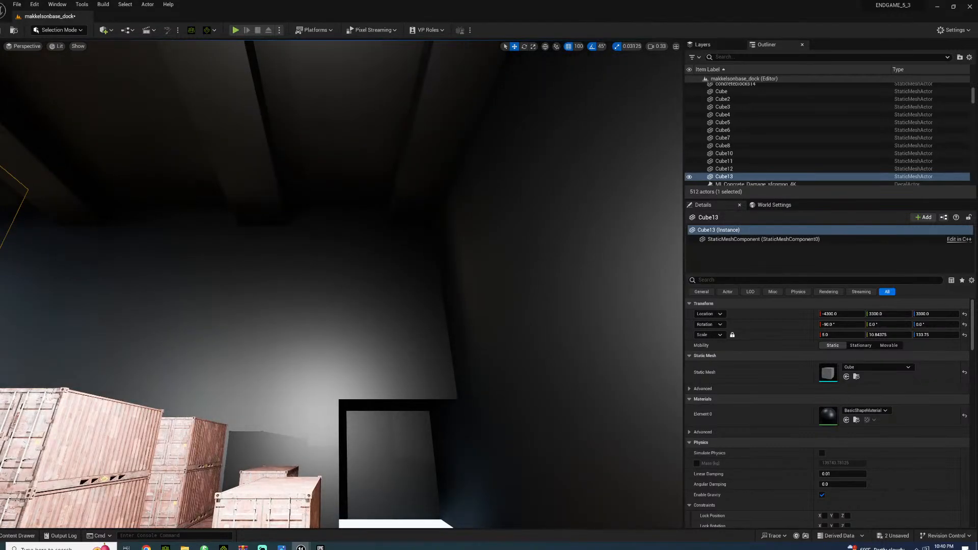
right_click_drag(340, 219, 300, 250)
left_click(341, 237)
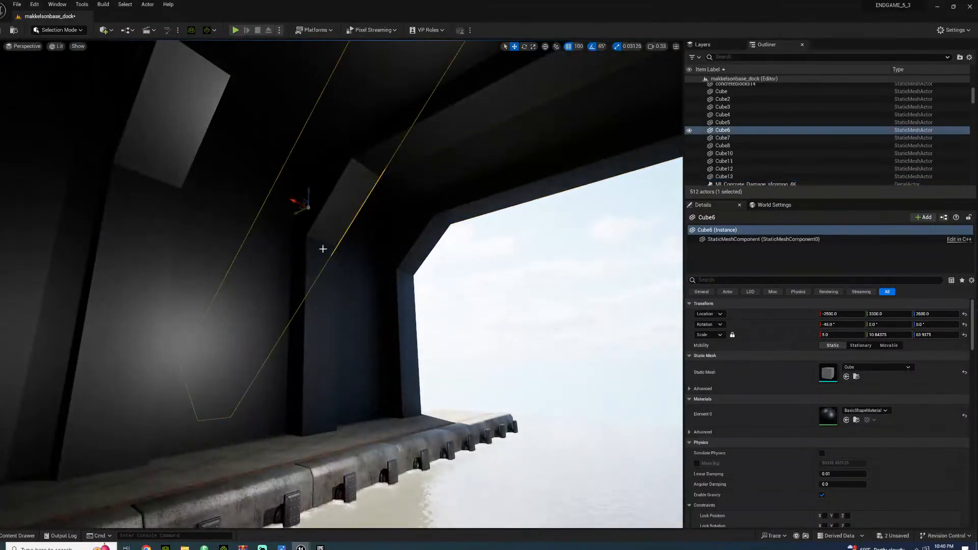
left_click(322, 281, "ctrl")
left_click_drag(307, 434, 202, 435, "alt")
right_click_drag(314, 400, 468, 400)
key("w")
Move the rotated pillar and brace to the opposite wall at Y -2900 and duplicate the pair along it to X -4300
left_click_drag(119, 195, 525, 236)
right_click_drag(524, 236, 611, 285)
right_click_drag(525, 285, 650, 205)
left_click_drag(356, 190, 464, 202)
key("a")
mouse_move(264, 297)
right_mouse_down()
mouse_move(270, 327)
mouse_move(367, 285)
mouse_move(375, 308)
mouse_move(449, 306)
mouse_move(214, 244)
mouse_move(255, 306)
right_mouse_up()
left_click_drag(191, 225, 208, 261, "alt")
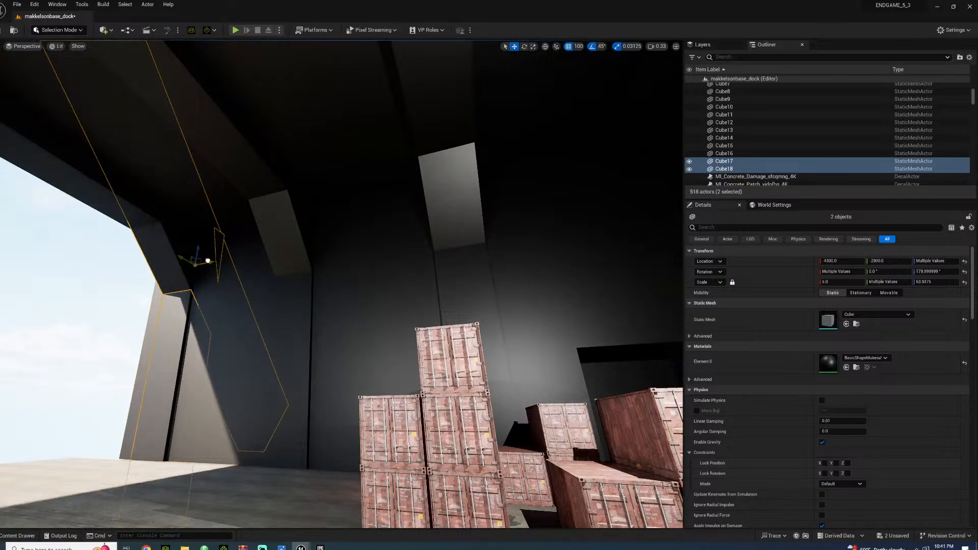
Select all three pillar-and-brace pairs on the container-side wall and move them to Y -2850 using 50-unit grid snapping
left_click(267, 199, "ctrl")
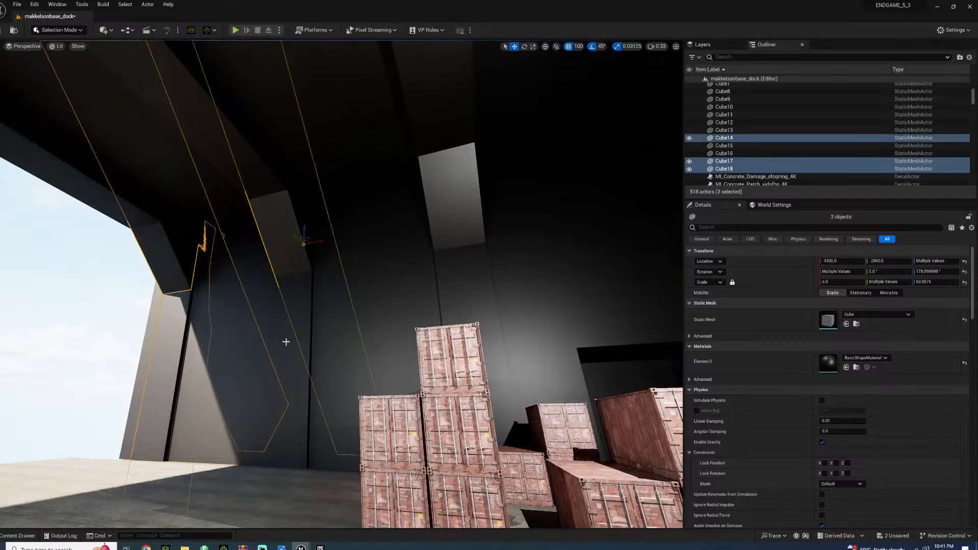
left_click(293, 324, "ctrl")
left_click(462, 239, "ctrl")
left_click(454, 210, "ctrl")
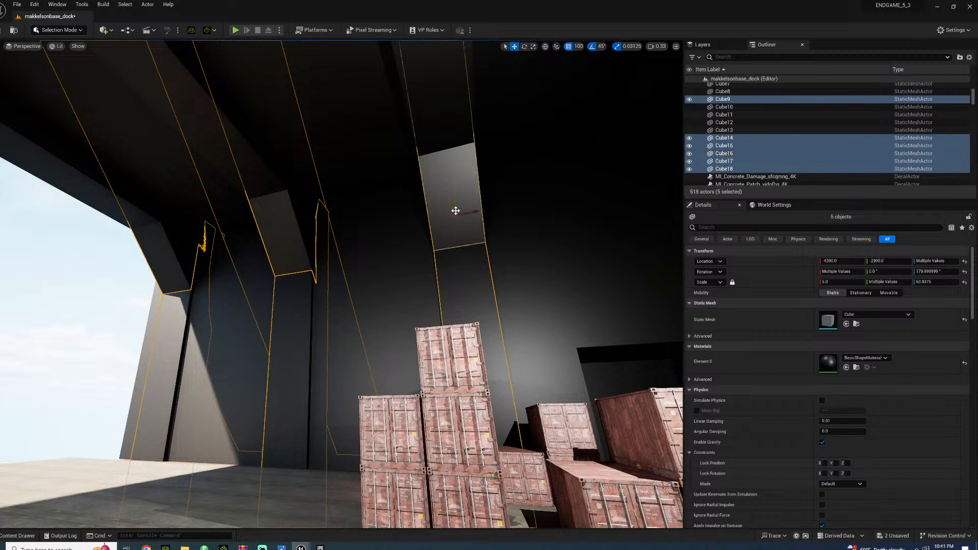
left_click(579, 47)
left_click(589, 91)
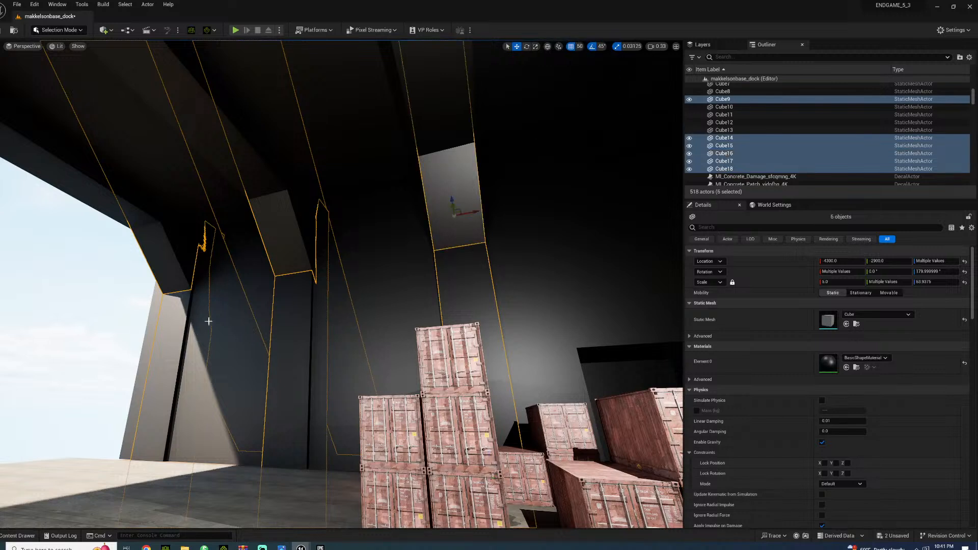
left_click_drag(453, 210, 450, 207)
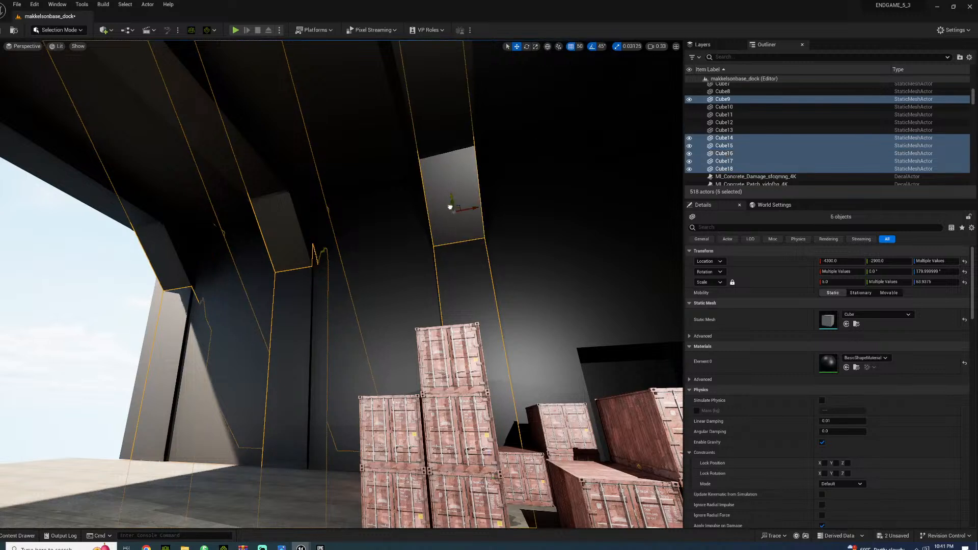
right_click_drag(423, 223, 525, 120)
key("ctrl+z")
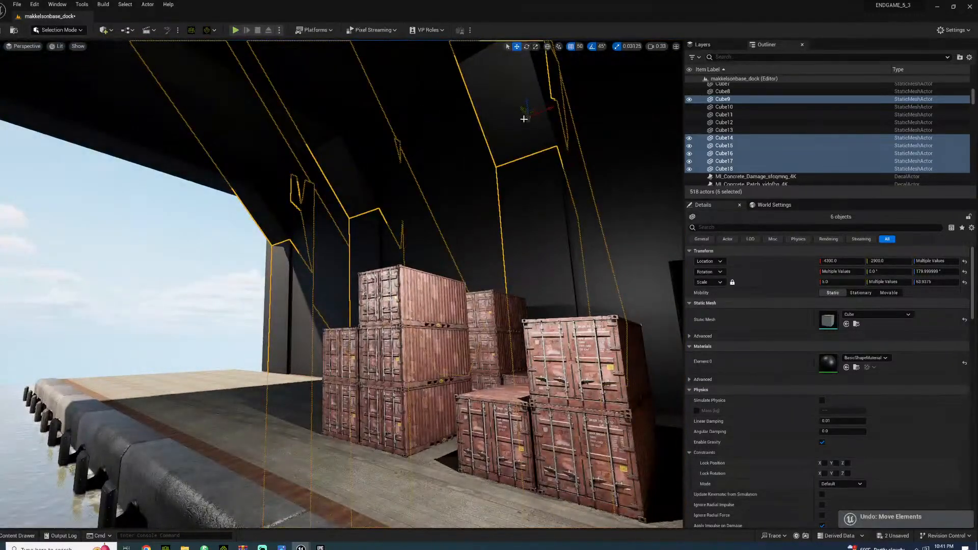
left_click_drag(523, 111, 521, 111)
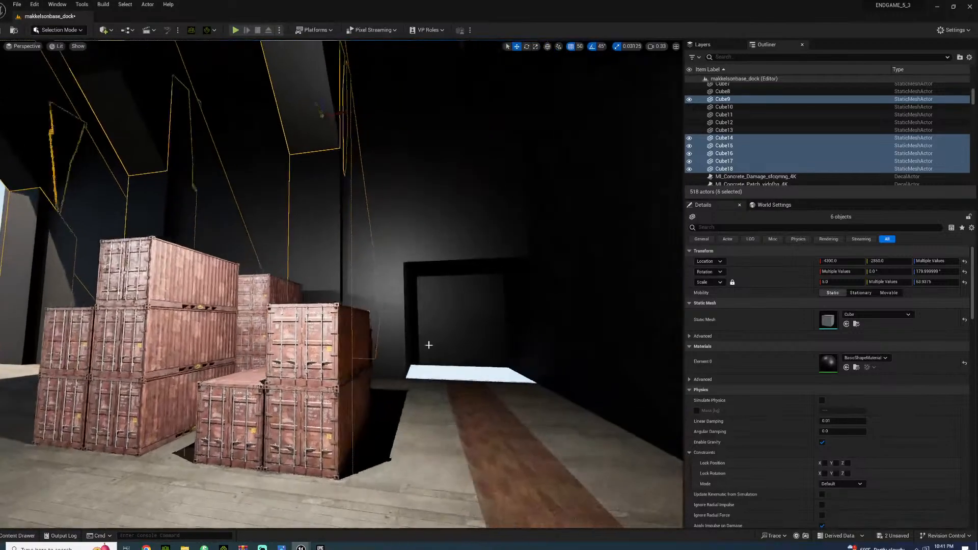
Examine the ceiling beams, braces and pillars from beside the containers and from the water channel
left_click(433, 357)
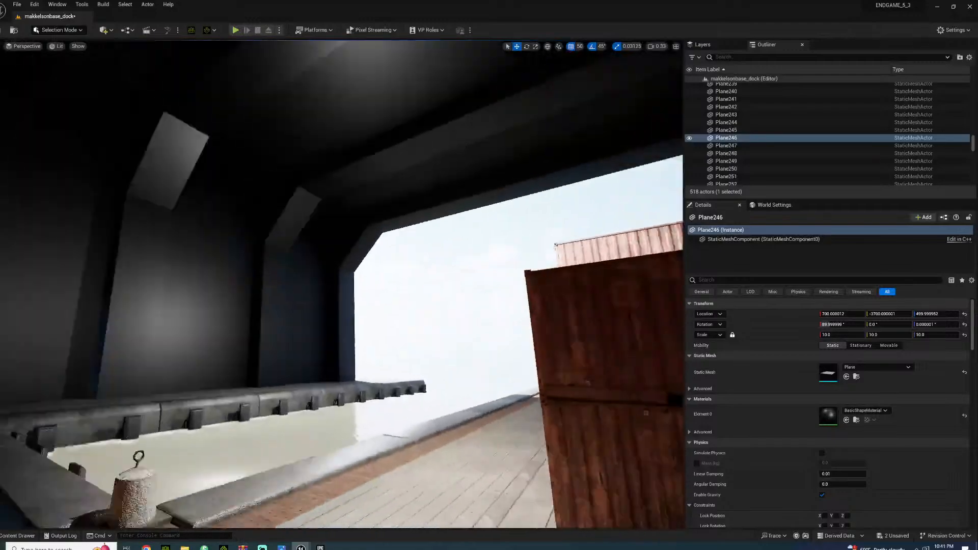
right_click_drag(434, 356, 548, 336)
right_click_drag(316, 356, 302, 356)
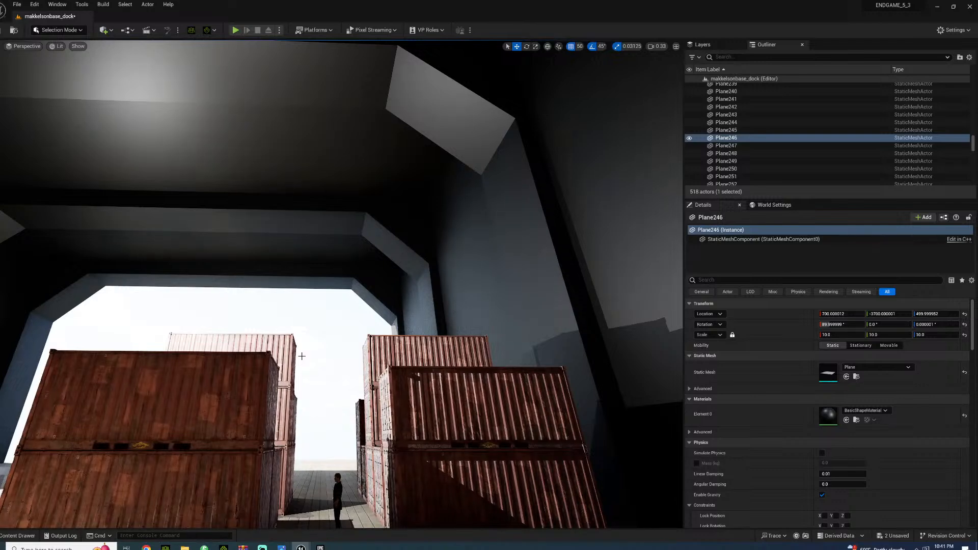
right_click_drag(381, 287, 230, 306)
right_click_drag(377, 360, 403, 370)
key("w")
key("a")
key("s")
key("d")
right_click_drag(275, 240, 242, 222)
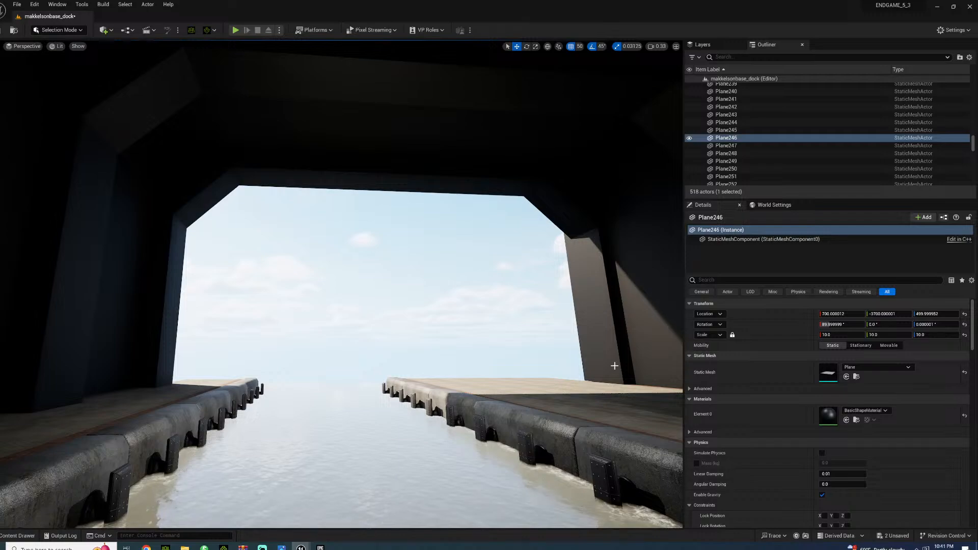
right_click_drag(275, 239, 451, 245)
Examine the container stacks, the wall doorway and the pillar frames from above the dock and across the channel
key("w")
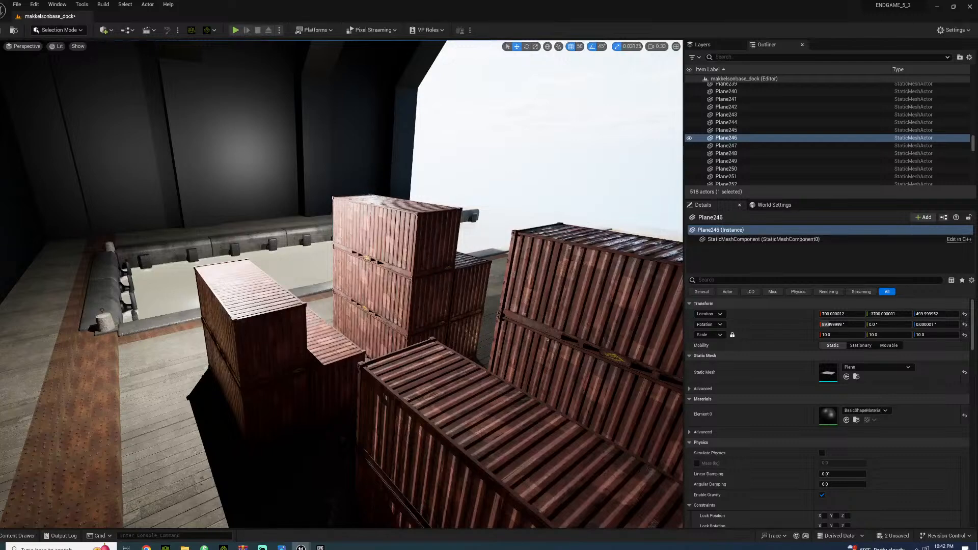
right_click_drag(451, 245, 544, 262)
key("s")
mouse_move(274, 298)
right_mouse_down()
mouse_move(265, 292)
mouse_move(274, 298)
right_mouse_up()
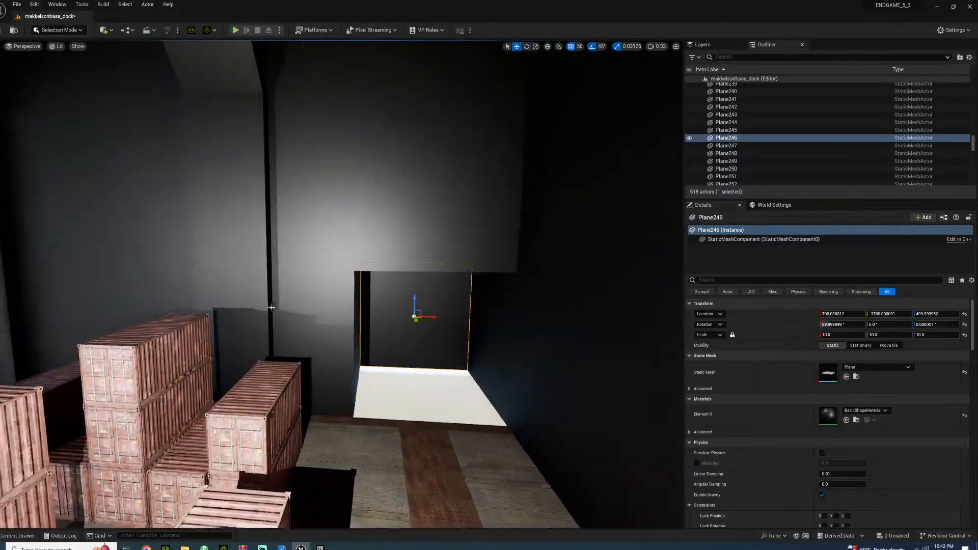
right_click_drag(176, 249, 76, 245)
right_click_drag(446, 244, 563, 242)
key("s")
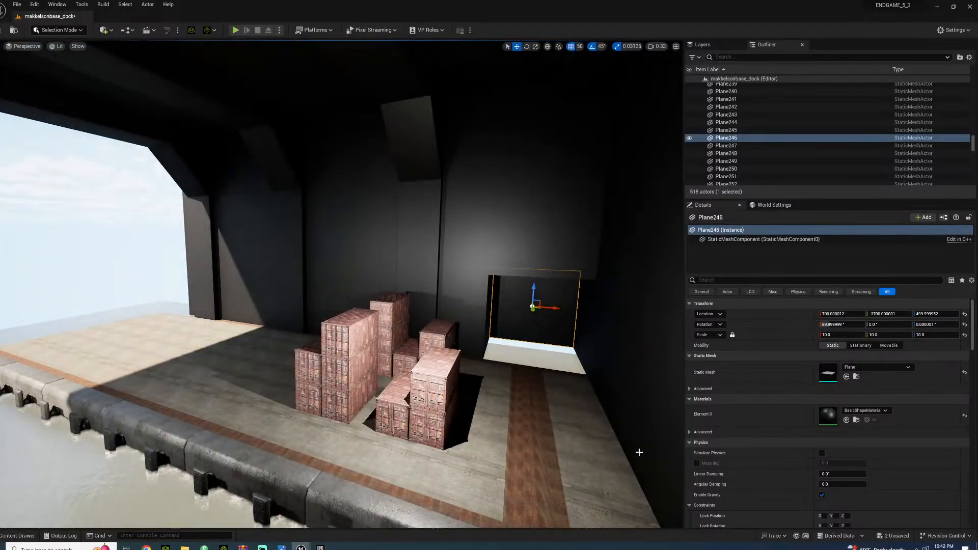
key("s")
right_click_drag(564, 242, 545, 230)
key("a")
key("w")
key("d")
key("w")
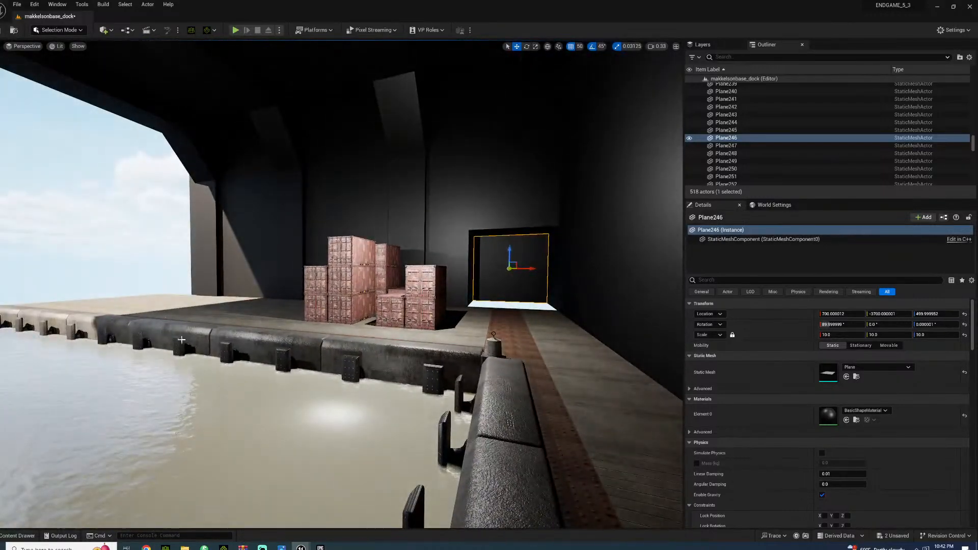
Look over the ceiling frames above the containers and save the makkelsonbase_dock level
right_click_drag(221, 308, 343, 252)
key("w")
key("w")
key("s")
key("s")
key("w")
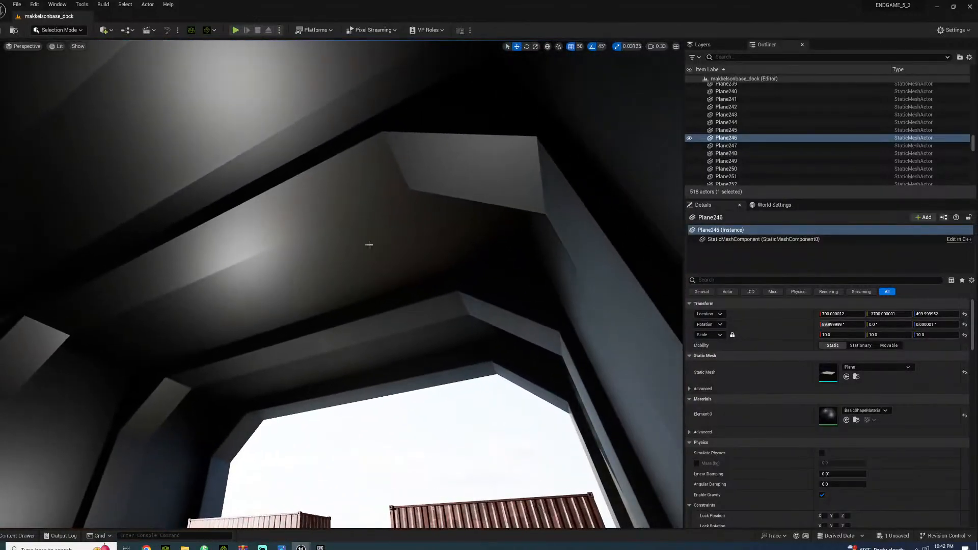
Select the diagonal brace at X -600 on the container-side wall and its counterpart on the channel-side wall
left_click(451, 153)
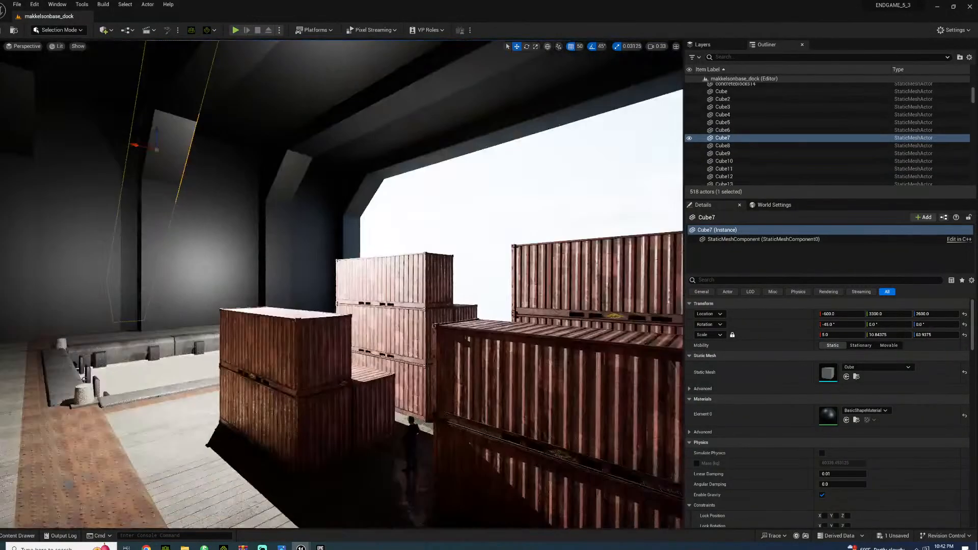
right_click_drag(240, 230, 199, 233)
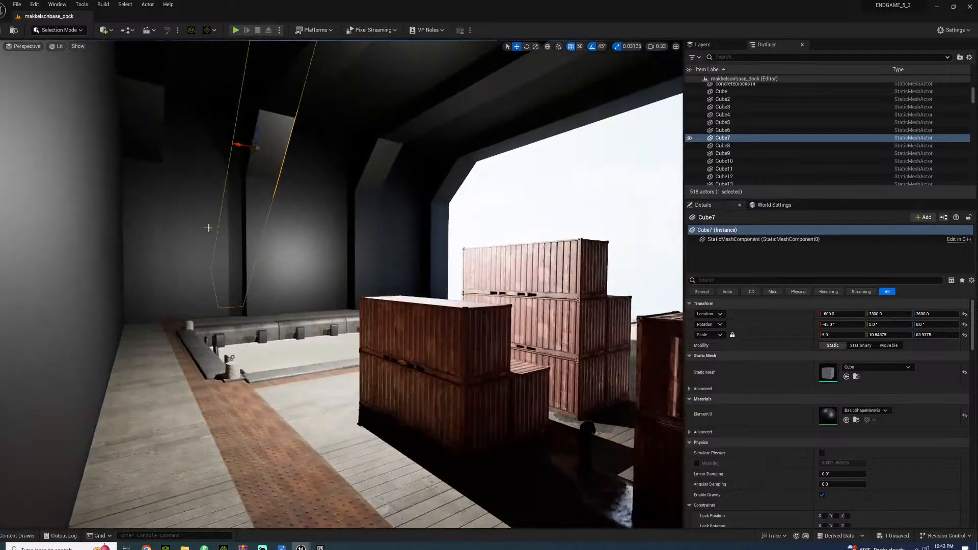